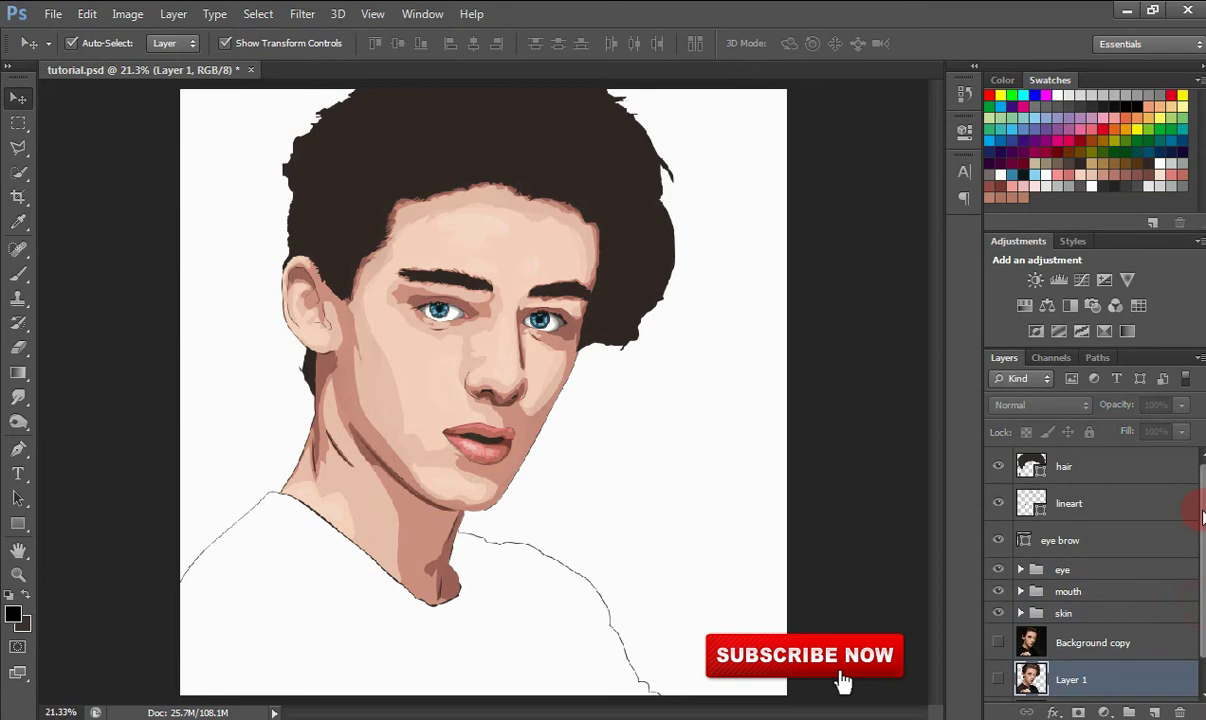
Duplicate Layer 1, make the copy visible and move it to the top of the layer stack.
right_click(1088, 648)
click(867, 70)
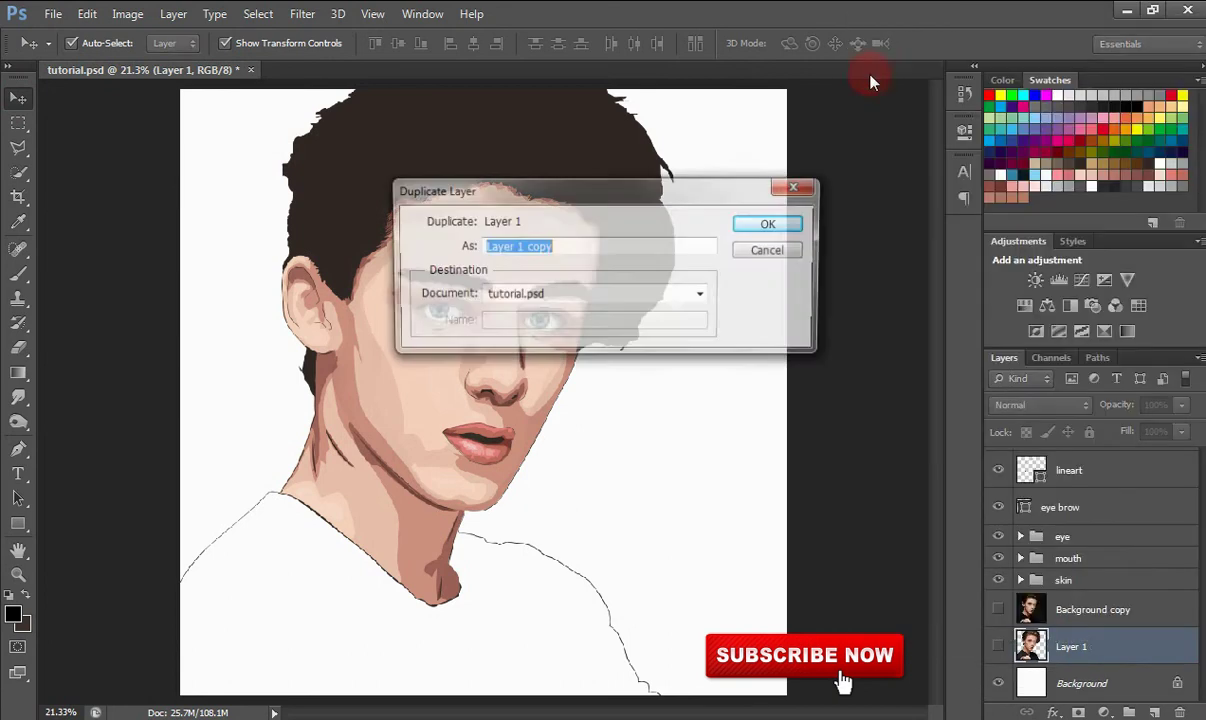
key(Return)
drag(998, 647, 1040, 458)
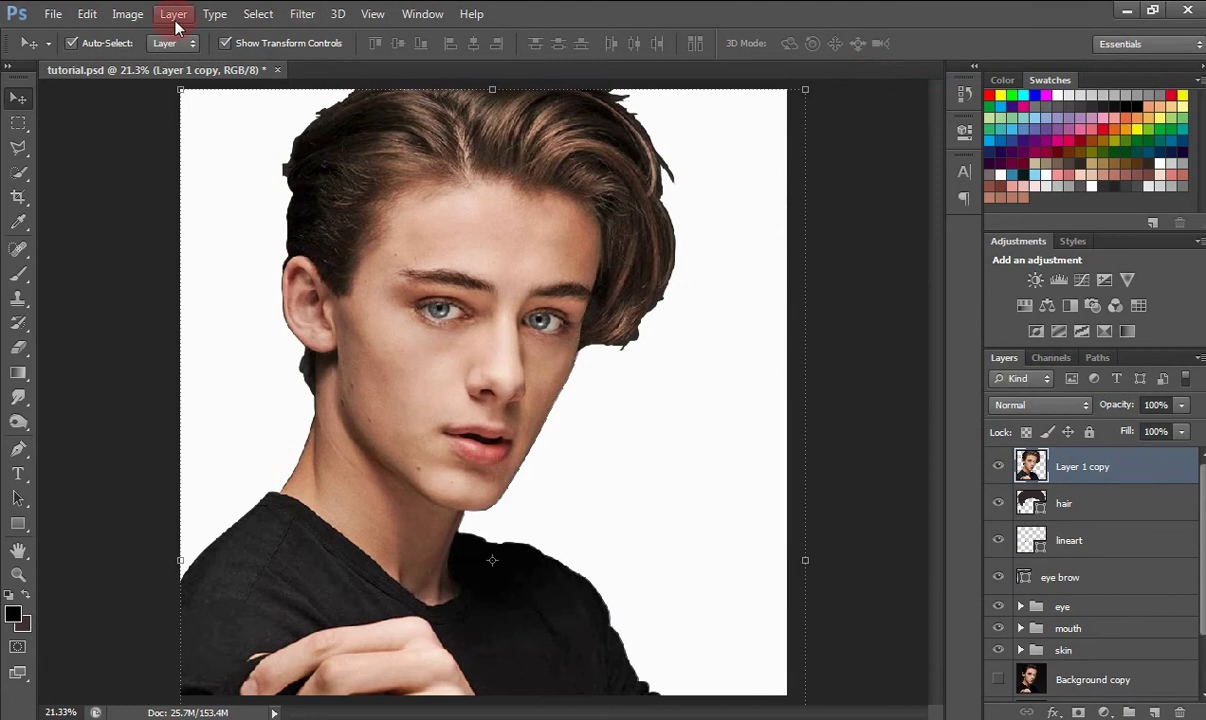
Posterize the Layer 1 copy with 23 levels.
click(127, 14)
mouse_move(269, 60)
click(470, 291)
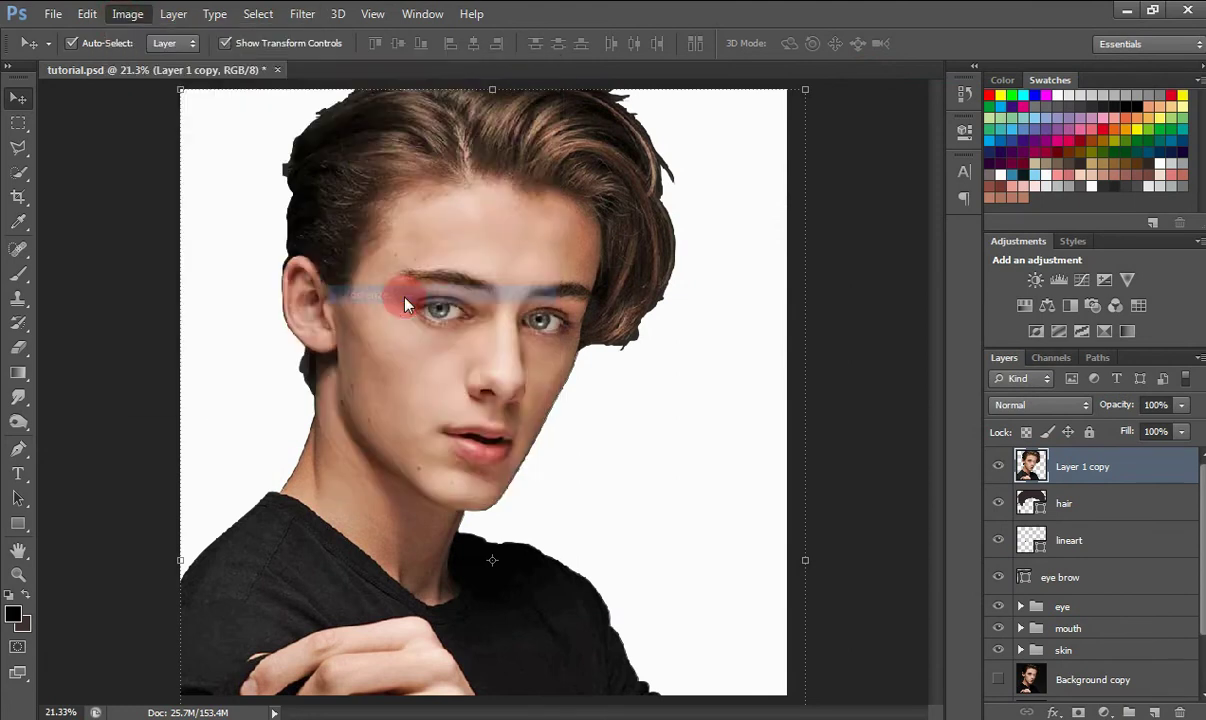
drag(654, 247, 671, 252)
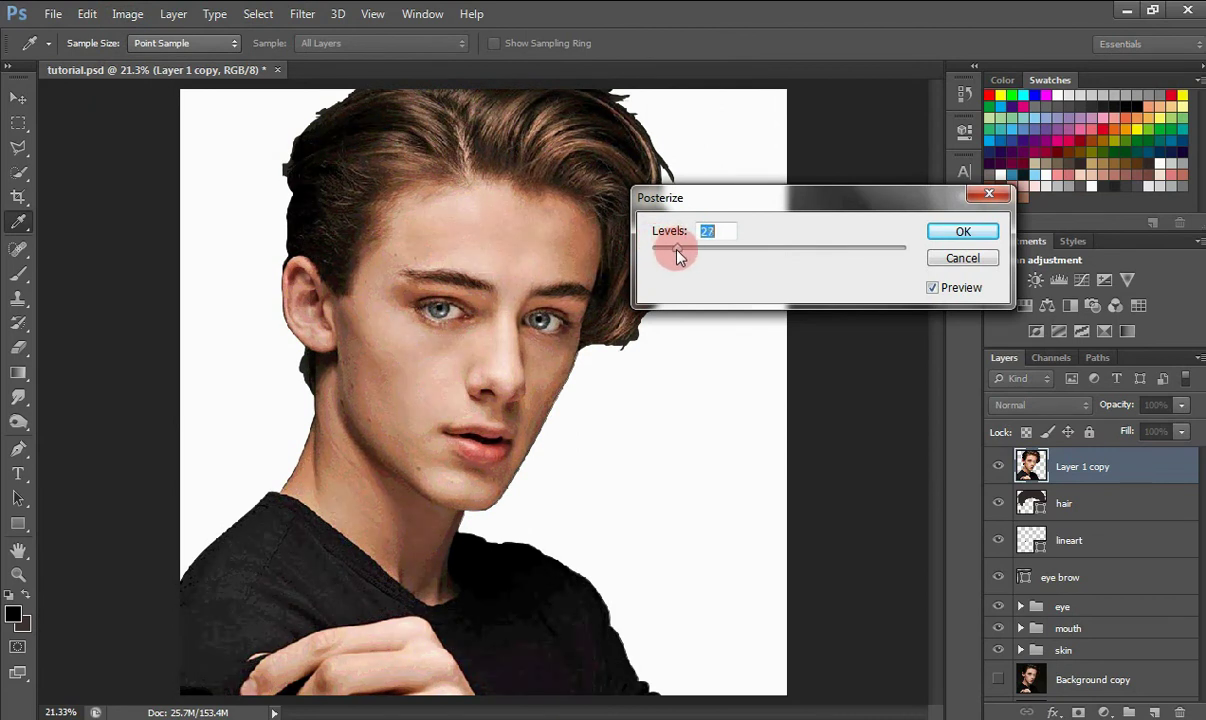
drag(674, 250, 677, 251)
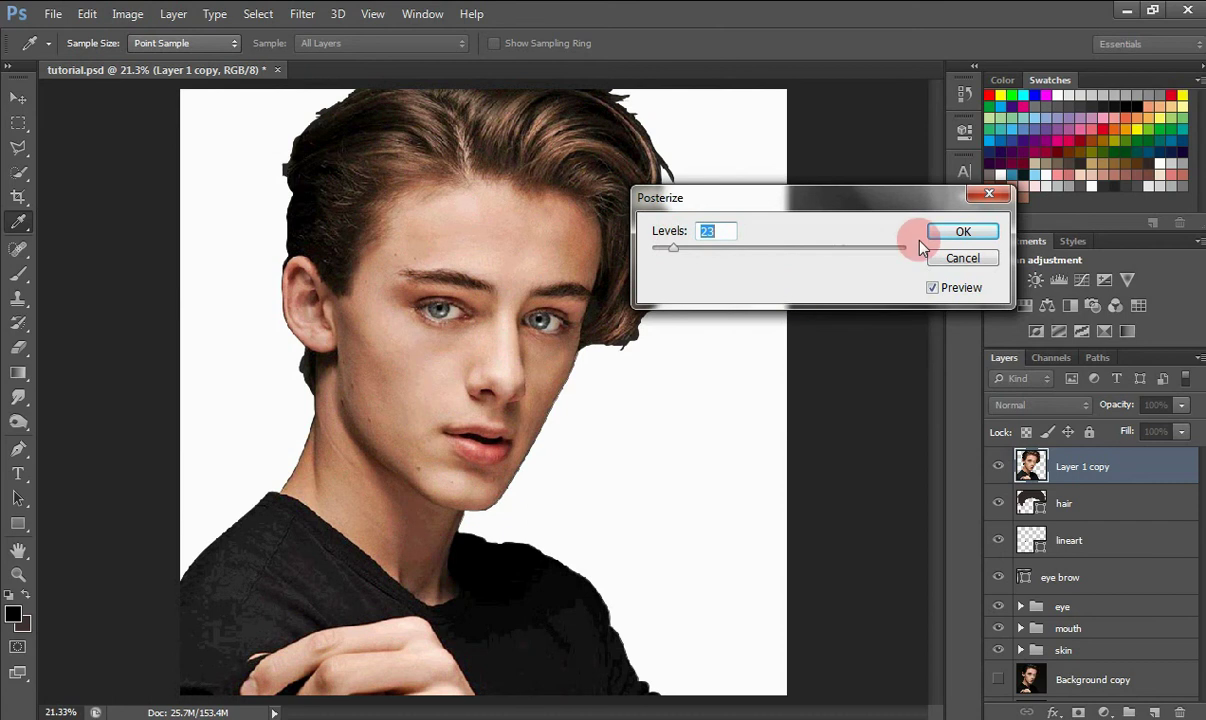
click(960, 232)
key(v)
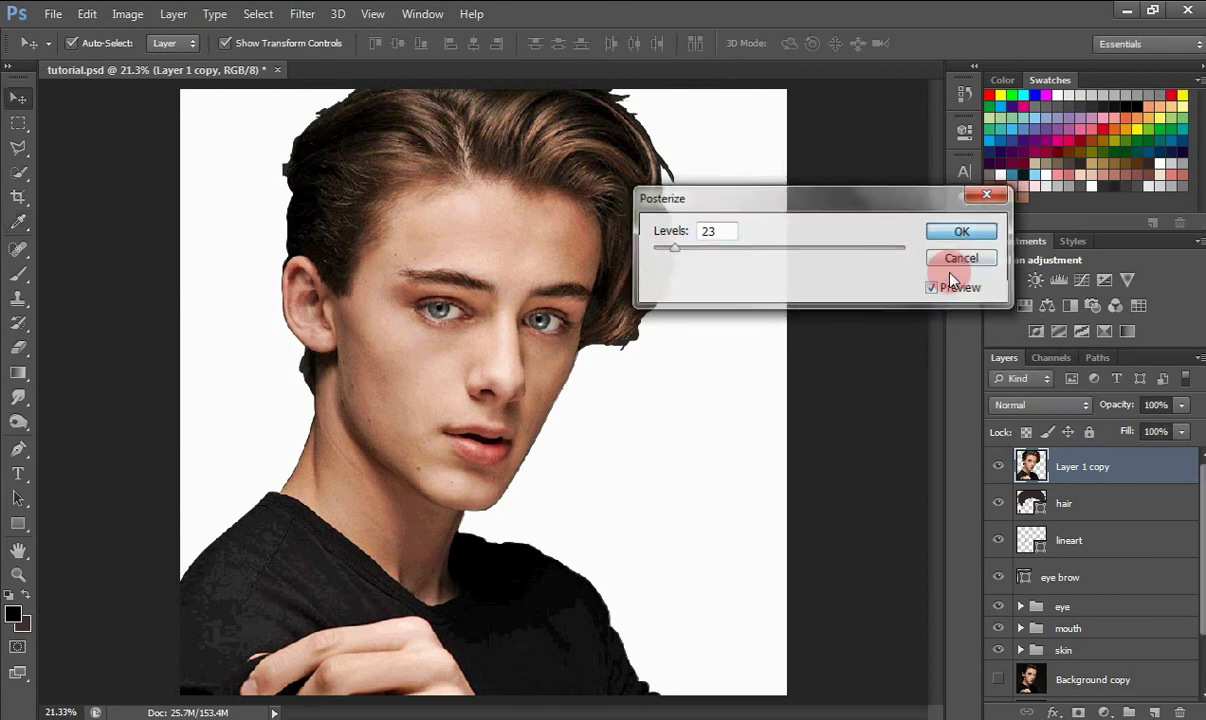
Hide Layer 1 copy and make Background copy the active layer.
click(998, 467)
click(1090, 679)
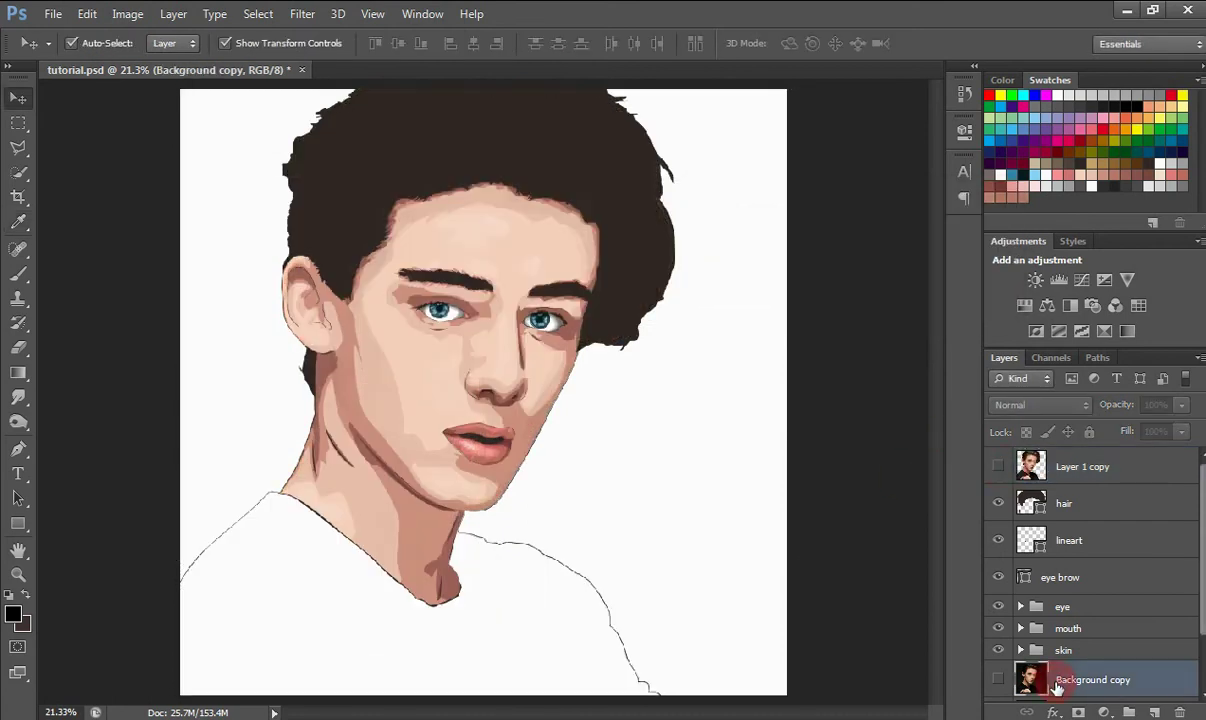
Set the Pen tool to Shape mode with New Layer as the path operation, ready at the shirt's lower-right outline.
key(ctrl+plus)
key(ctrl+plus)
drag(935, 452, 941, 549)
key(ctrl+plus)
key(ctrl+plus)
drag(618, 712, 657, 711)
drag(935, 502, 937, 542)
click(19, 449)
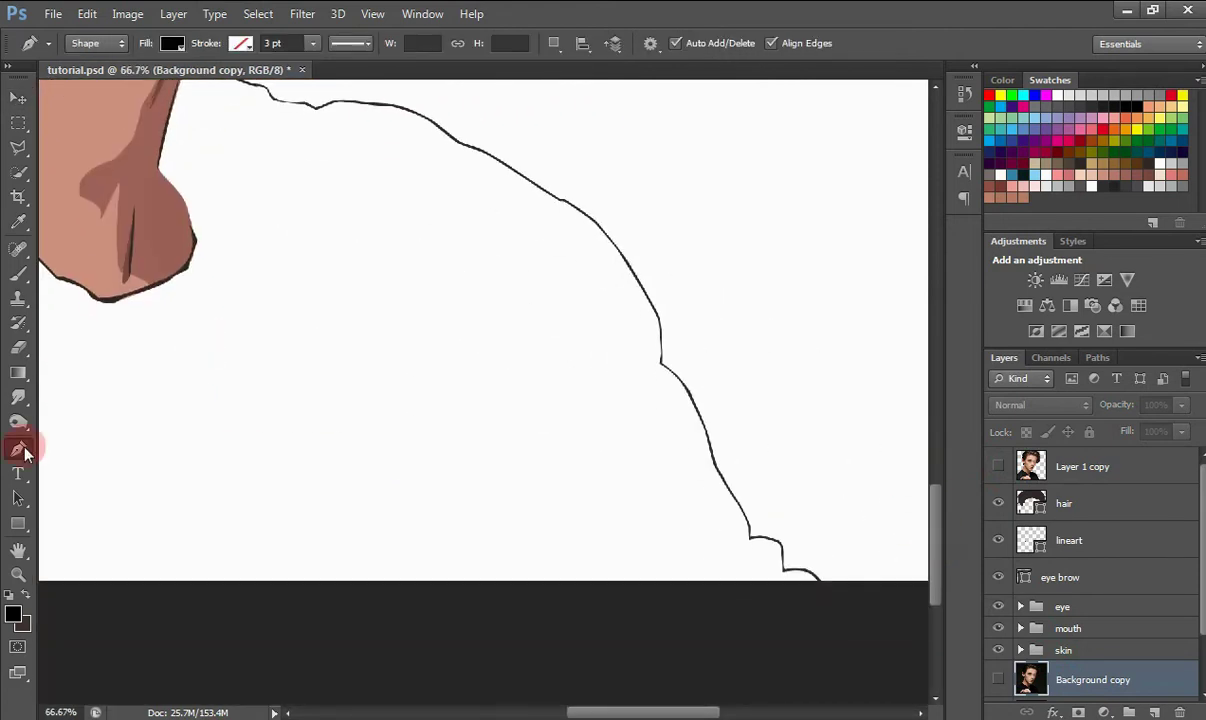
click(86, 48)
click(553, 43)
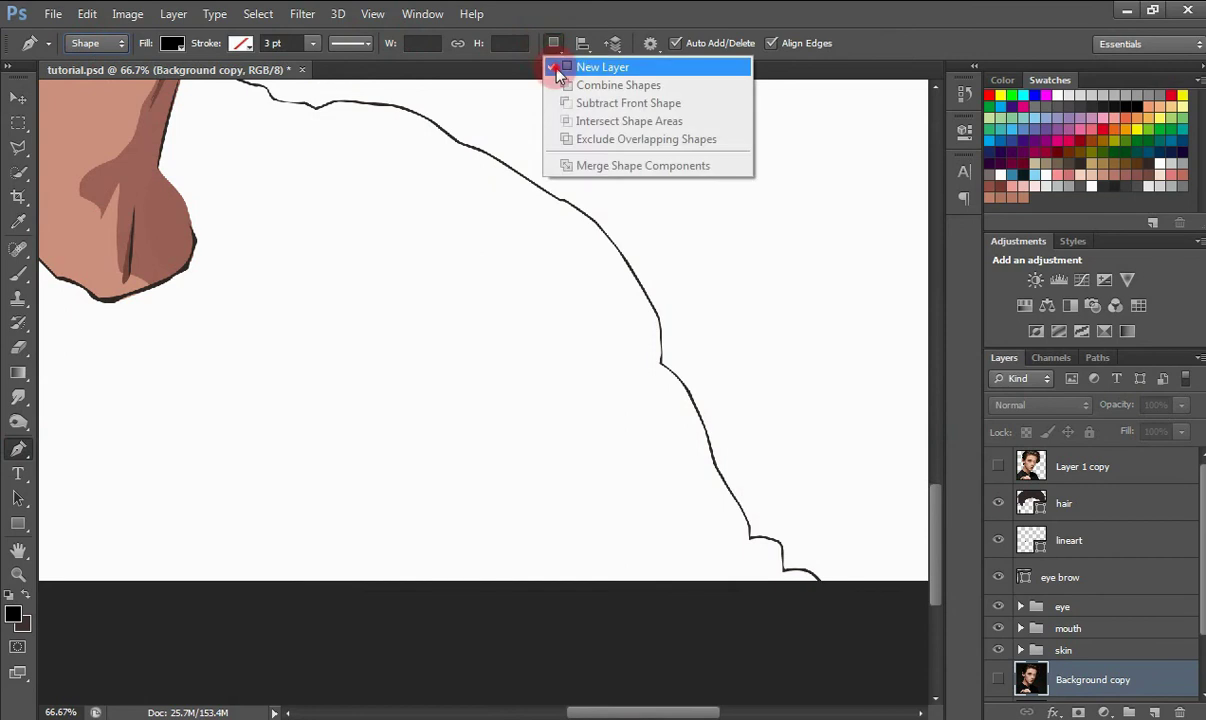
click(560, 65)
Start a black-filled shirt shape at the canvas's lower edge and trace the right sleeve outline up to the sharp notch.
click(823, 586)
click(790, 573)
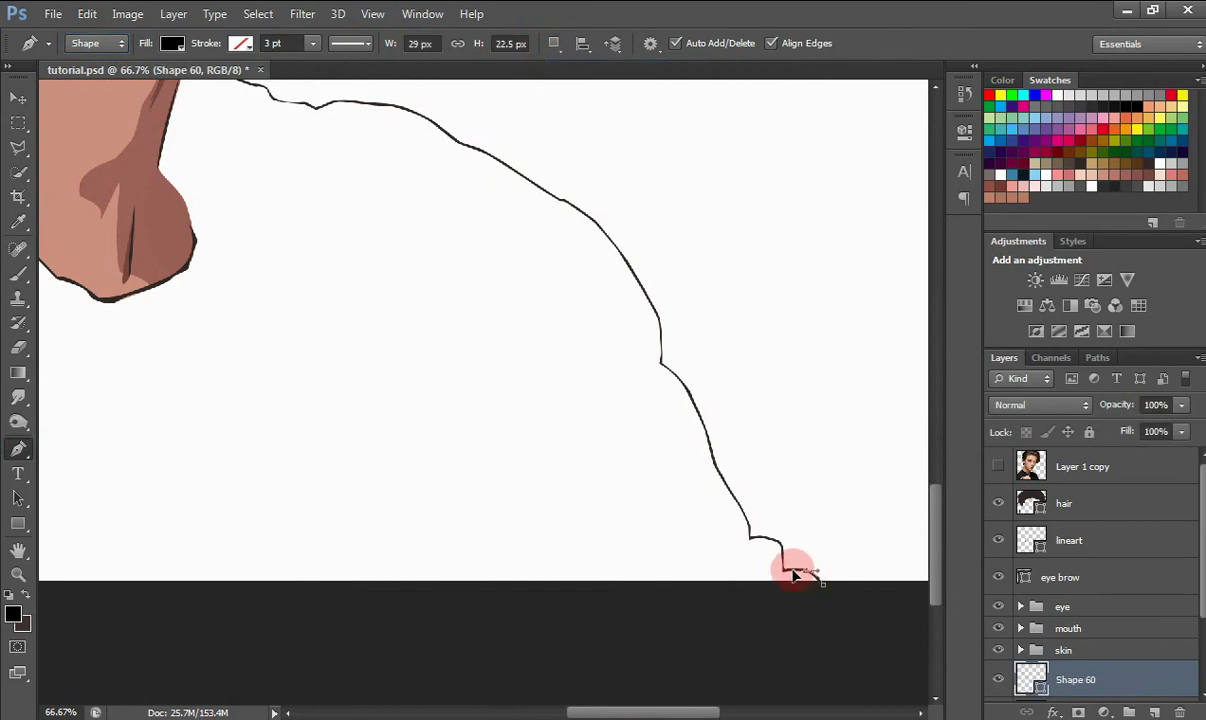
click(783, 550)
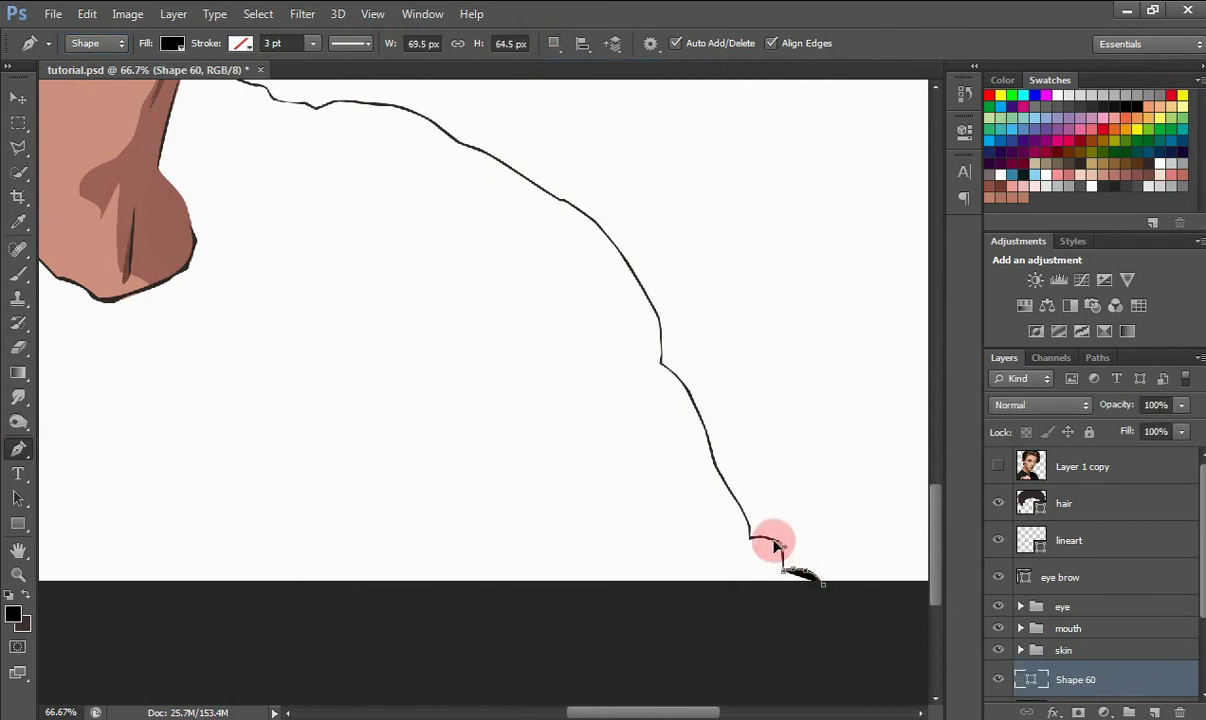
click(748, 538)
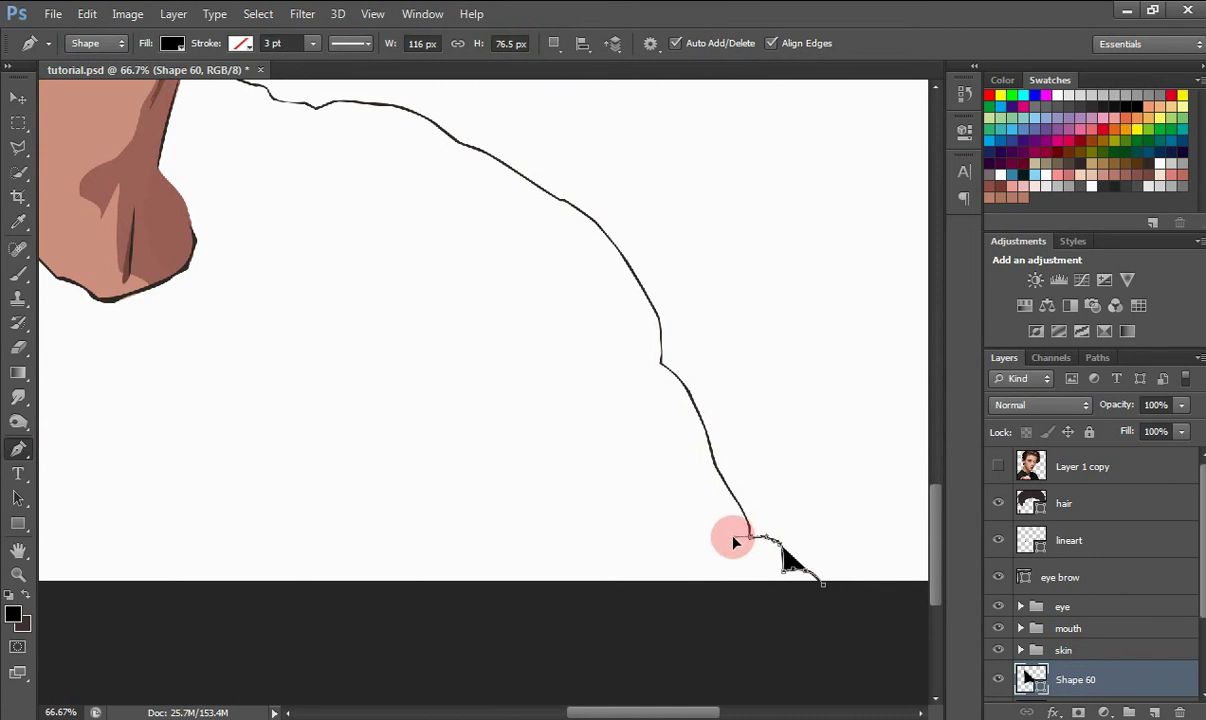
key(ctrl+plus)
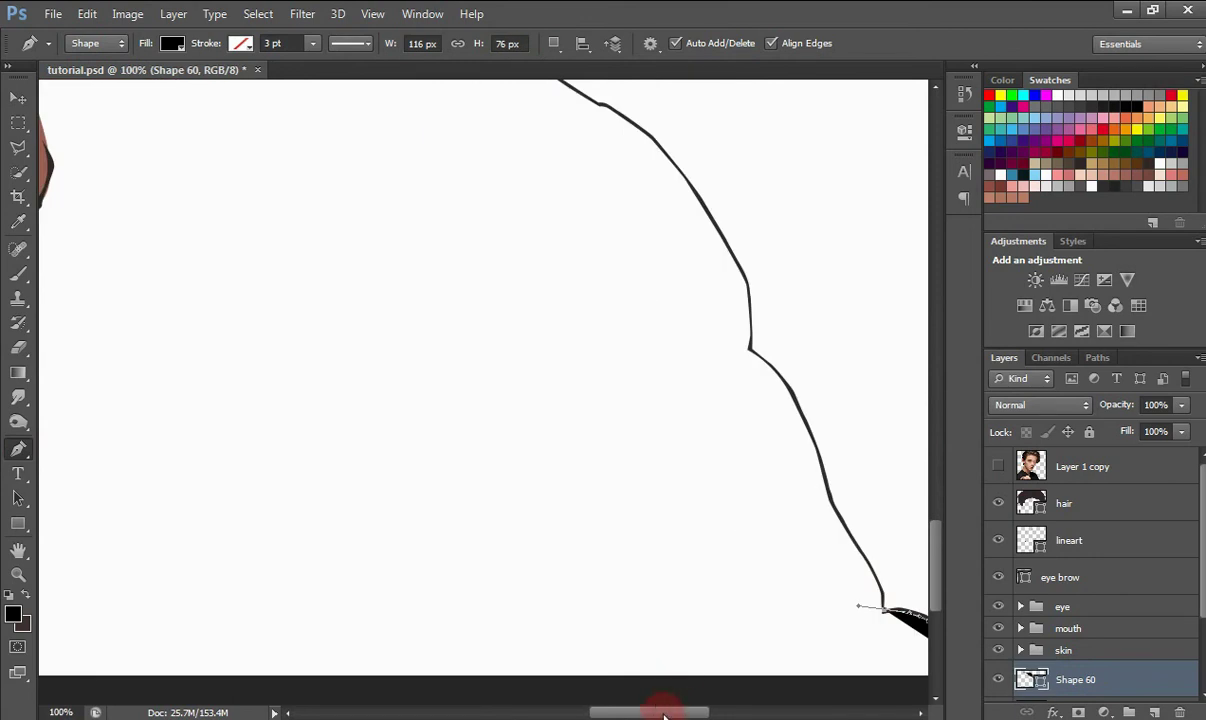
drag(664, 716, 700, 714)
click(630, 618)
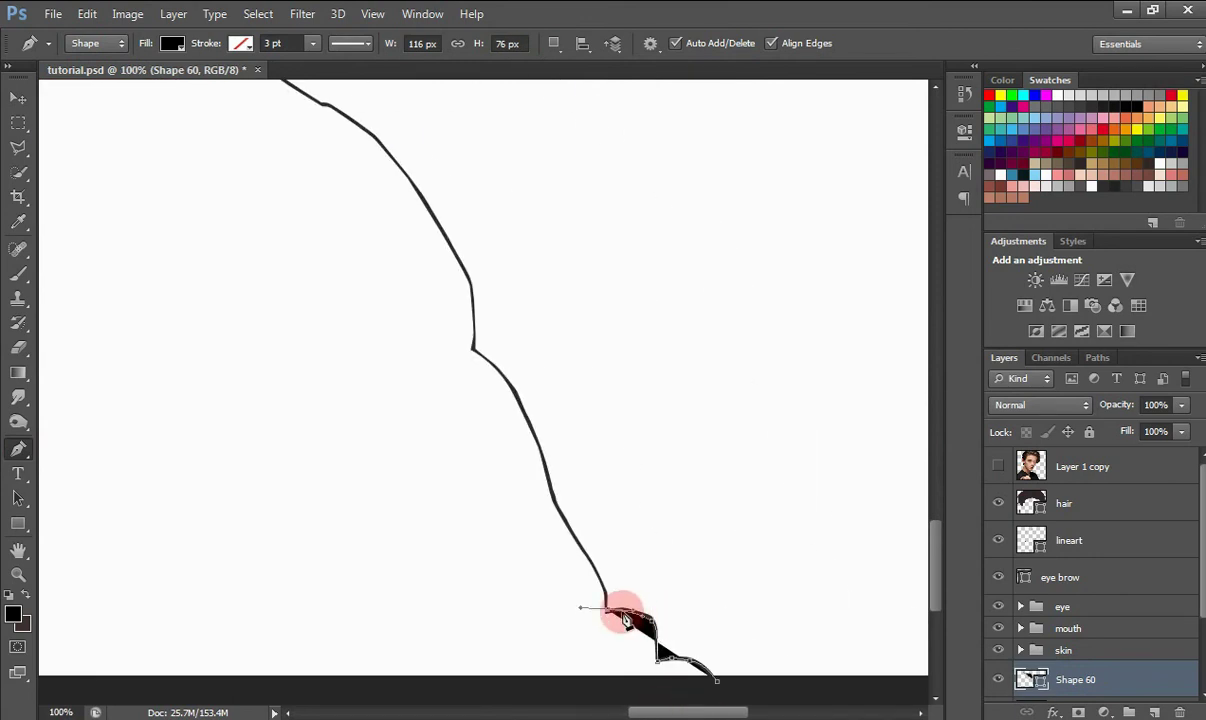
drag(624, 620, 534, 435)
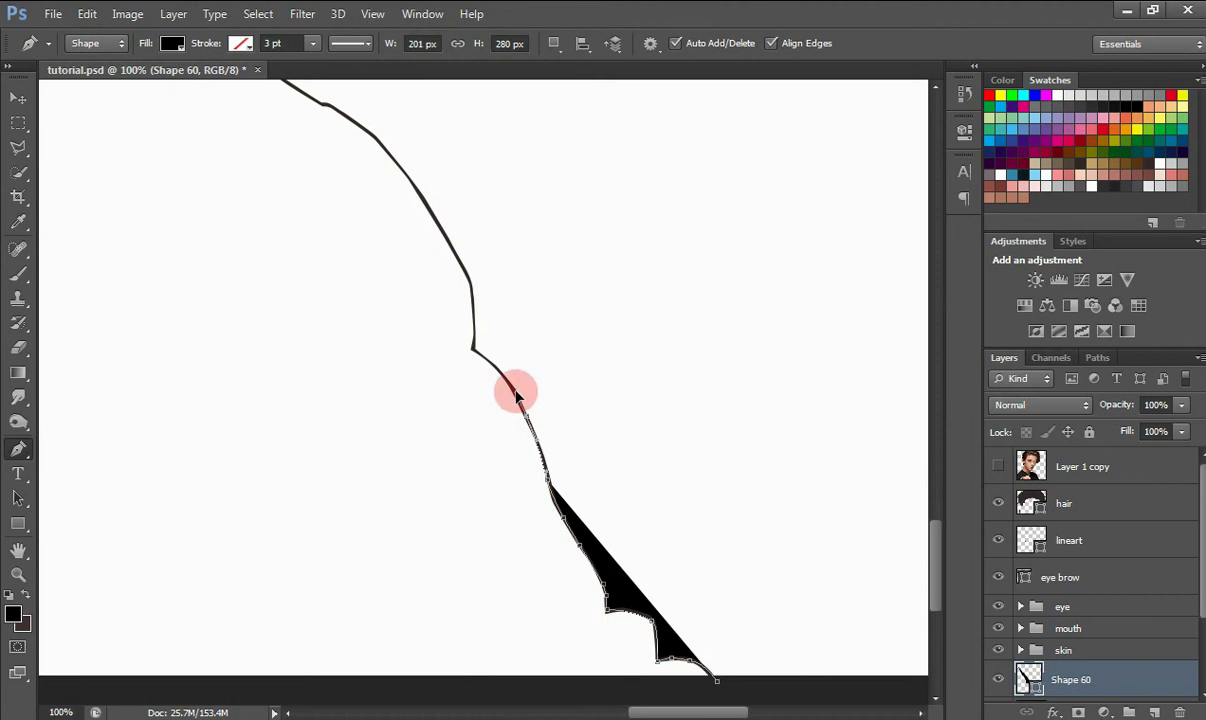
drag(510, 386, 456, 335)
alt+click(477, 353)
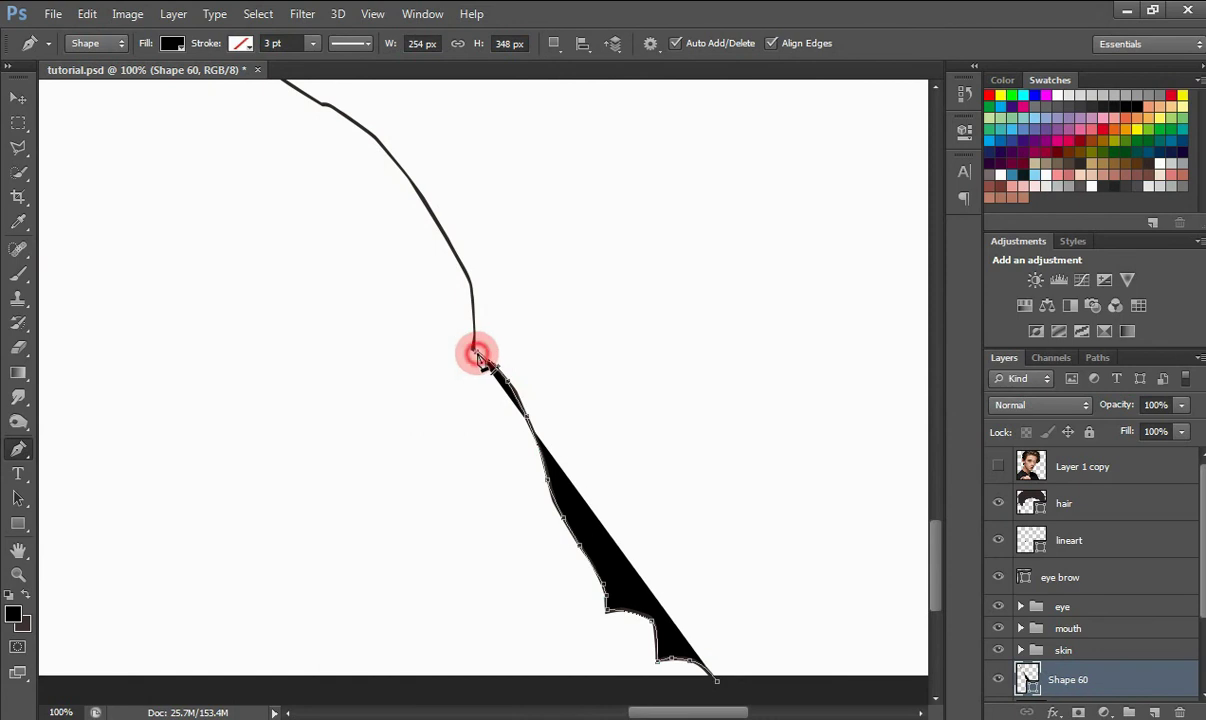
Continue the shirt path from the sleeve notch up along the outer curve of the right shoulder.
click(475, 288)
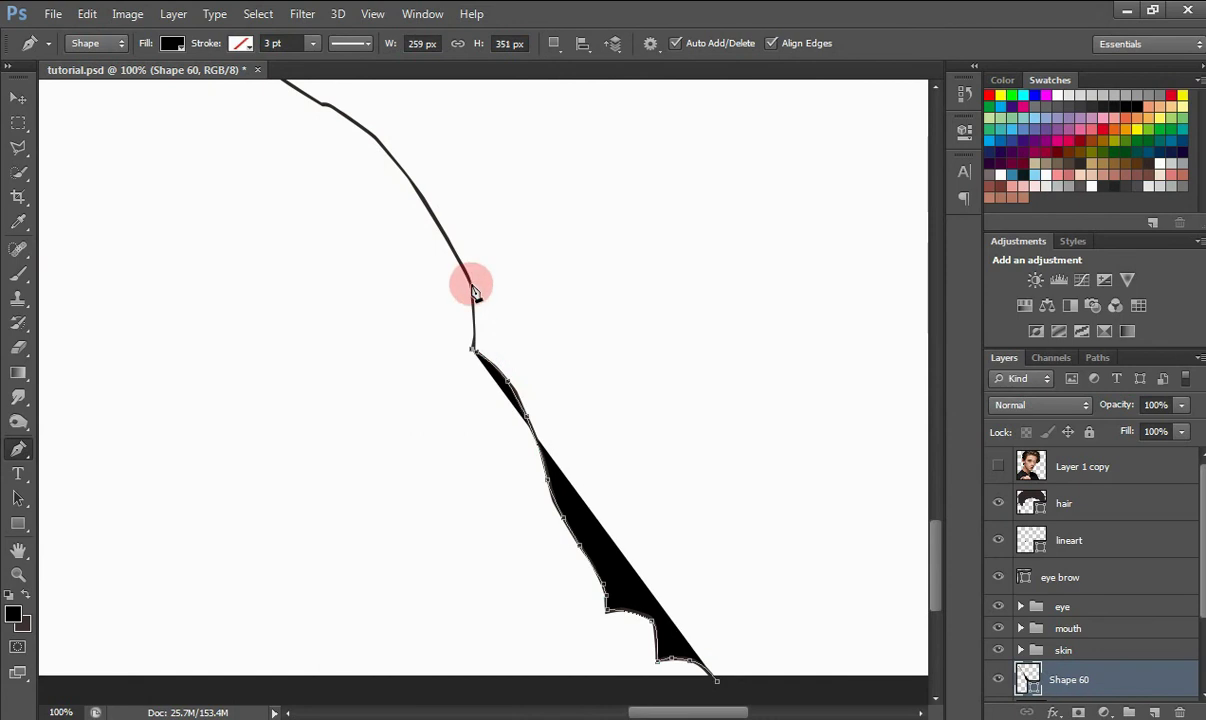
drag(468, 280, 459, 248)
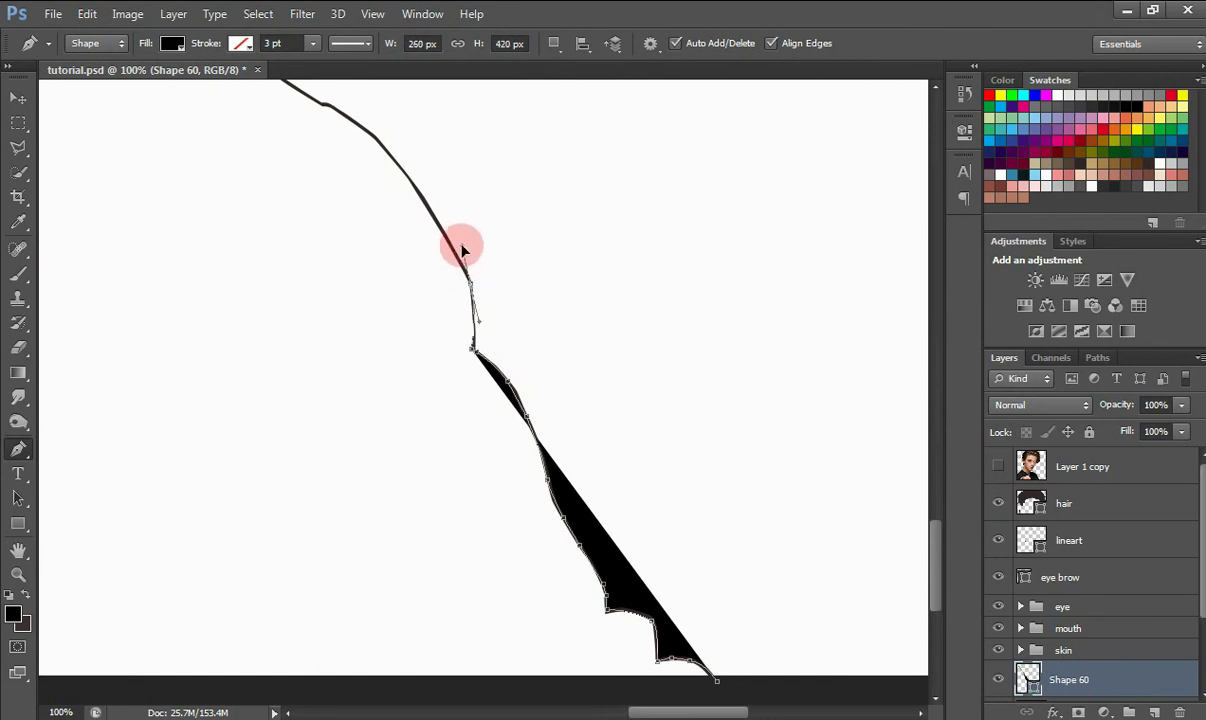
scroll(928, 546, up, 5)
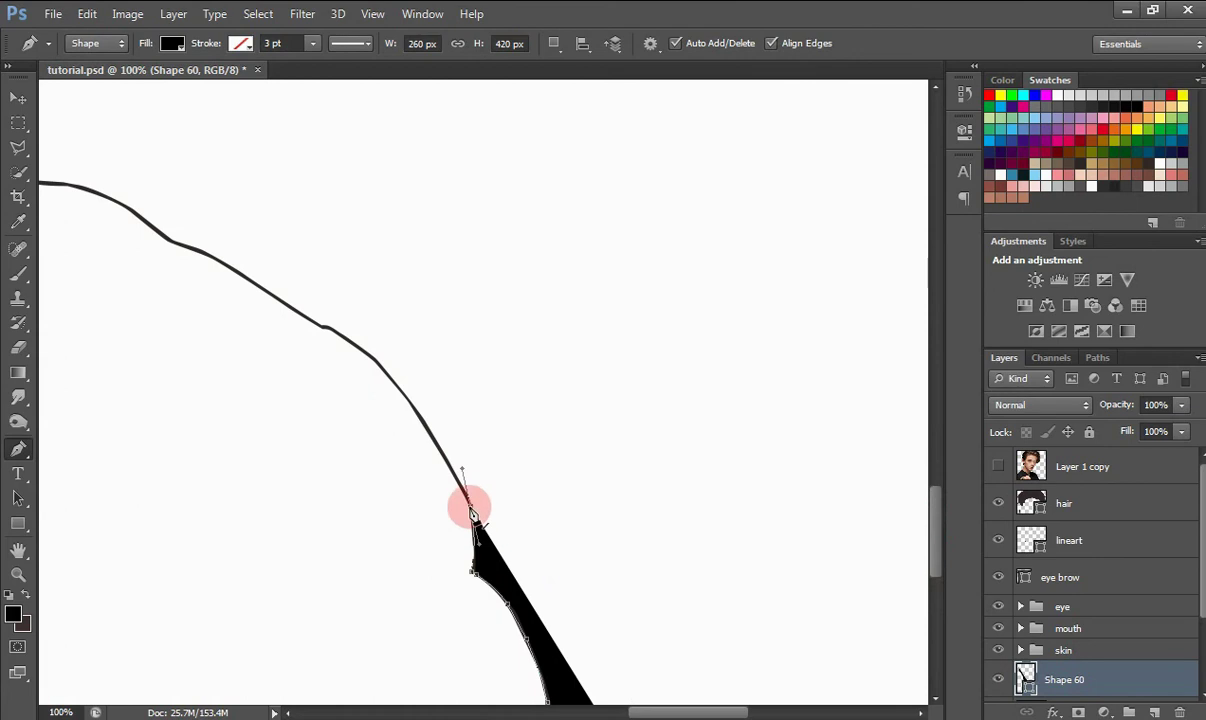
click(474, 514)
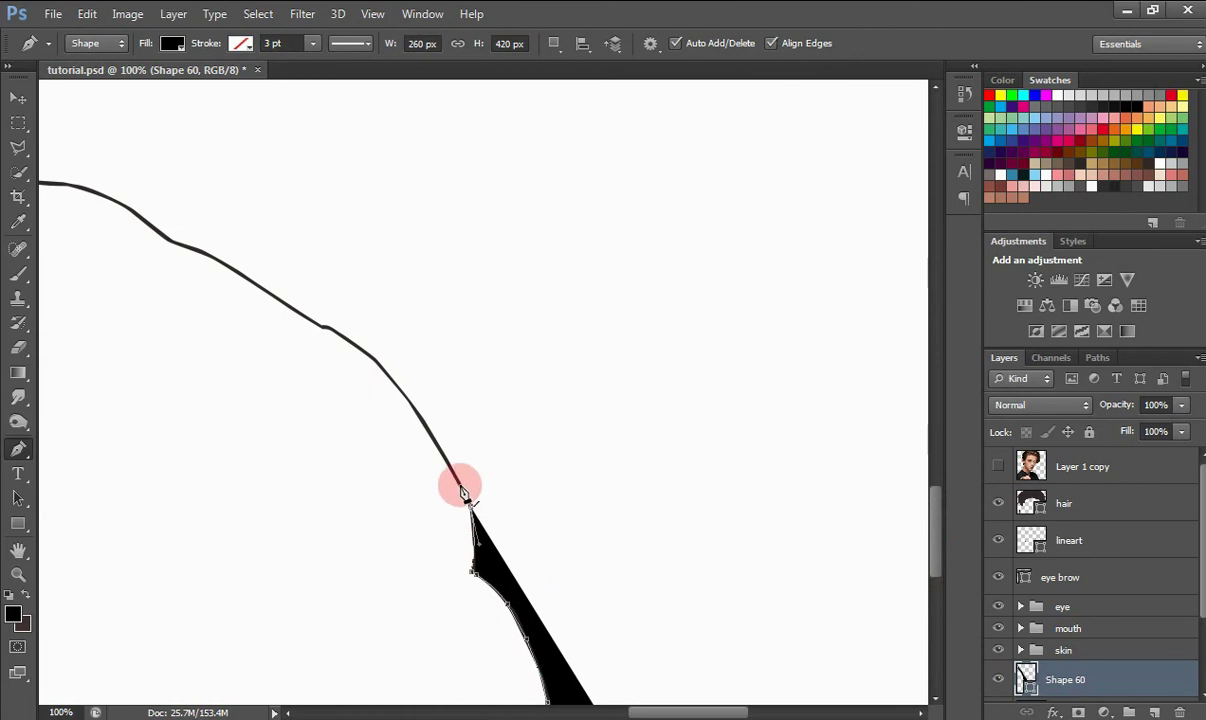
click(396, 382)
click(350, 342)
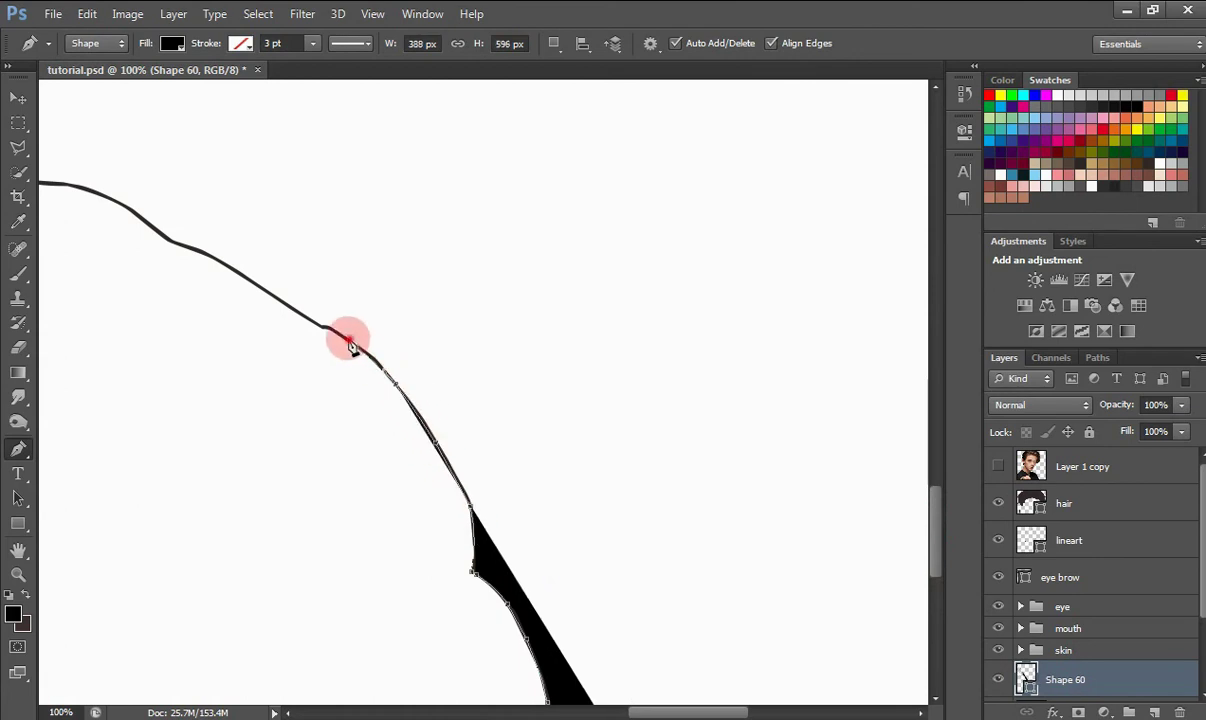
click(324, 329)
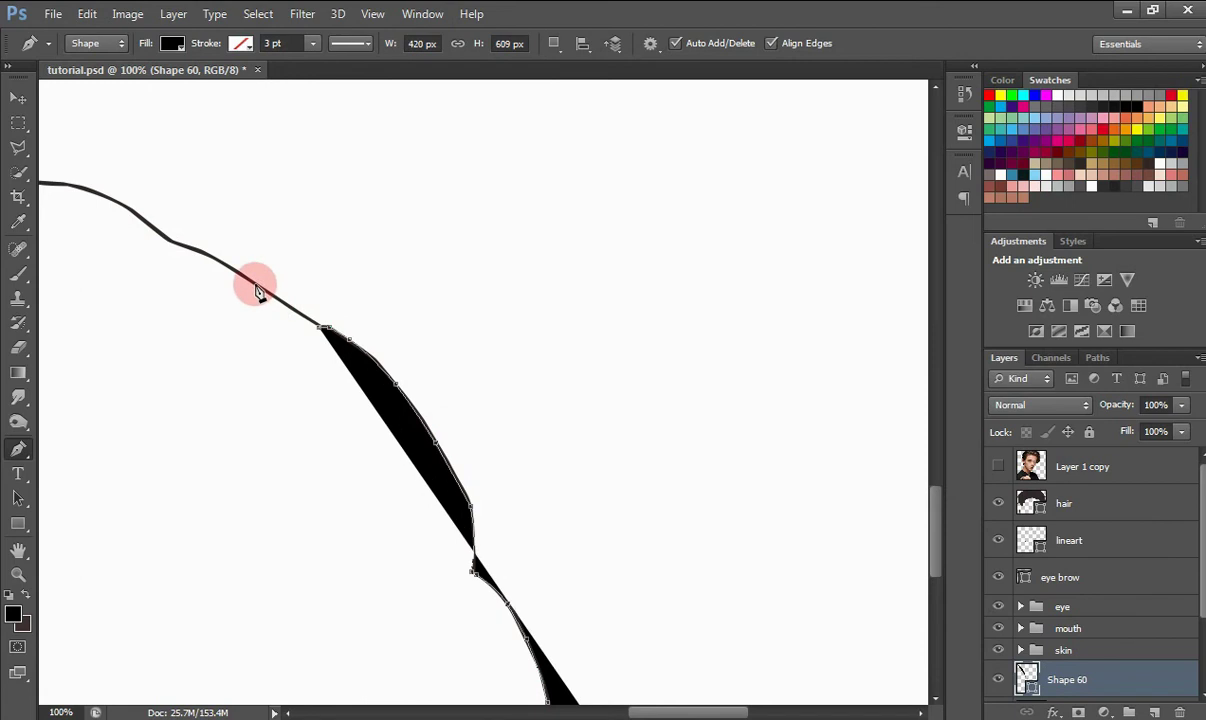
click(222, 263)
click(172, 241)
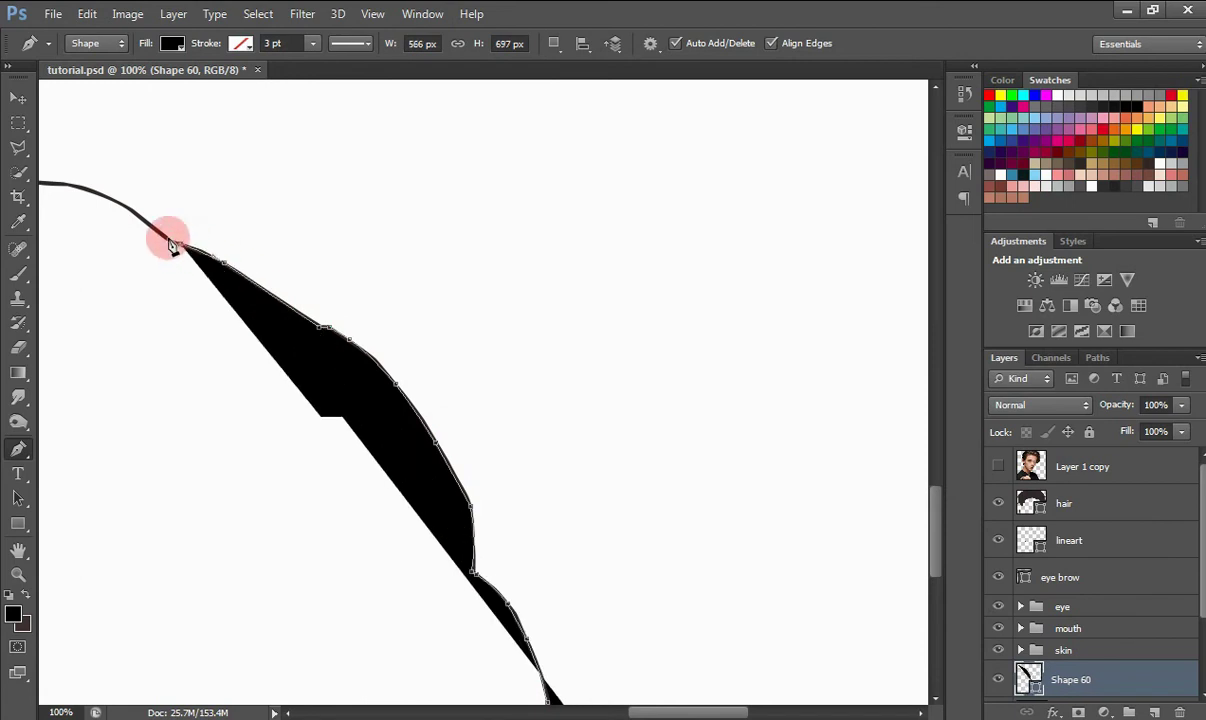
Trace the rest of the right shoulder line with the shirt path until it meets the neck.
drag(654, 711, 596, 711)
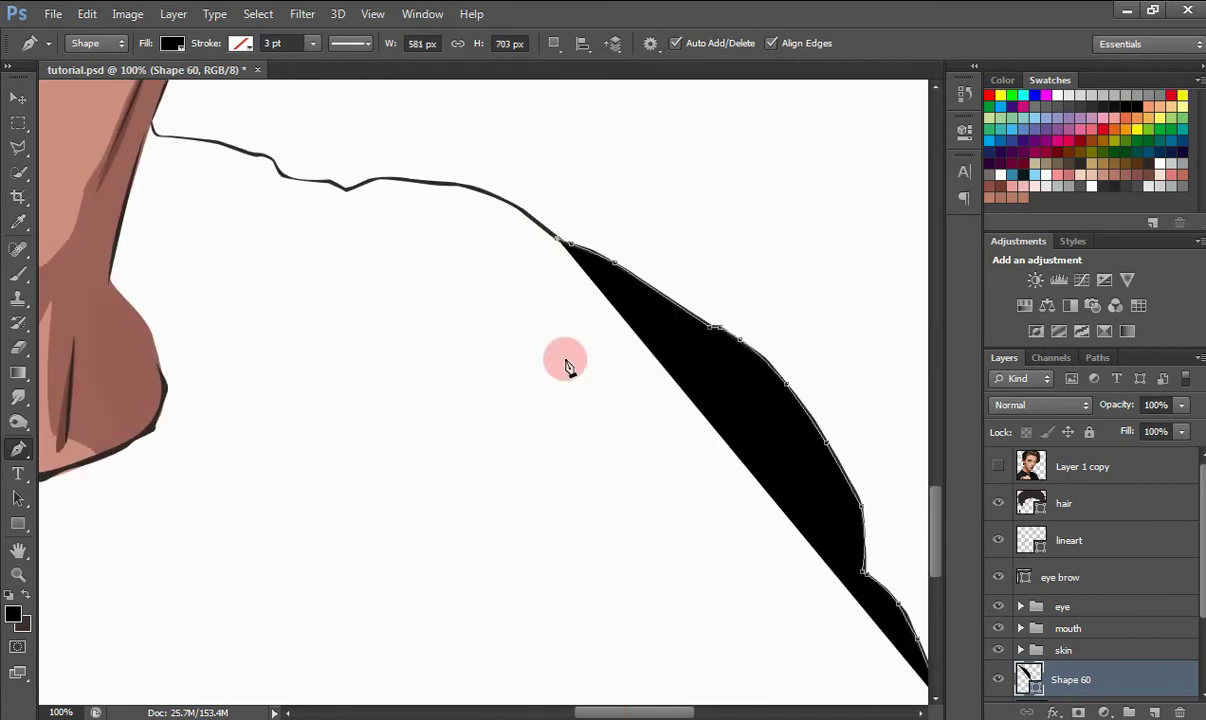
click(500, 196)
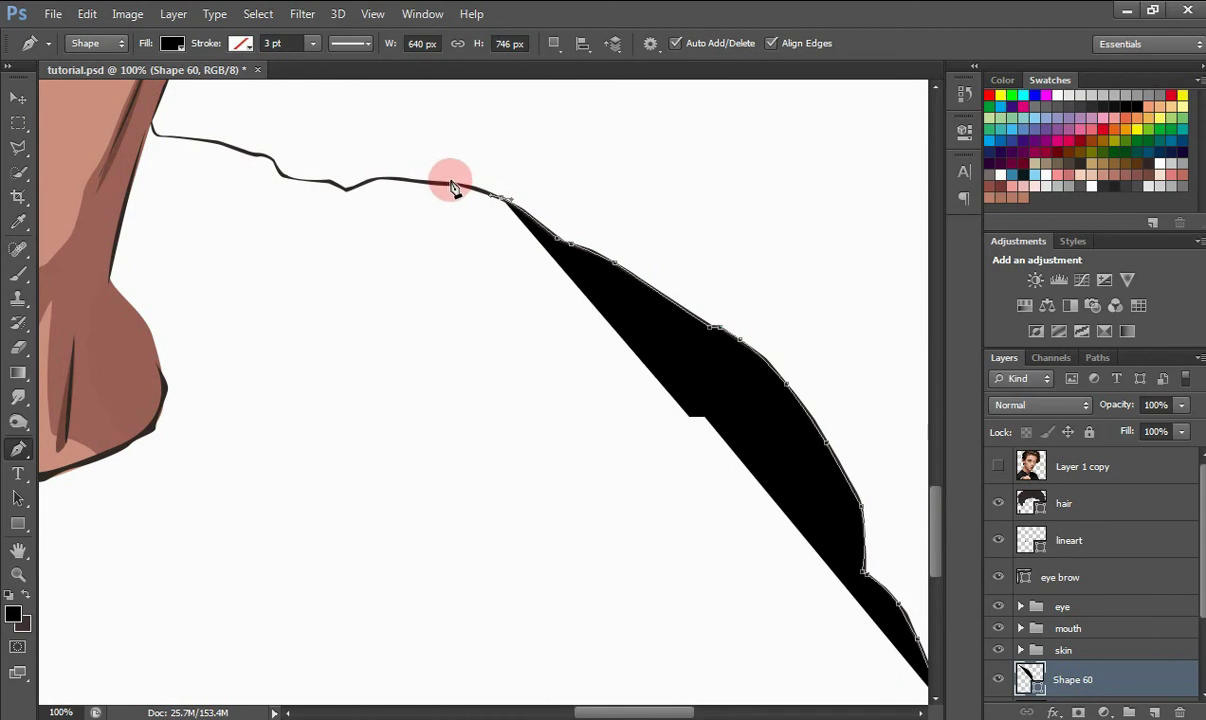
click(448, 183)
click(396, 179)
click(360, 186)
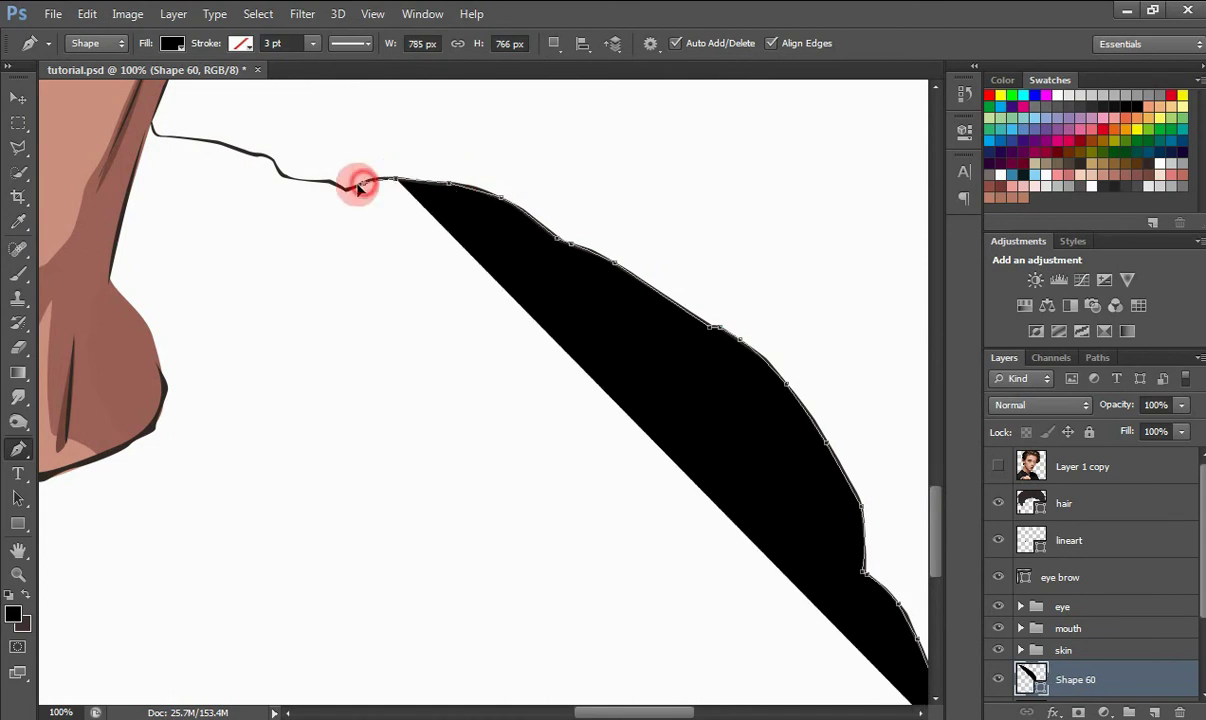
click(327, 187)
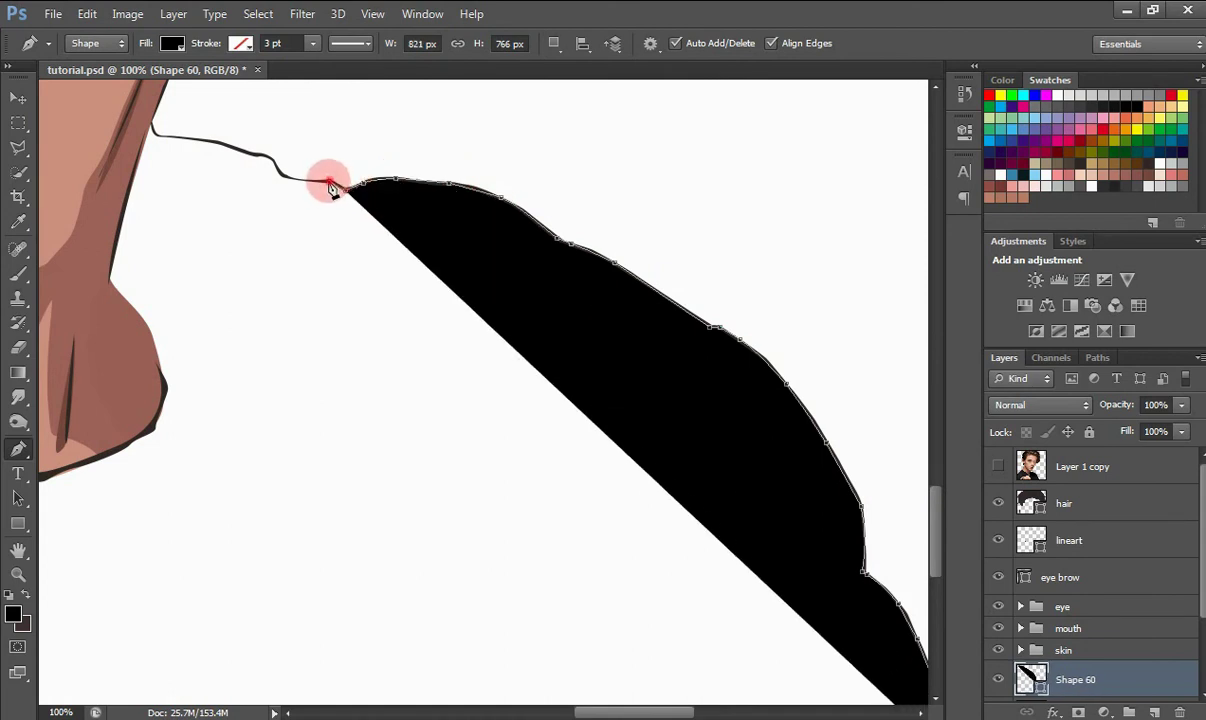
click(281, 174)
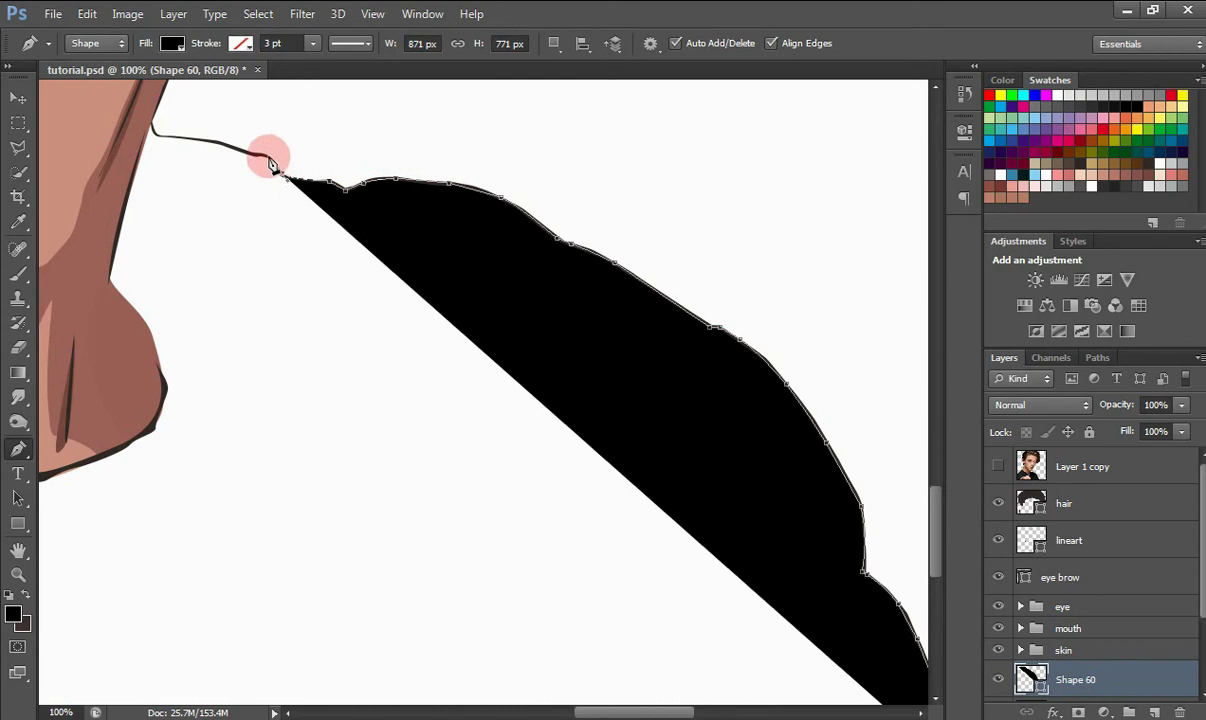
click(268, 156)
click(256, 160)
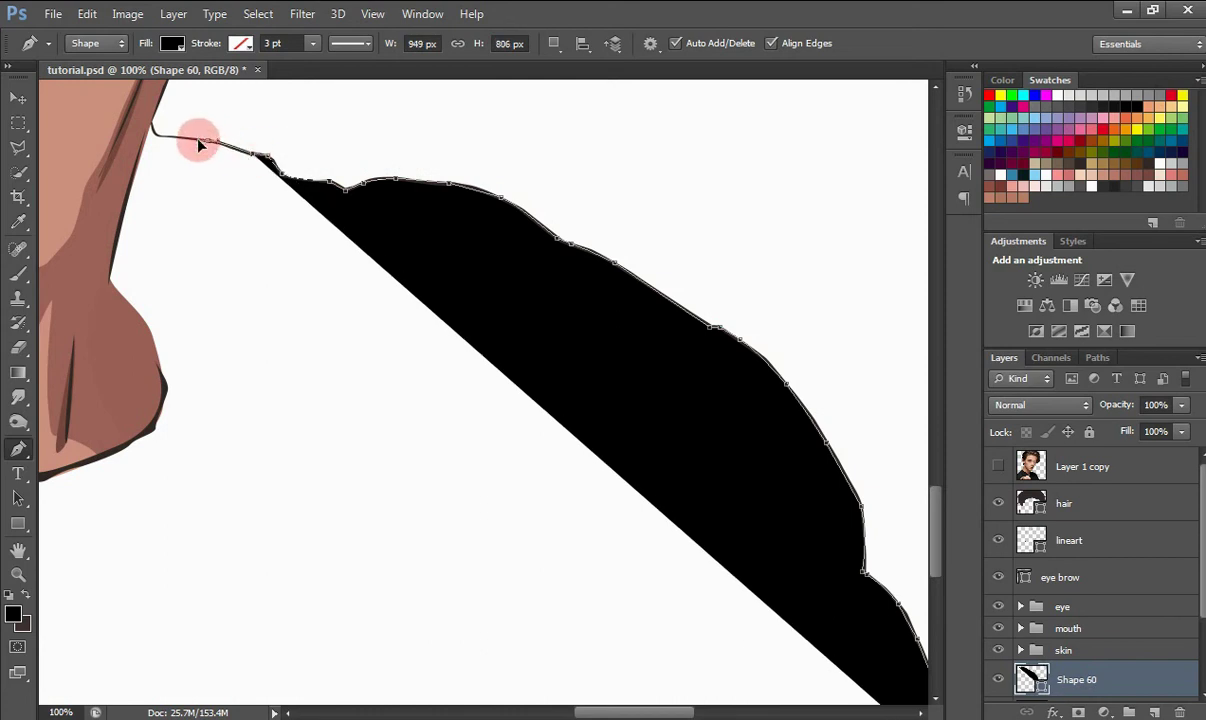
click(197, 143)
click(152, 126)
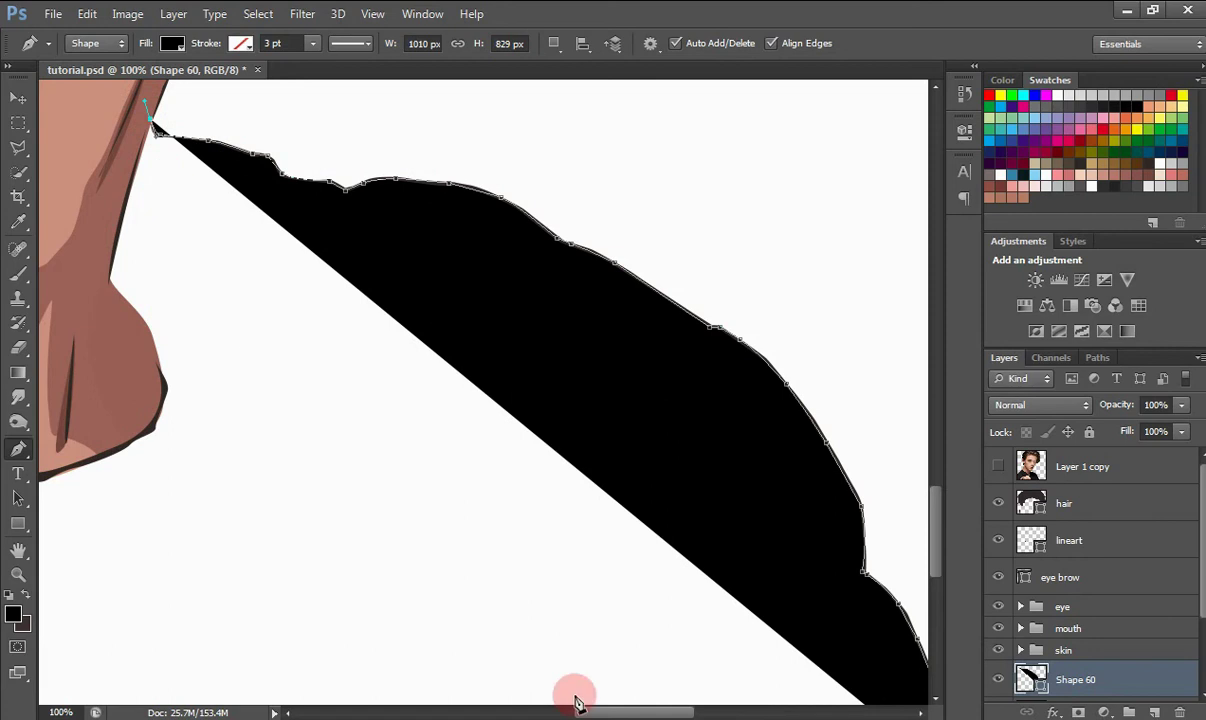
Carry the shirt path across the neck skin and along the collar's top edge to the left shoulder corner.
drag(576, 712, 440, 713)
drag(934, 549, 929, 486)
click(351, 310)
click(148, 291)
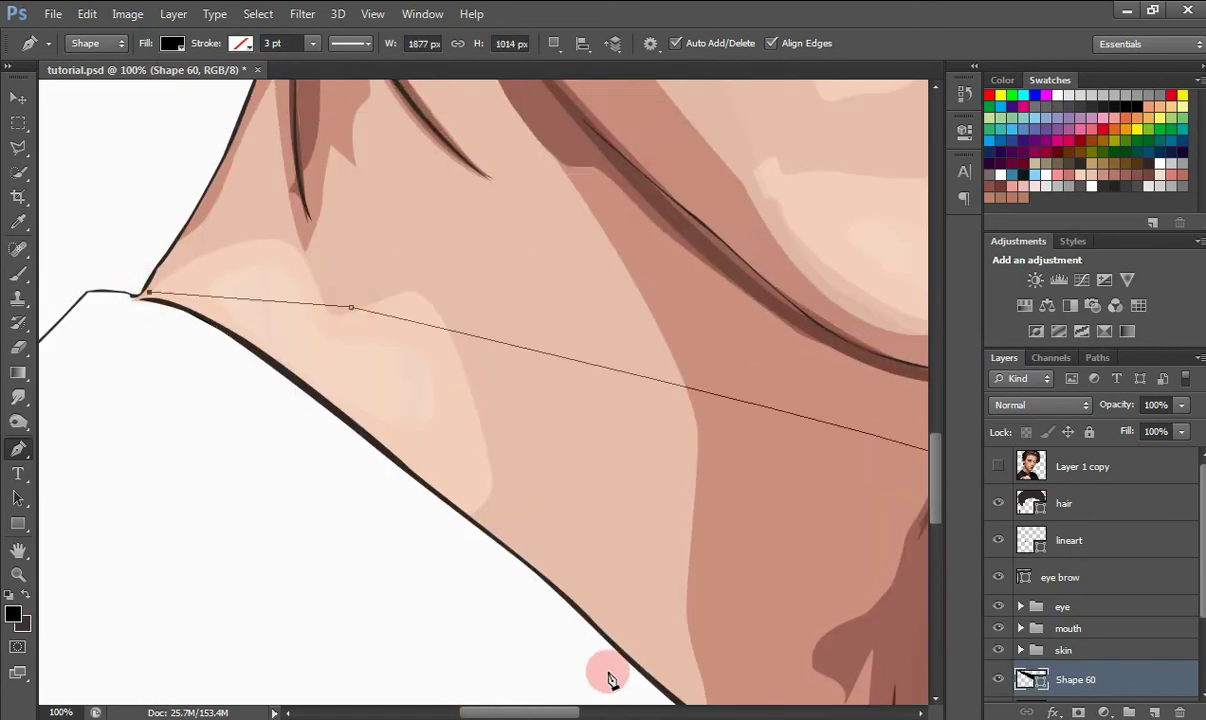
drag(568, 712, 506, 712)
click(478, 291)
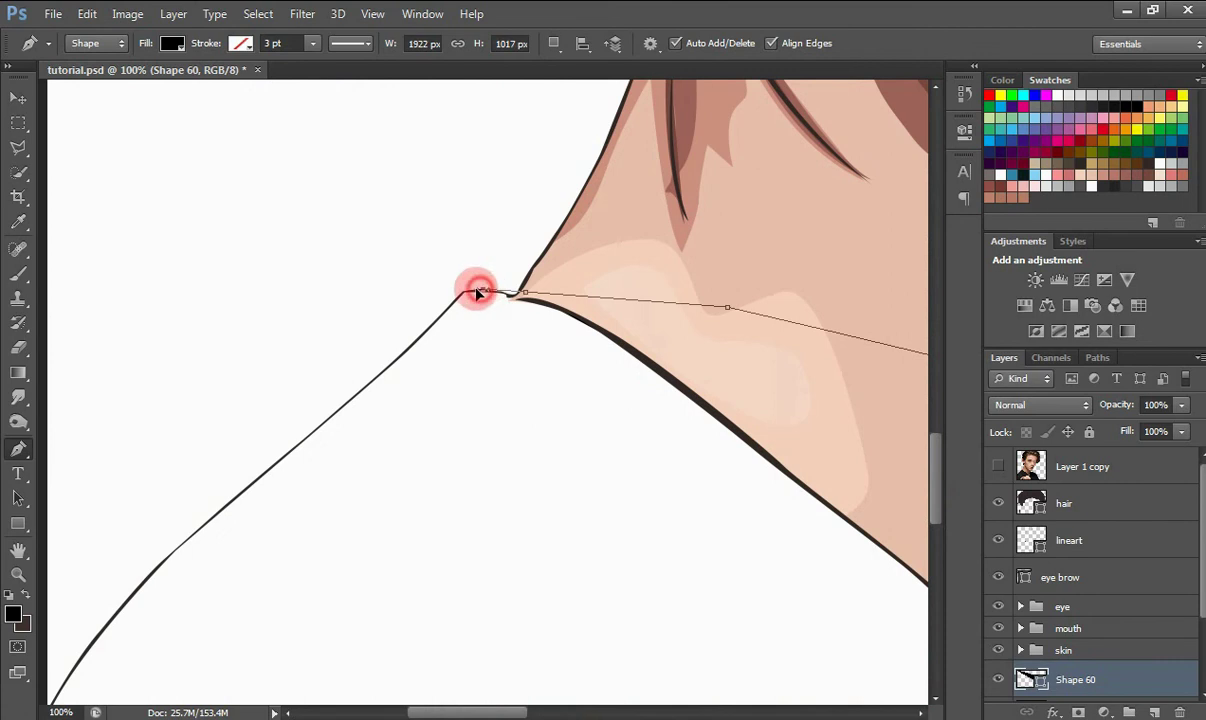
mouse_move(450, 287)
mouse_down()
mouse_move(485, 303)
mouse_move(470, 295)
mouse_up()
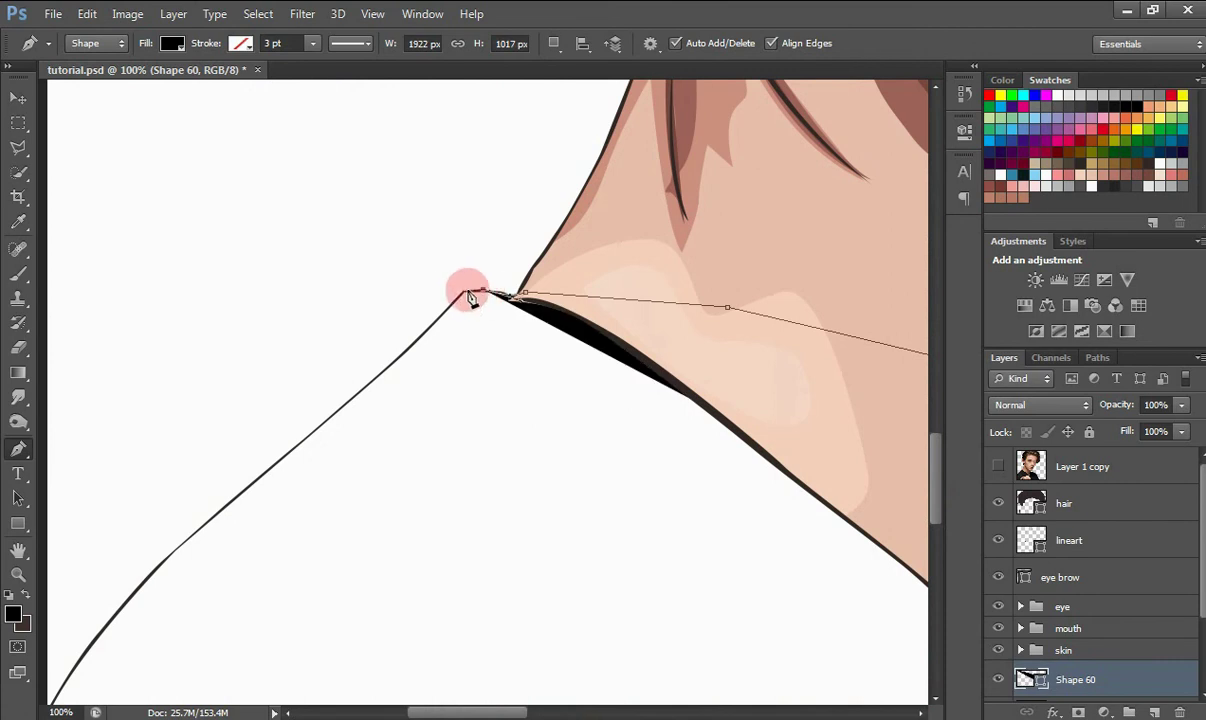
Trace the shirt path down the left shoulder's outer edge until it passes the canvas's left border.
click(397, 359)
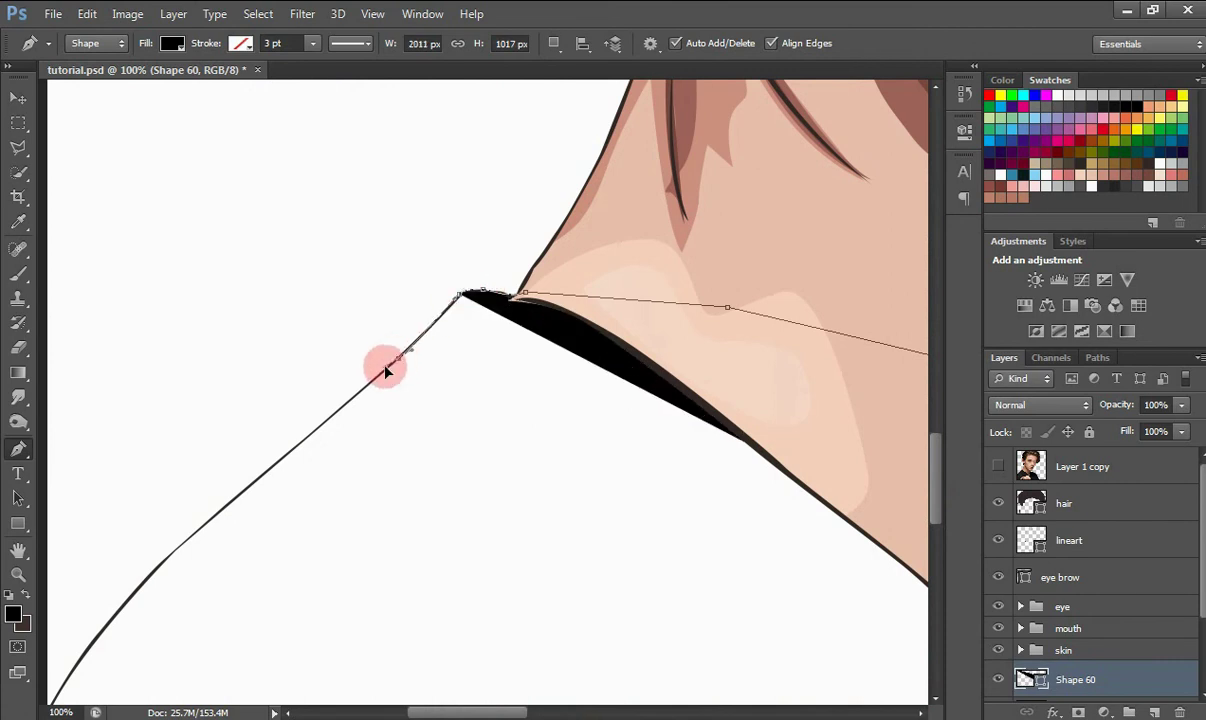
click(283, 459)
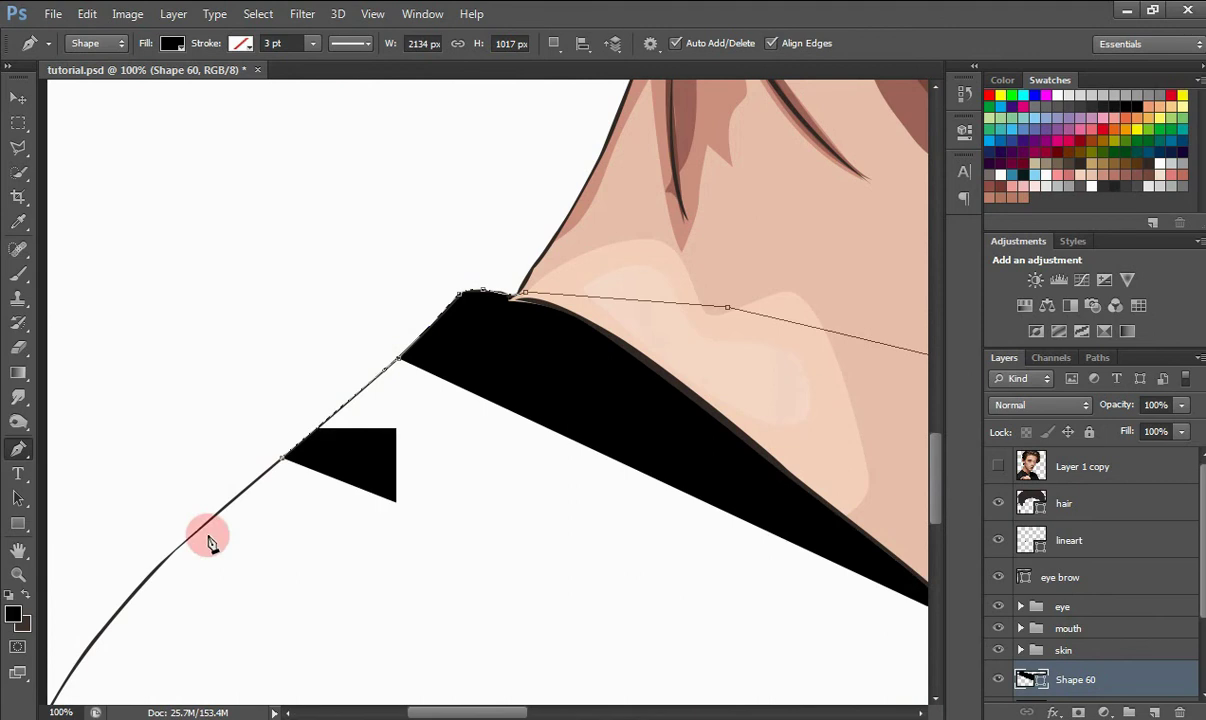
click(161, 567)
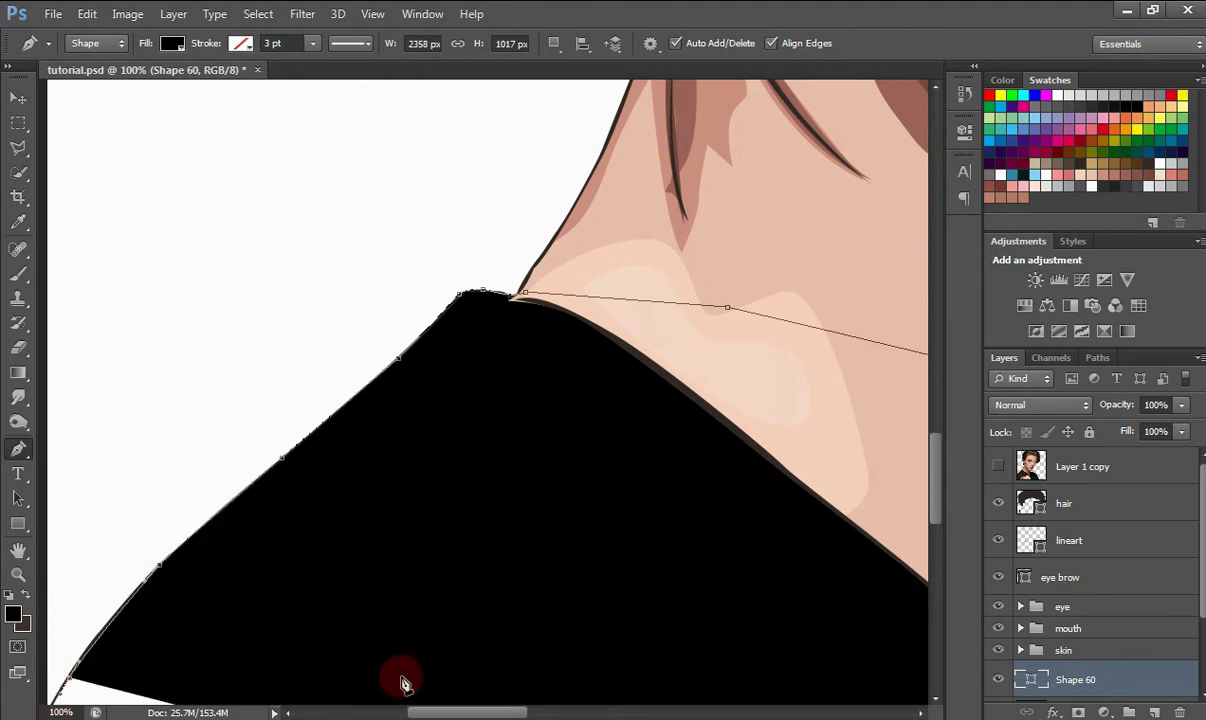
drag(937, 458, 935, 505)
drag(535, 712, 505, 702)
click(213, 460)
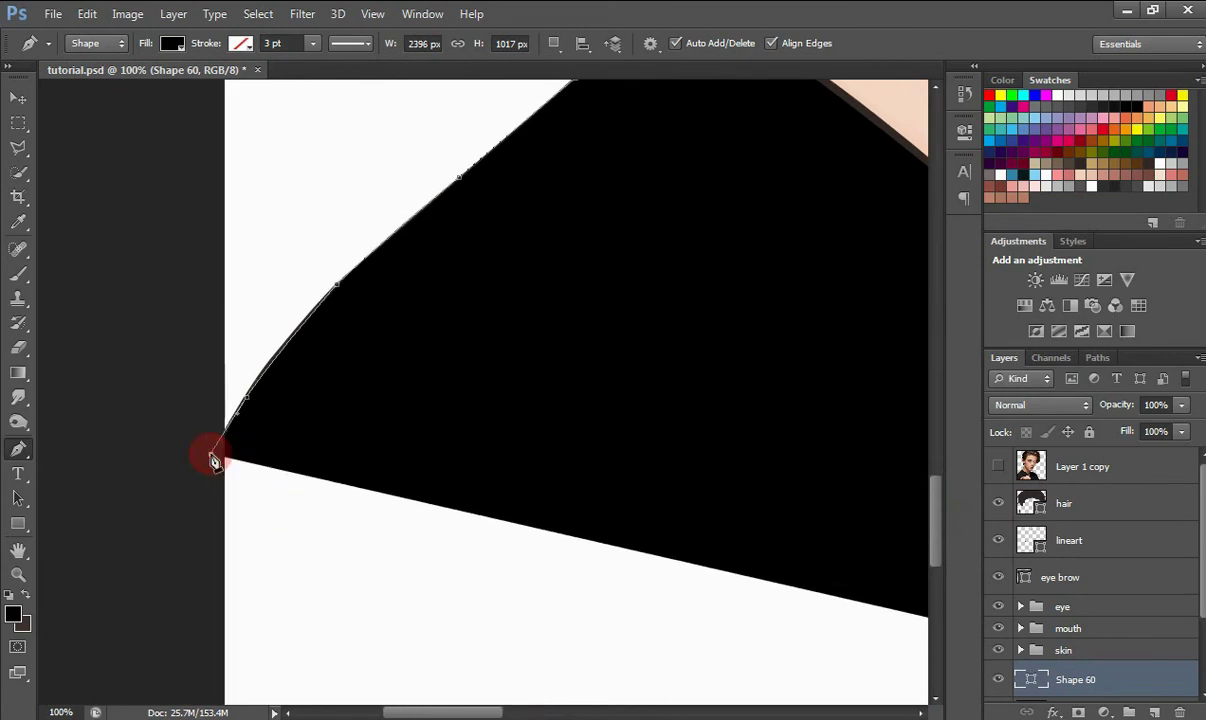
Close the shirt shape with points running below the canvas, then fit the whole portrait in view and deselect the shape.
key(ctrl+minus)
key(ctrl+minus)
key(ctrl+minus)
key(ctrl+minus)
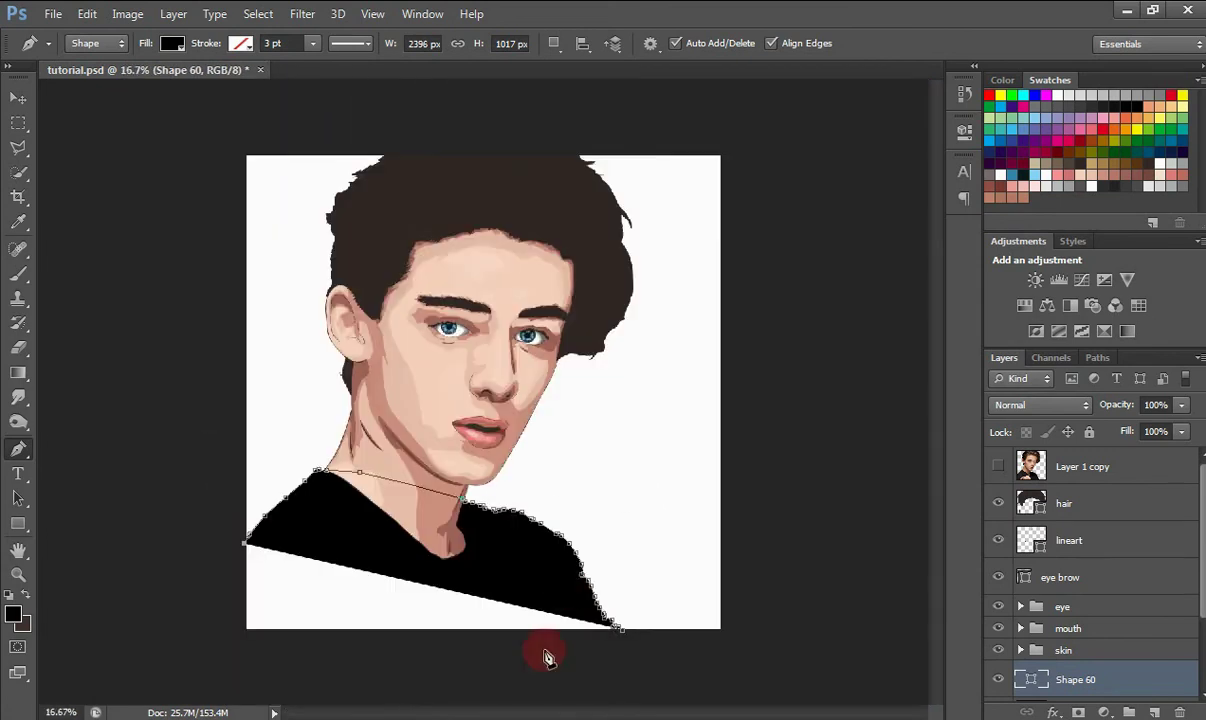
drag(461, 662, 477, 662)
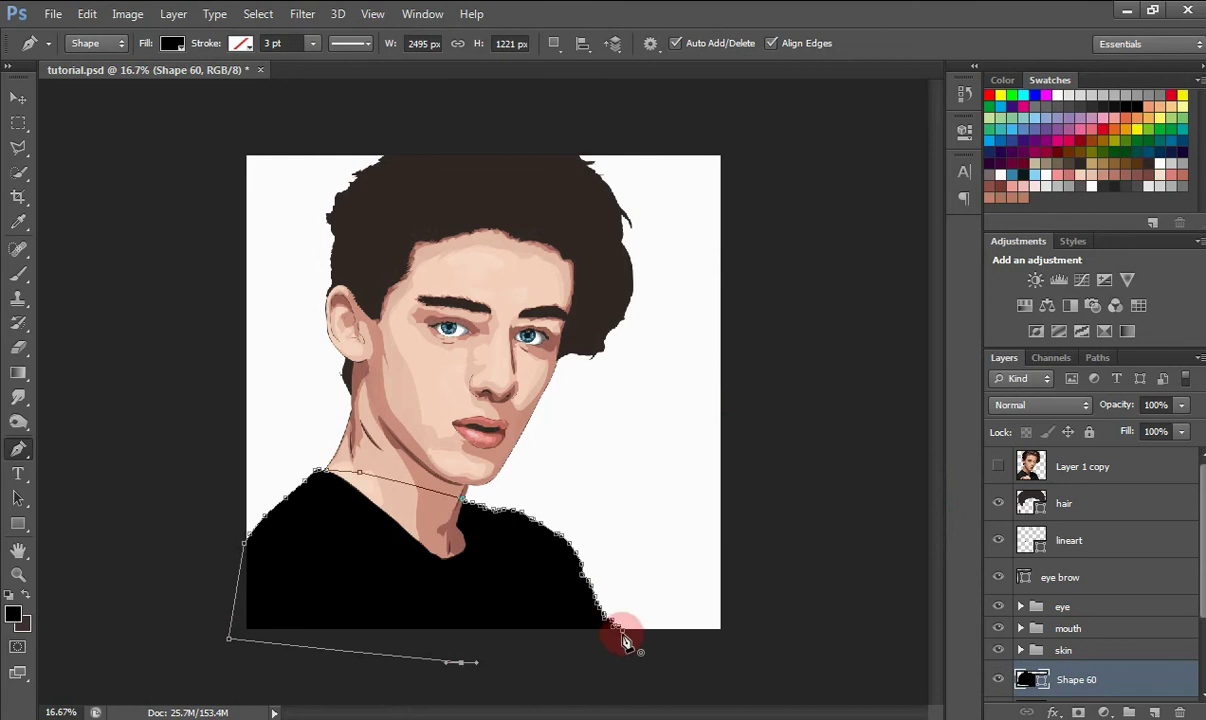
click(621, 634)
key(v)
key(h)
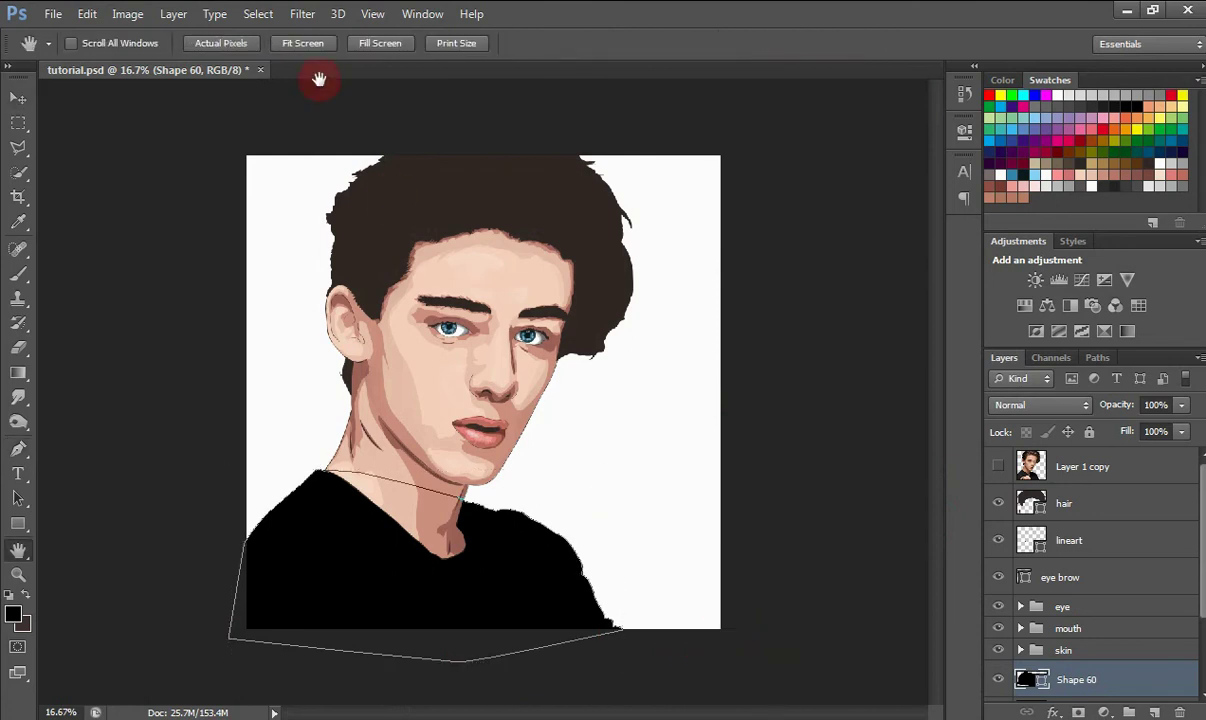
click(312, 44)
key(v)
click(880, 572)
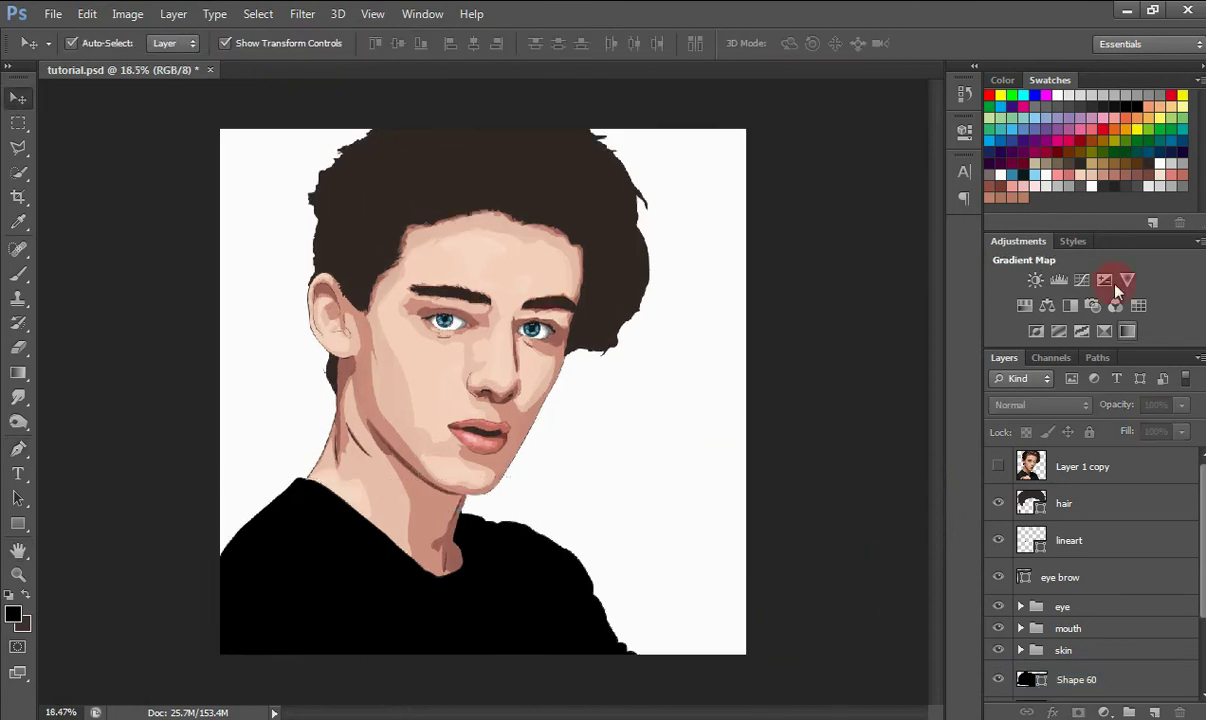
Draw a black rectangle about 234 by 147 px beside the chin above Layer 1 copy, duplicate it and place the copy directly below.
click(1138, 464)
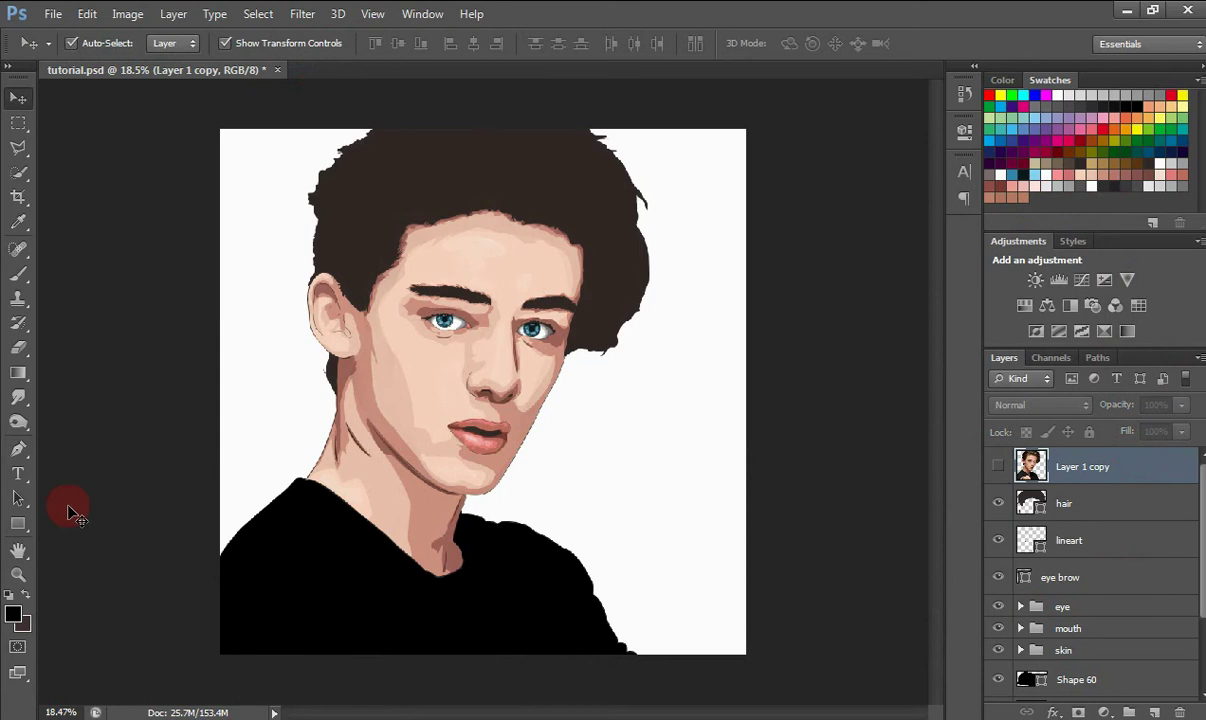
click(18, 523)
drag(617, 386, 658, 411)
right_click(1090, 460)
click(888, 148)
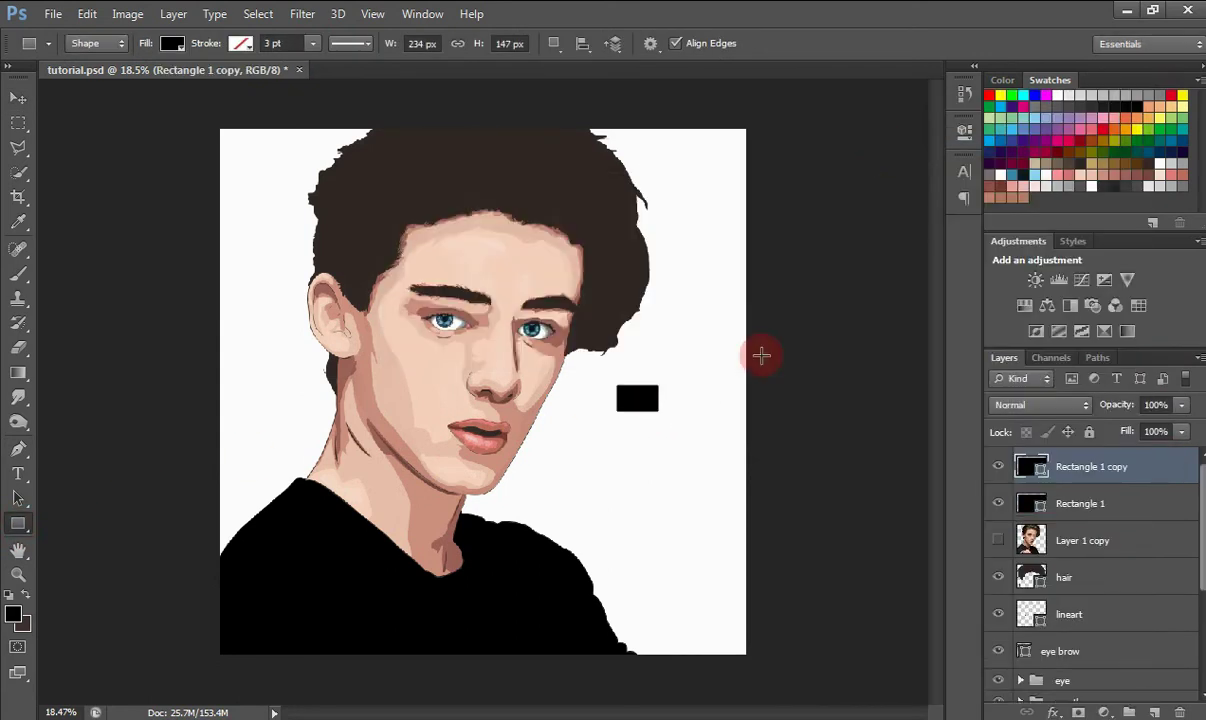
key(v)
drag(761, 357, 748, 447)
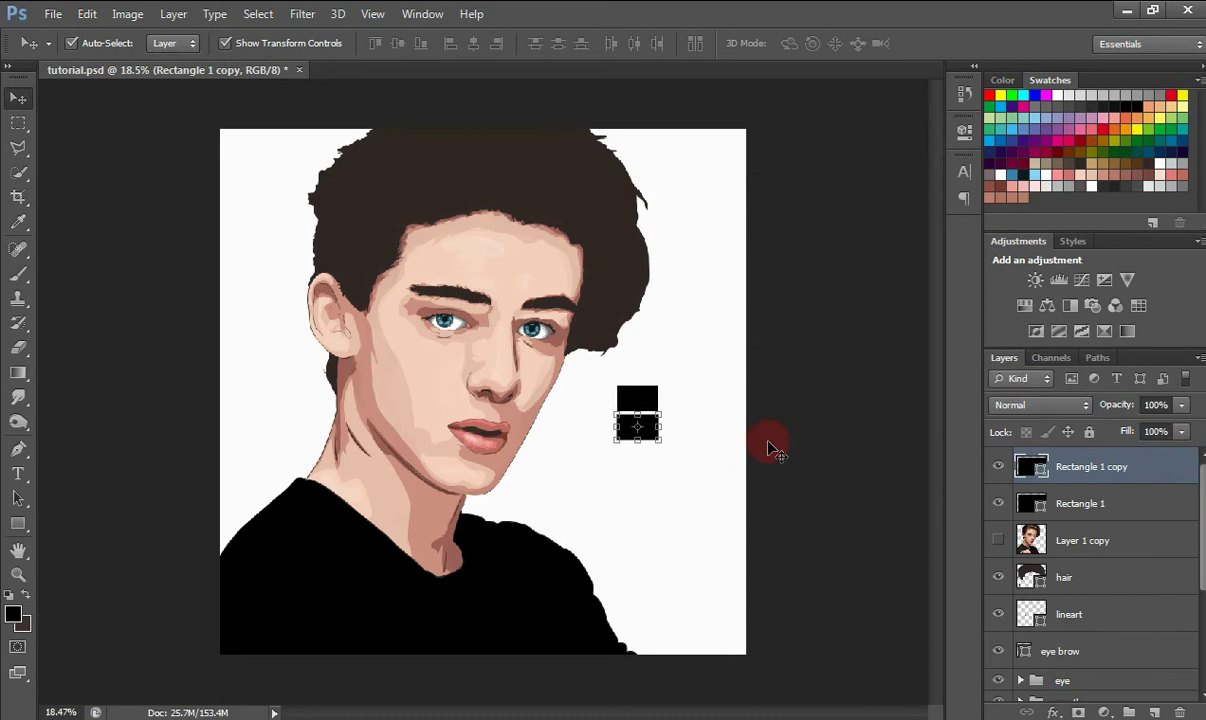
Duplicate the second rectangle and move the new copy straight down to form a column of three colour samples.
right_click(1098, 482)
click(840, 153)
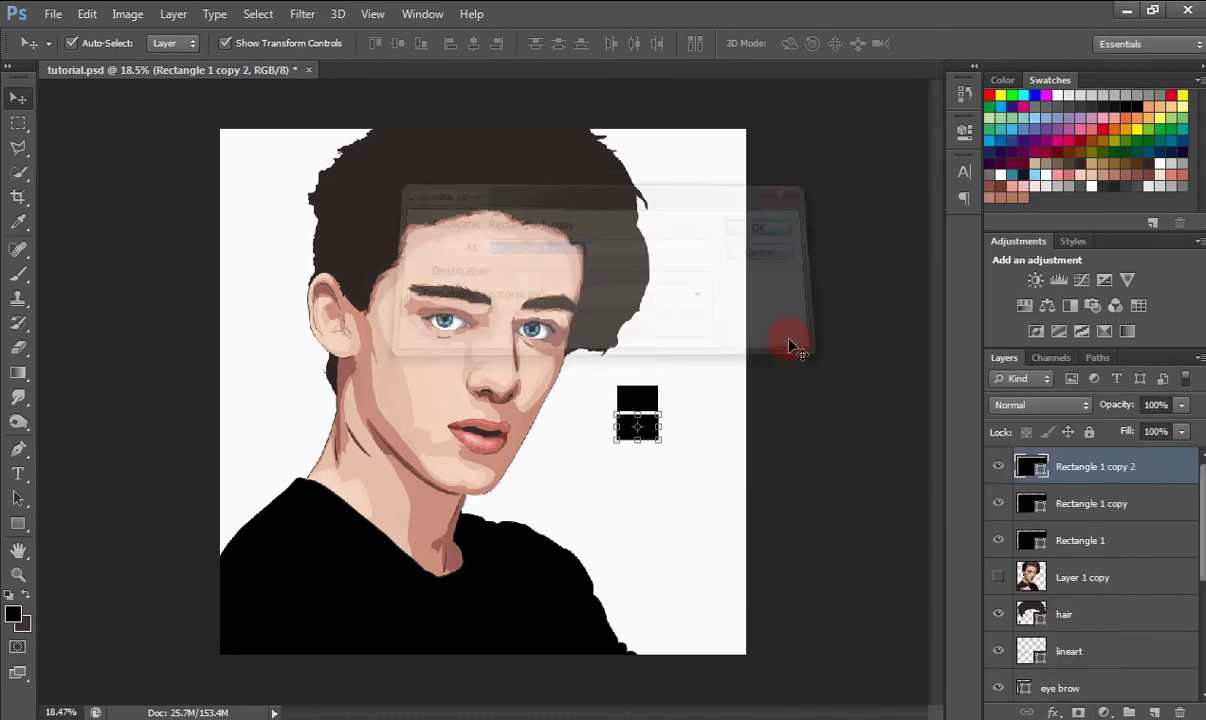
key(Return)
key(shift+Down)
key(shift+Down)
key(shift+Down)
key(shift+Down)
key(shift+Down)
key(shift+Down)
key(shift+Down)
key(shift+Down)
key(shift+Down)
key(shift+Down)
key(shift+Down)
key(shift+Down)
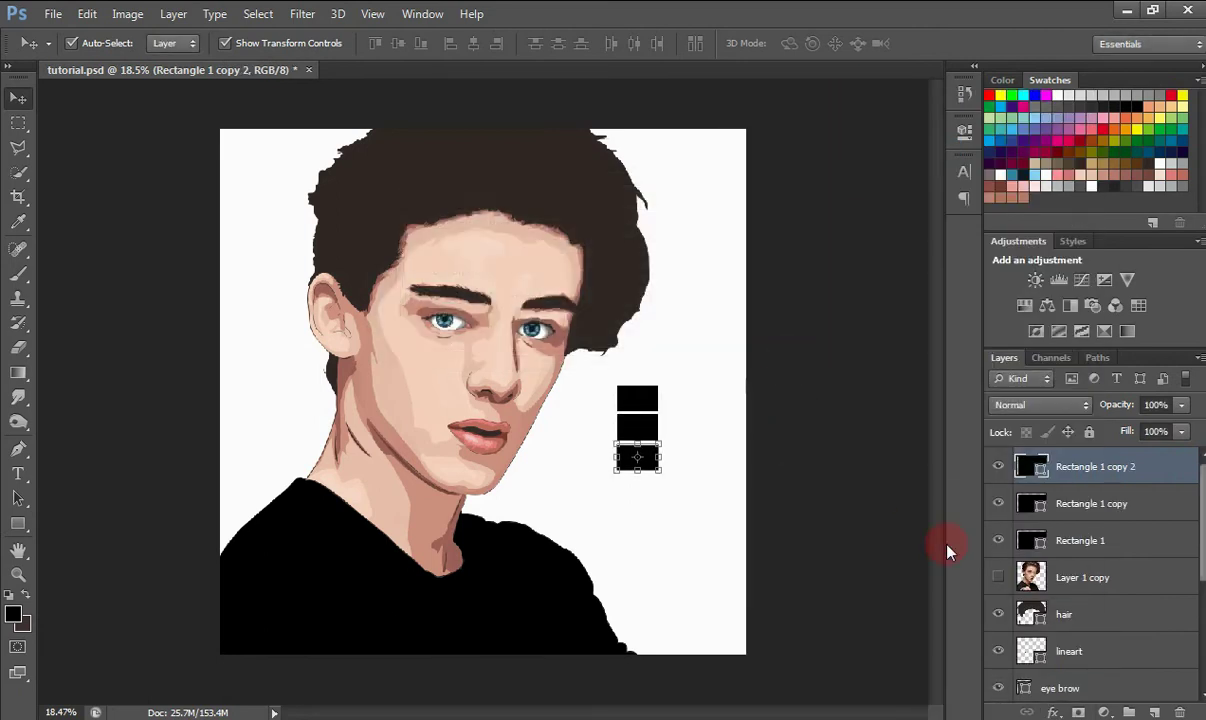
Recolour the top sample rectangle with the dark grey swatch #312f31.
double_click(1033, 538)
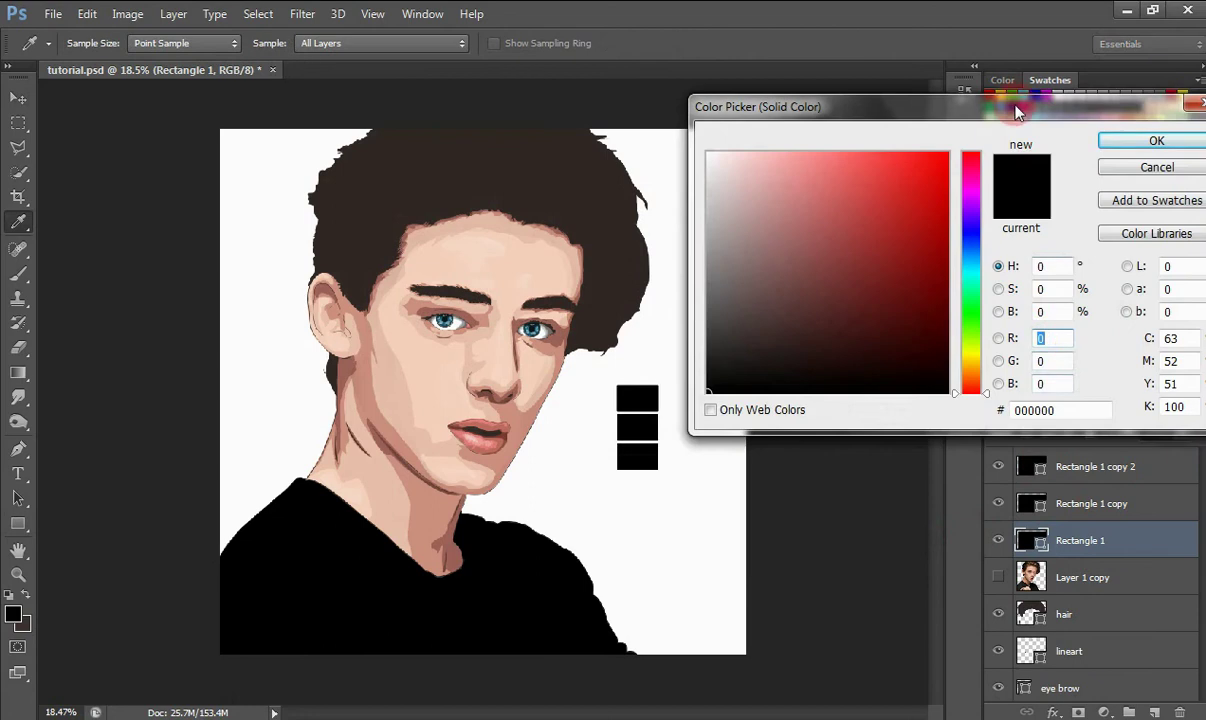
drag(1012, 98, 741, 120)
click(1113, 187)
click(881, 148)
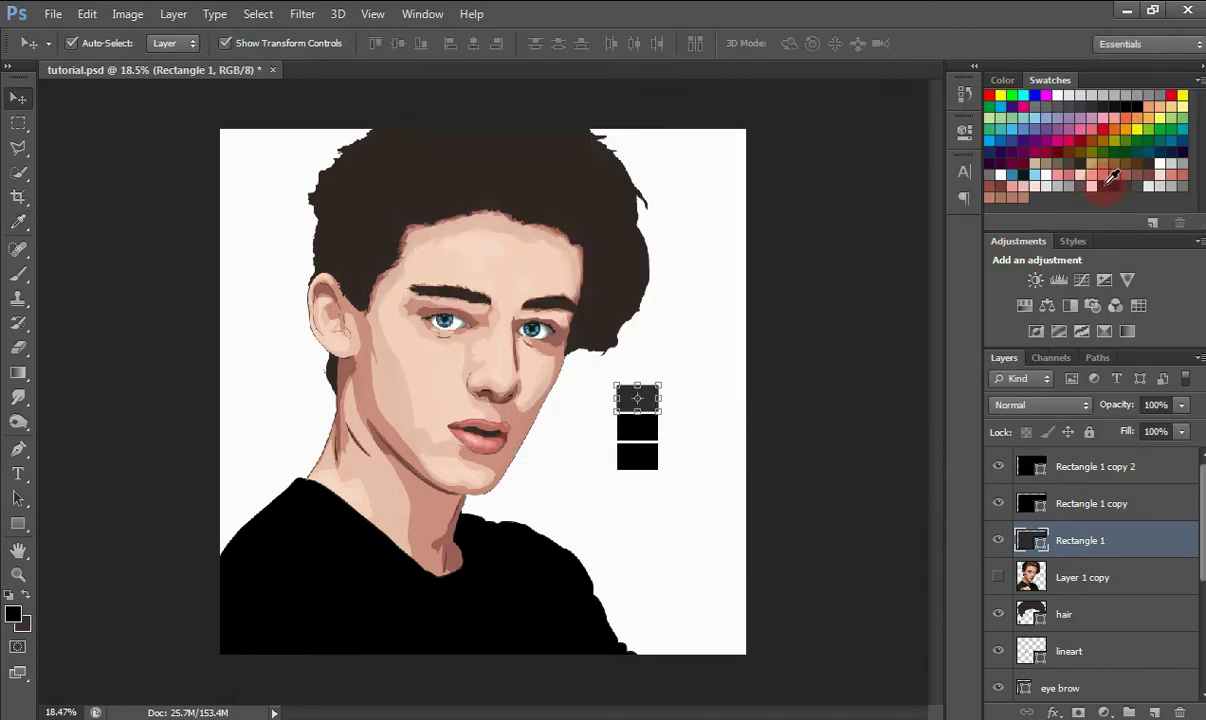
Recolour the middle sample rectangle with the darker grey swatch #282627.
click(1082, 505)
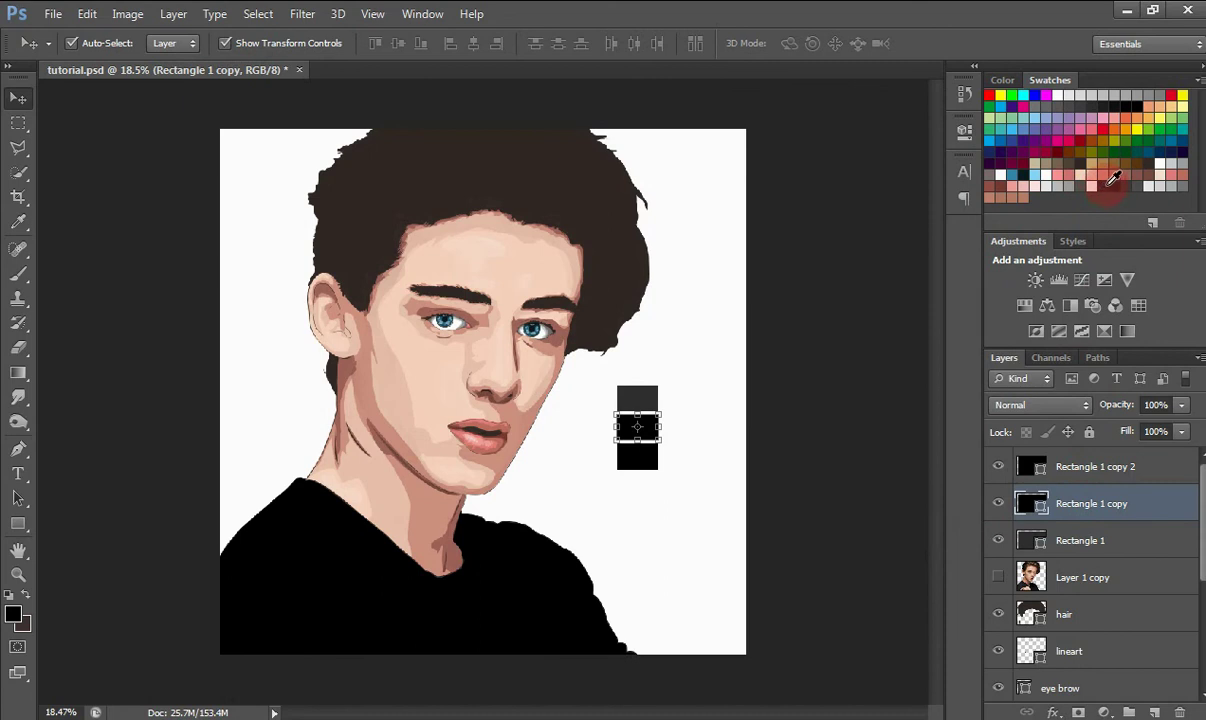
double_click(1033, 503)
click(1106, 183)
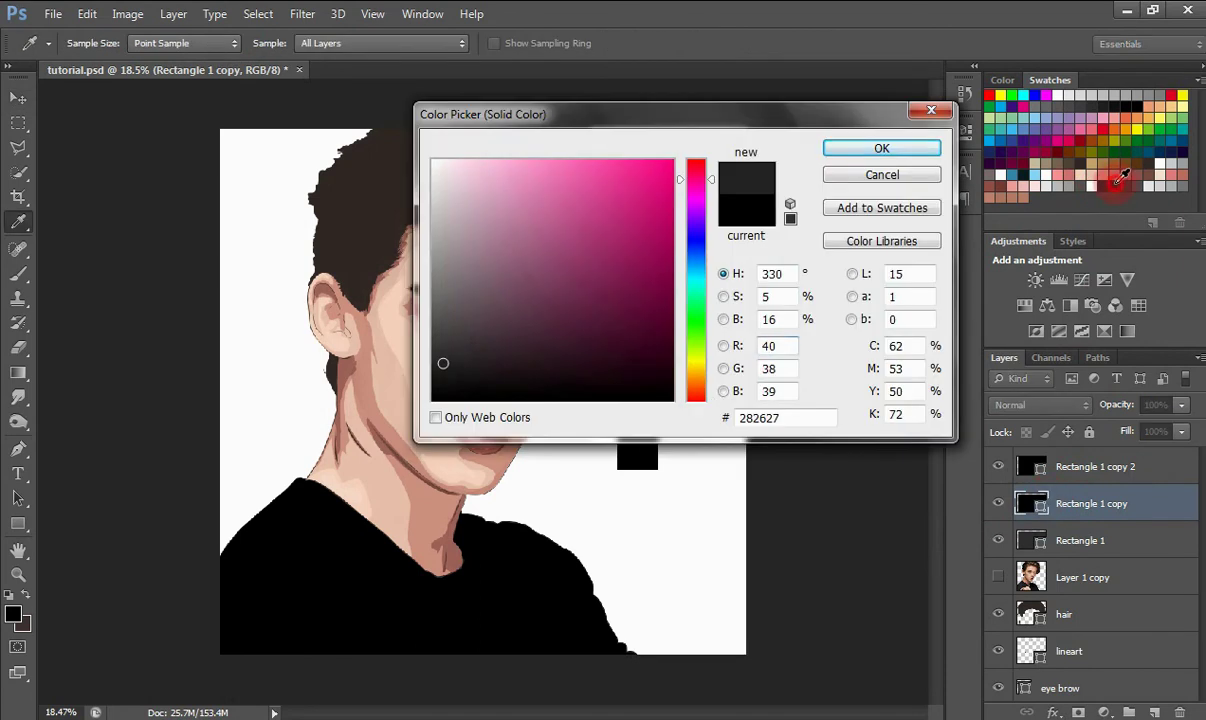
click(920, 152)
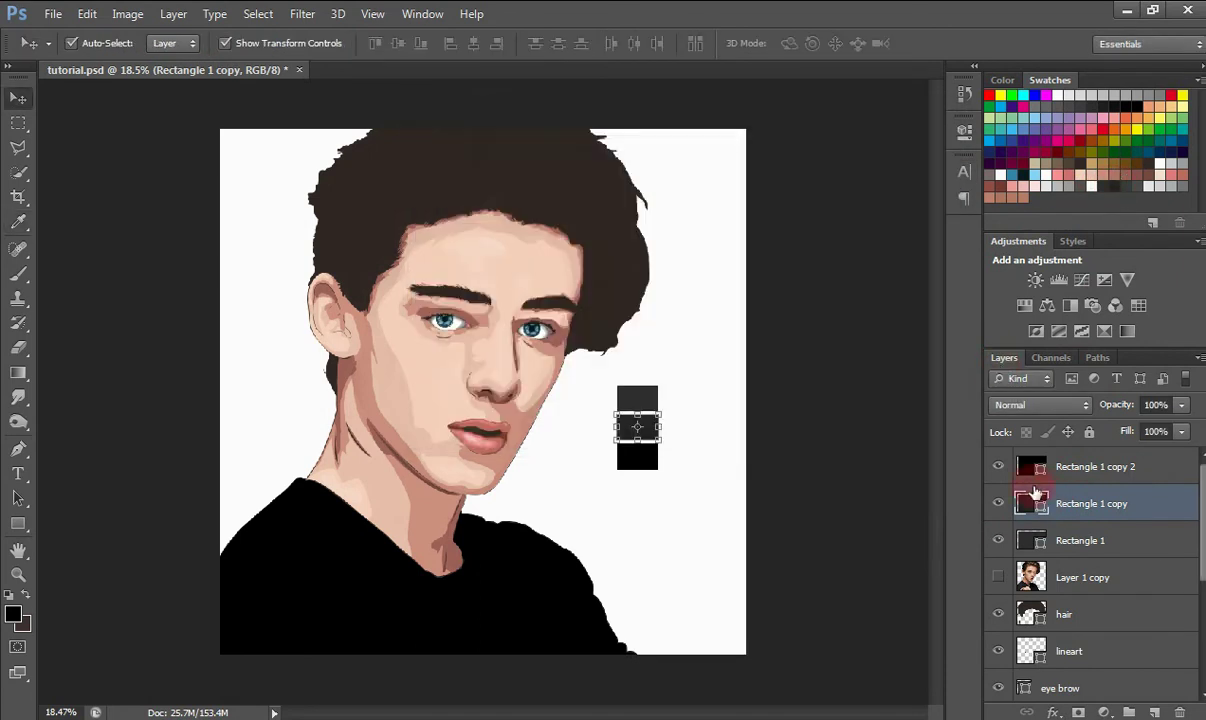
Recolour the bottom sample rectangle with the lightest of the dark grey swatches and deselect it.
double_click(1033, 466)
click(1127, 196)
click(864, 150)
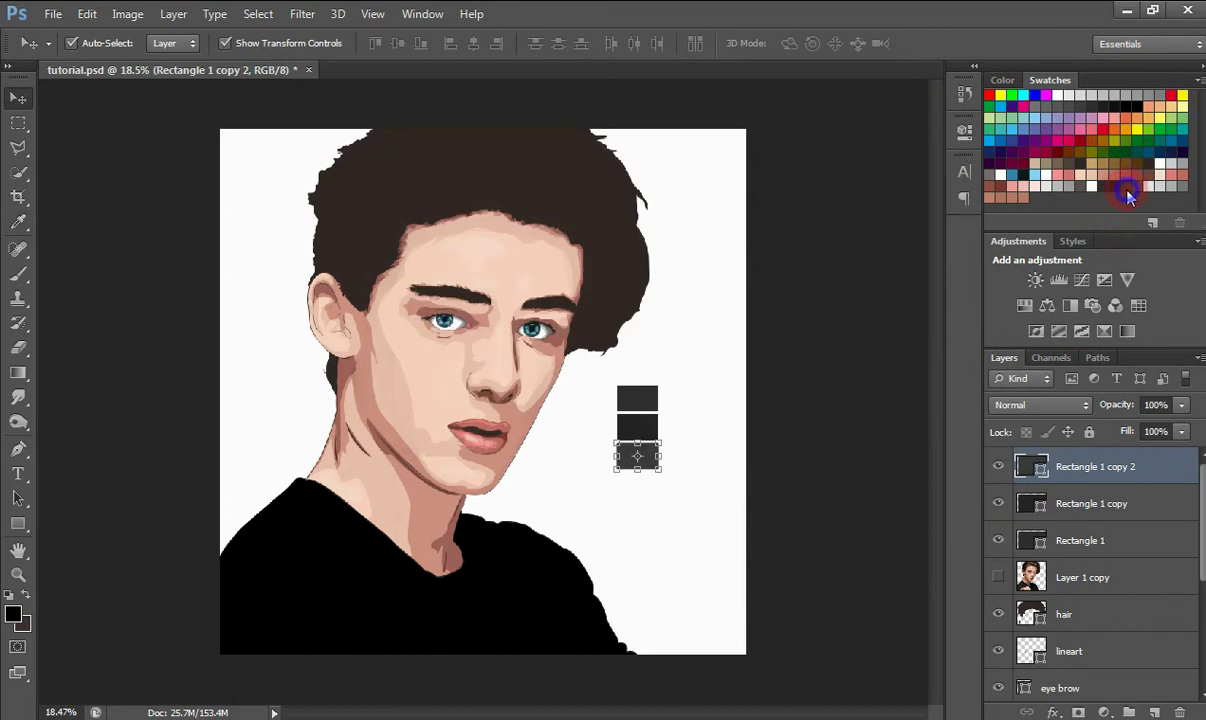
right_click(1127, 196)
click(866, 330)
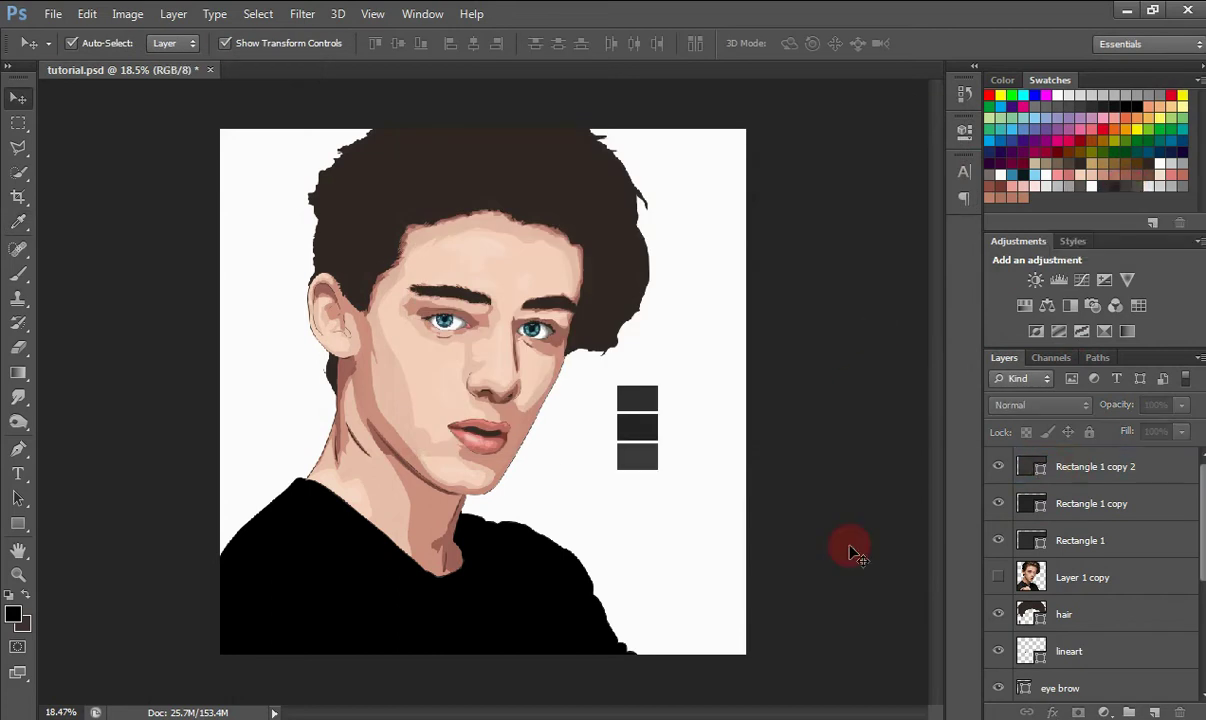
Change the shirt shape's fill to #282627, sampled from the middle rectangle, and deselect the layer.
click(565, 587)
double_click(1045, 683)
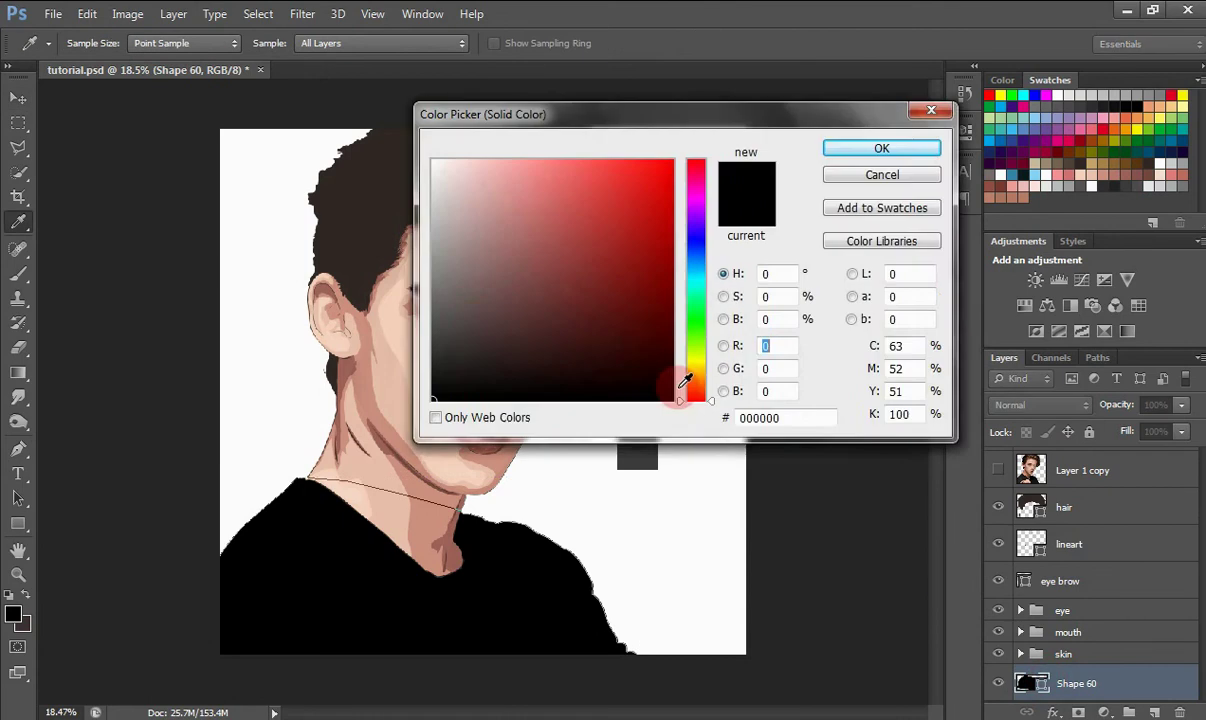
drag(816, 117, 1072, 117)
click(644, 393)
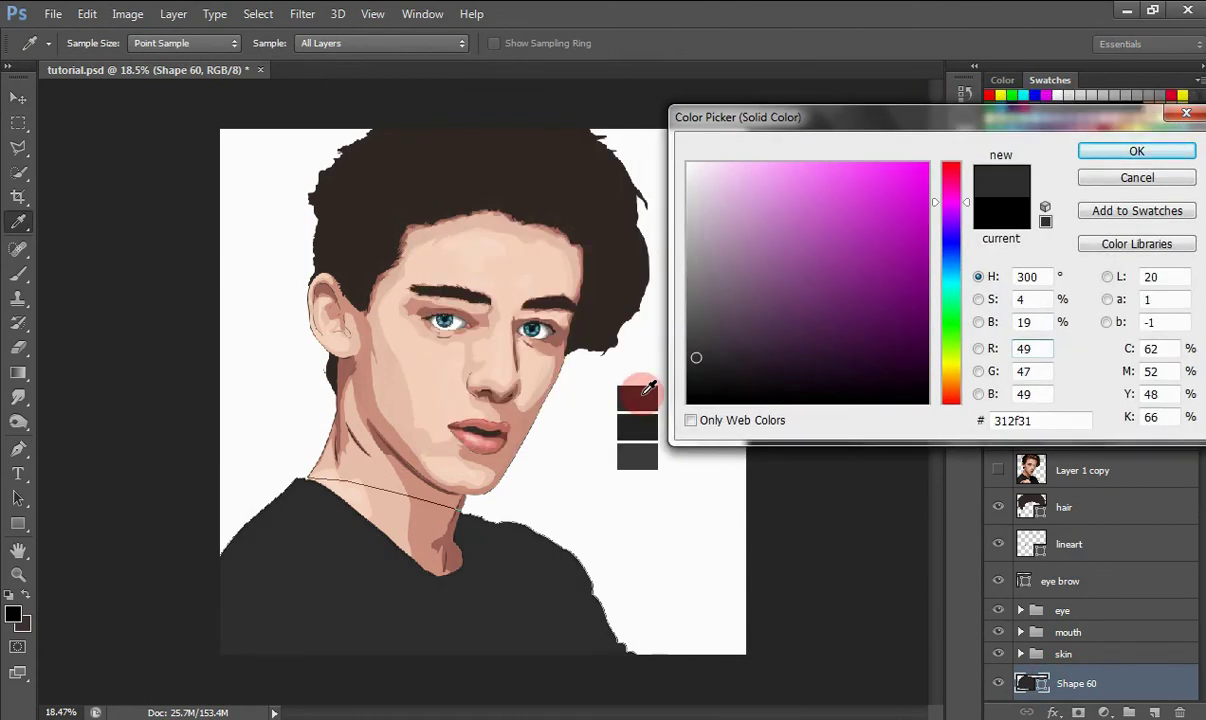
click(644, 422)
drag(894, 121, 527, 201)
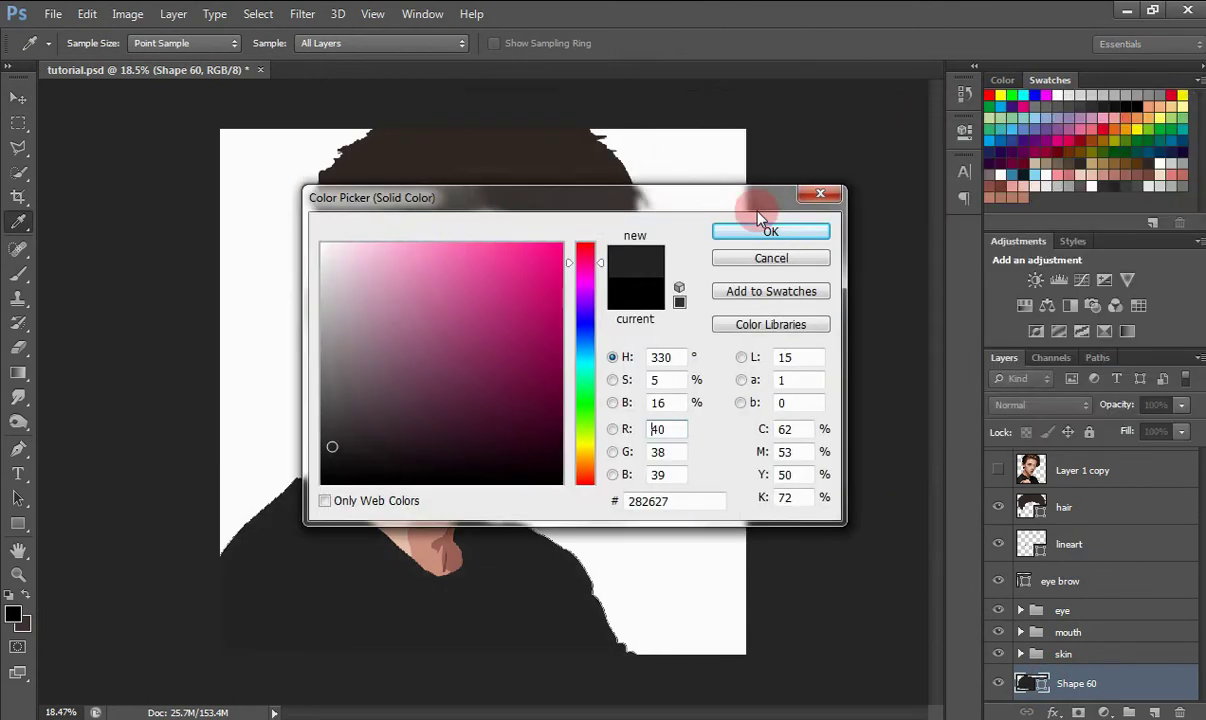
click(822, 235)
click(880, 505)
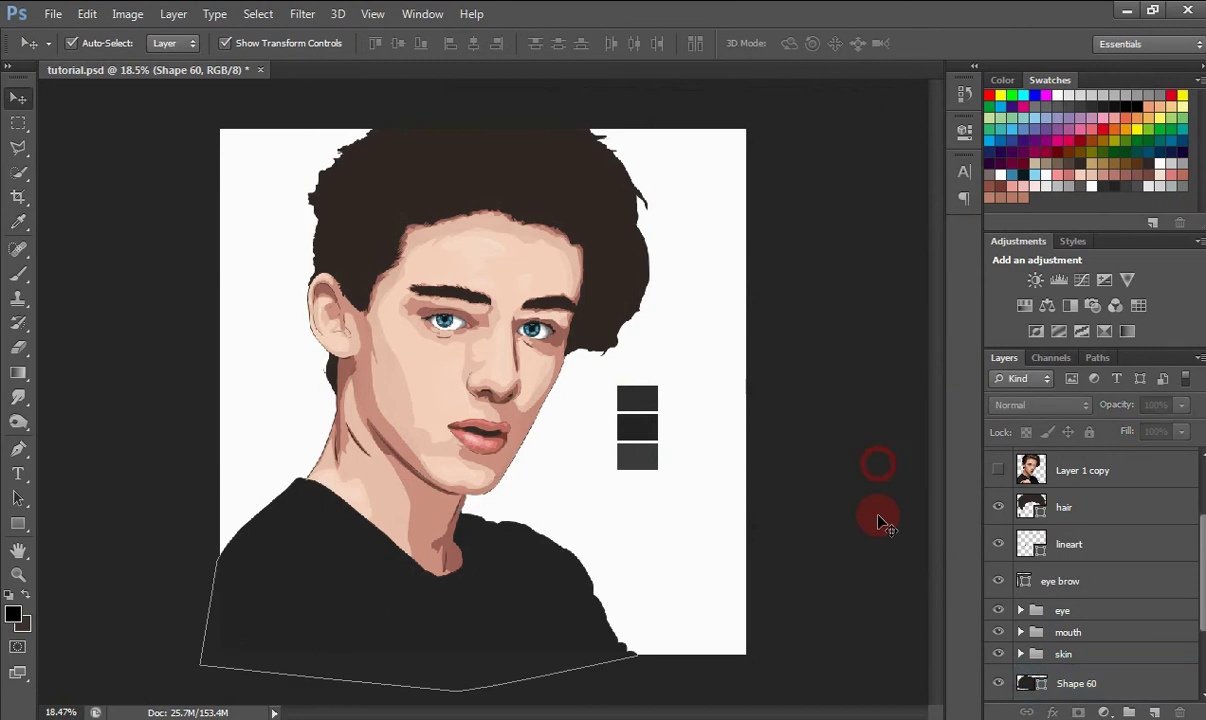
Show the Layer 1 copy reference photo and select the Shape 60 shirt layer beneath it.
click(998, 468)
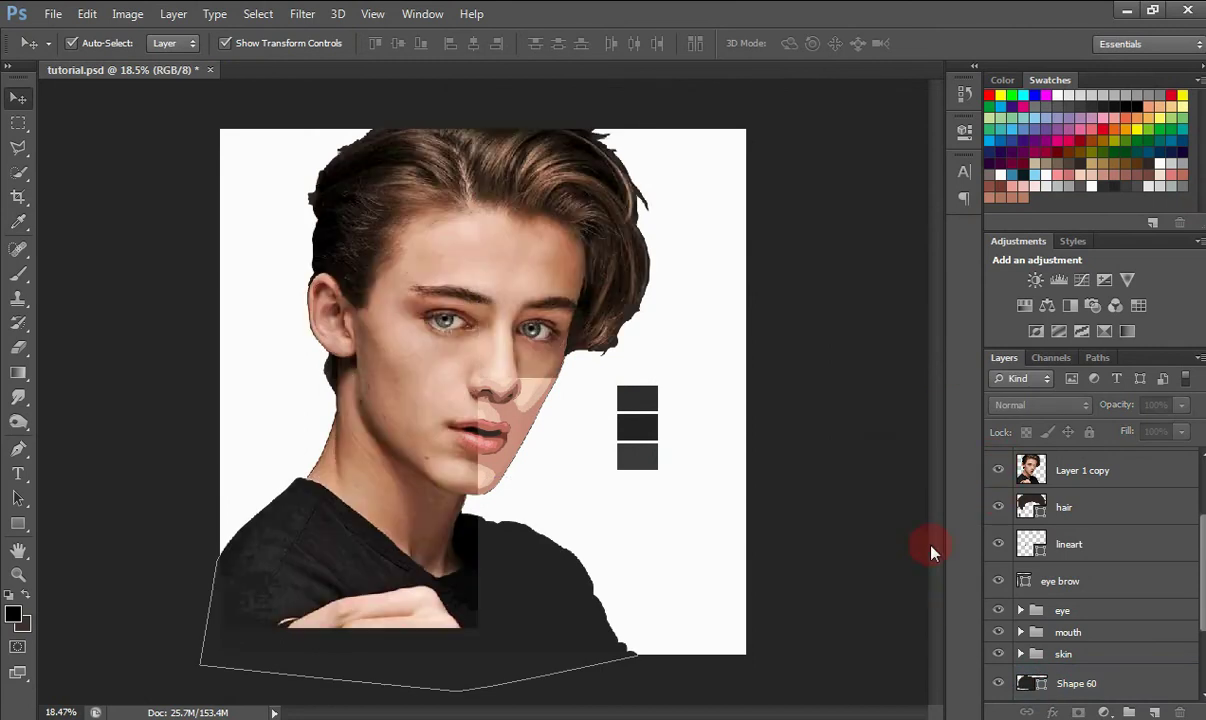
key(ctrl+plus)
key(ctrl+plus)
drag(1203, 575, 1203, 600)
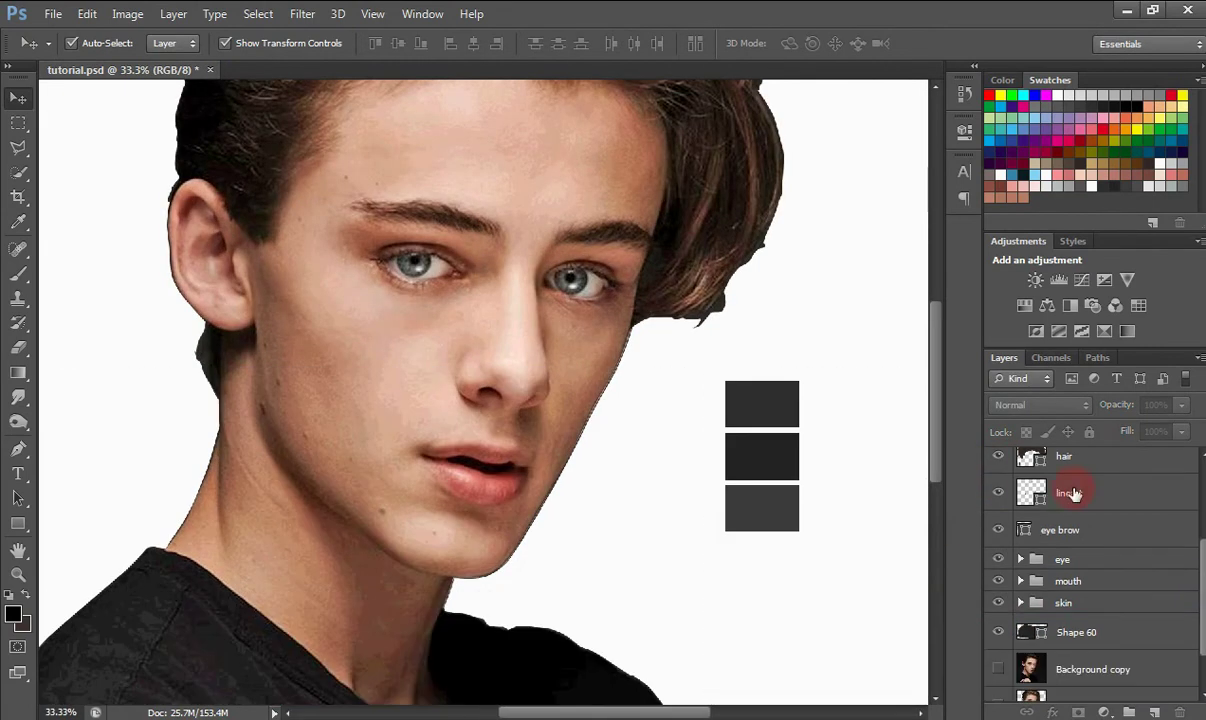
drag(936, 438, 937, 518)
click(1085, 632)
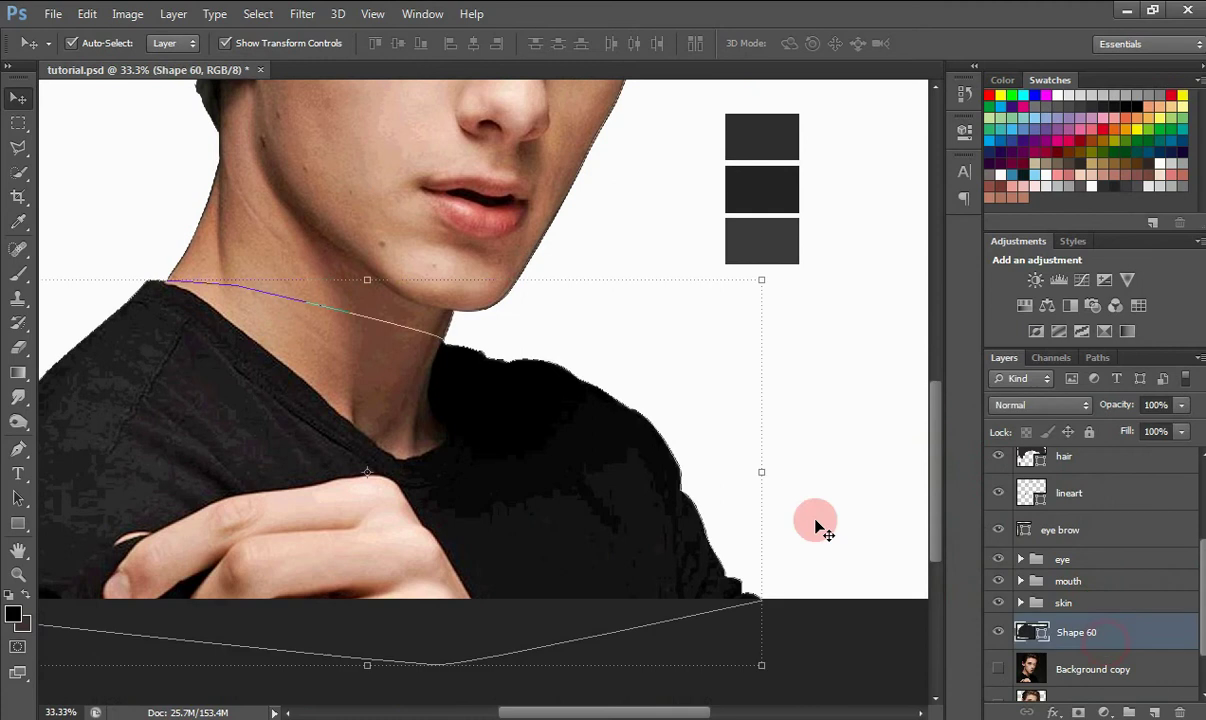
Start a new Pen shape at the left shoulder and trace the collar's lower seam around the neckline to a tip at its right end.
key(p)
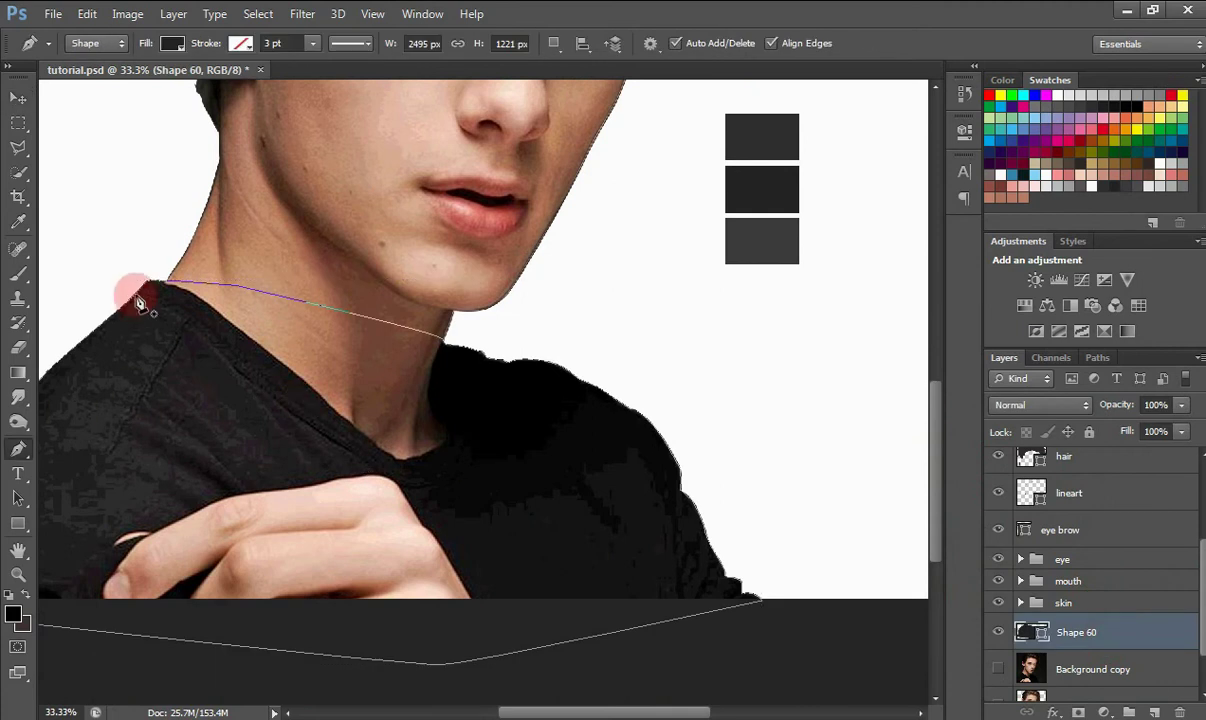
click(137, 298)
drag(214, 342, 234, 363)
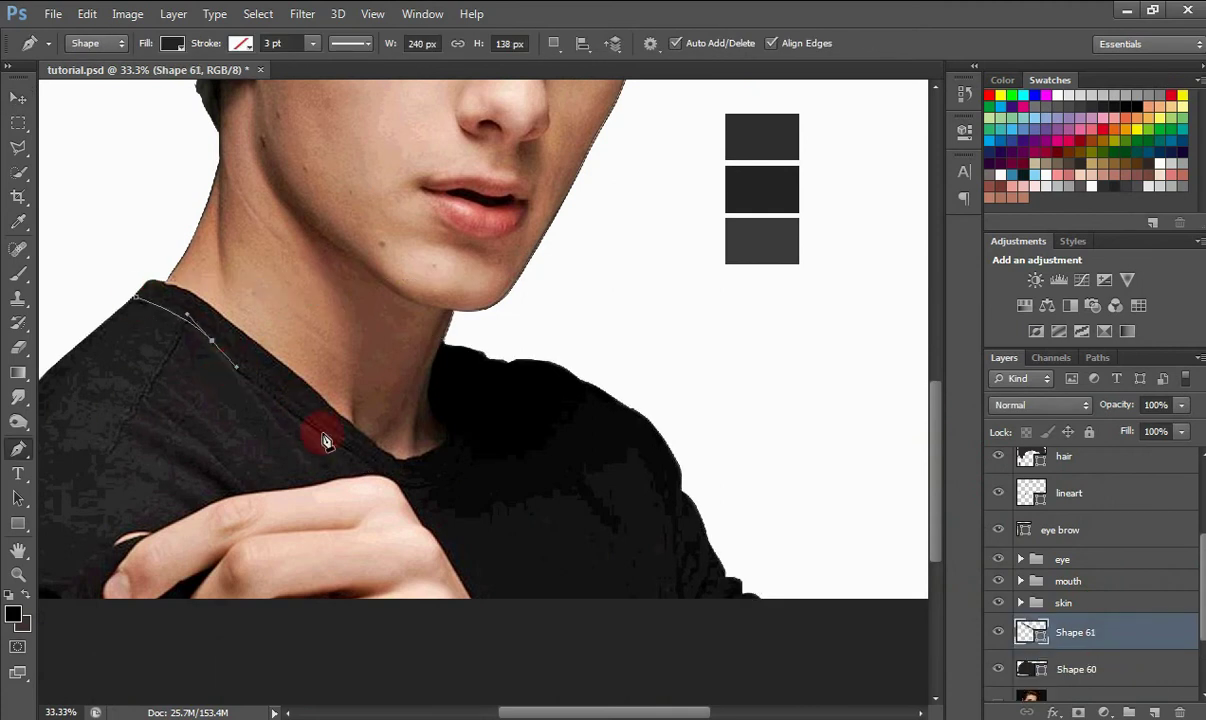
drag(325, 441, 345, 451)
drag(411, 487, 427, 490)
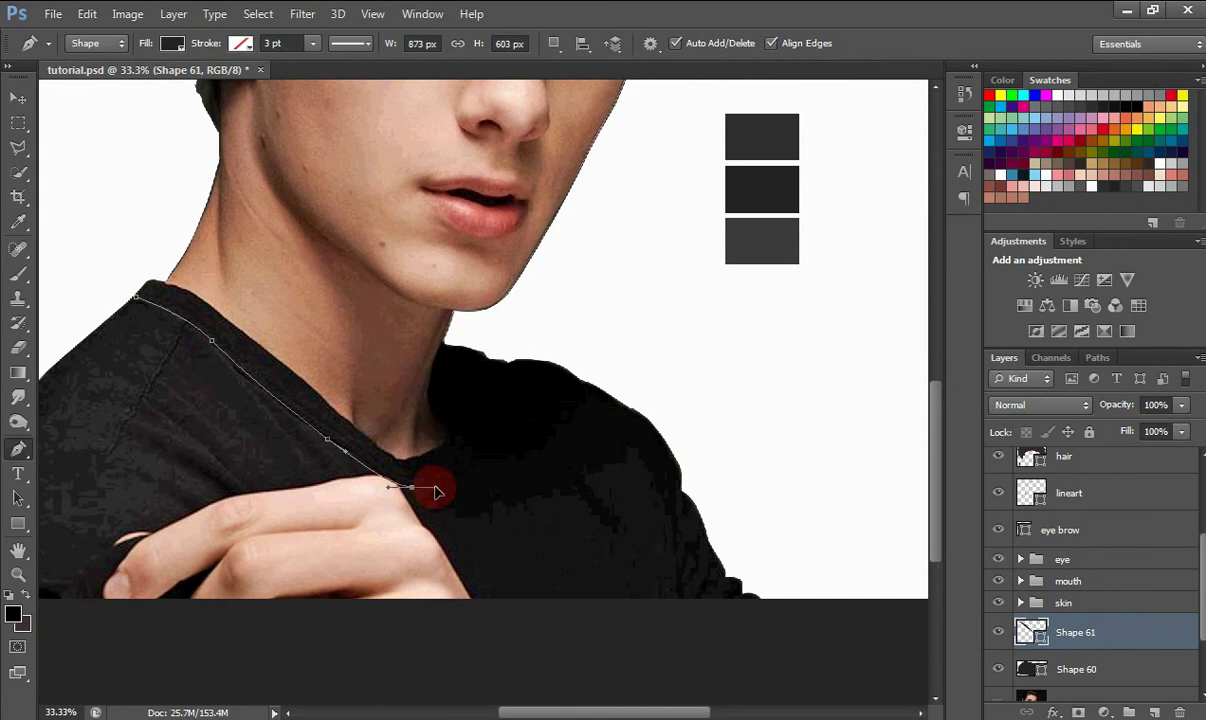
drag(476, 451, 487, 437)
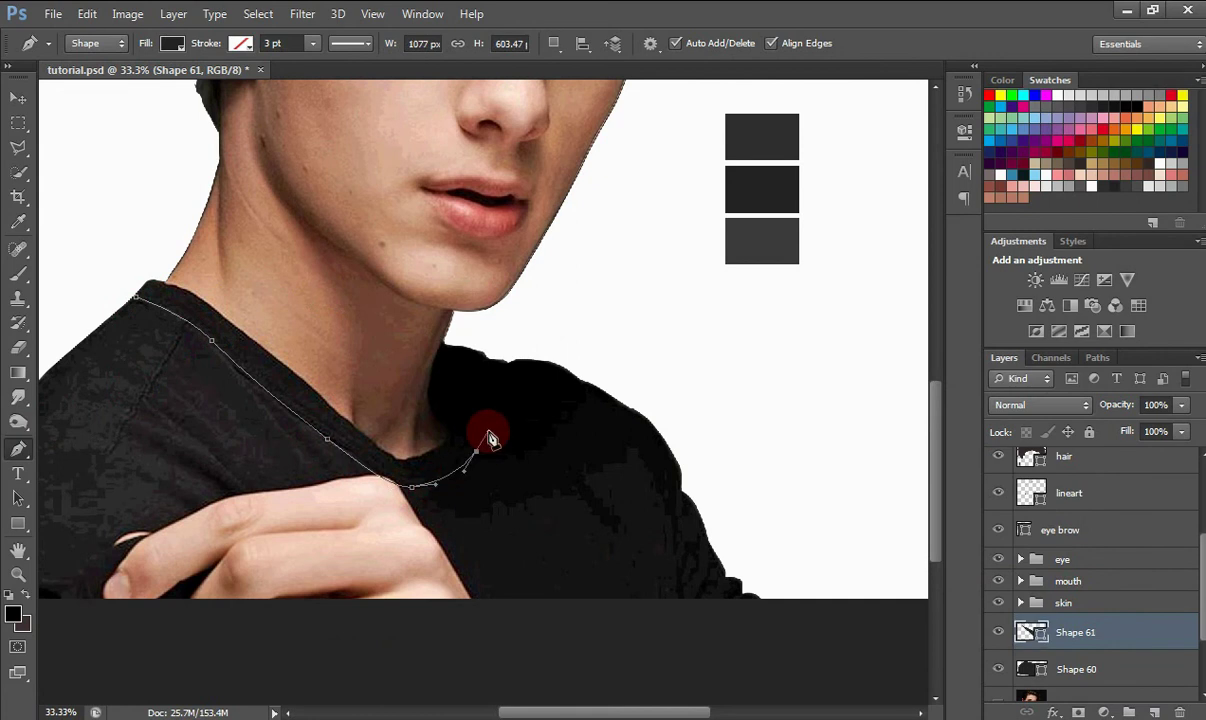
key(ctrl+plus)
key(ctrl+plus)
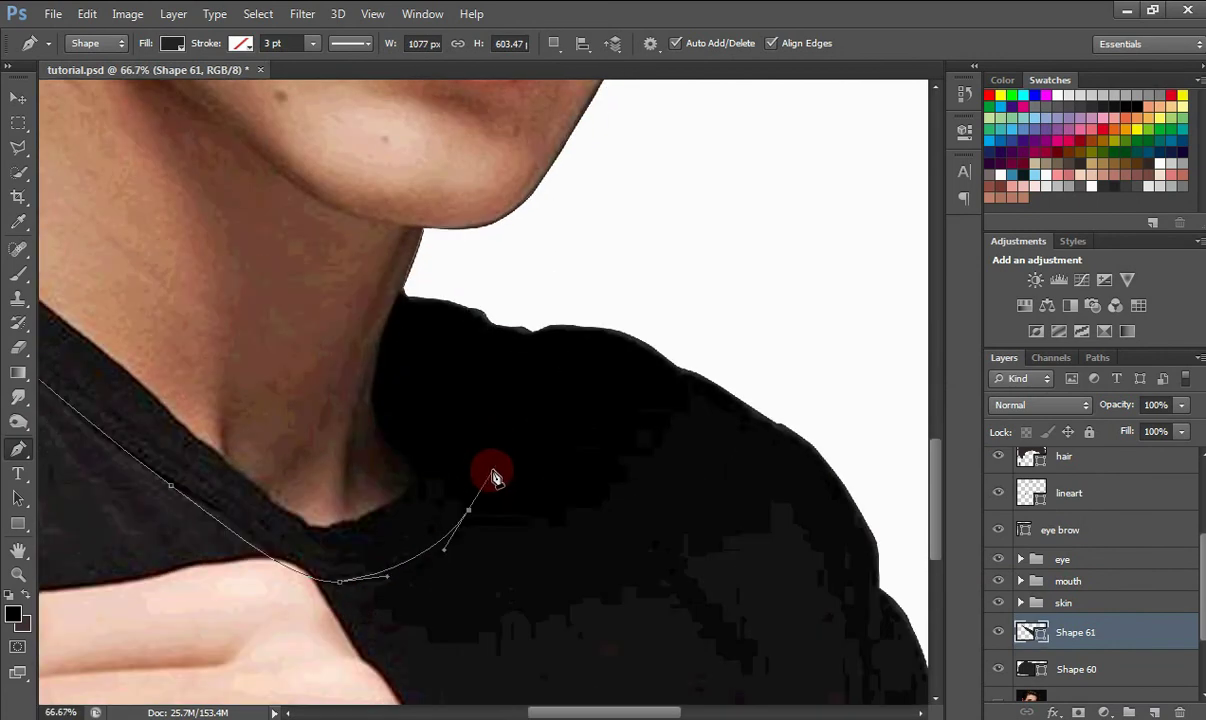
click(492, 472)
Trace back along the collar seam just above the first edge and close the thin shape at the left shoulder.
mouse_move(292, 568)
mouse_down()
mouse_move(197, 503)
mouse_move(175, 506)
mouse_move(289, 570)
mouse_up()
alt+click(289, 565)
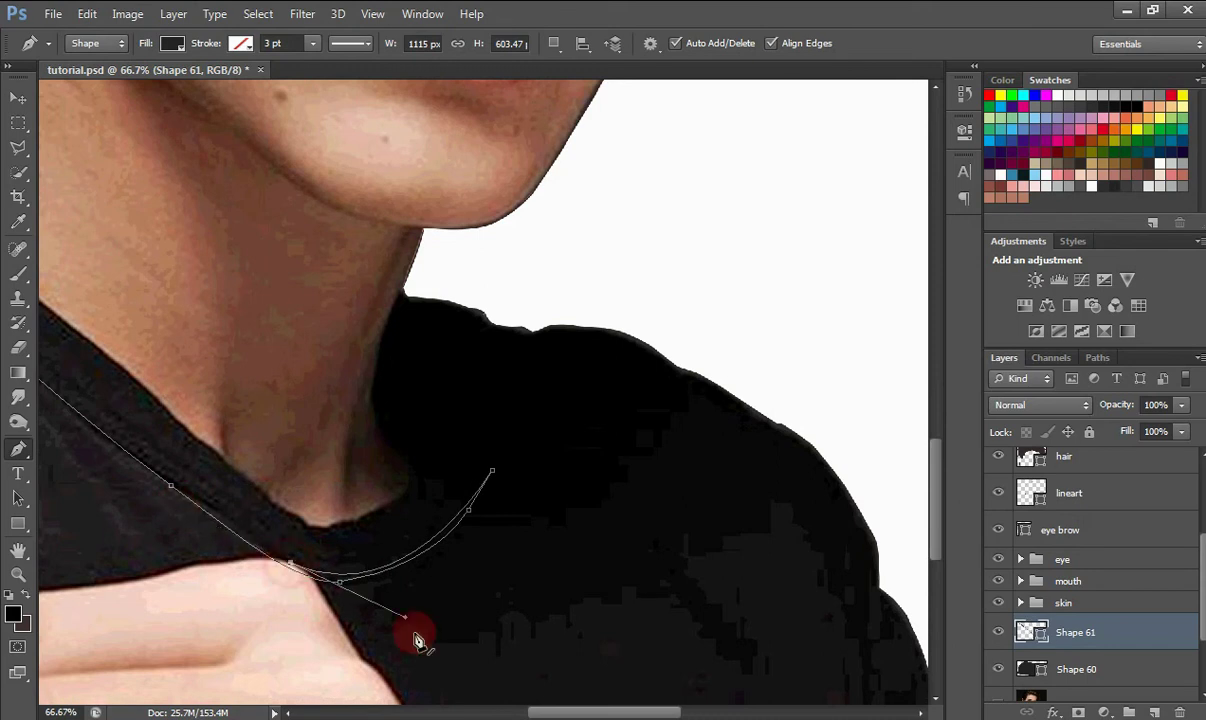
drag(580, 711, 523, 711)
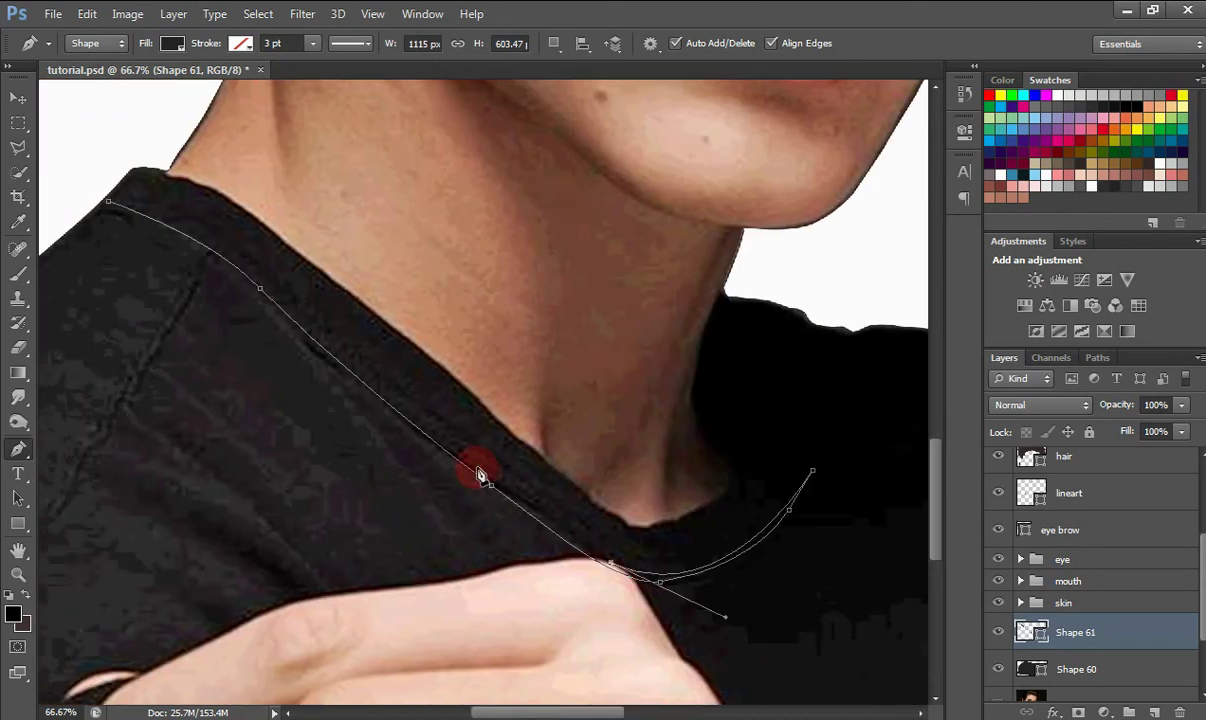
drag(479, 474, 268, 289)
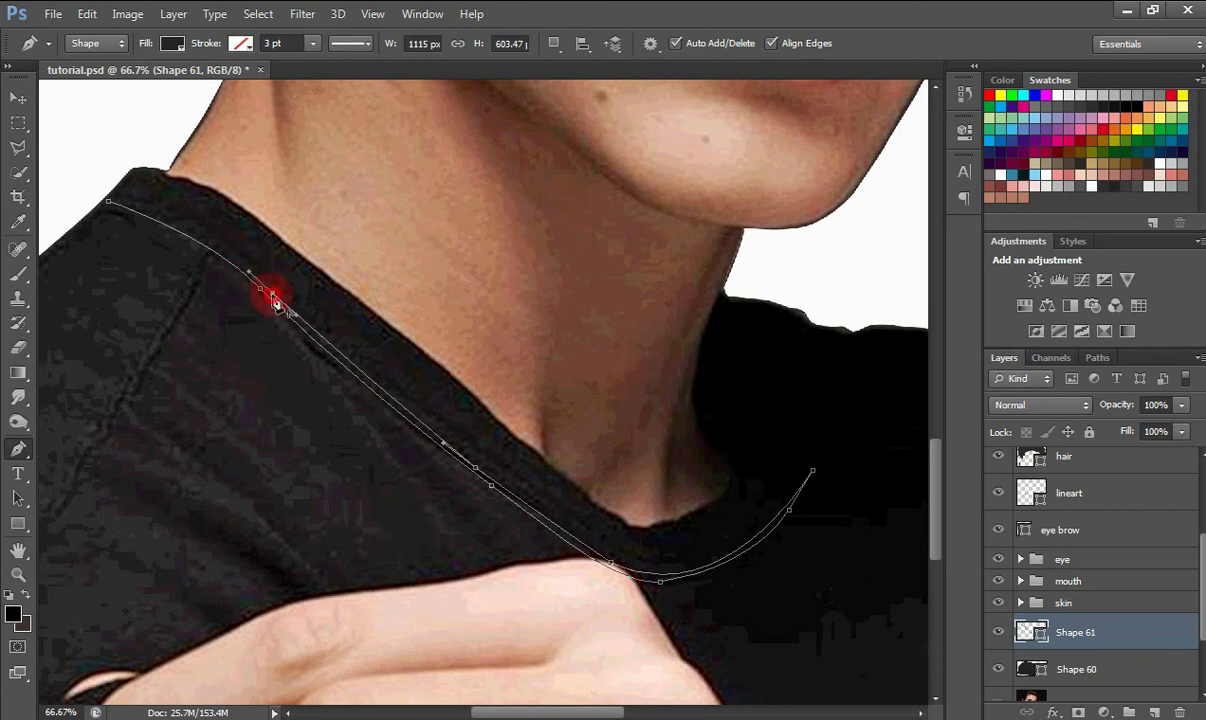
alt+click(273, 296)
drag(108, 201, 55, 200)
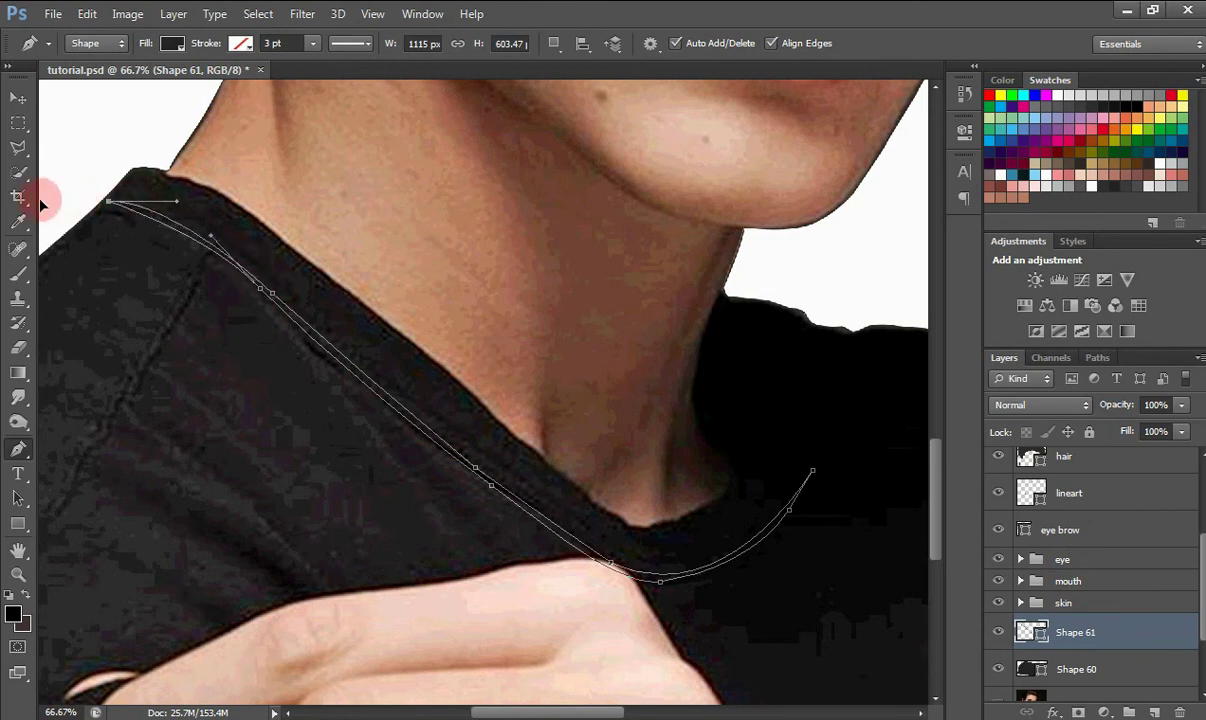
Set the path operation to Combine Shapes and trace a thin seam from the collar down the left shoulder to the sleeve.
click(553, 43)
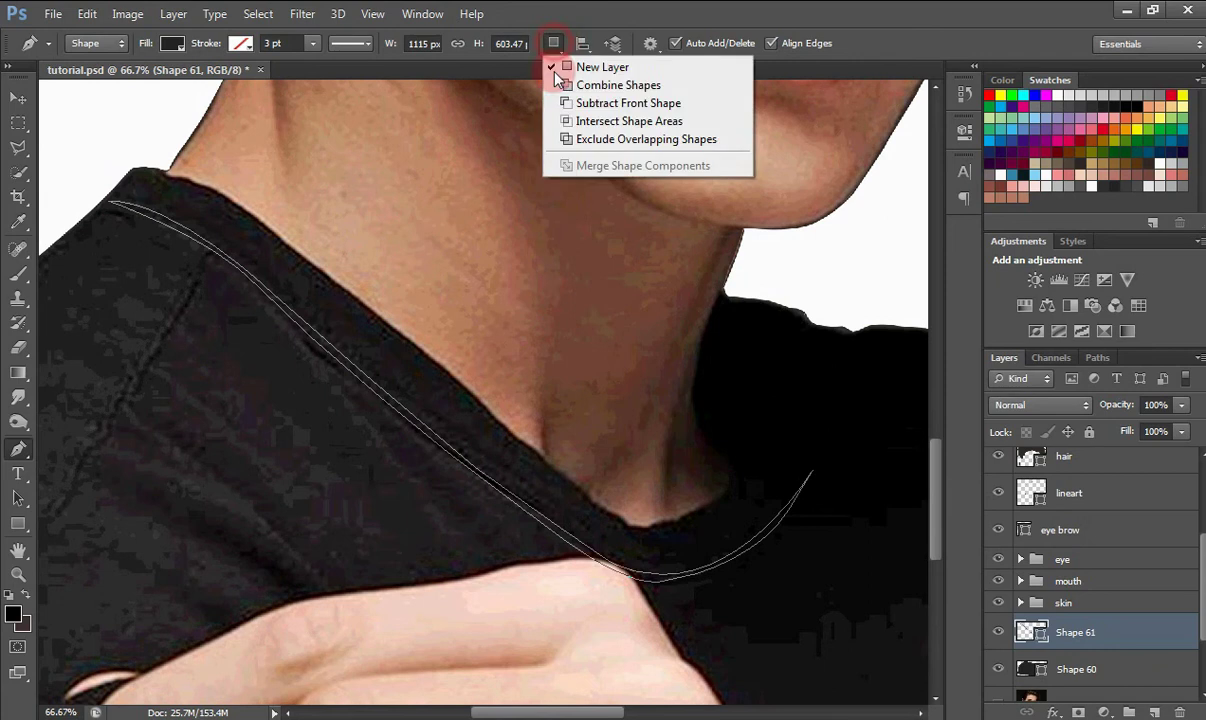
click(618, 85)
scroll(937, 483, down, 2)
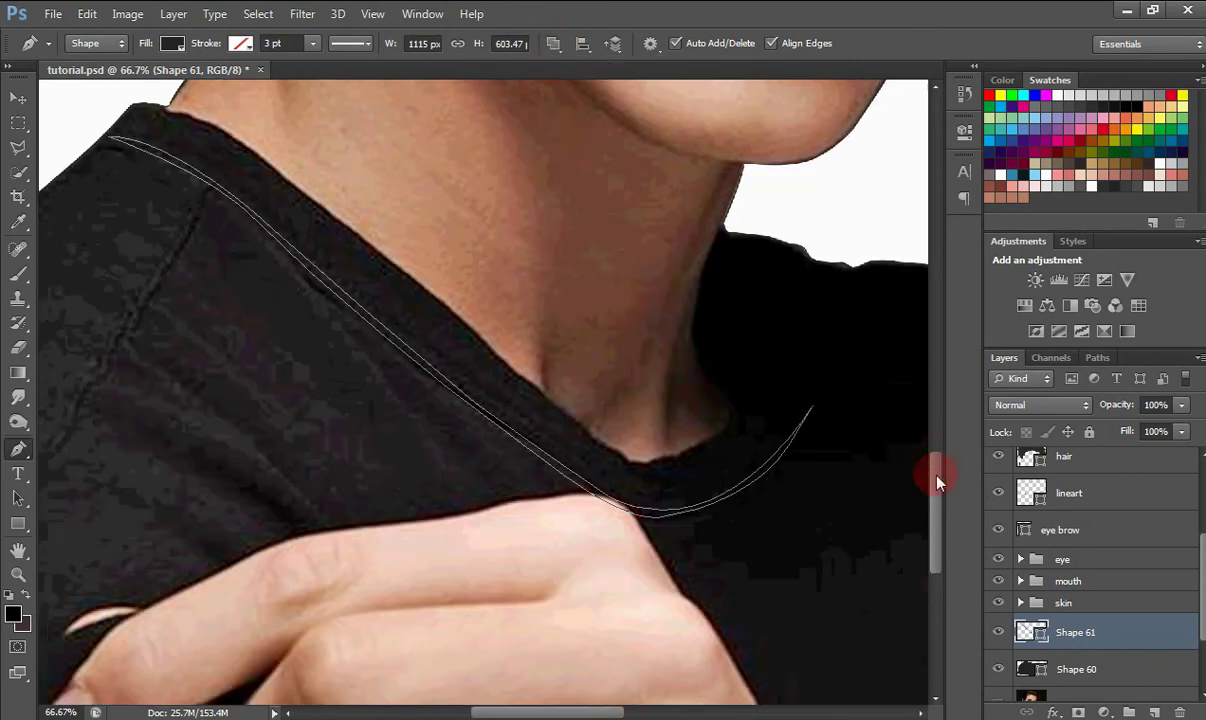
drag(614, 713, 570, 710)
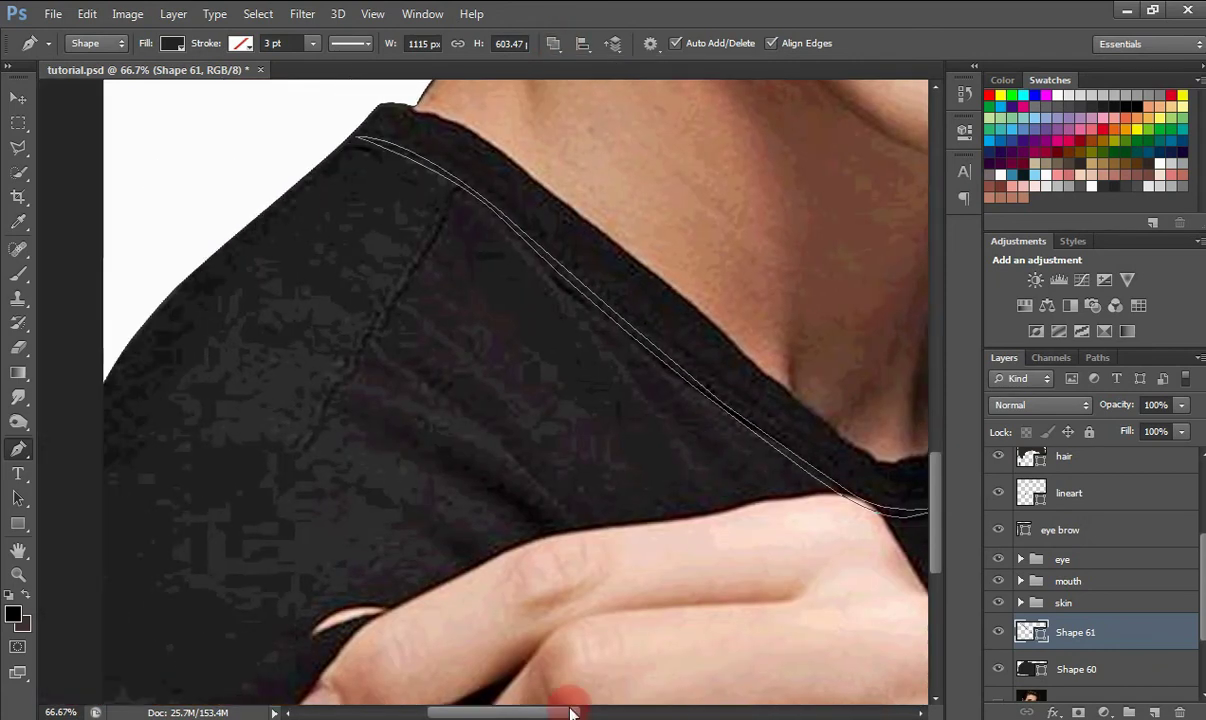
click(461, 188)
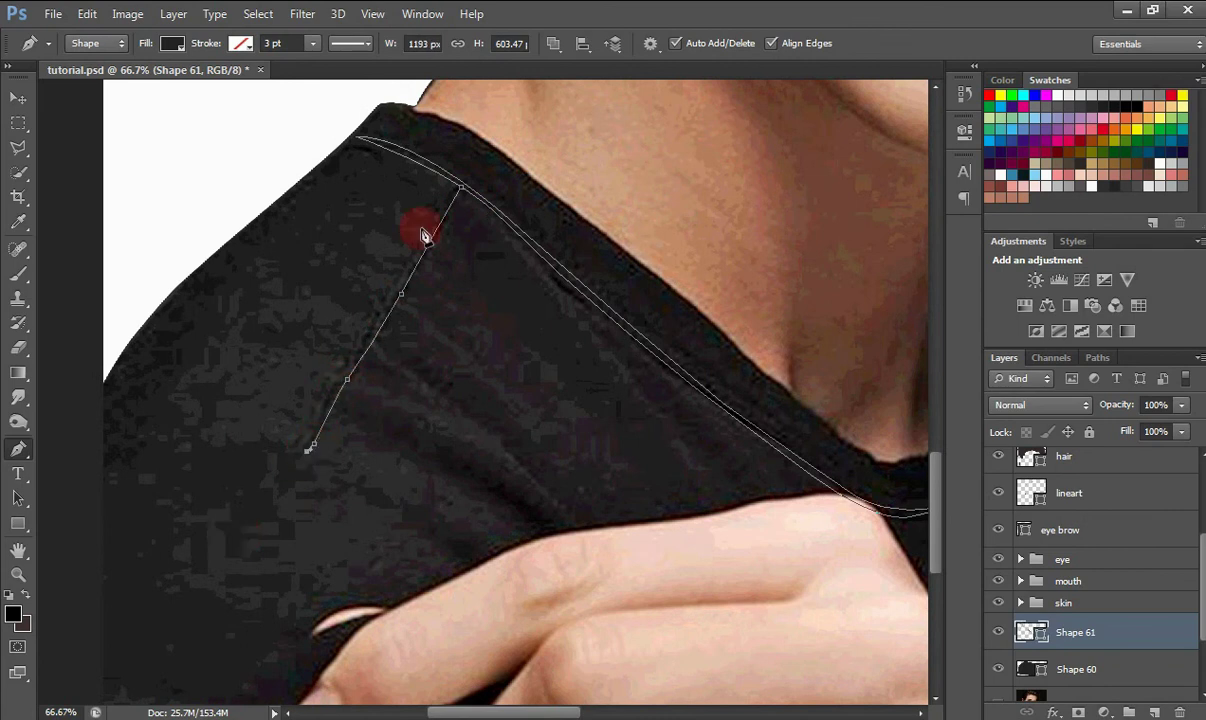
drag(460, 188, 515, 110)
ctrl+click(497, 230)
click(309, 450)
Trace one edge of the left sleeve seam from the canvas edge through the shoulder seam's end, curving down to the canvas bottom.
drag(105, 450, 84, 458)
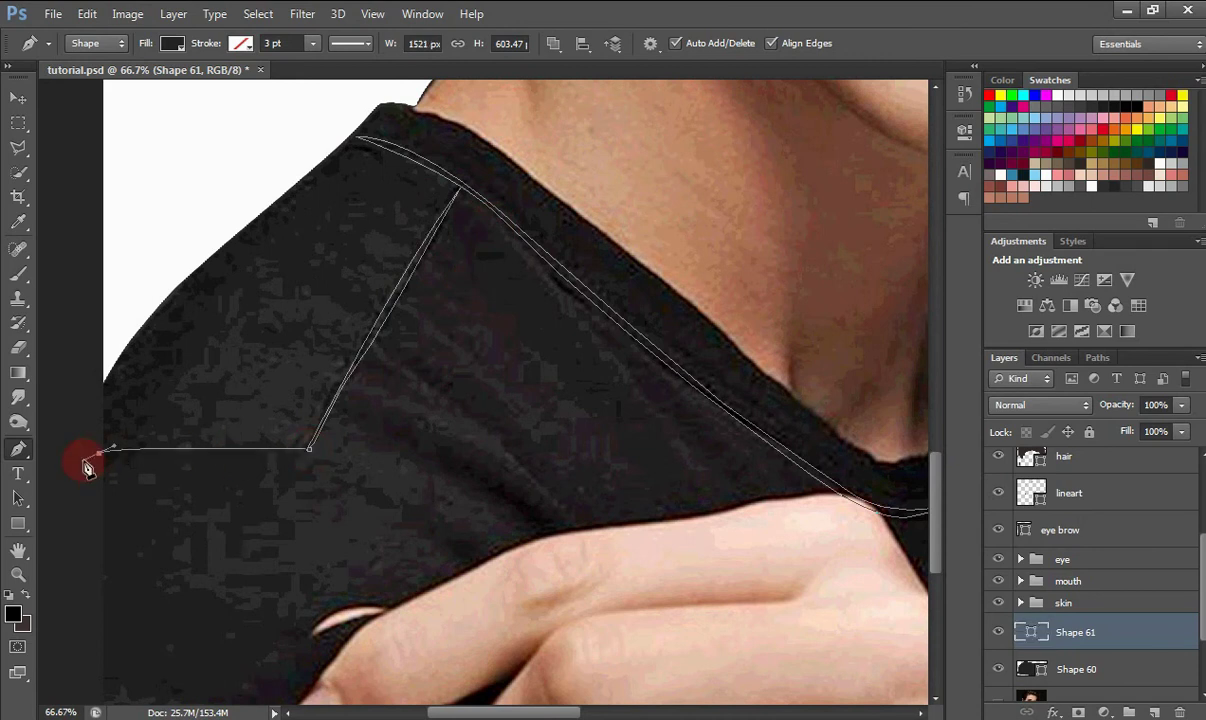
key(ctrl+z)
click(99, 453)
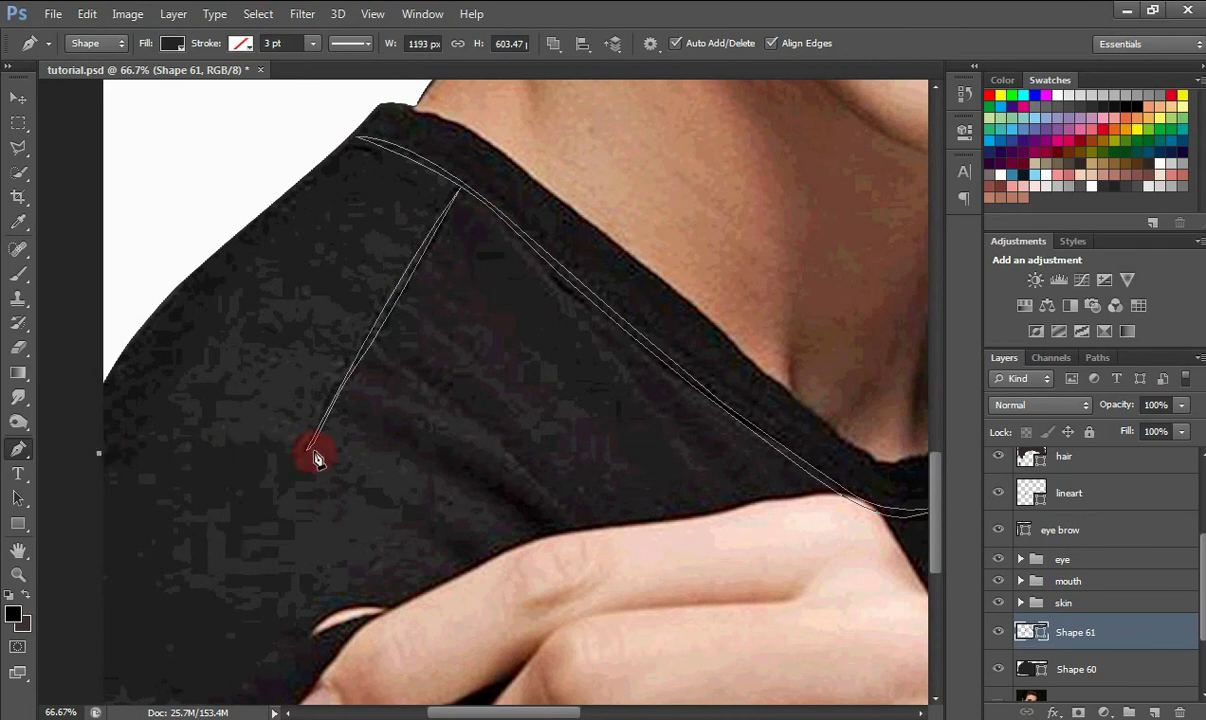
drag(312, 450, 344, 470)
scroll(938, 520, down, 3)
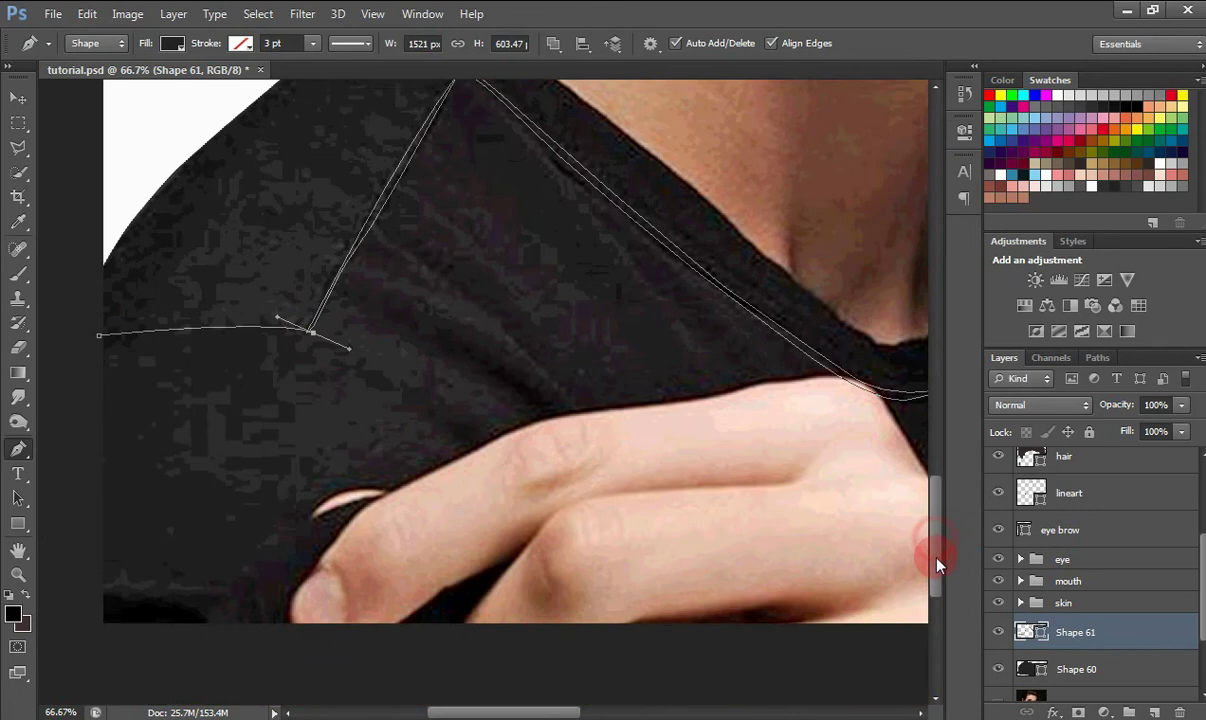
drag(491, 553, 513, 633)
drag(515, 676, 519, 694)
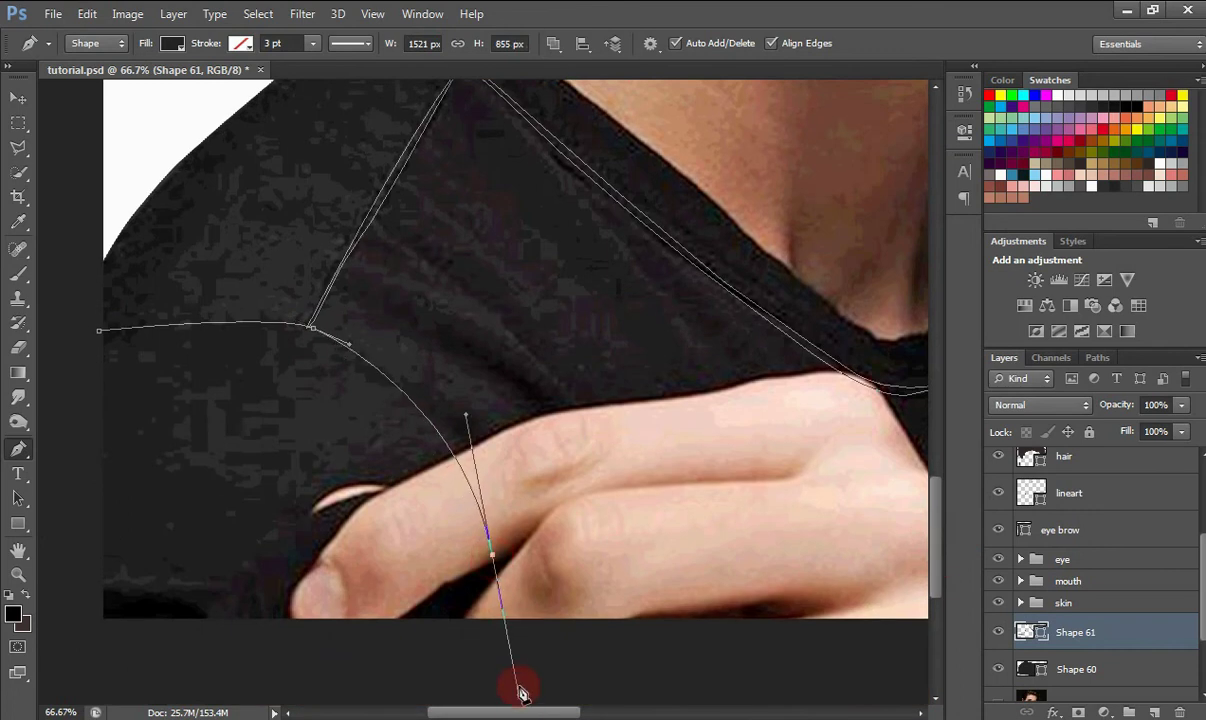
drag(492, 556, 498, 561)
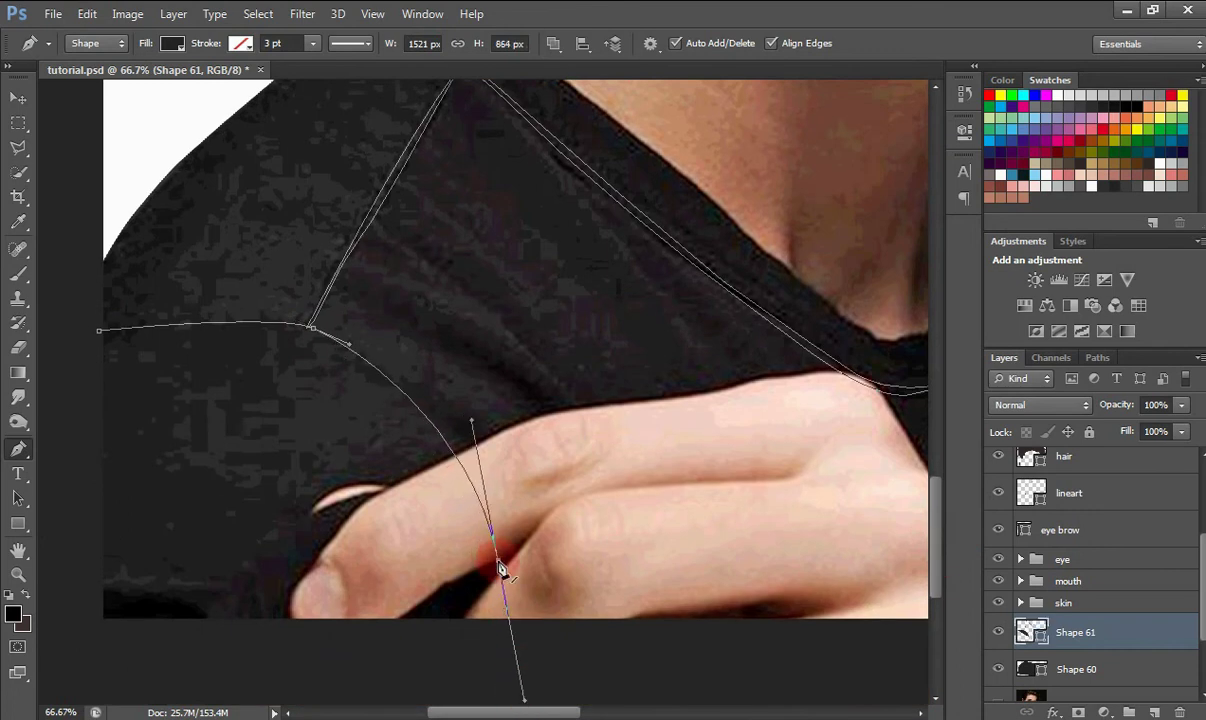
alt+click(498, 561)
click(501, 623)
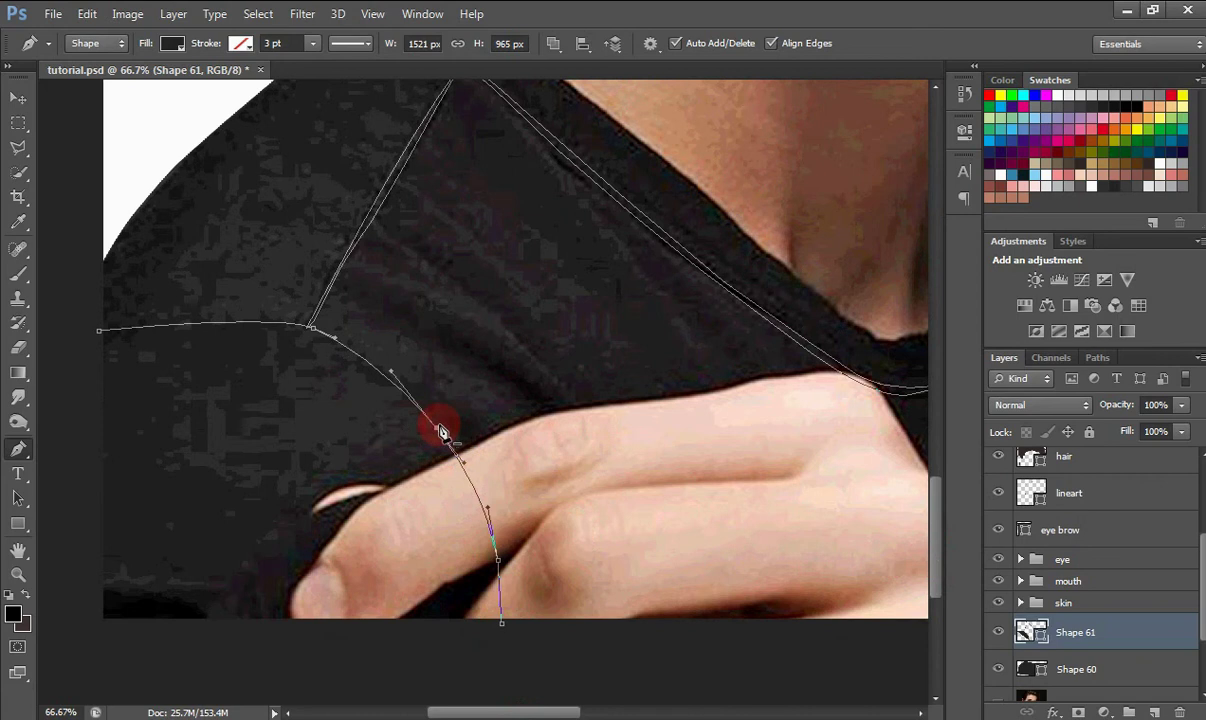
Trace back along the left sleeve seam as a narrow sliver and close it at the canvas's left edge.
drag(443, 432, 355, 298)
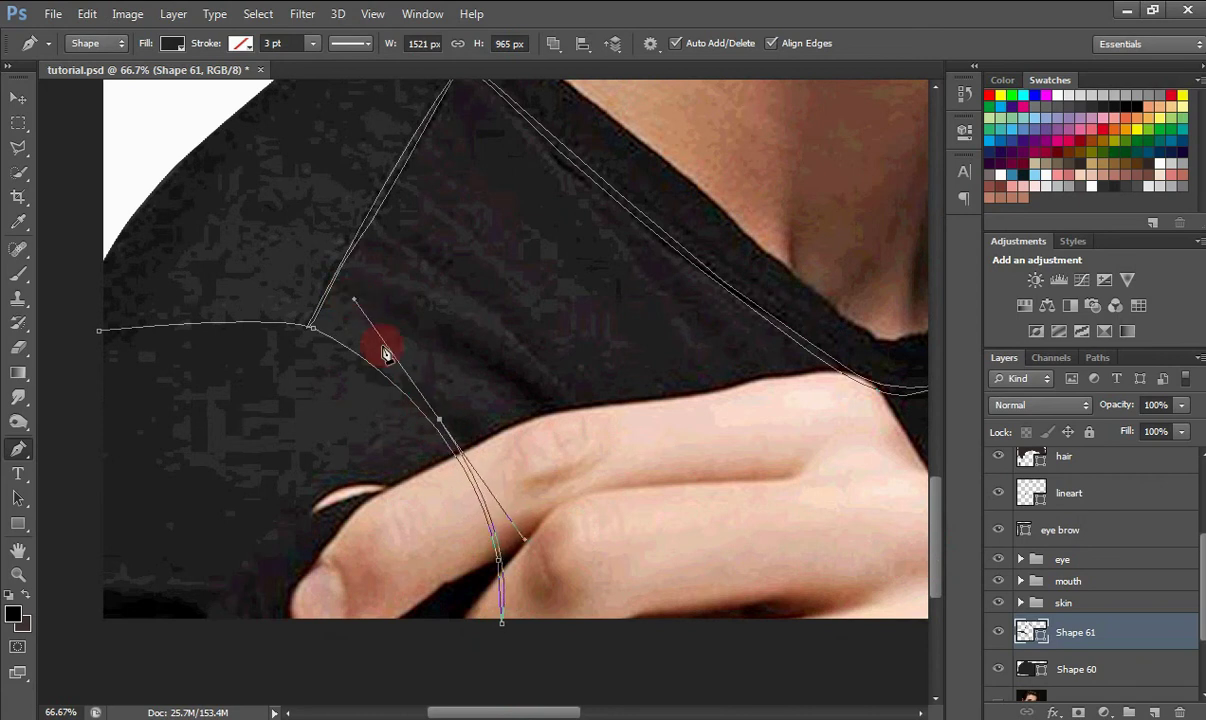
alt+click(439, 419)
drag(101, 331, 79, 393)
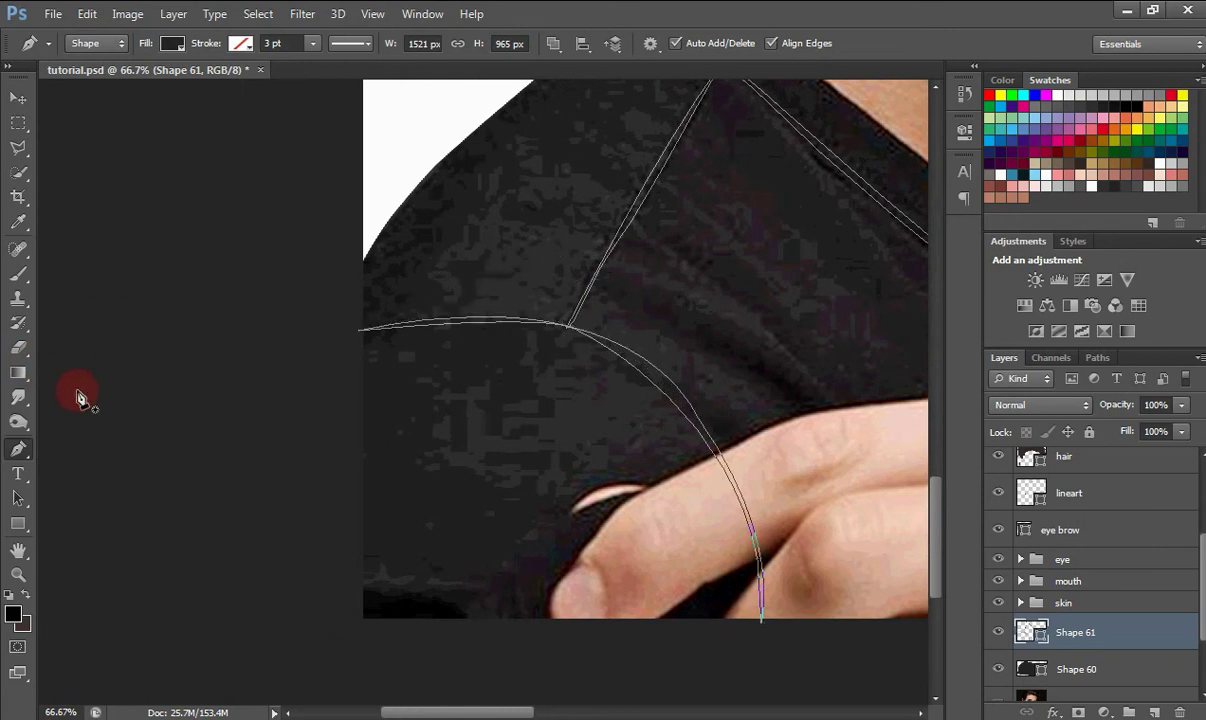
key(ctrl+z)
drag(570, 327, 545, 318)
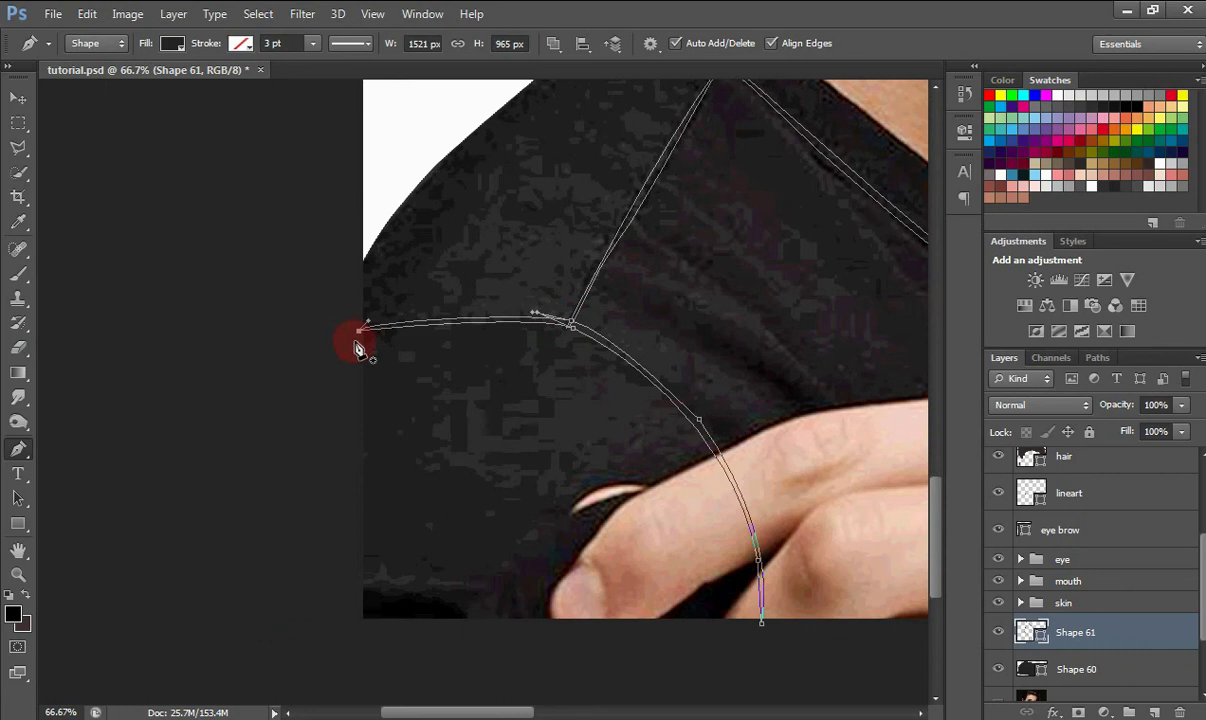
Add a thin vertical seam on the right sleeve, from the canvas bottom up to the outer arm edge and back.
key(ctrl+minus)
key(ctrl+minus)
key(ctrl+minus)
key(ctrl+minus)
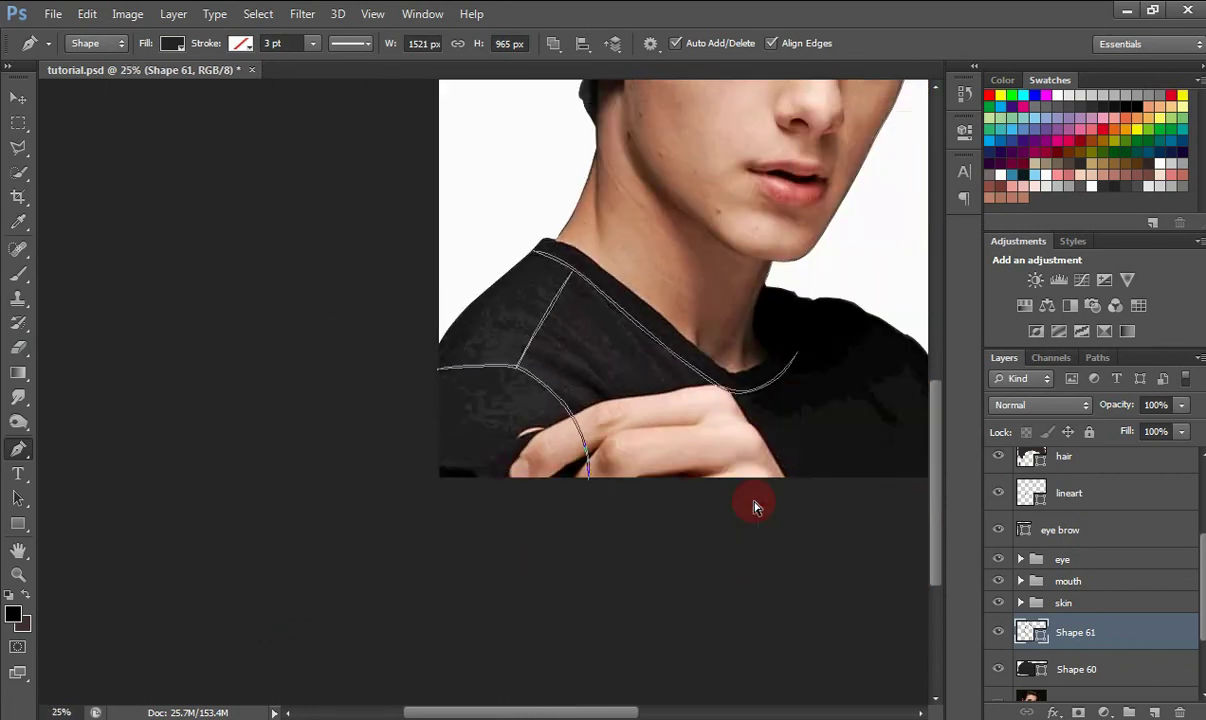
key(ctrl+plus)
key(ctrl+plus)
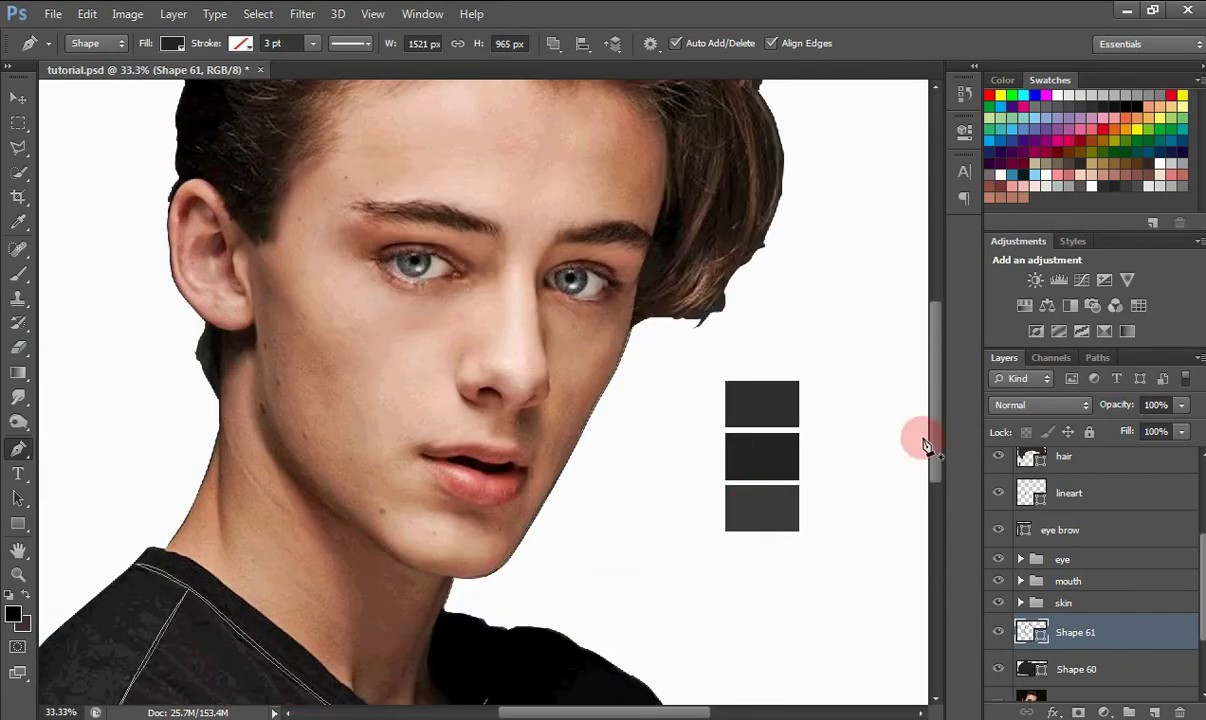
drag(935, 454, 940, 555)
click(681, 528)
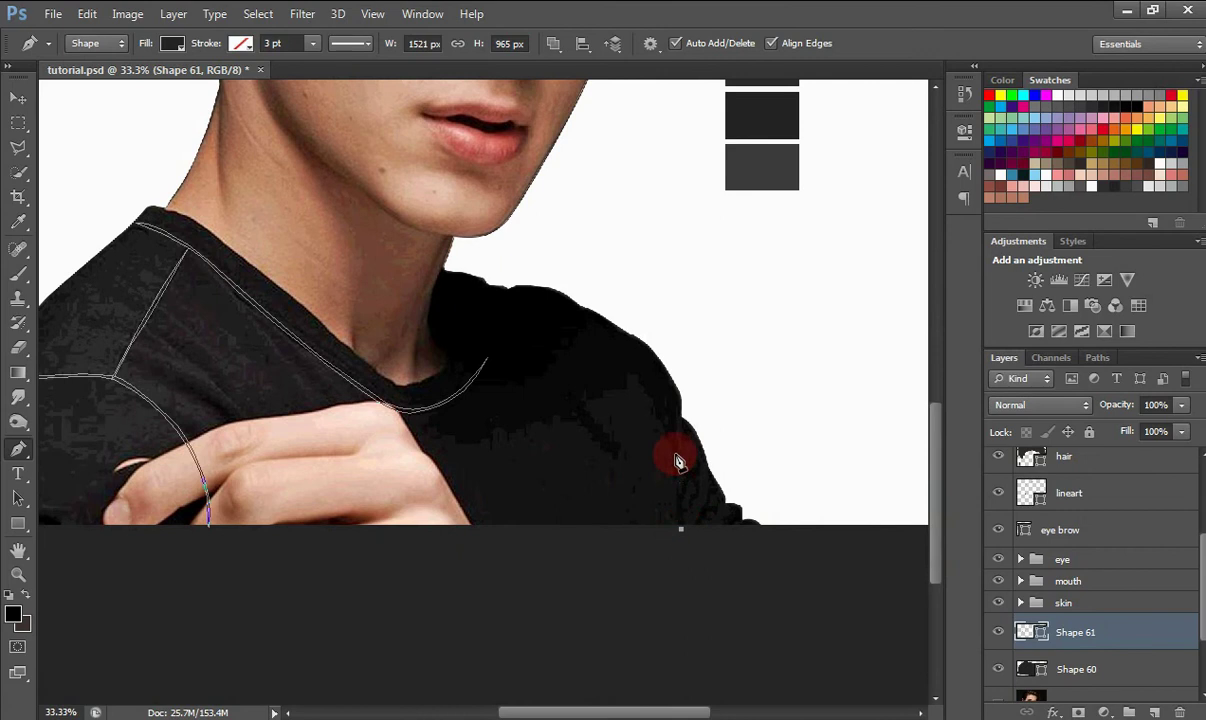
click(672, 405)
drag(681, 528, 677, 555)
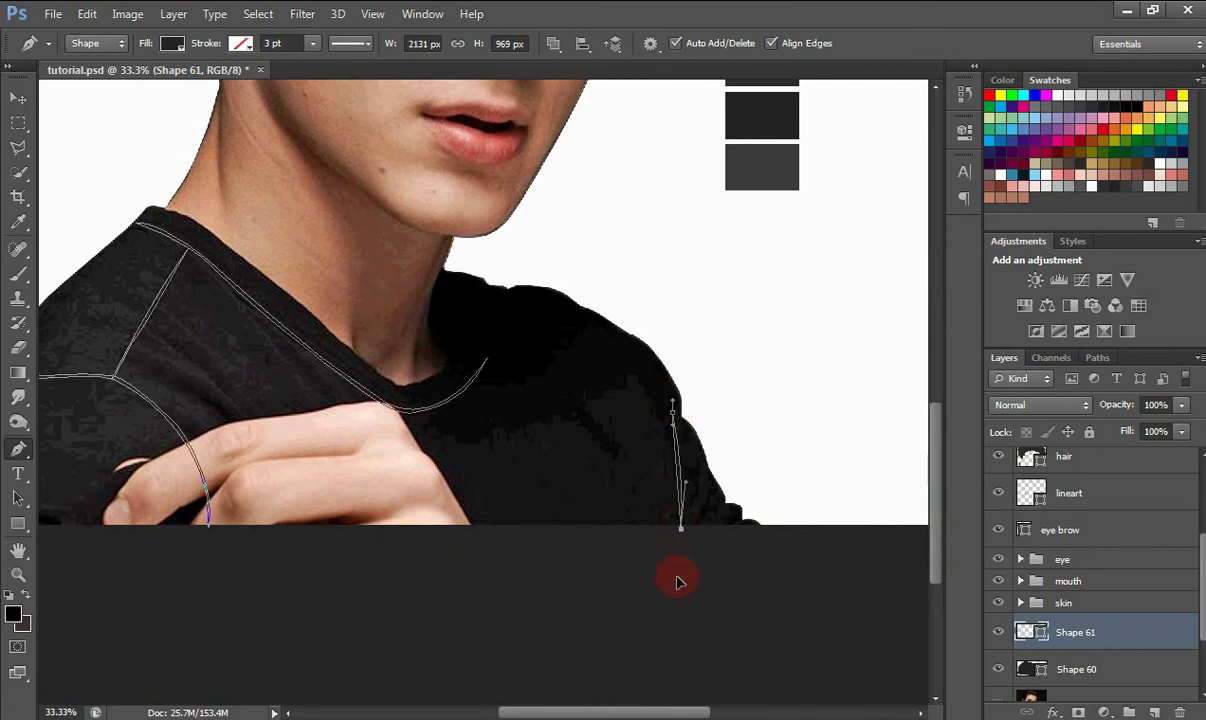
Hide the Layer 1 copy reference photo and change the Shape 61 seam fill to black.
drag(1202, 584, 1202, 505)
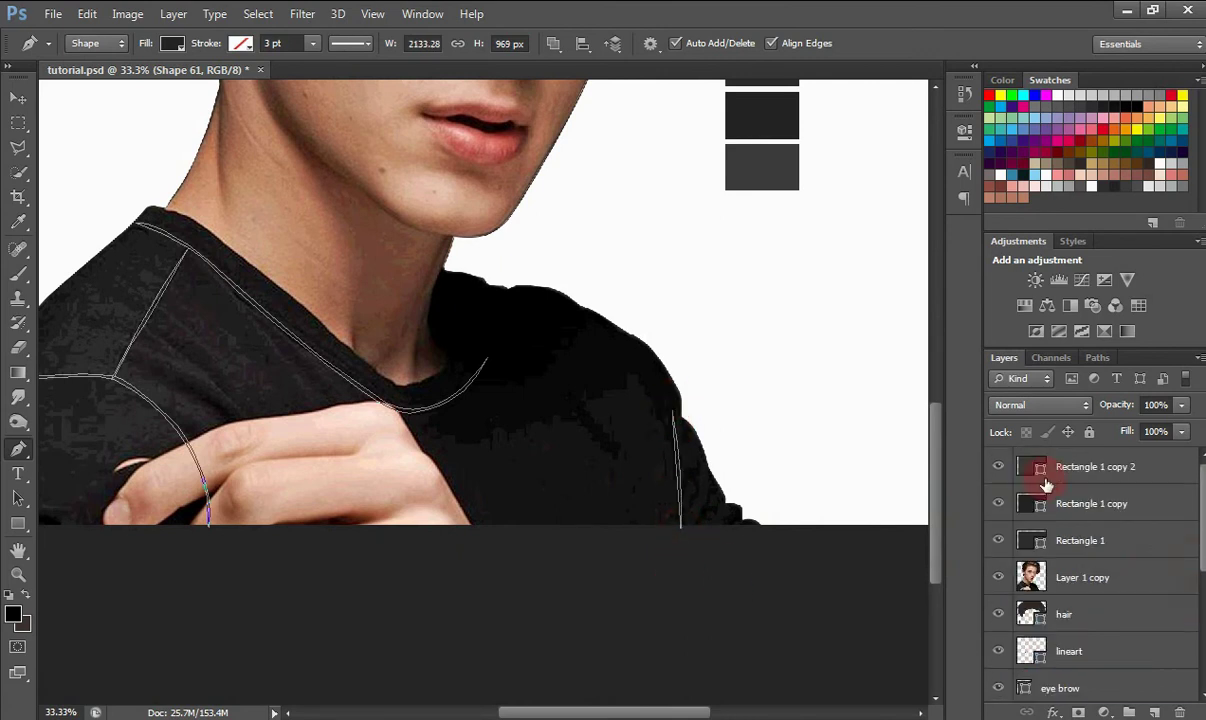
click(998, 584)
drag(1203, 566, 1203, 630)
double_click(1038, 628)
drag(400, 460, 266, 581)
key(Return)
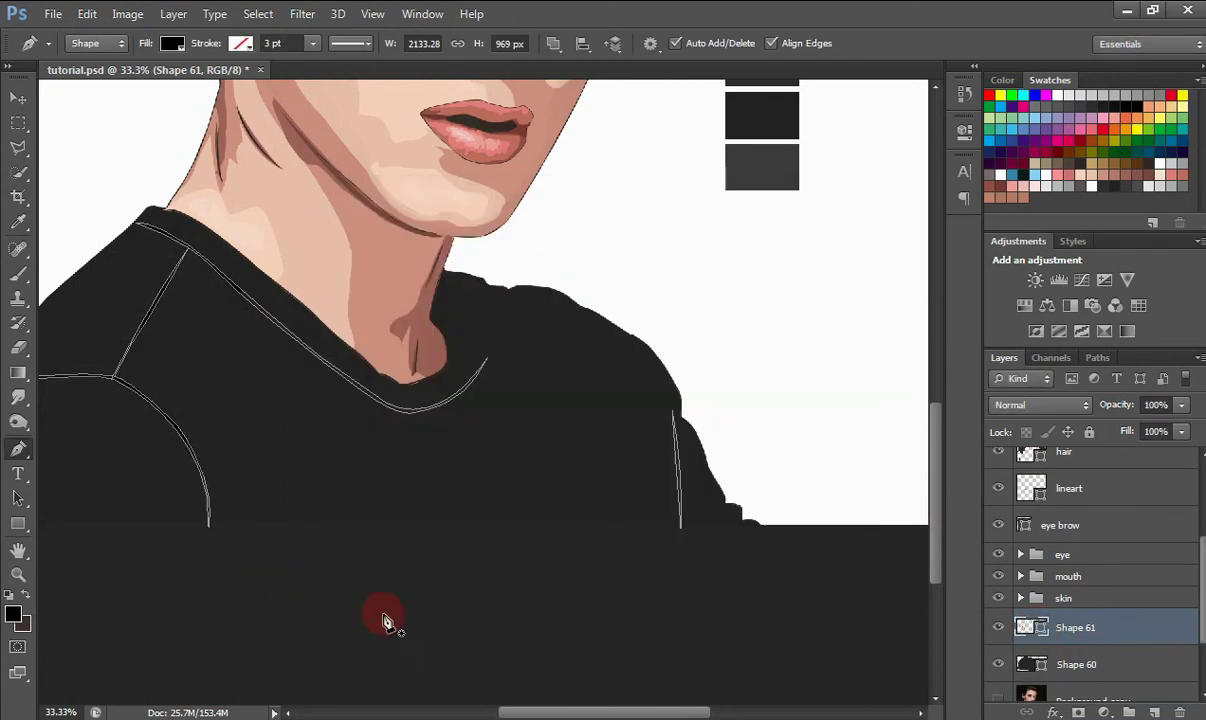
Fit the whole portrait on screen and deselect the seam layer to check the result.
key(ctrl+minus)
key(space)
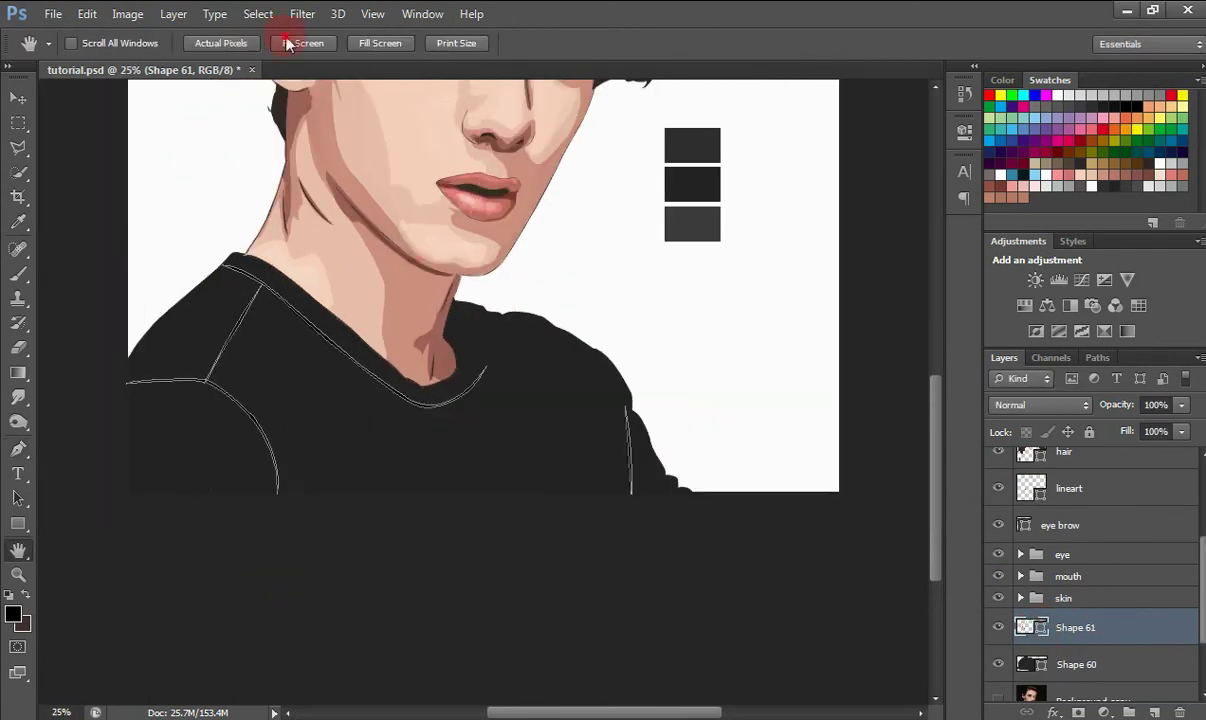
click(298, 42)
key(v)
click(893, 483)
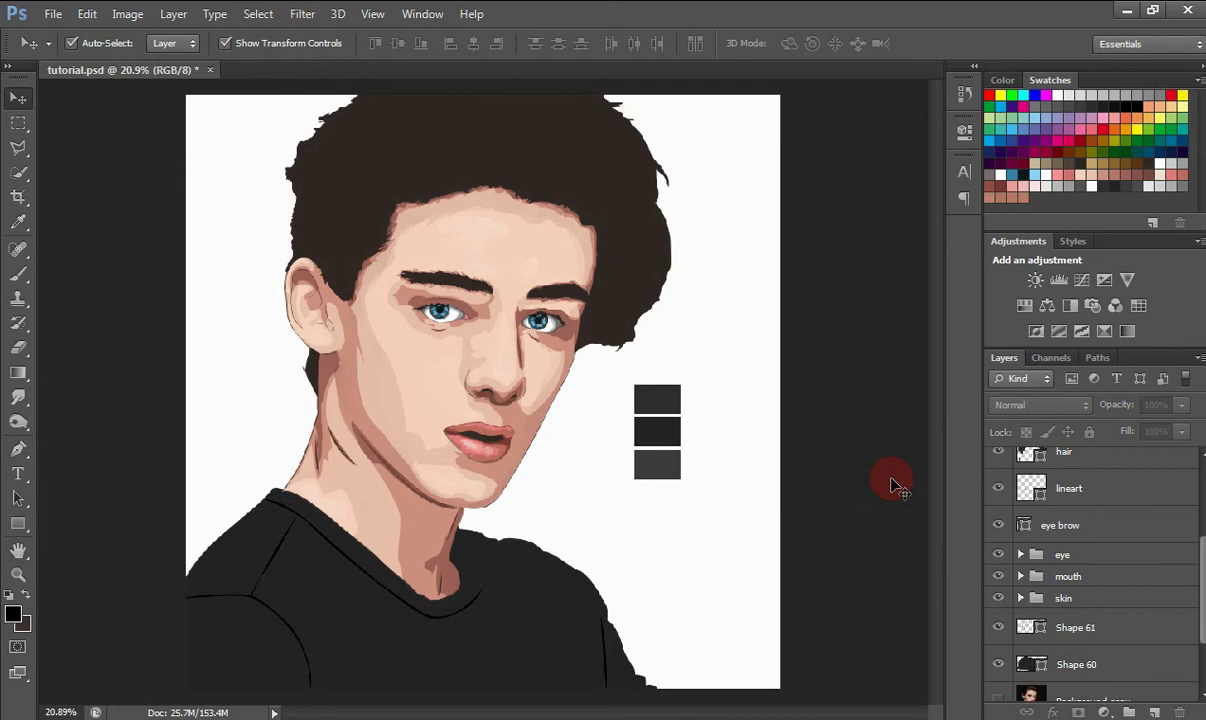
Change the Shape 60 shirt fill to the dark grey sampled from the top sample rectangle.
double_click(1036, 662)
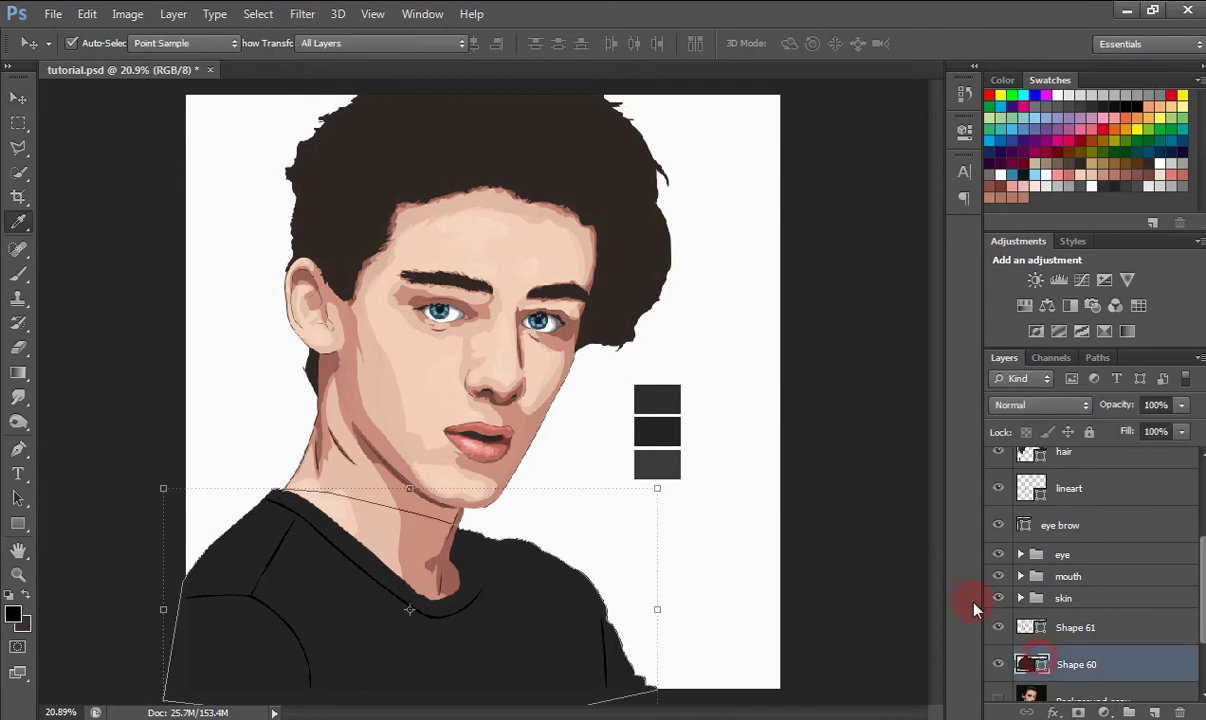
drag(670, 190, 1032, 164)
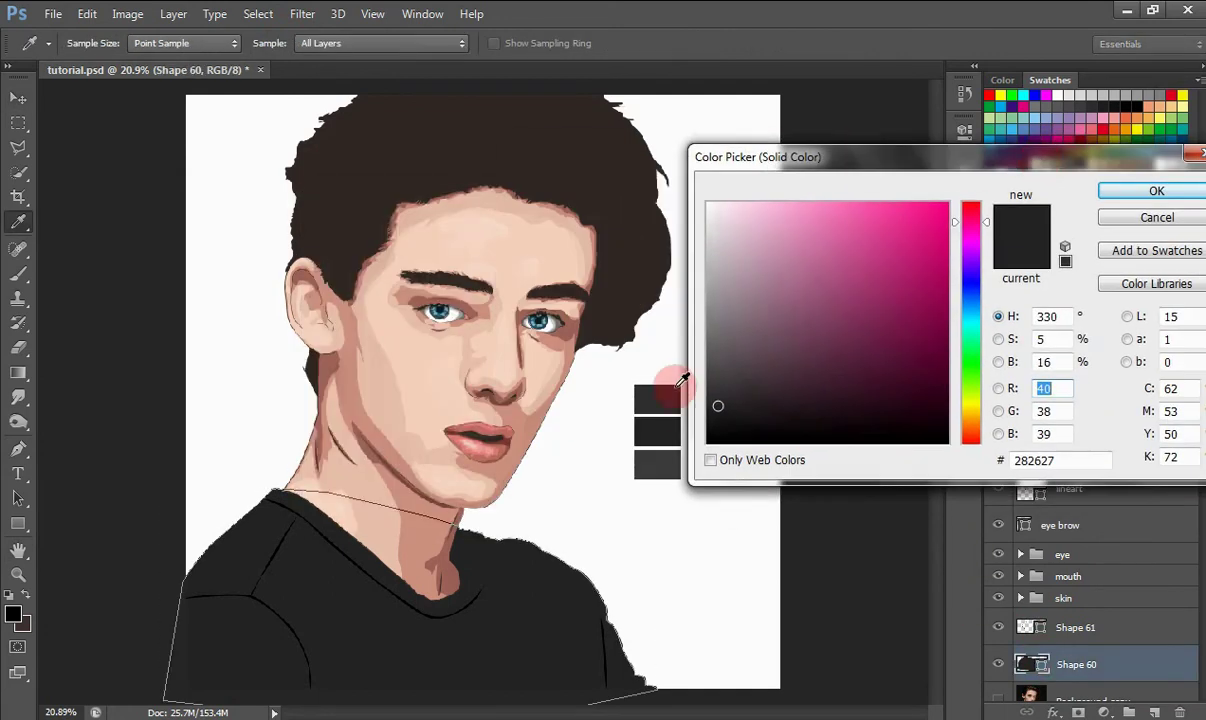
click(669, 403)
click(661, 437)
drag(673, 405, 1107, 192)
click(1107, 192)
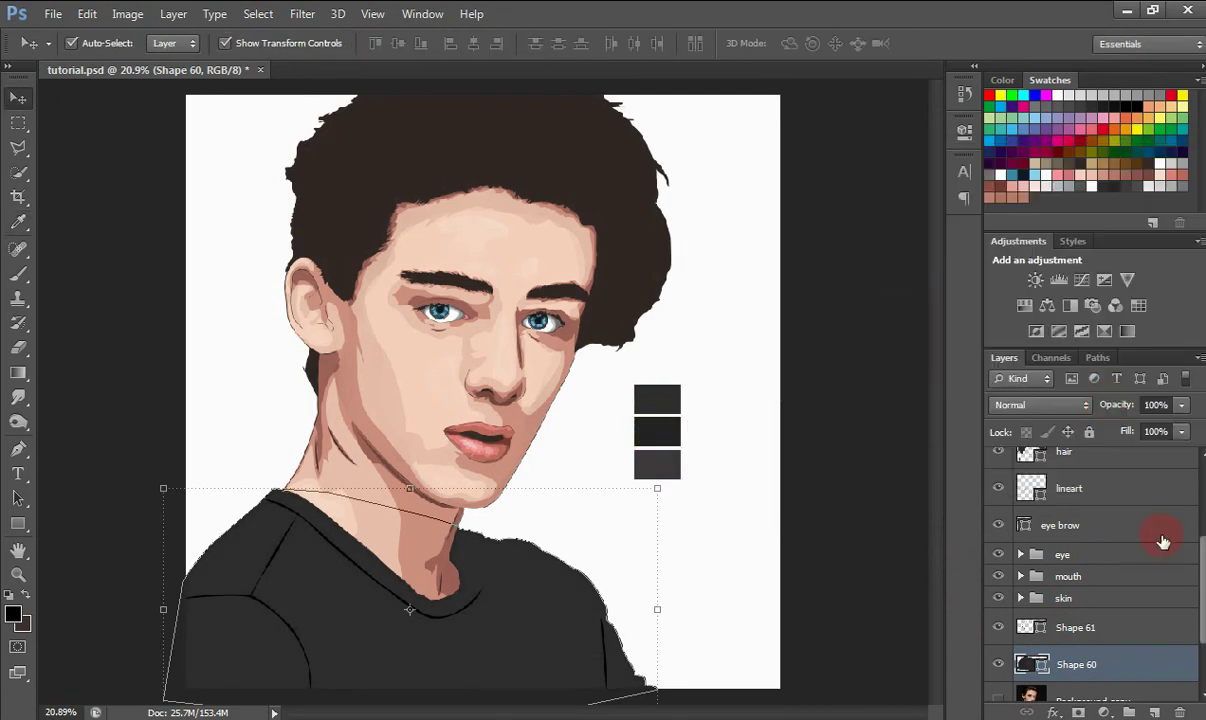
Show the Layer 1 copy reference photo again and select the Shape 60 shirt layer beneath it.
right_click(1040, 173)
click(886, 262)
click(1040, 668)
drag(1202, 608, 1203, 690)
click(1080, 540)
click(998, 577)
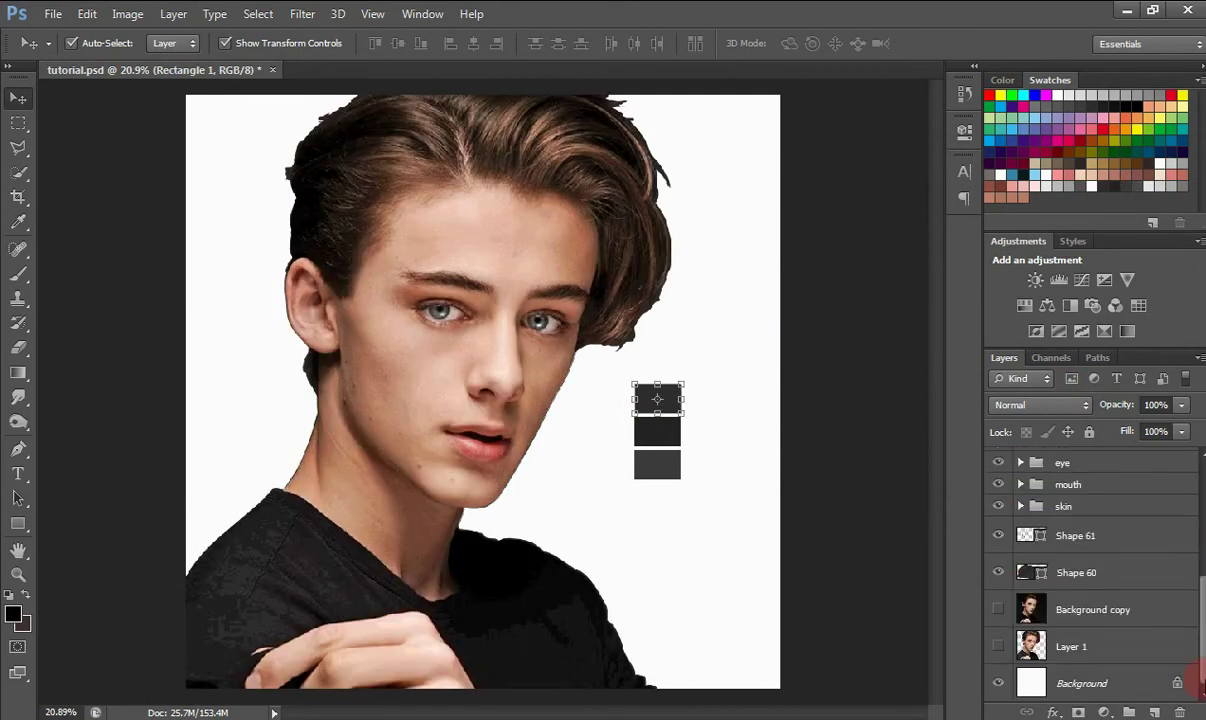
click(1131, 572)
Trace a new Pen shape on its own layer around the dark shadow on the right shoulder, following the sleeve folds and collar.
key(ctrl+plus)
key(ctrl+plus)
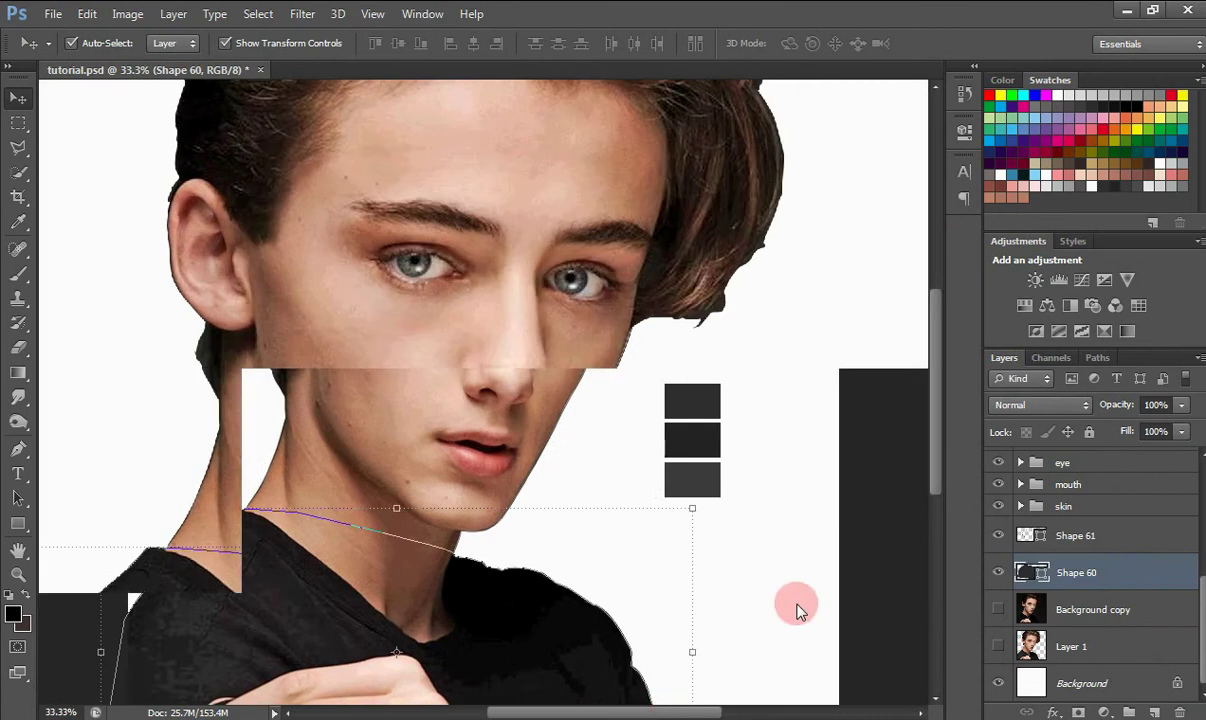
drag(931, 476, 931, 552)
key(p)
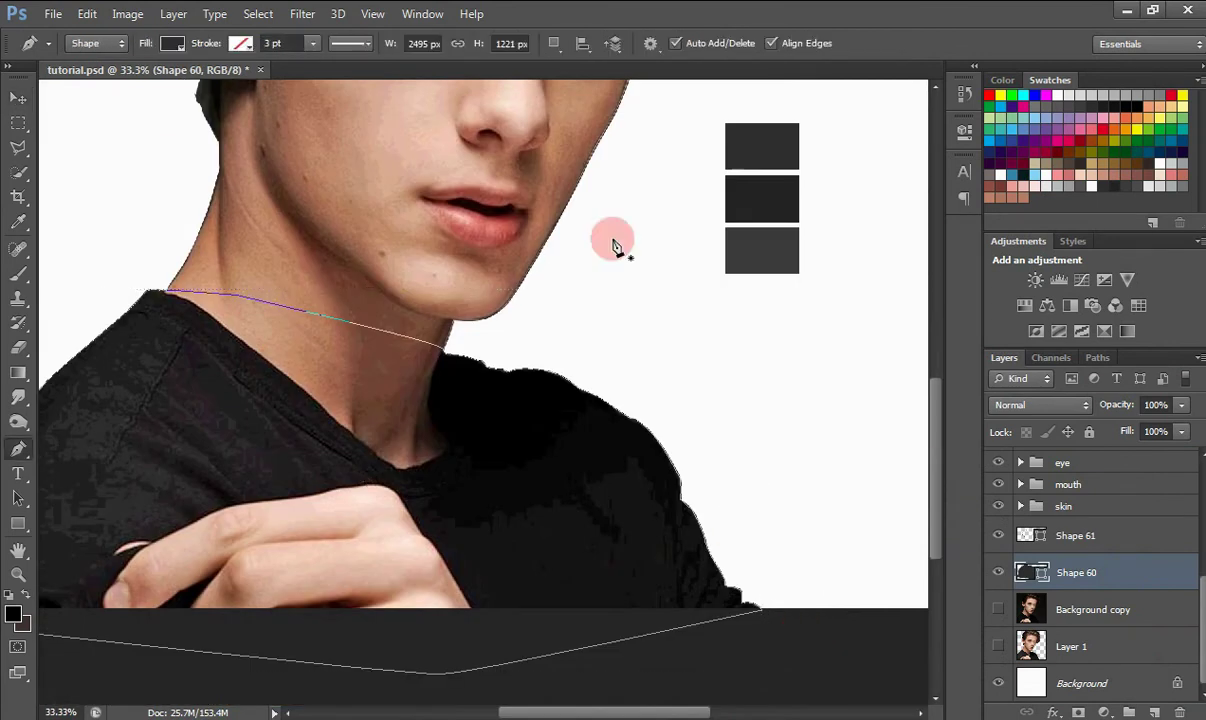
click(552, 40)
click(565, 63)
drag(767, 624, 404, 493)
click(736, 590)
click(728, 576)
click(680, 606)
key(ctrl+z)
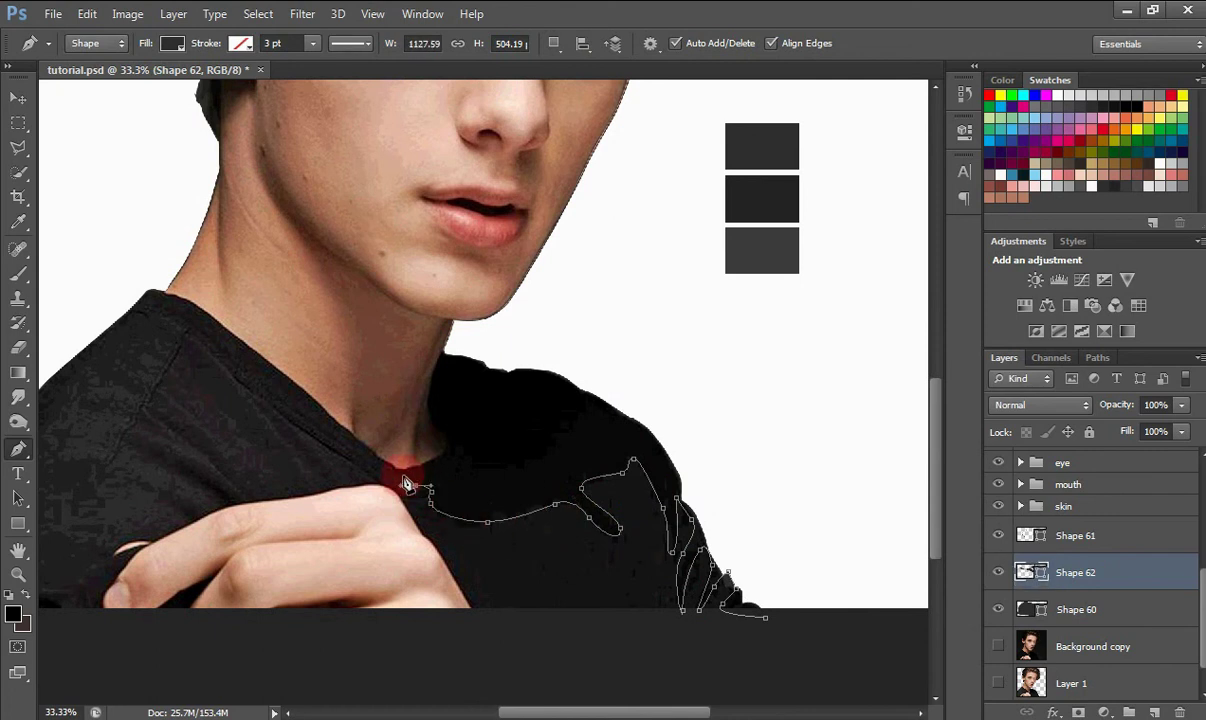
drag(428, 363, 447, 347)
drag(752, 518, 770, 562)
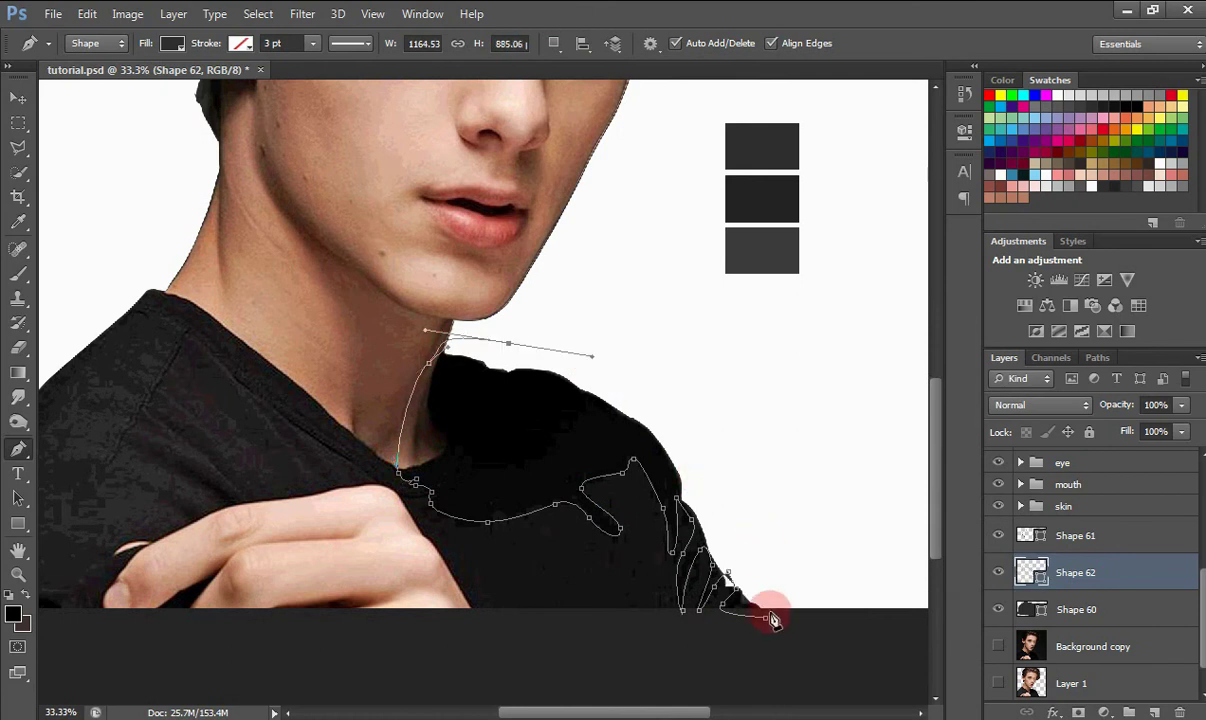
Hide the Layer 1 copy reference photo and return to the new right-shoulder shadow layer.
drag(1203, 618, 1192, 477)
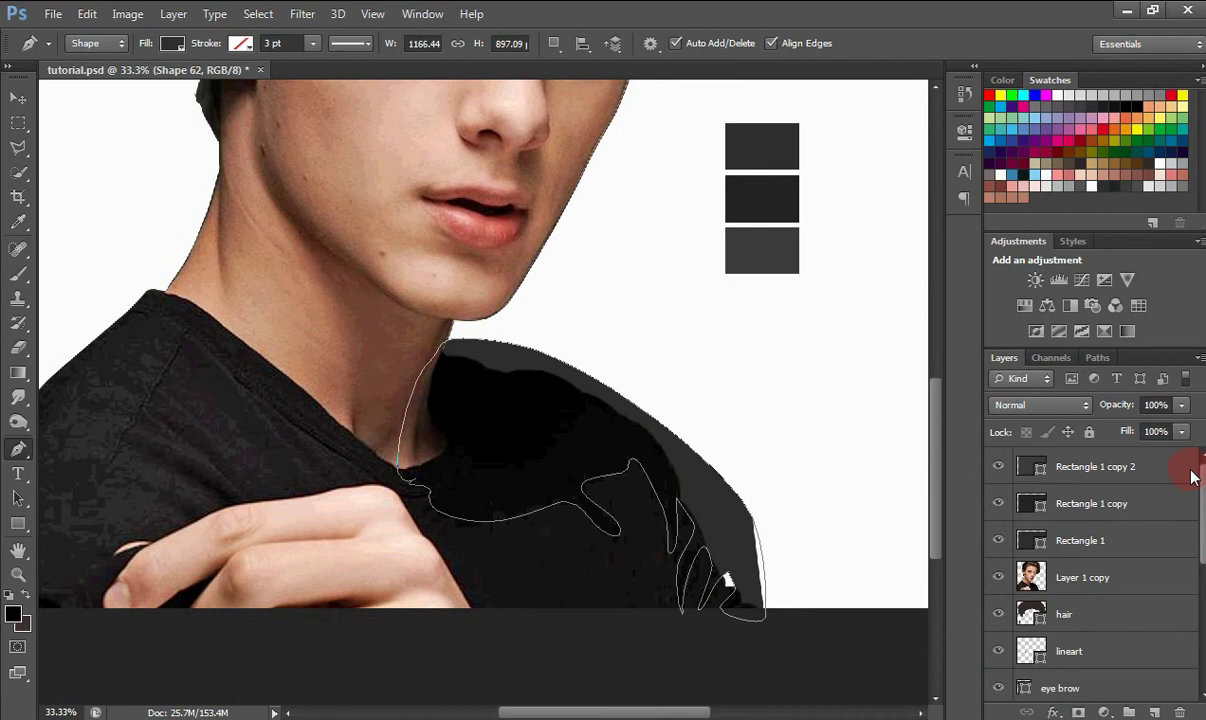
click(999, 585)
drag(1203, 537, 1199, 622)
click(731, 583)
click(1067, 600)
Change the Shape 62 shoulder shadow fill to the dark grey 282627 sampled from the middle sample rectangle.
double_click(1033, 660)
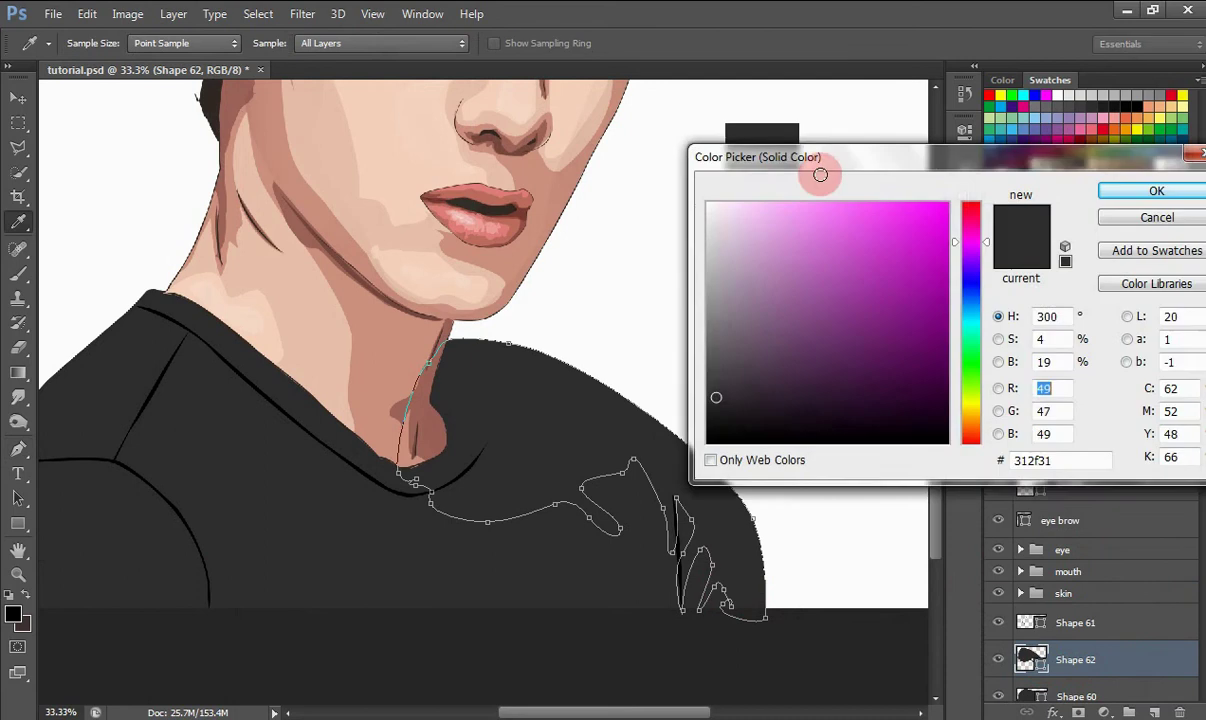
drag(816, 172, 798, 262)
click(785, 218)
click(762, 195)
click(1100, 278)
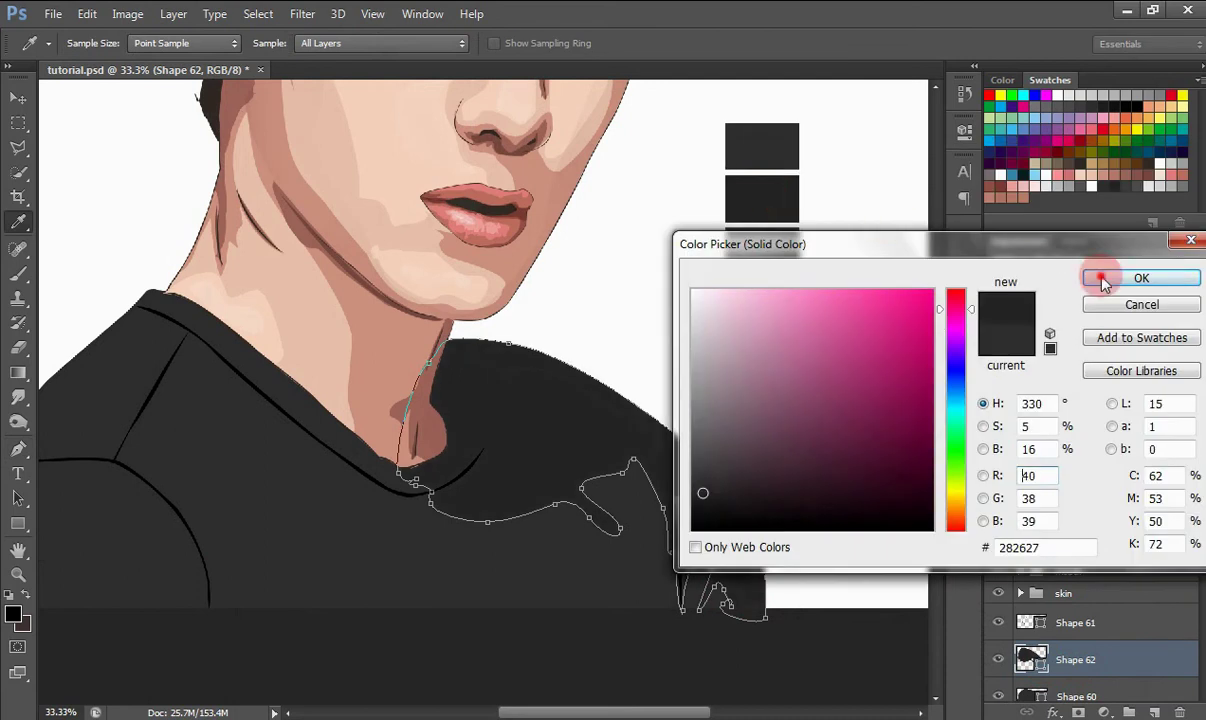
Clip the Shape 62 shadow to the Shape 60 shirt layer, then view the whole portrait with the path deselected.
right_click(921, 418)
click(690, 237)
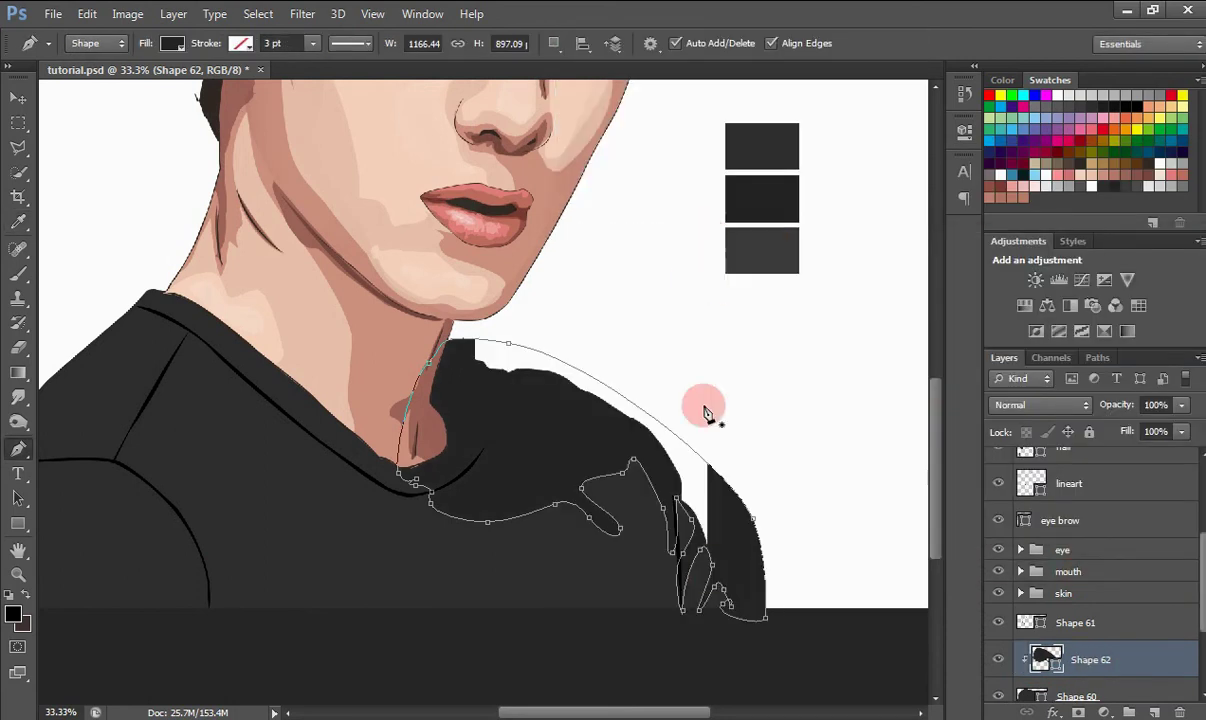
key(Return)
key(ctrl+minus)
key(ctrl+minus)
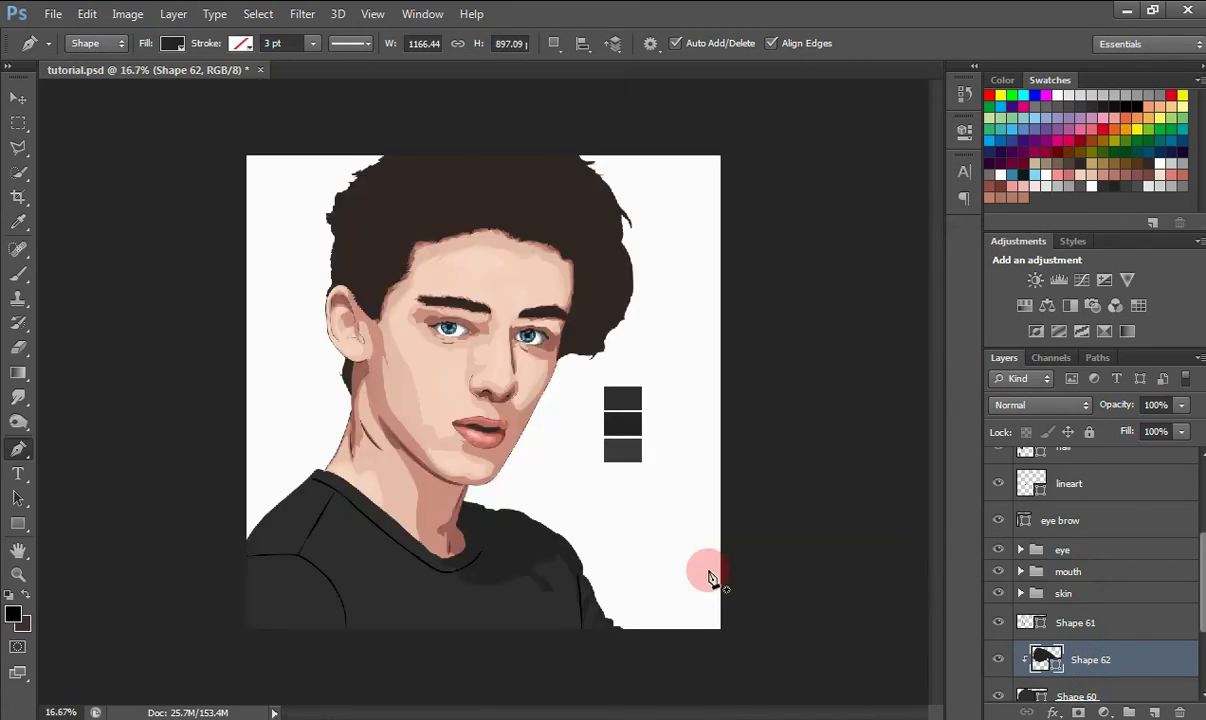
click(879, 609)
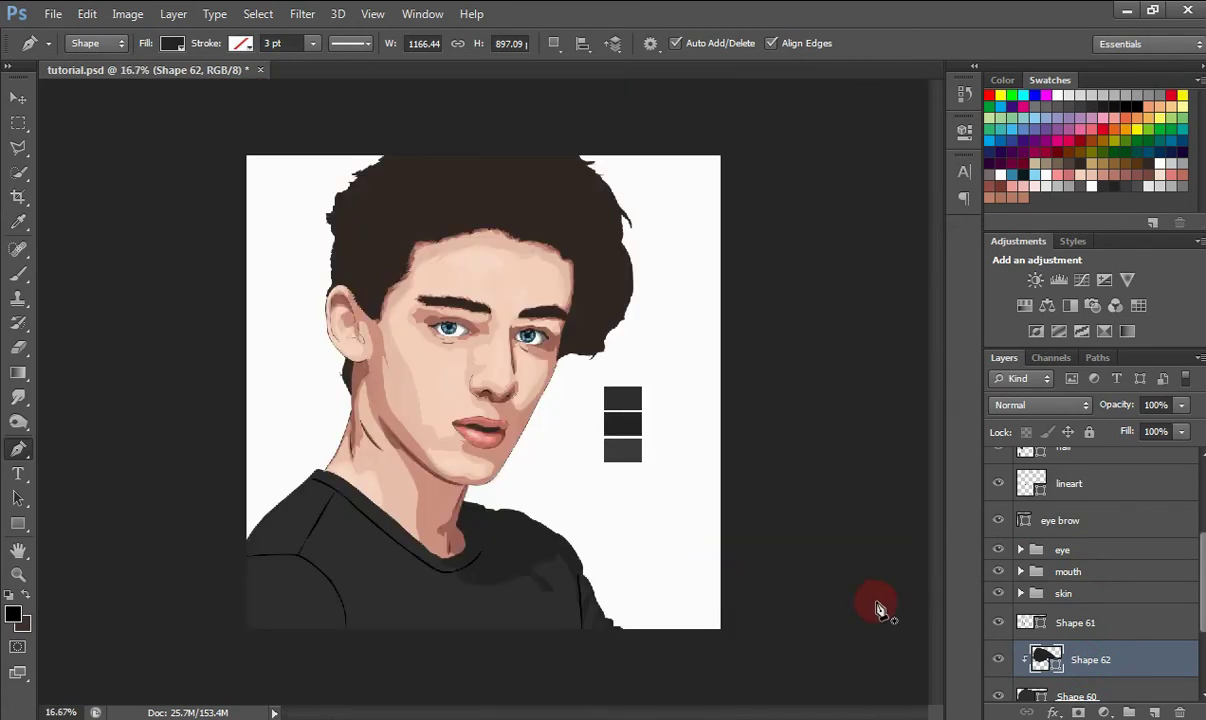
click(548, 42)
click(600, 57)
click(322, 490)
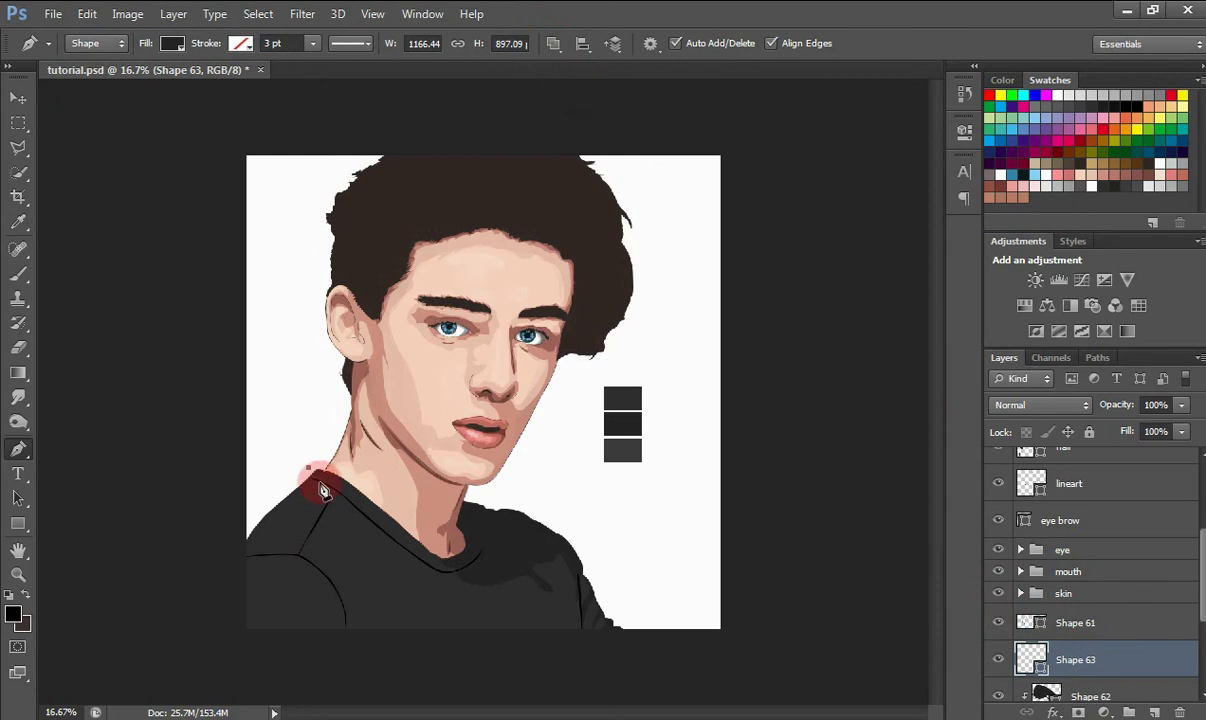
drag(317, 483, 304, 498)
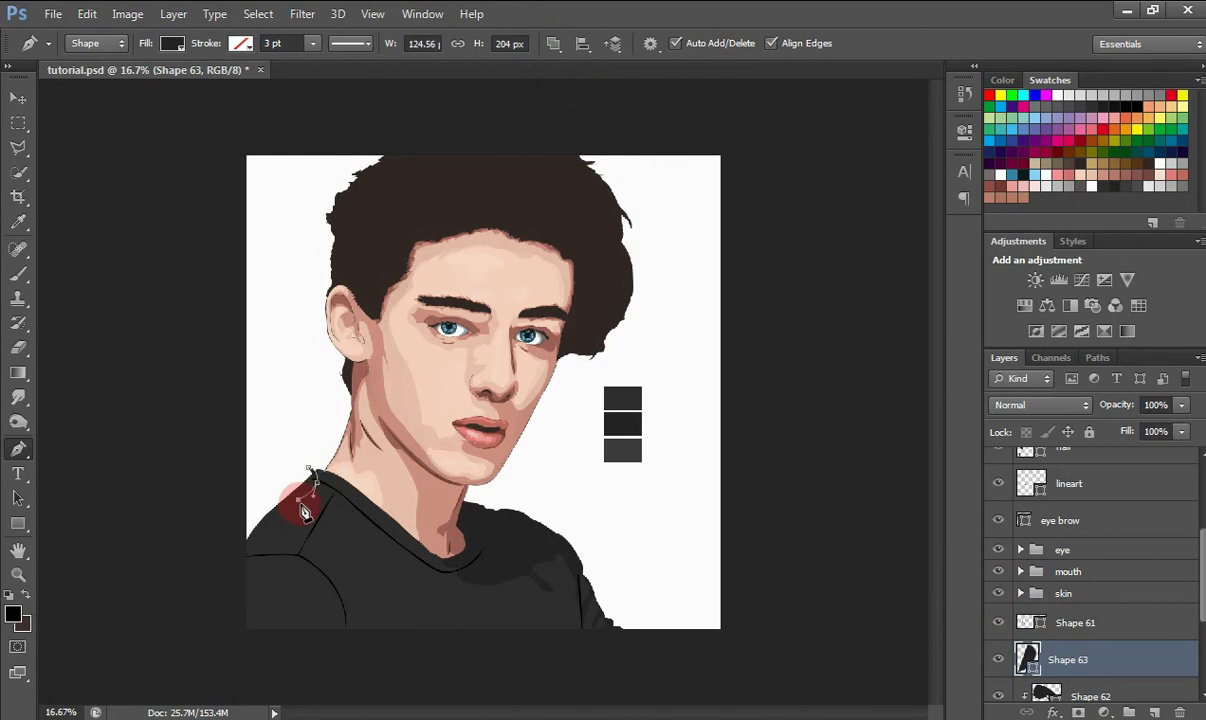
drag(1199, 590, 1200, 608)
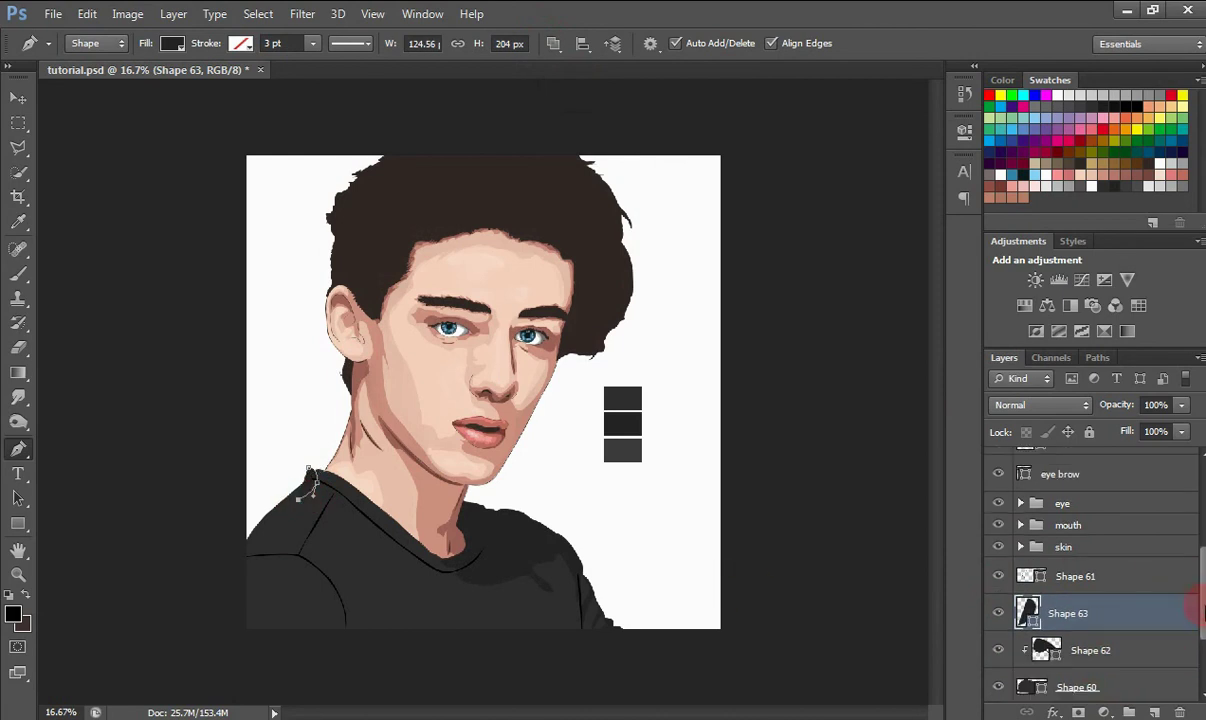
drag(1120, 610, 1180, 712)
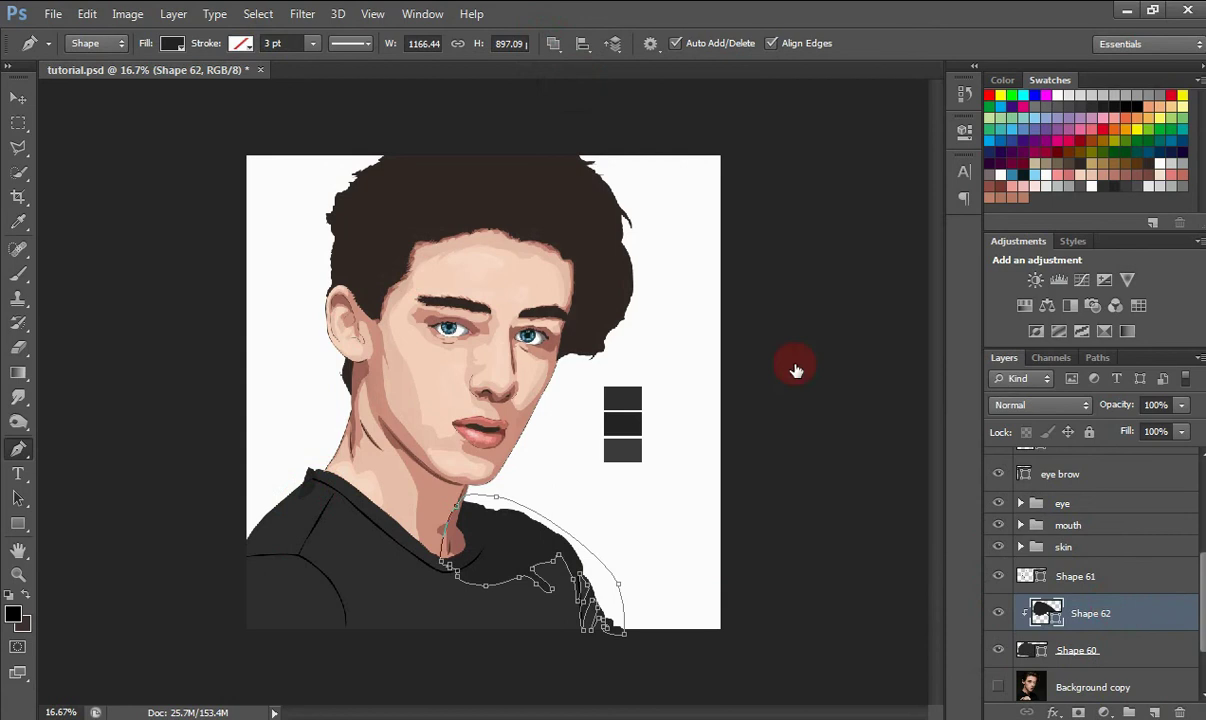
Using Combine Shapes, trace a wavy shadow on the Shape 62 layer along the left shoulder's outer edge and down the sleeve.
click(553, 43)
click(560, 82)
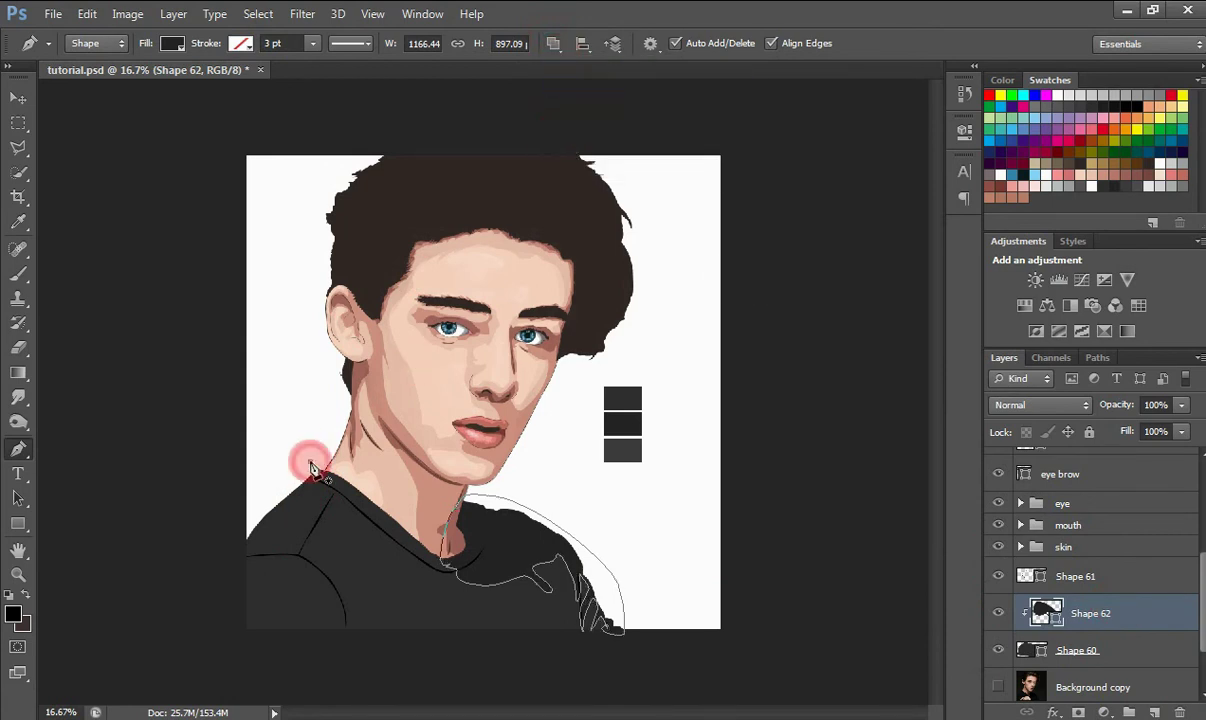
click(310, 462)
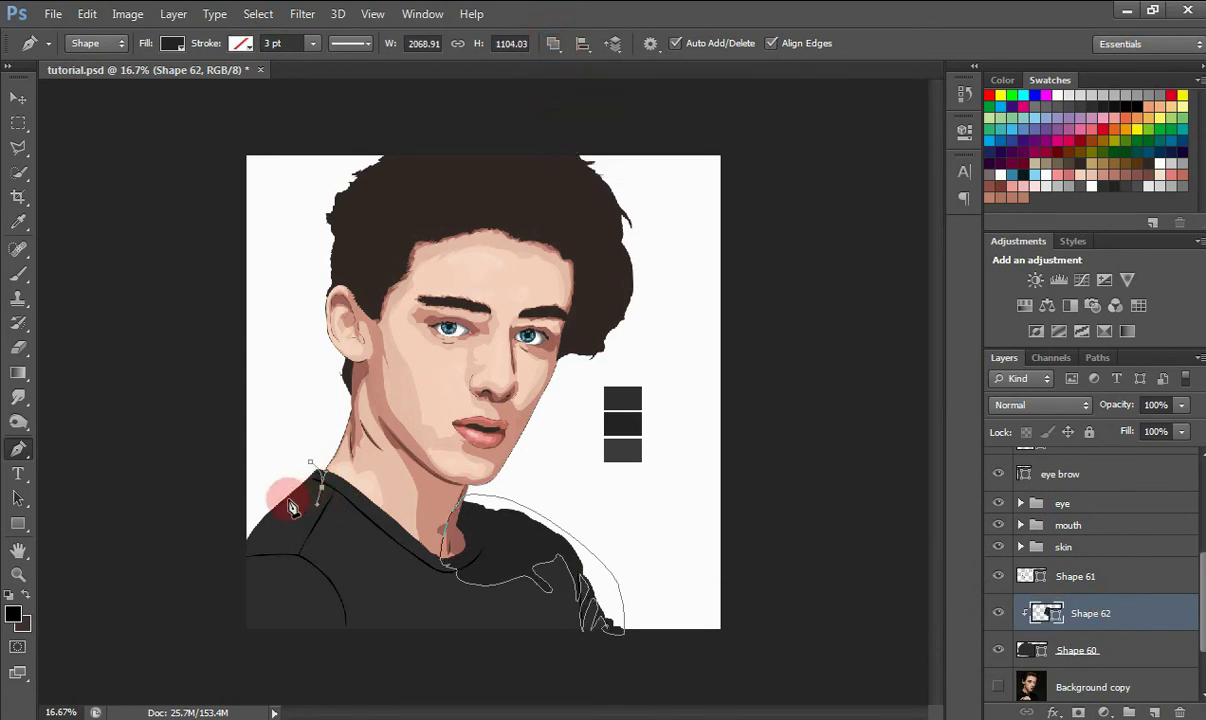
drag(292, 507, 298, 532)
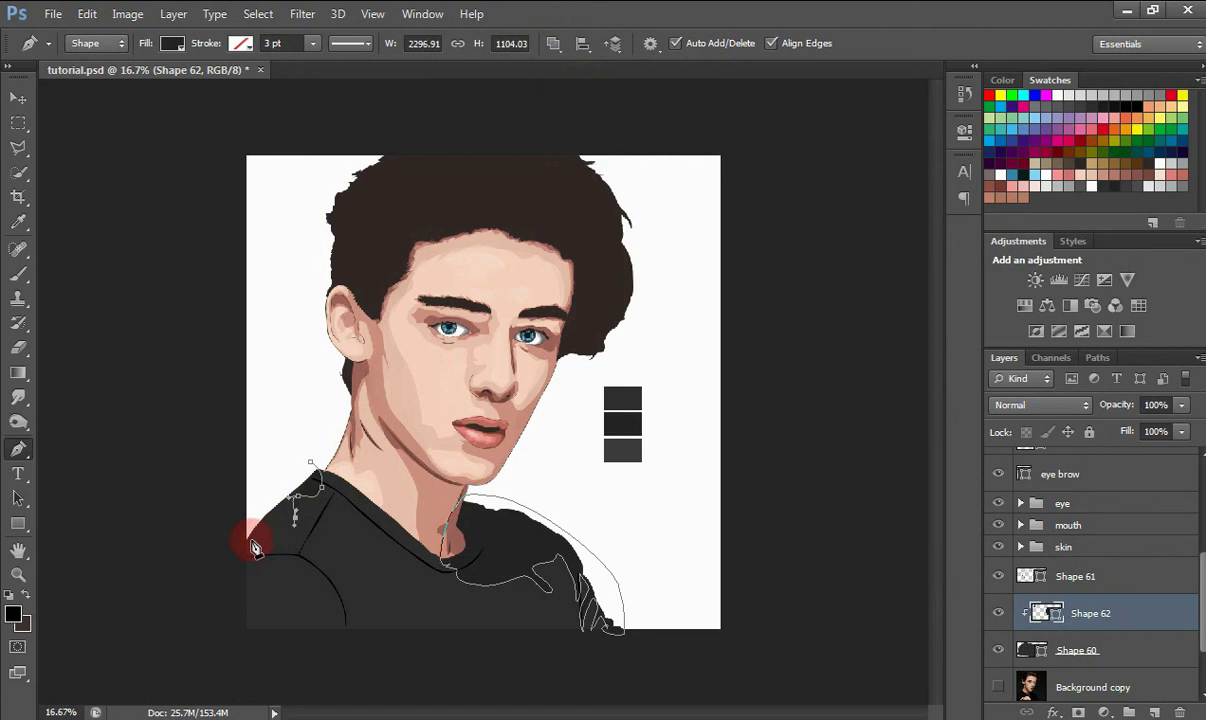
drag(248, 600, 282, 590)
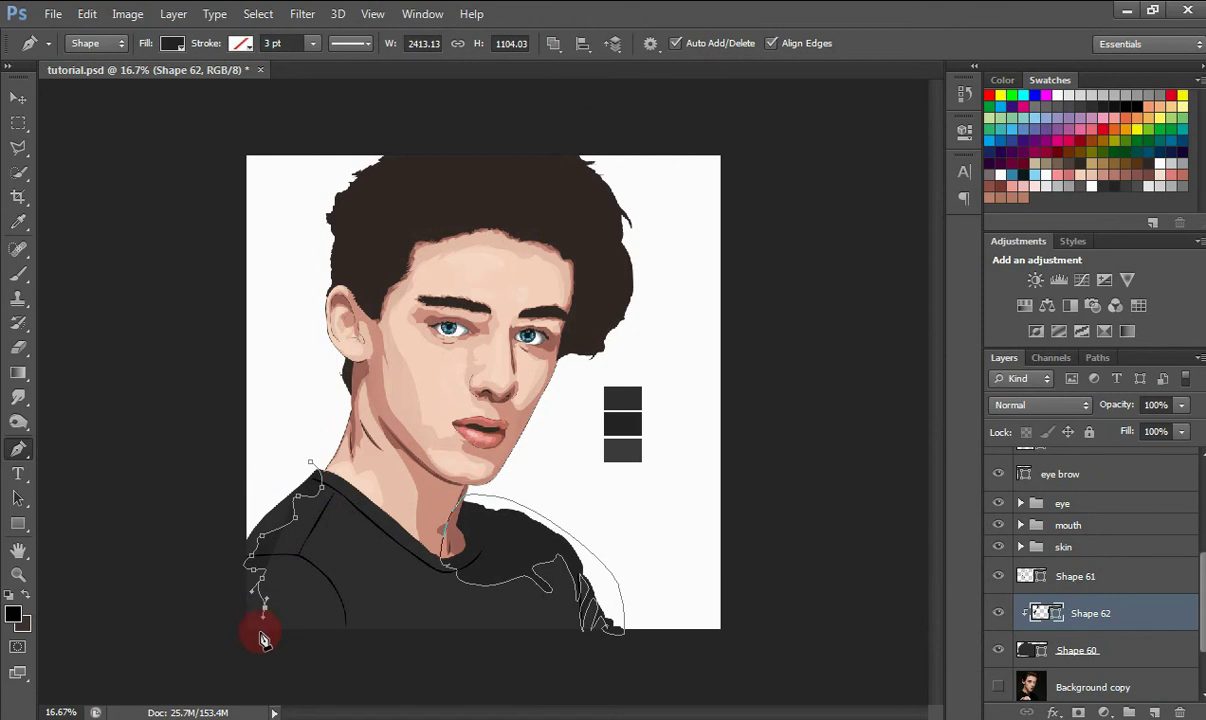
drag(248, 632, 205, 618)
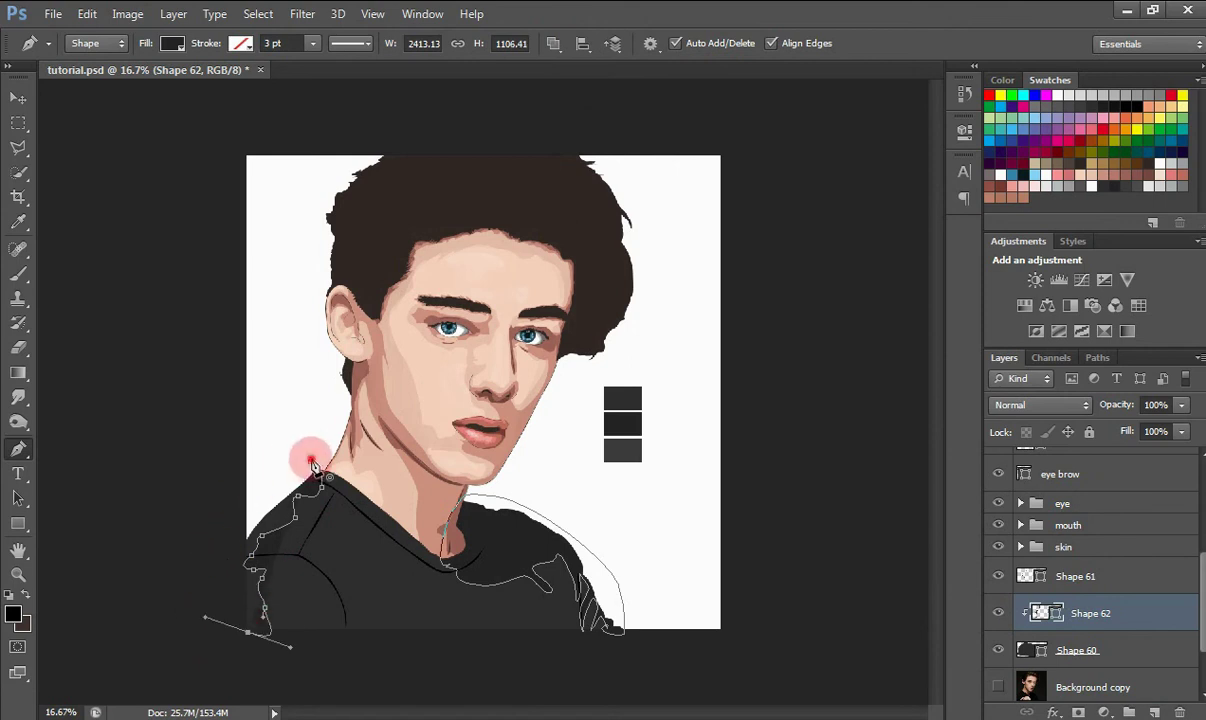
click(313, 467)
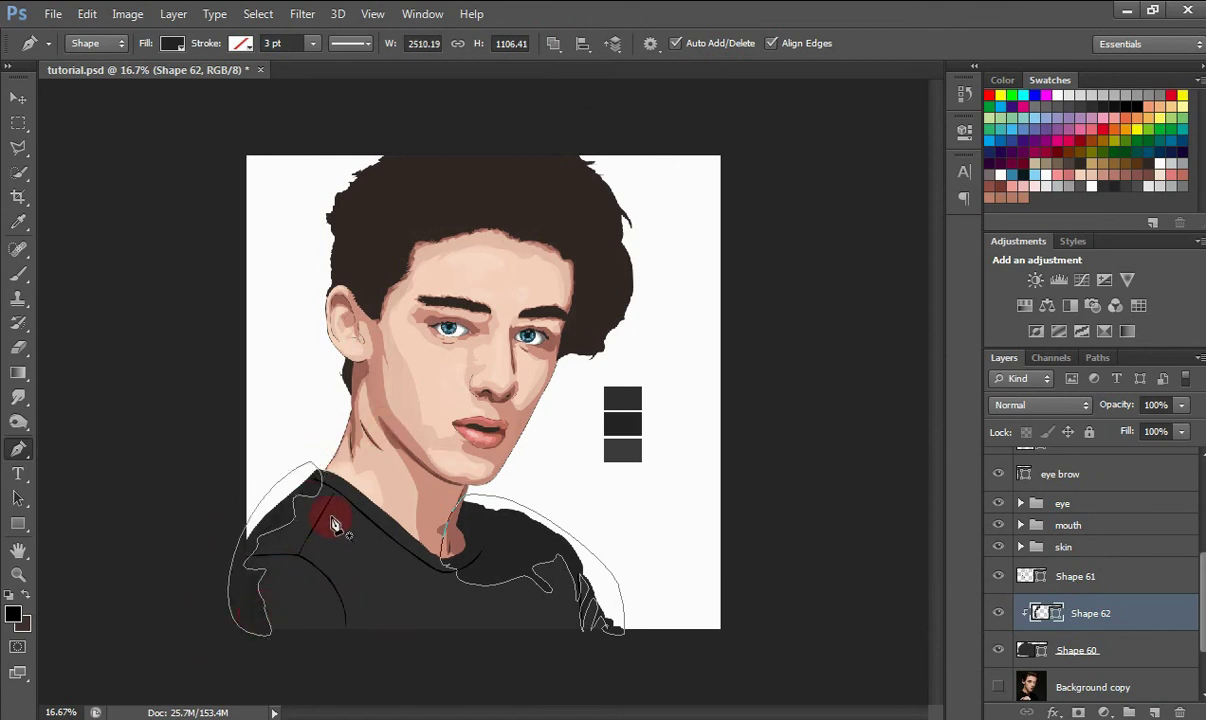
Add a shadow to the Shape 62 layer along the collar band, from the left side of the neck to the collar's lowest point.
click(321, 459)
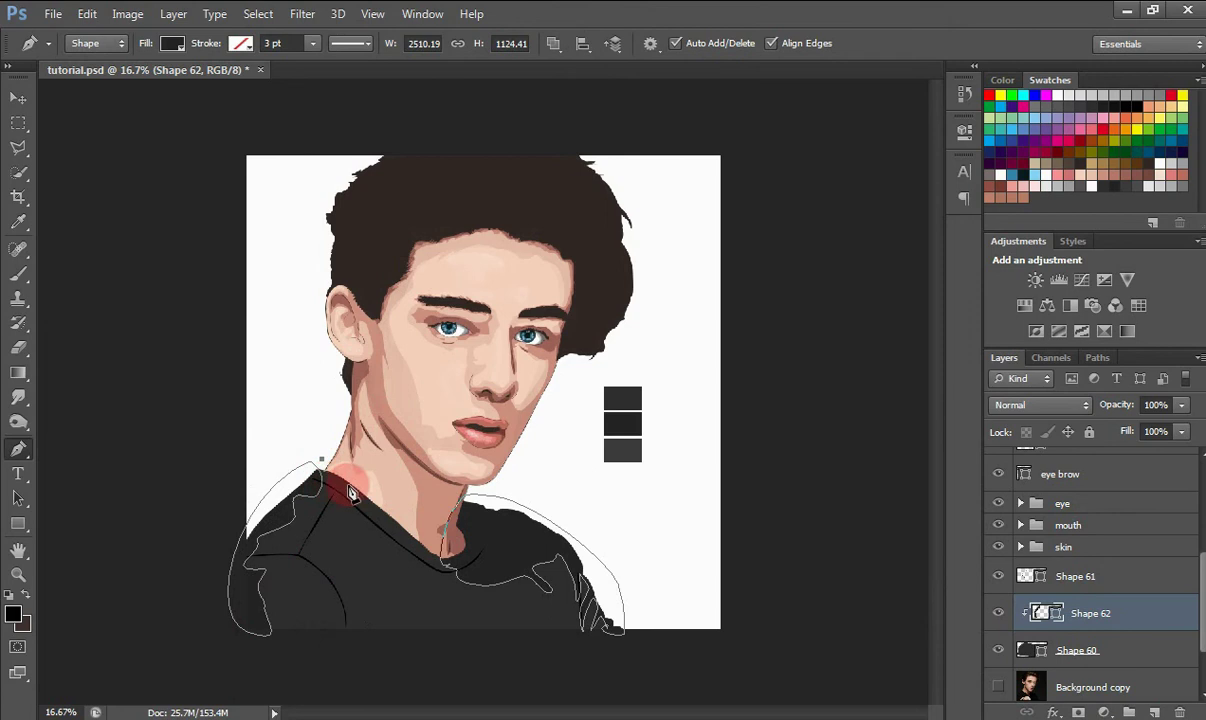
drag(363, 507, 406, 543)
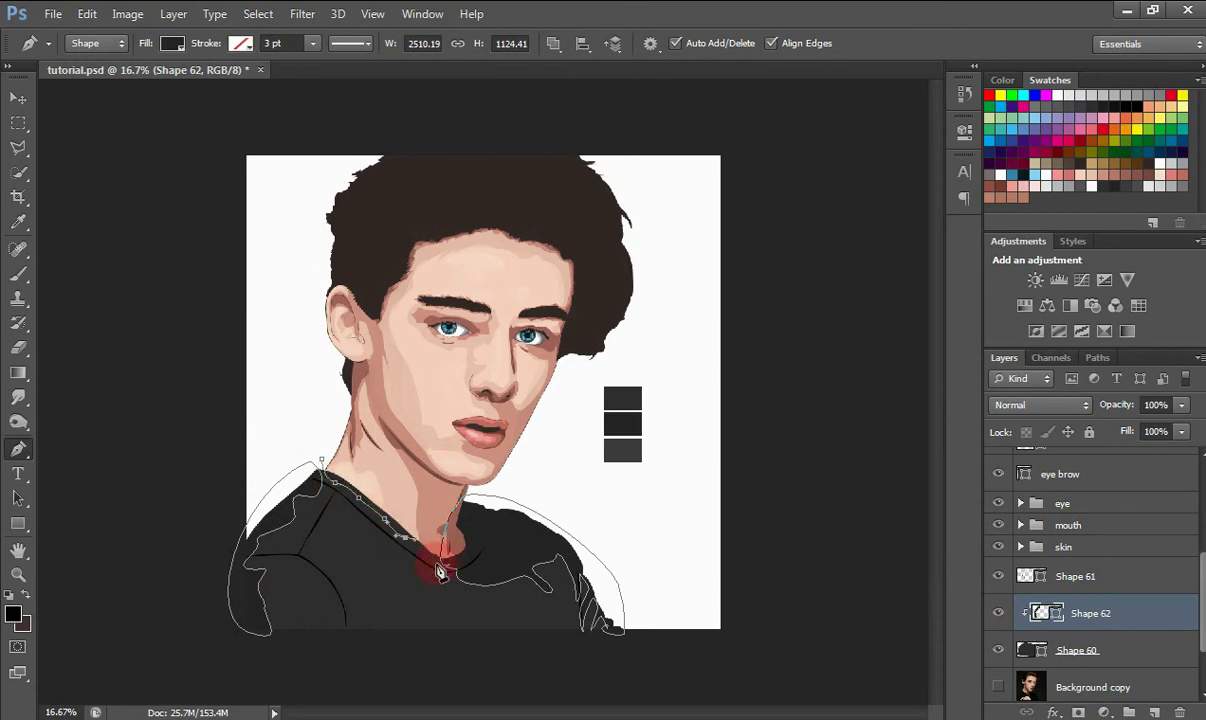
mouse_move(449, 560)
mouse_down()
mouse_move(400, 490)
mouse_move(303, 463)
mouse_move(431, 560)
mouse_up()
click(1058, 605)
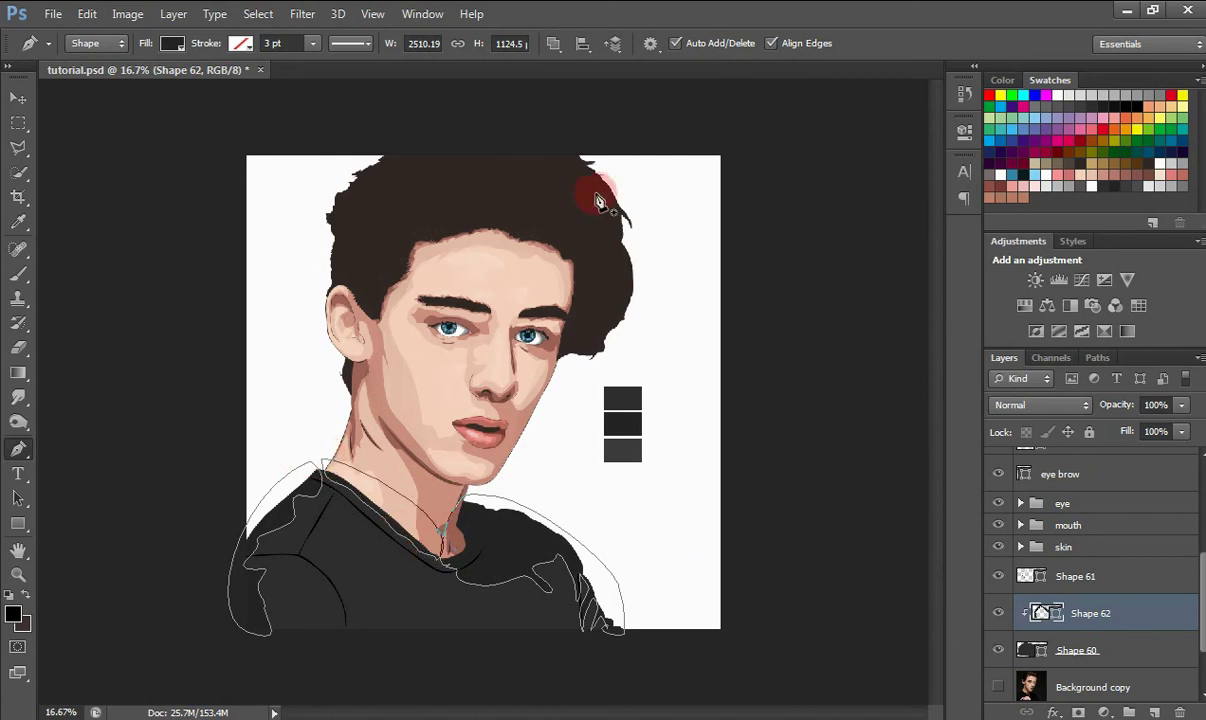
Set the Pen tool to draw on a new layer and show the Layer 1 copy reference photo over the shirt.
click(553, 43)
click(575, 63)
scroll(1196, 492, up, 3)
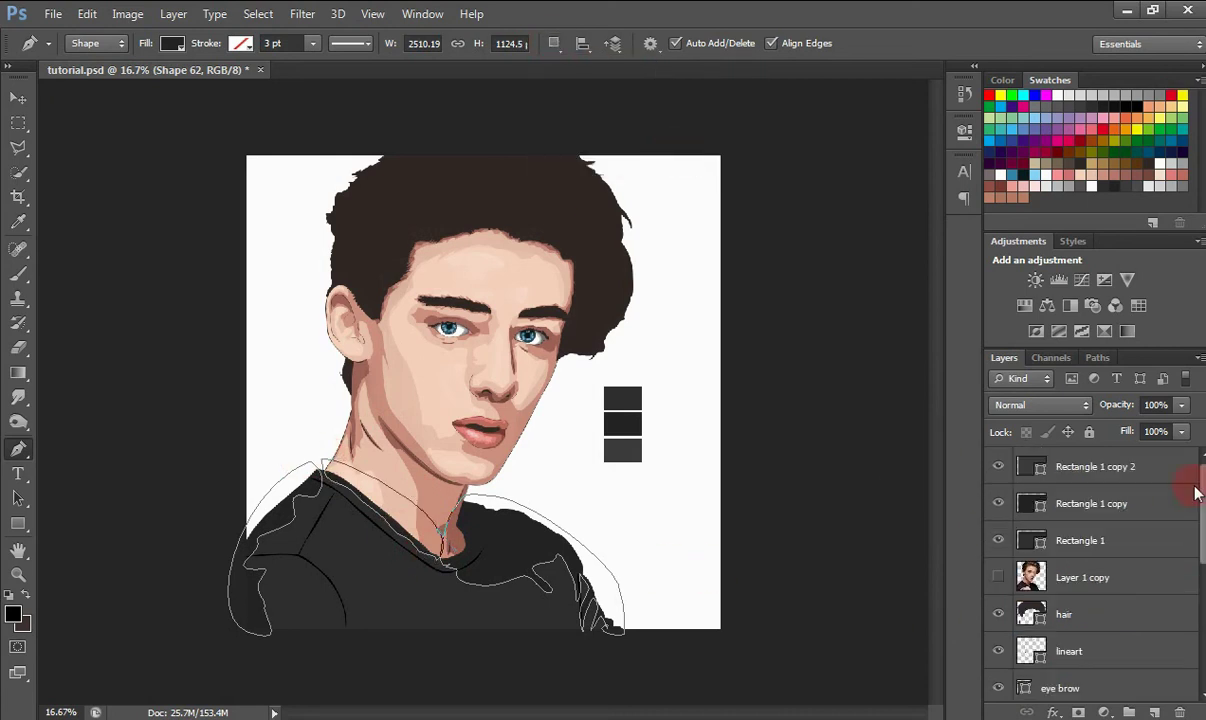
drag(1201, 534, 1201, 664)
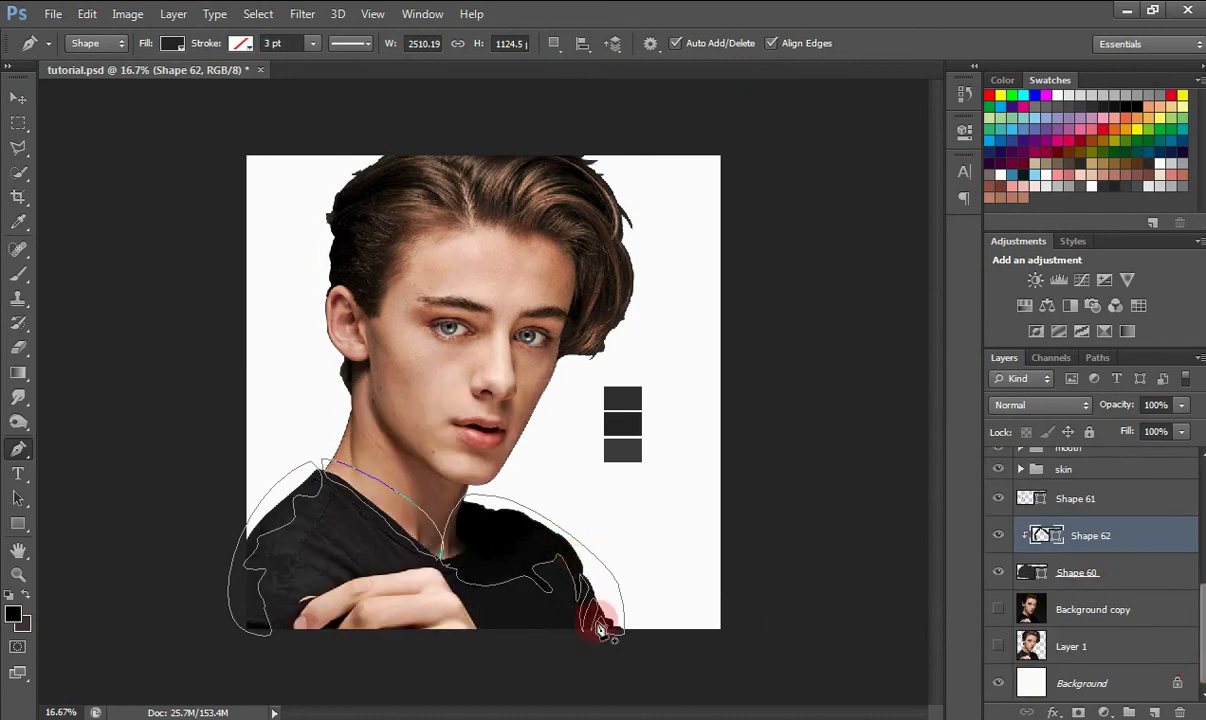
key(ctrl+plus)
key(ctrl+plus)
drag(935, 395, 936, 534)
Trace a new shadow shape on its own layer from the right sleeve hem up the shoulder edge to the neck and back.
click(743, 462)
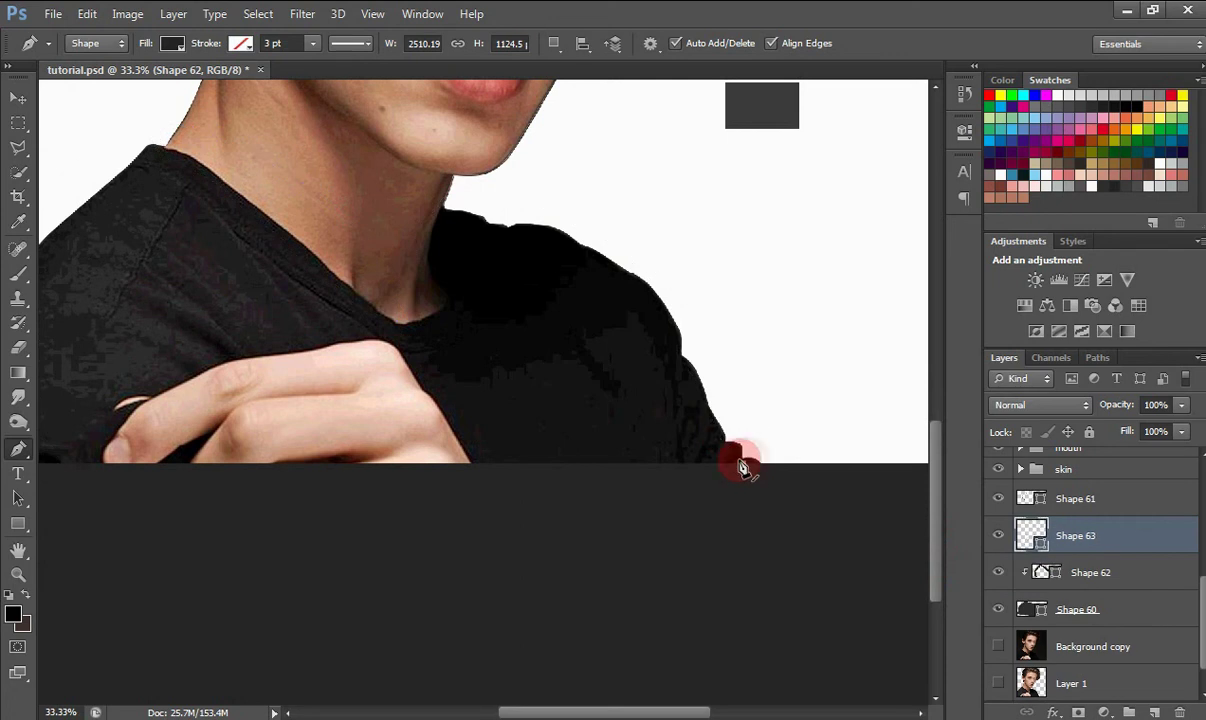
click(734, 451)
click(716, 432)
click(694, 384)
click(684, 362)
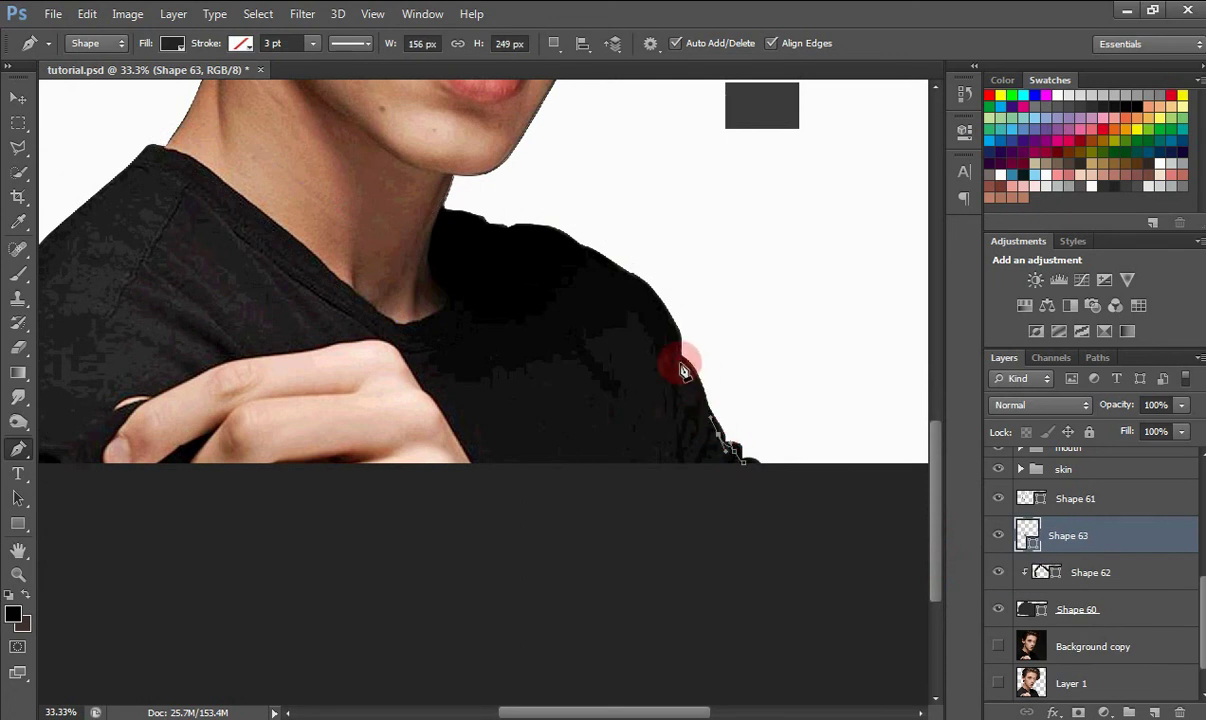
click(677, 344)
drag(628, 273, 448, 307)
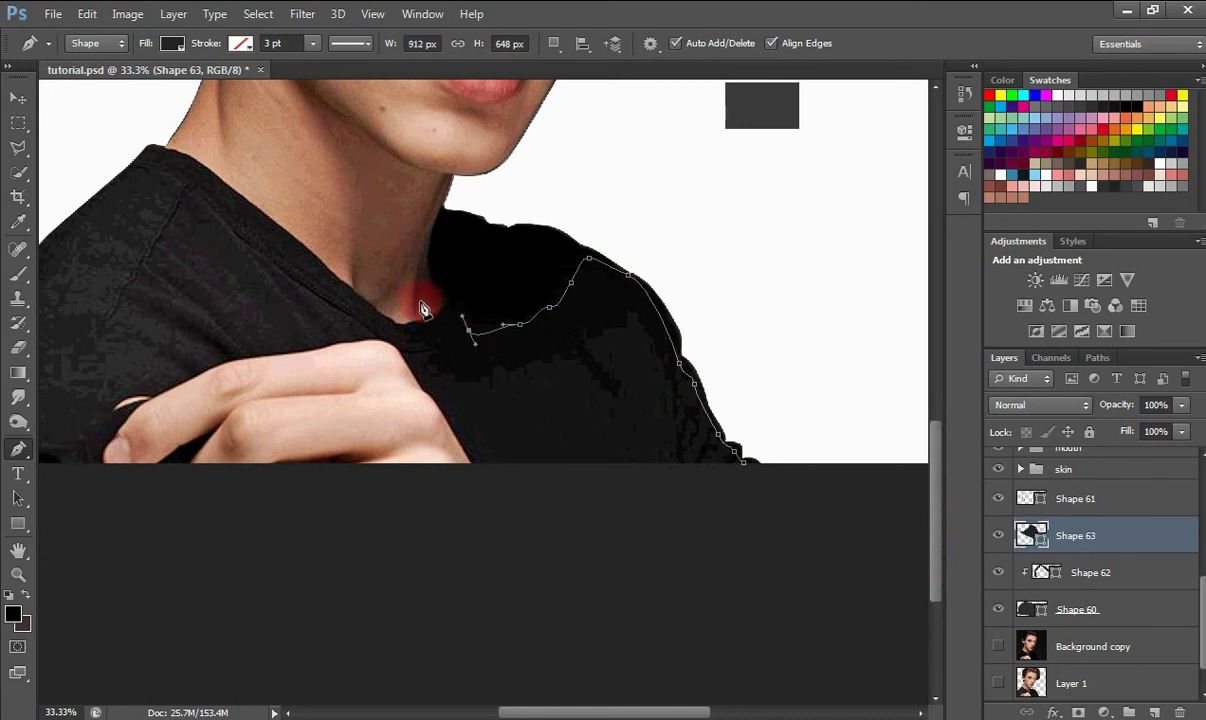
drag(411, 238, 410, 230)
drag(463, 193, 509, 193)
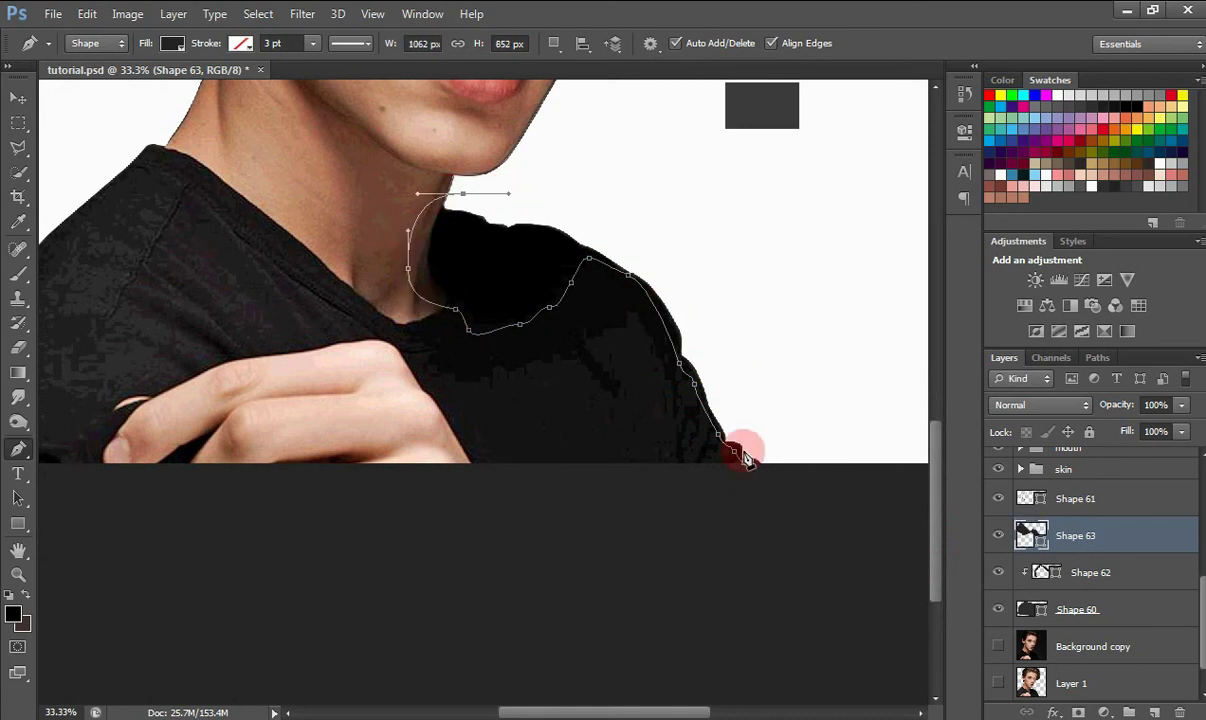
drag(778, 466, 796, 635)
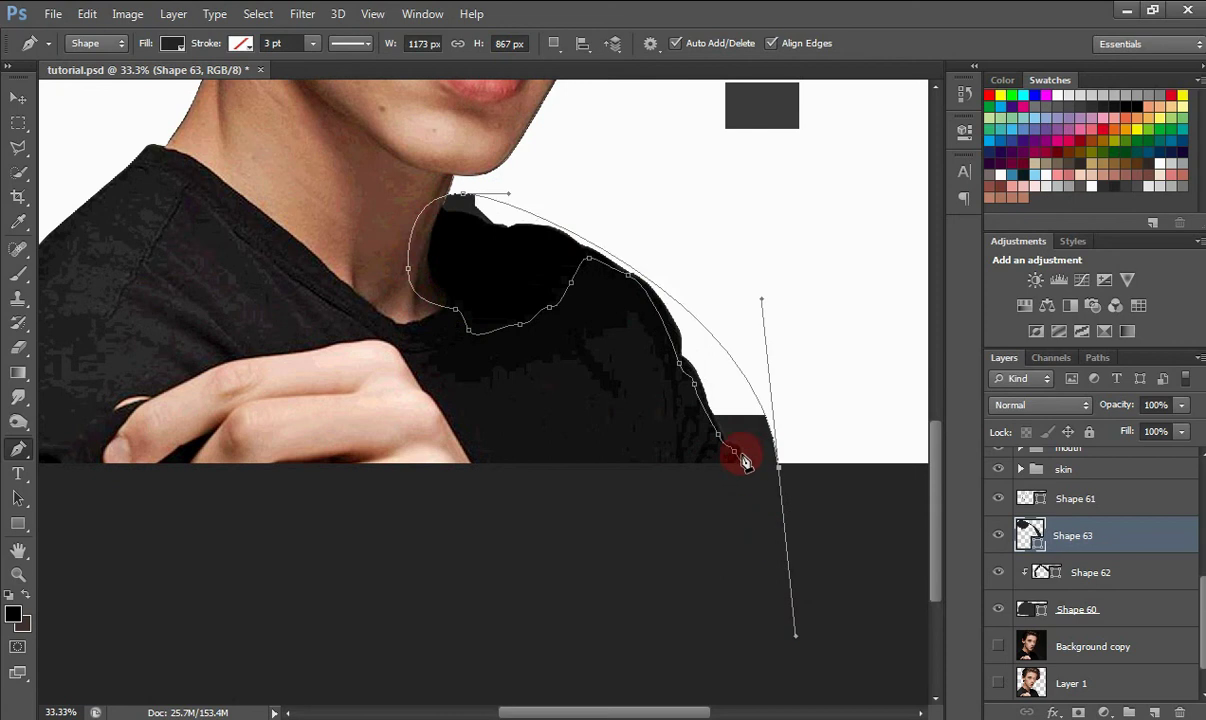
click(742, 461)
Hide the Layer 1 copy reference photo and bring the left shoulder into view.
drag(1203, 592, 1201, 472)
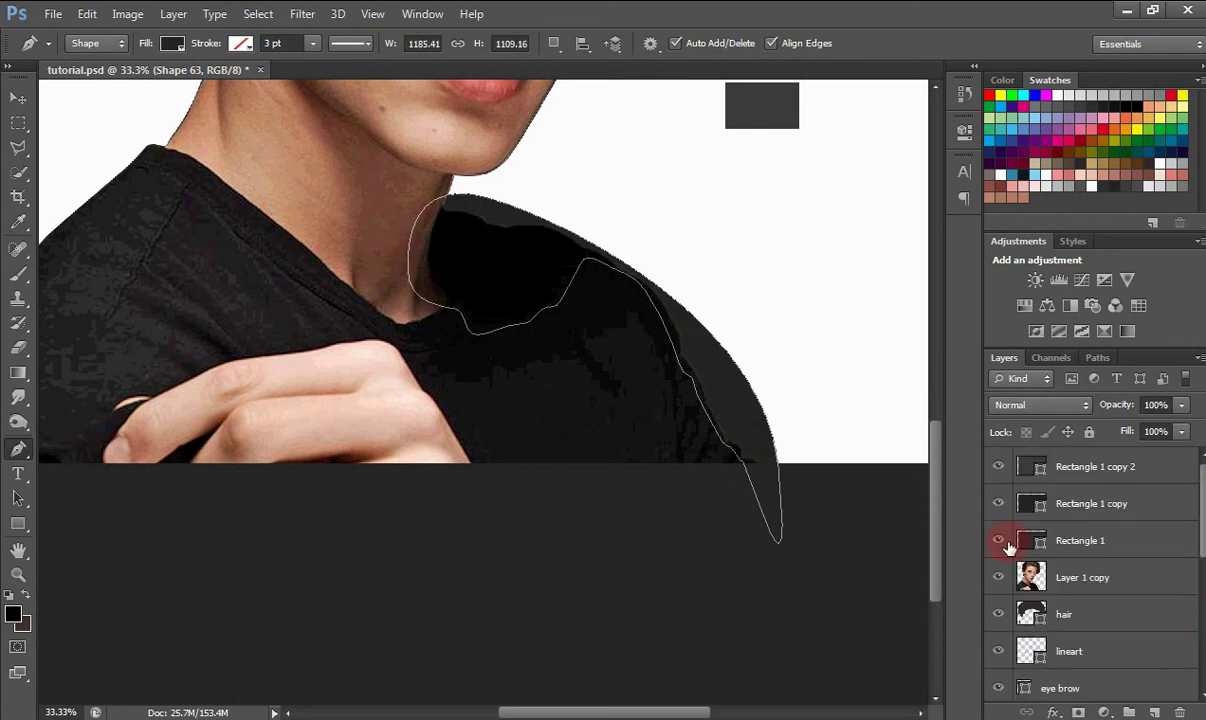
click(998, 577)
drag(684, 713, 644, 712)
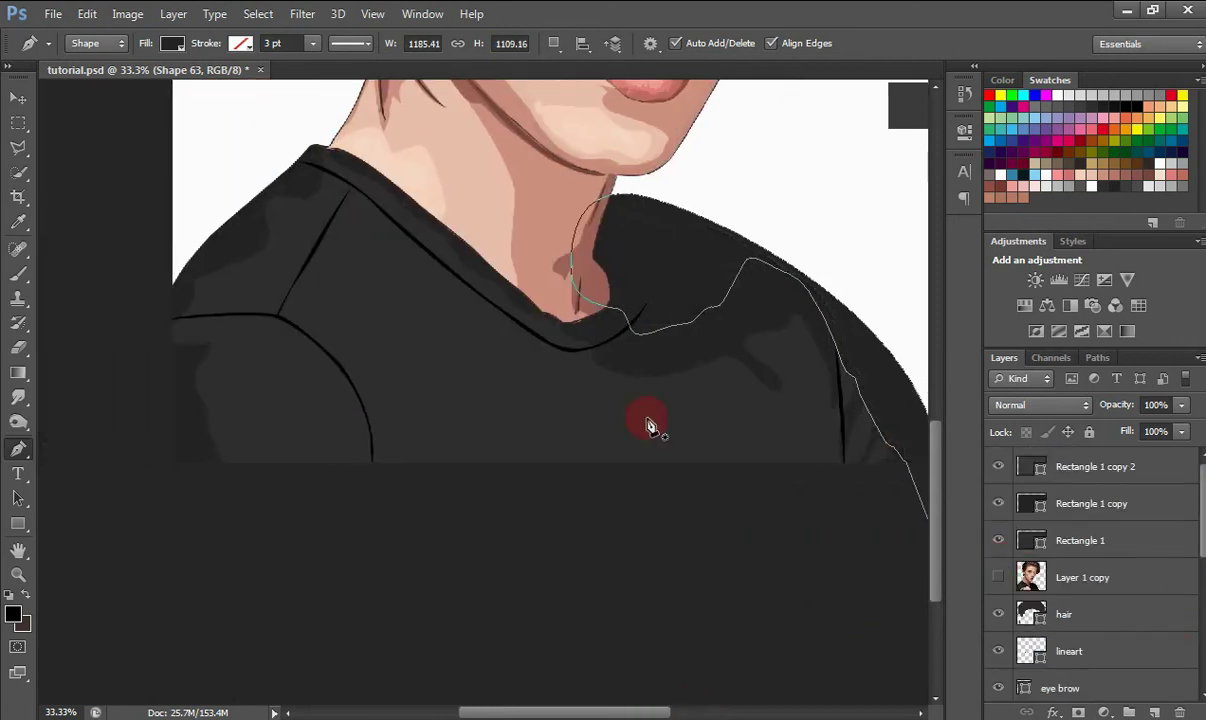
Using Combine Shapes, trace a narrower shadow on the Shape 63 layer along the left shoulder's outer edge and sleeve.
click(555, 44)
click(570, 80)
click(303, 142)
drag(286, 193, 214, 254)
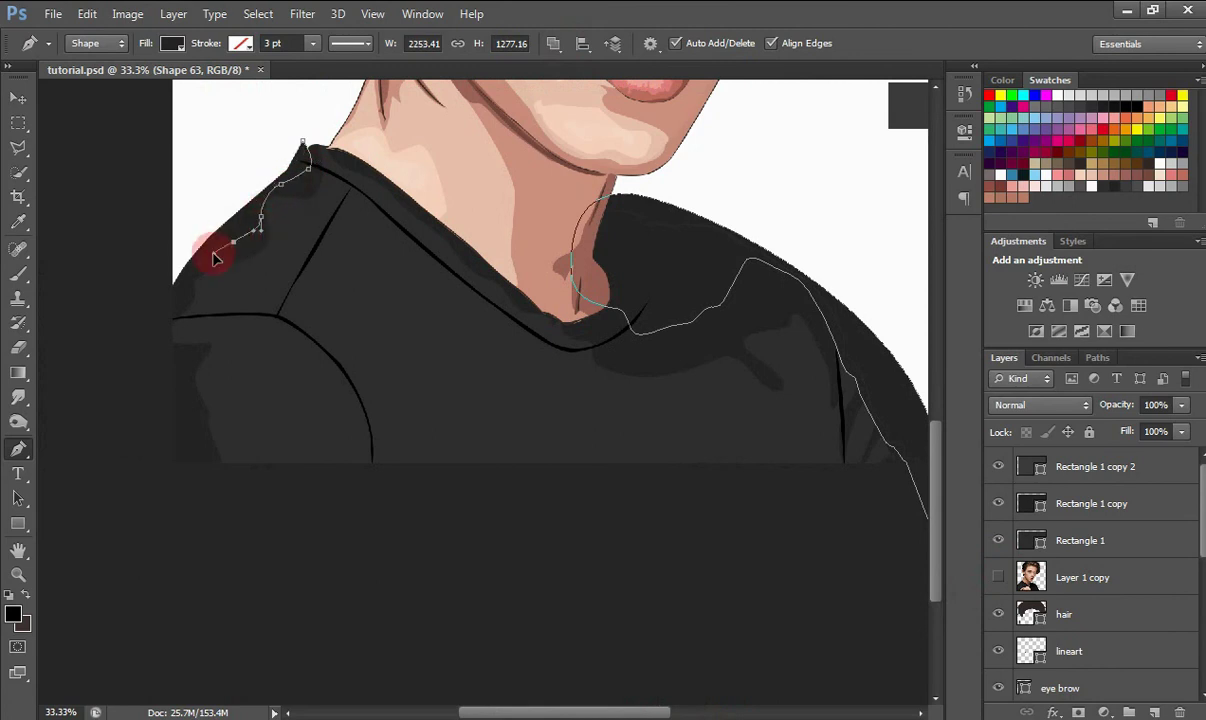
click(194, 271)
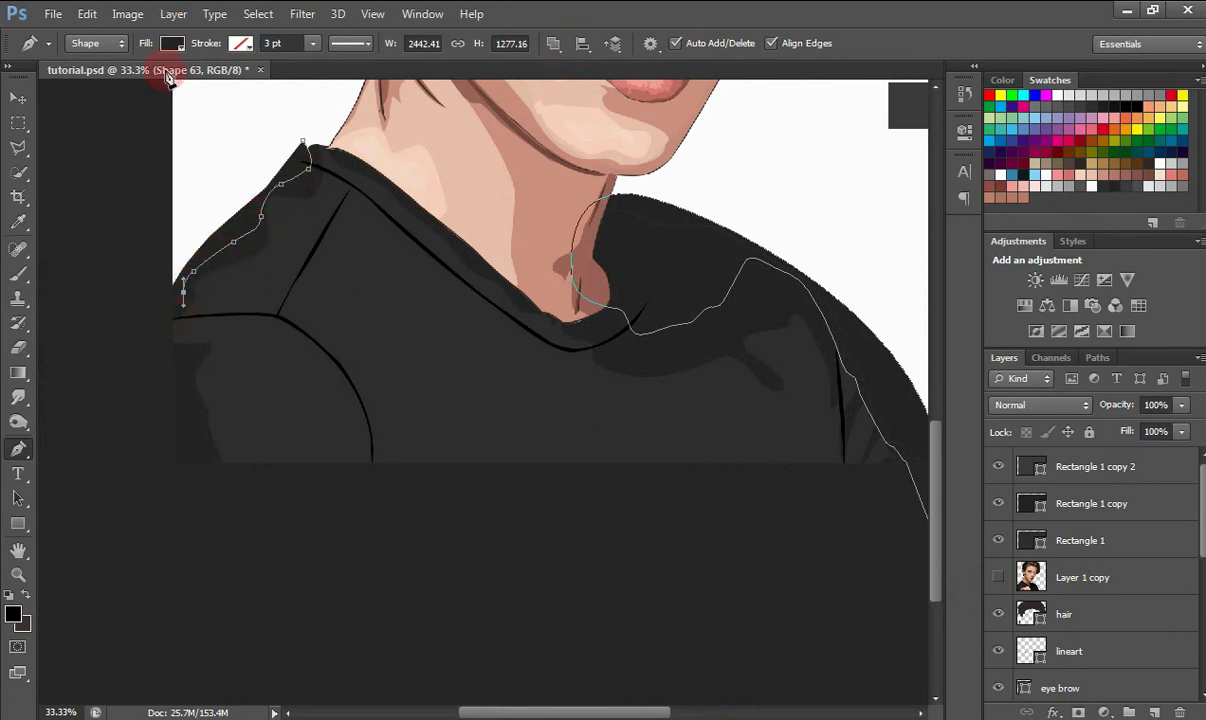
drag(168, 80, 181, 363)
drag(188, 420, 208, 464)
drag(174, 464, 150, 423)
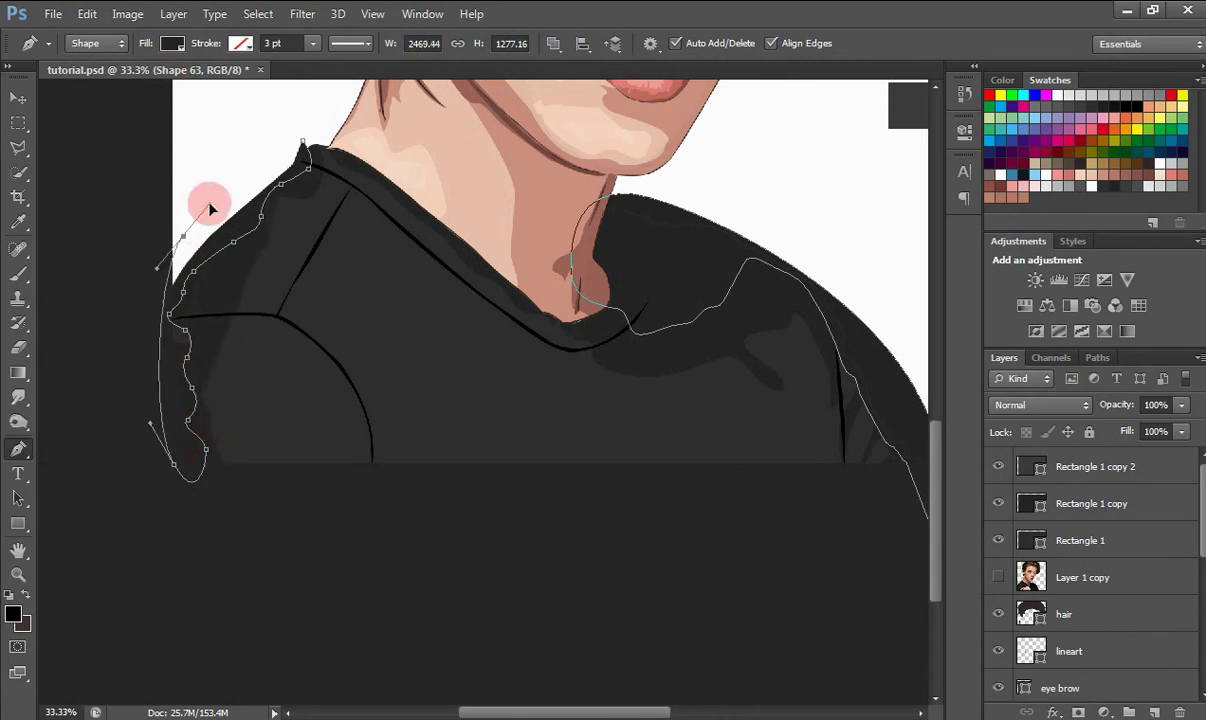
drag(302, 143, 348, 163)
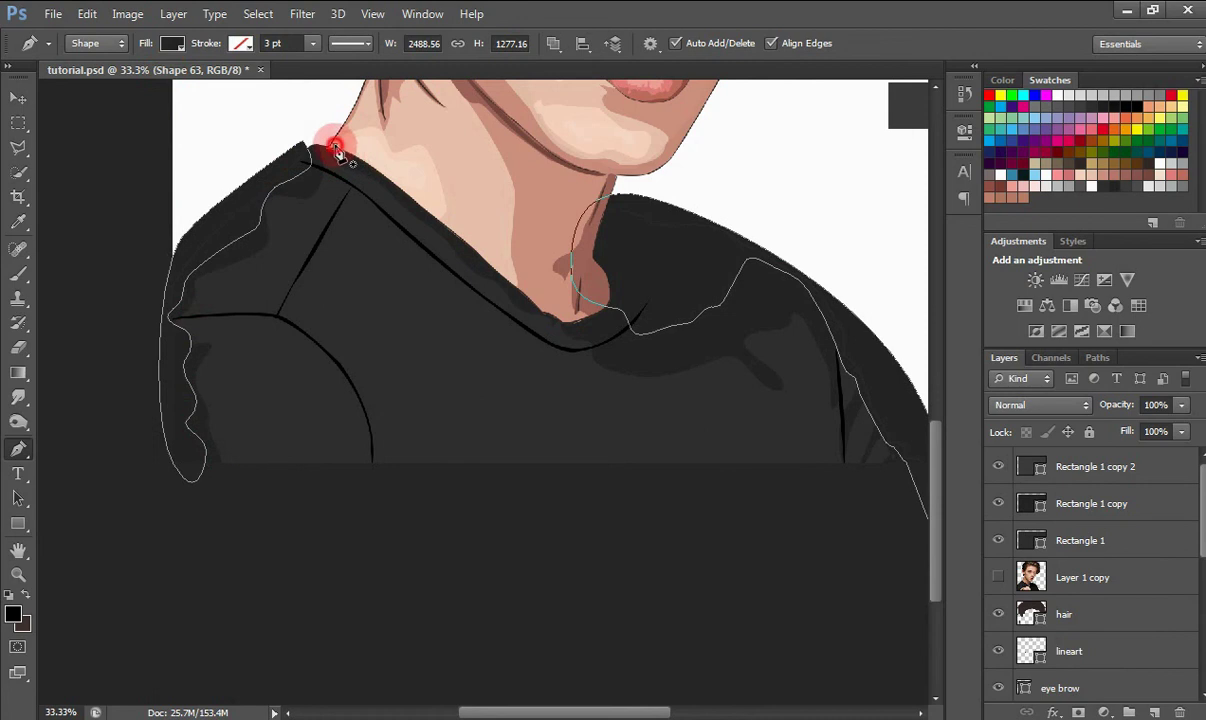
Add shadow strips to the Shape 63 layer along the collar's neck edge and around the left shoulder's diagonal seam line.
click(335, 147)
click(354, 163)
click(392, 193)
drag(436, 225, 554, 295)
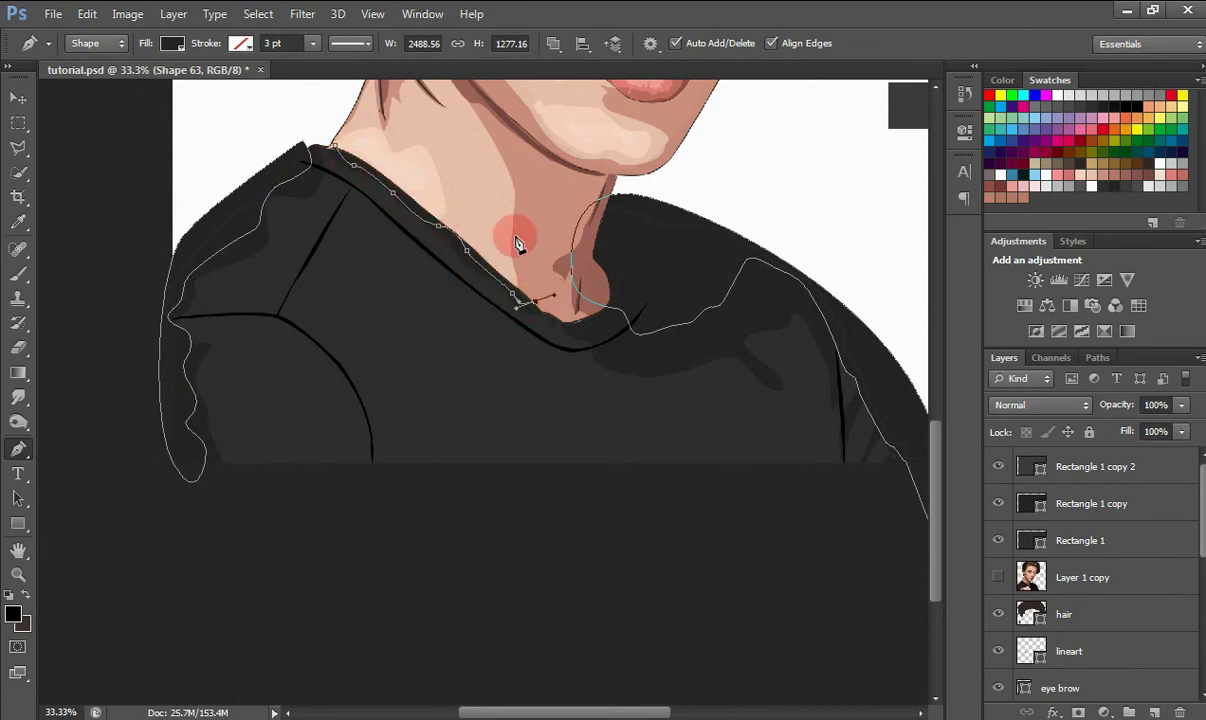
drag(469, 202, 454, 194)
drag(334, 147, 362, 198)
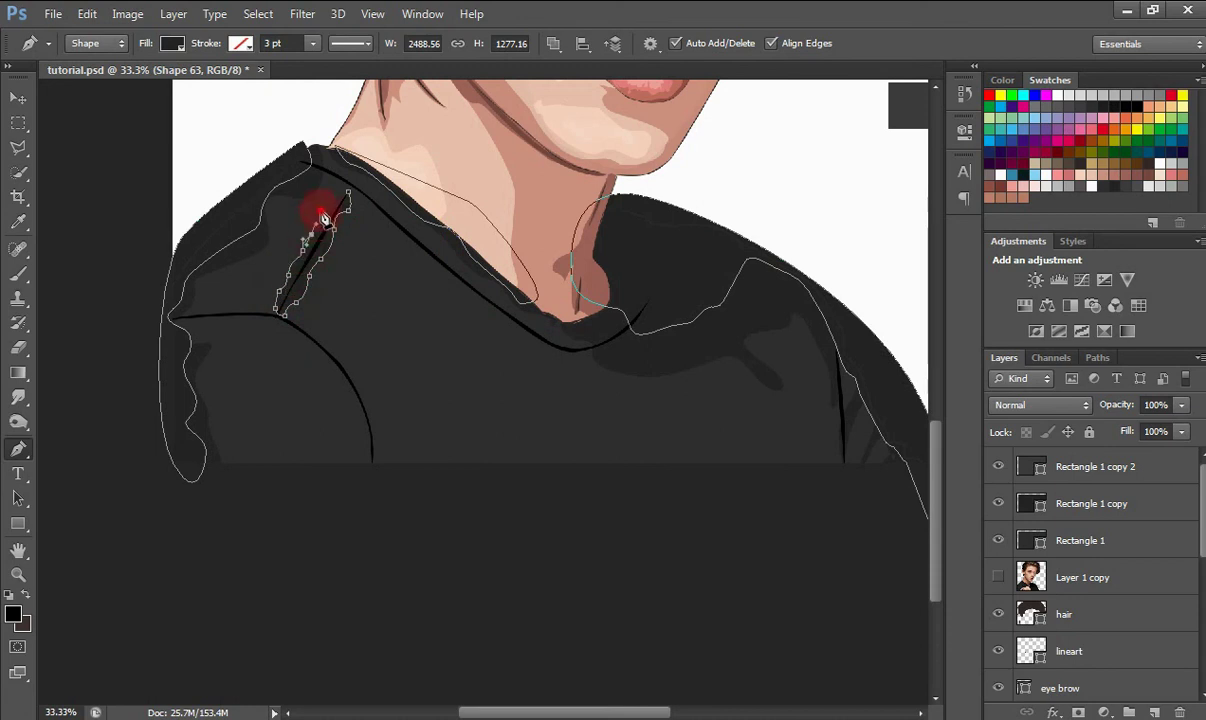
click(349, 199)
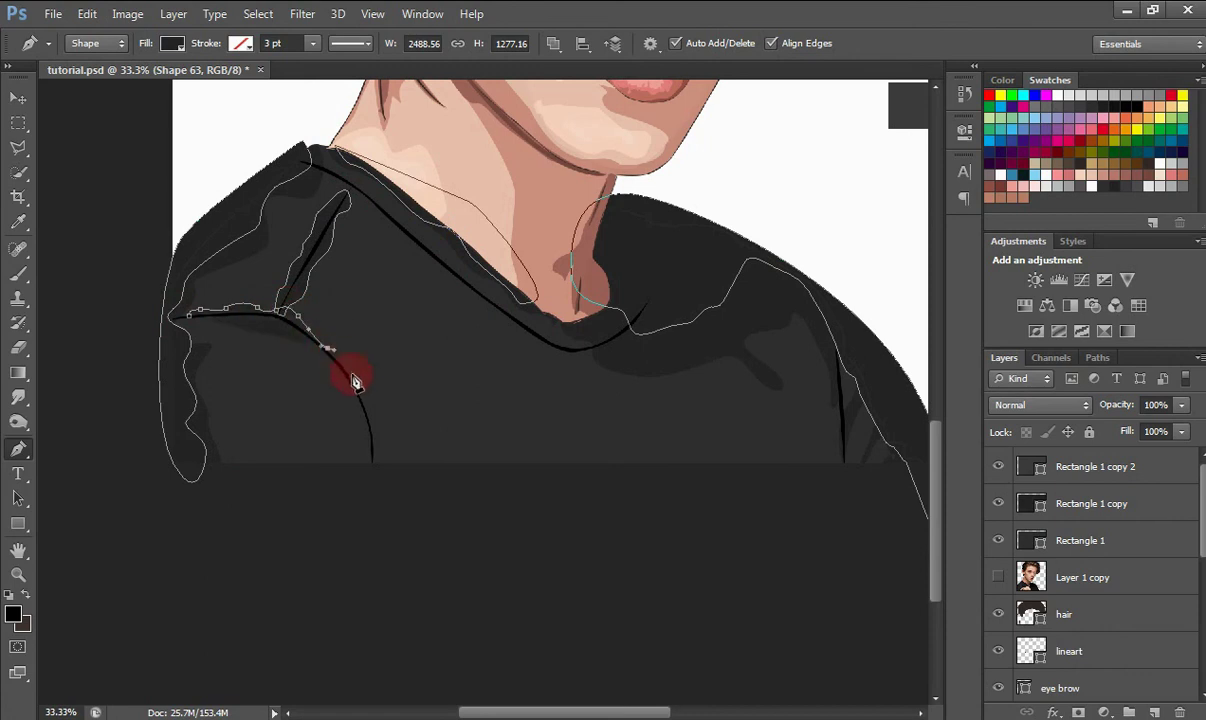
Finish the Shape 63 shadow strip around the left shoulder's curved armhole seam down to the shirt's lower edge.
drag(355, 382, 371, 415)
drag(376, 439, 235, 327)
click(375, 475)
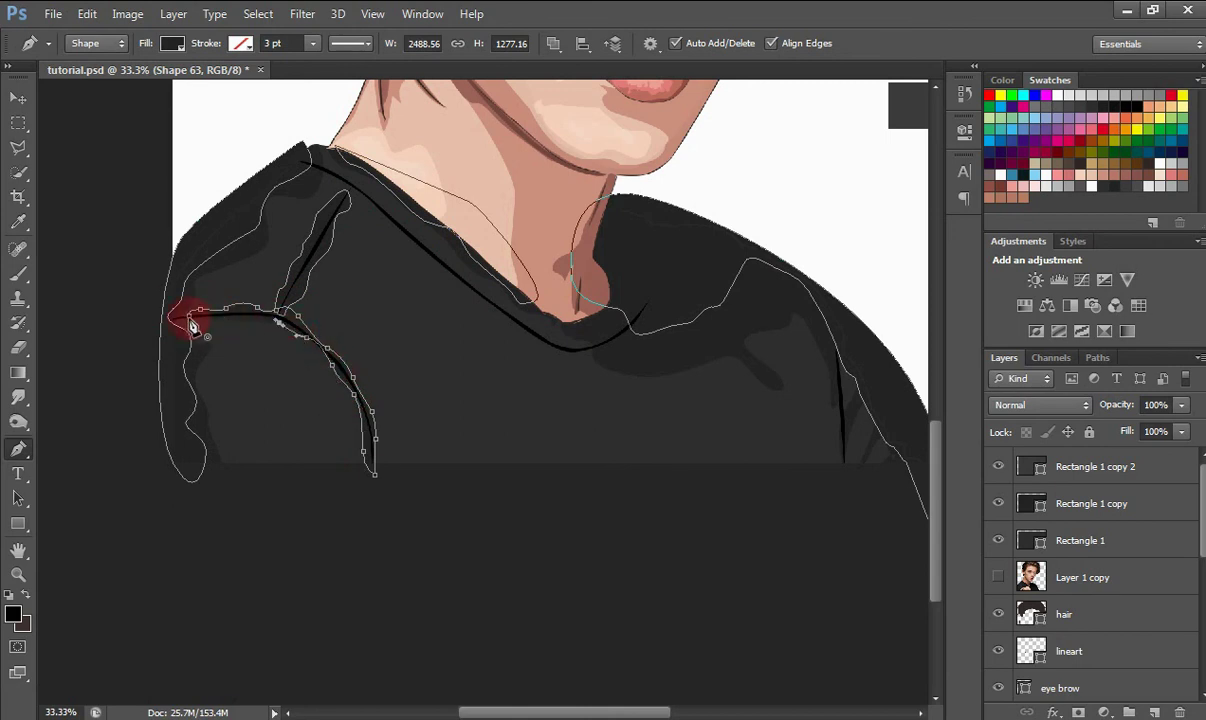
key(v)
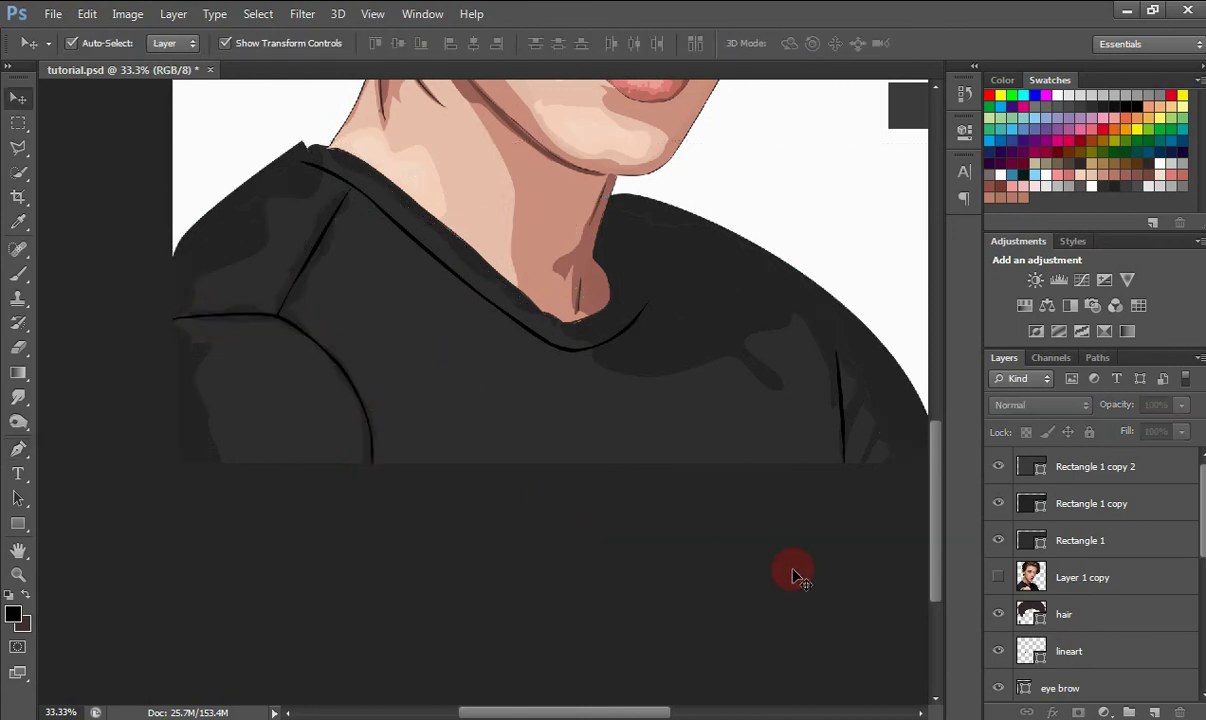
key(ctrl+minus)
key(ctrl+minus)
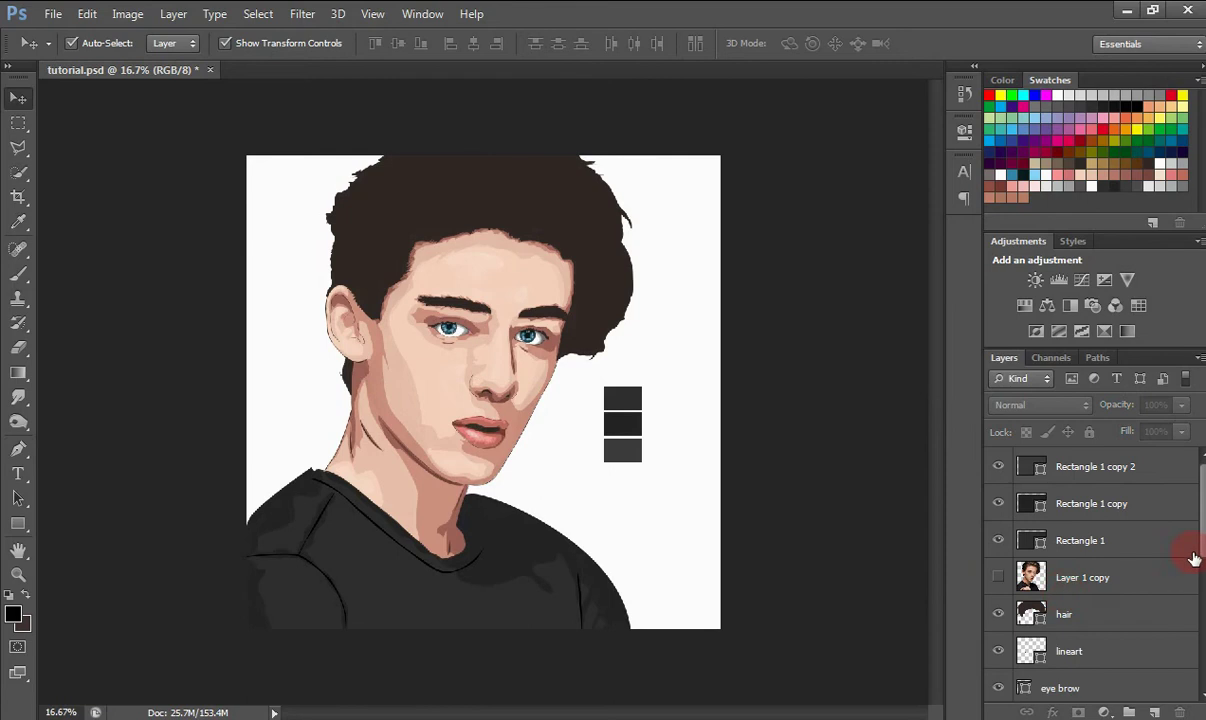
Recolour the Shape 63 shadow to the darker grey #181717.
scroll(1193, 558, down, 5)
click(1093, 551)
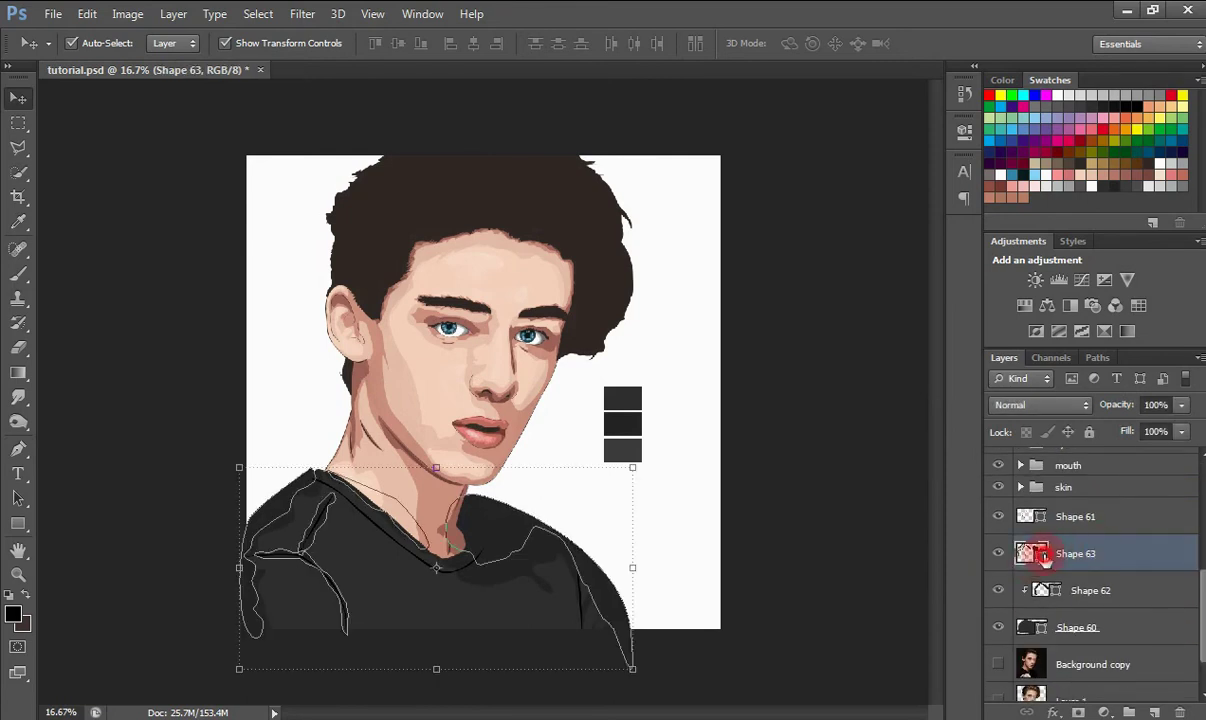
double_click(1043, 555)
click(626, 412)
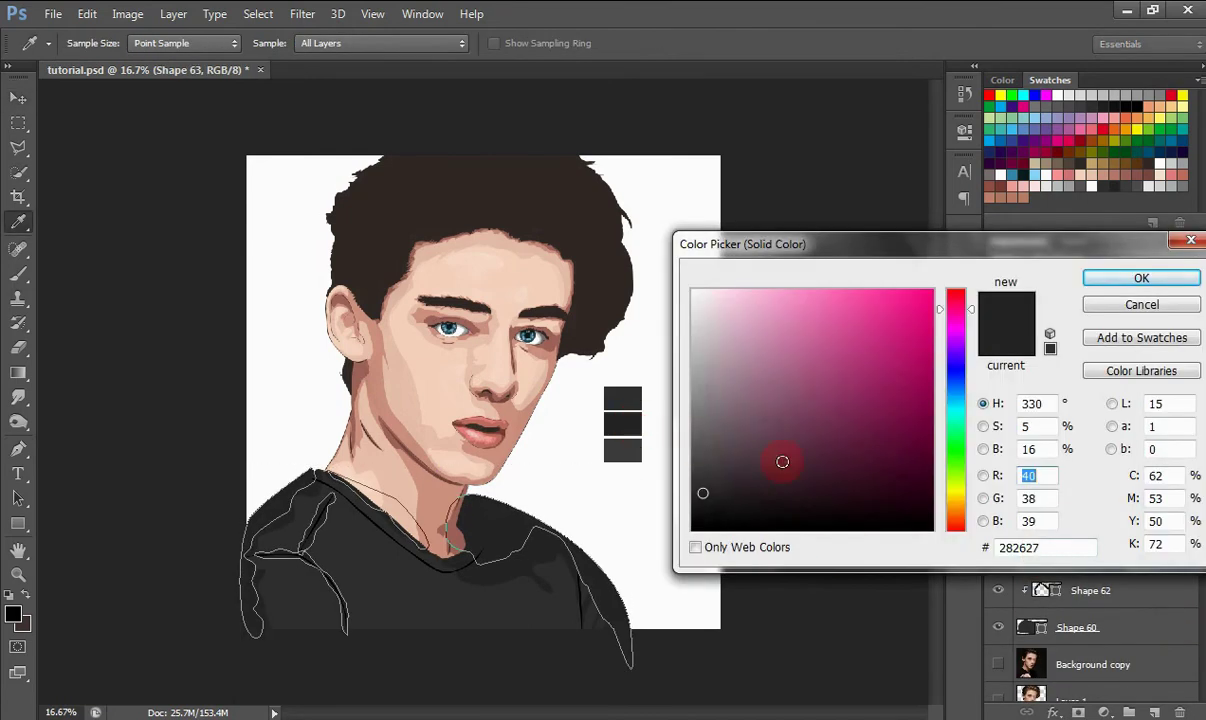
click(704, 499)
click(704, 503)
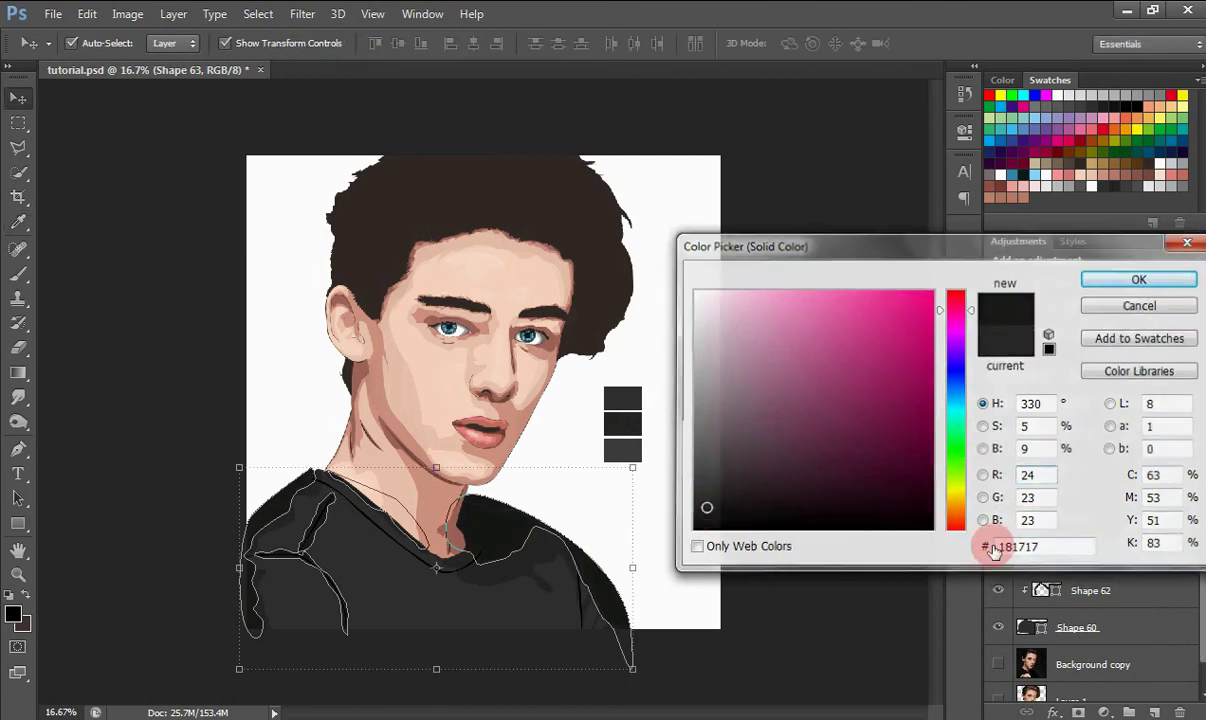
click(913, 587)
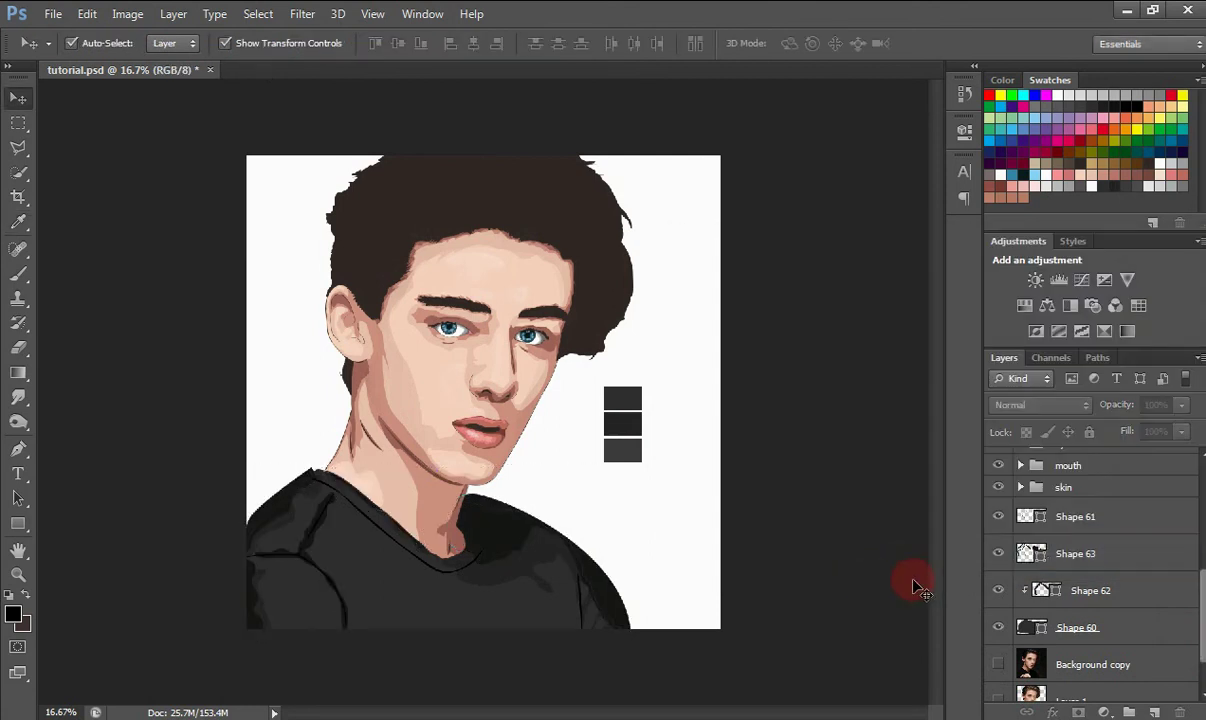
Clip the Shape 63 layer to the shirt base with a clipping mask.
click(1099, 565)
right_click(1100, 565)
click(834, 309)
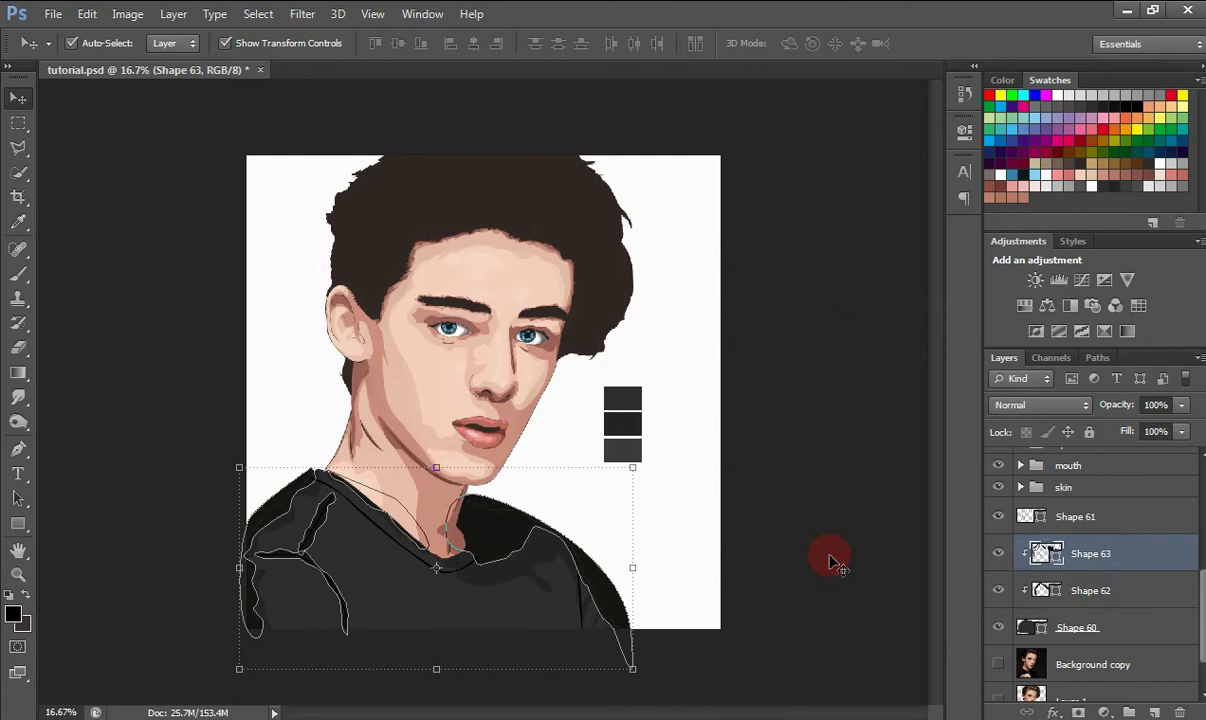
click(878, 592)
Try recolouring the Shape 61 seam lines with #181717 sampled from the dark shadow, and undo it.
click(1080, 589)
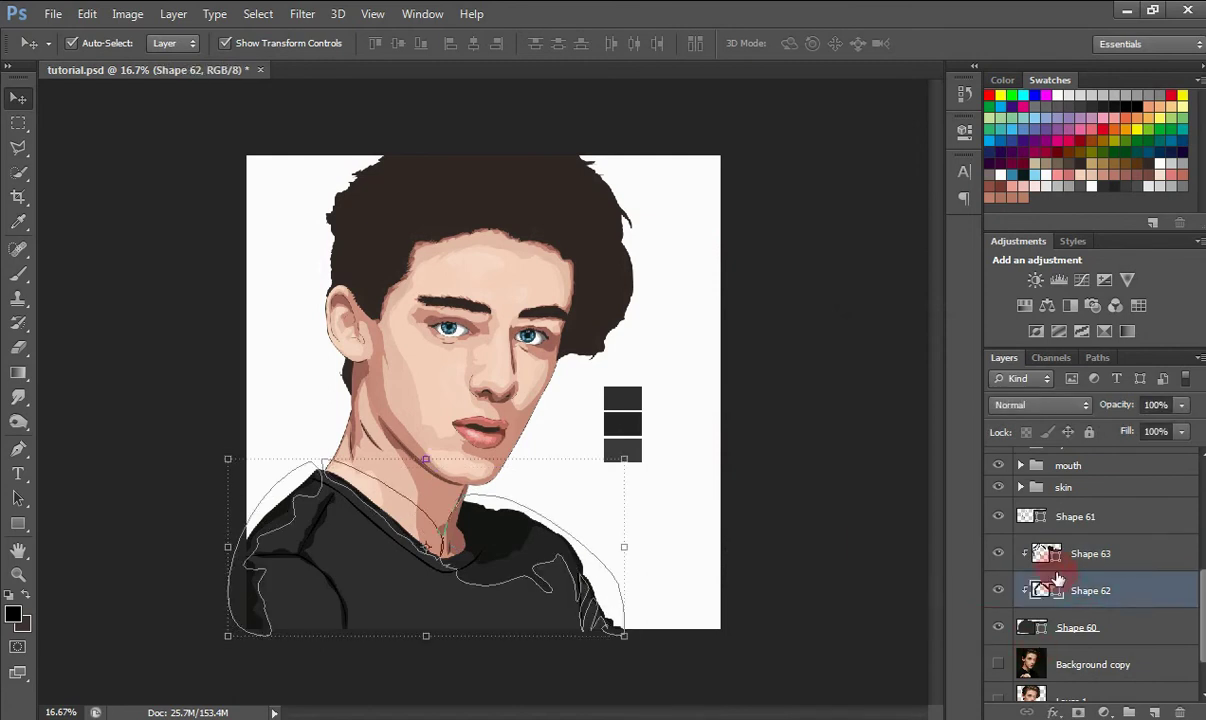
click(1068, 516)
double_click(1026, 516)
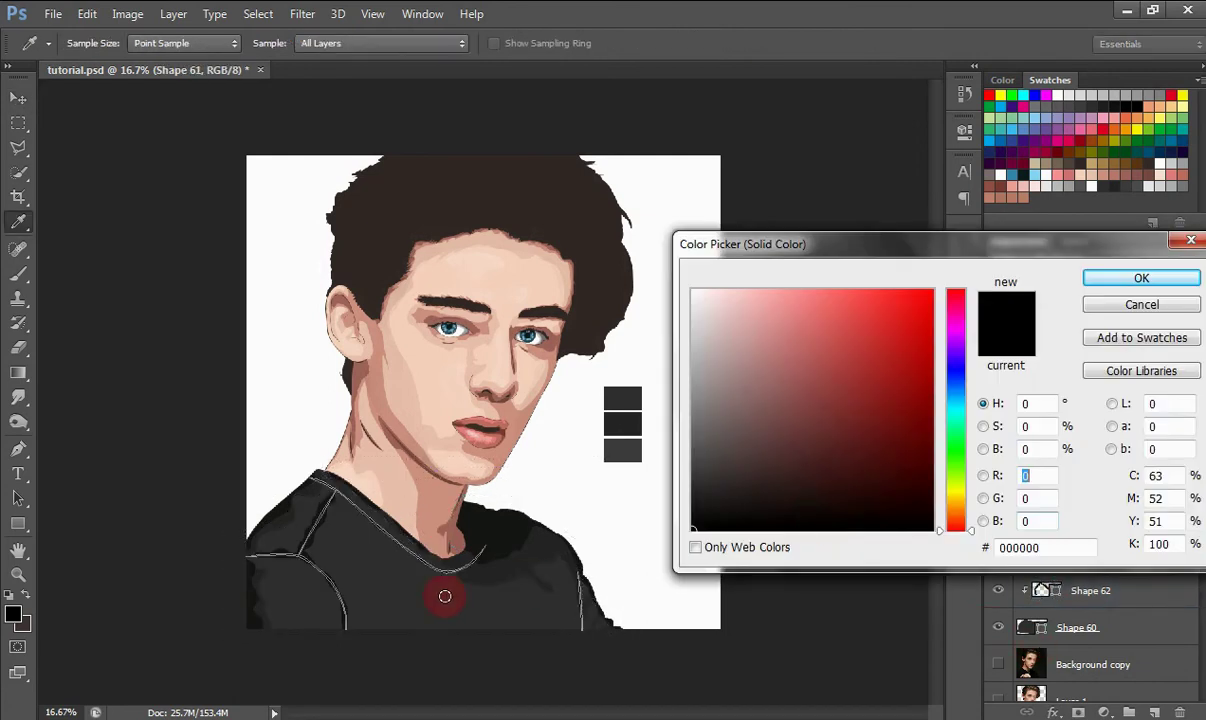
click(310, 541)
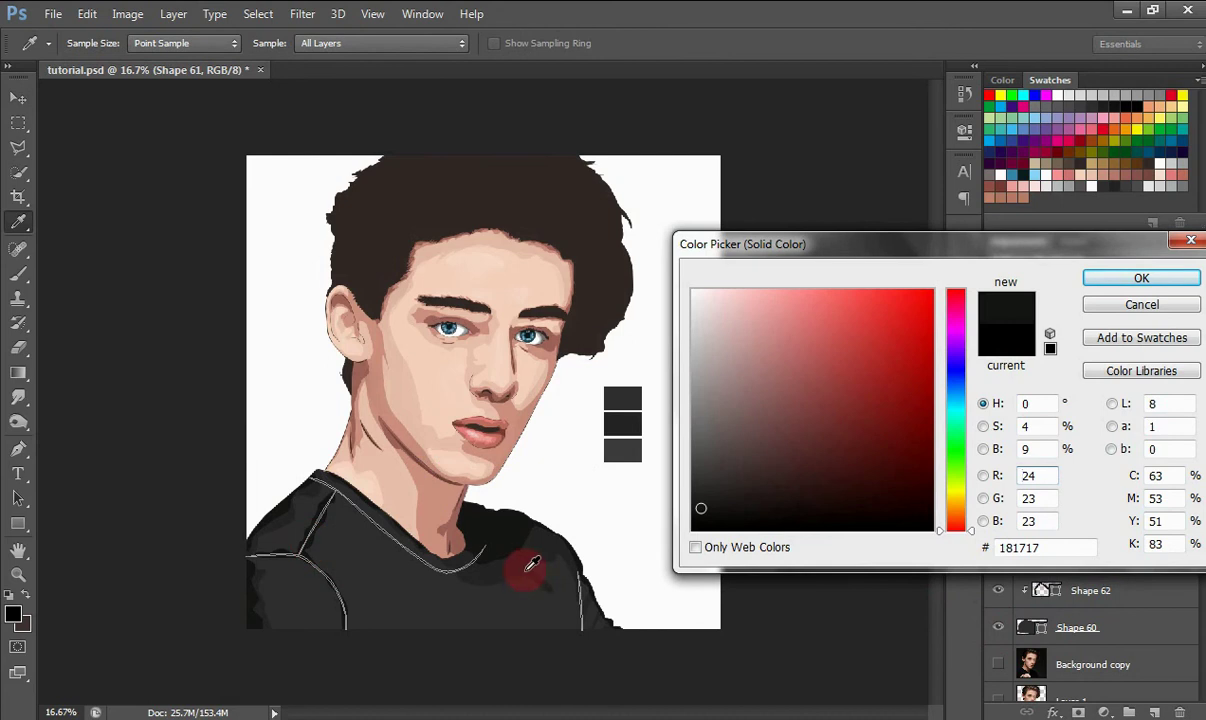
key(Return)
key(v)
click(760, 625)
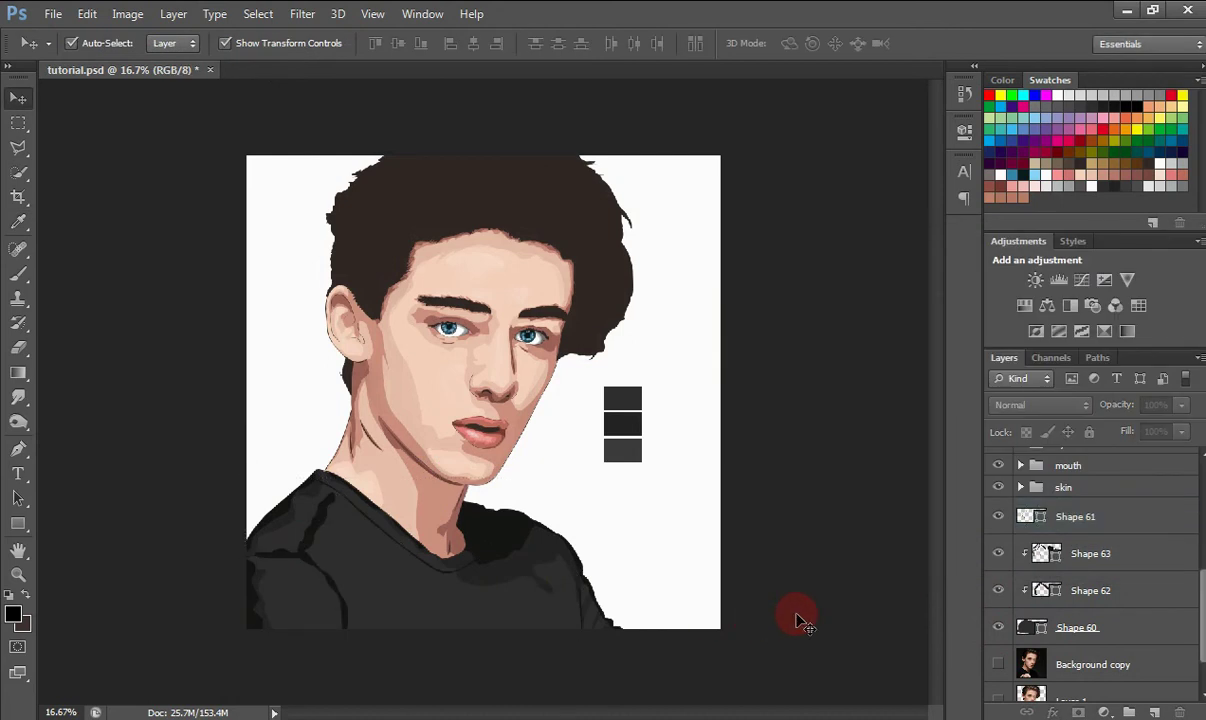
key(ctrl+z)
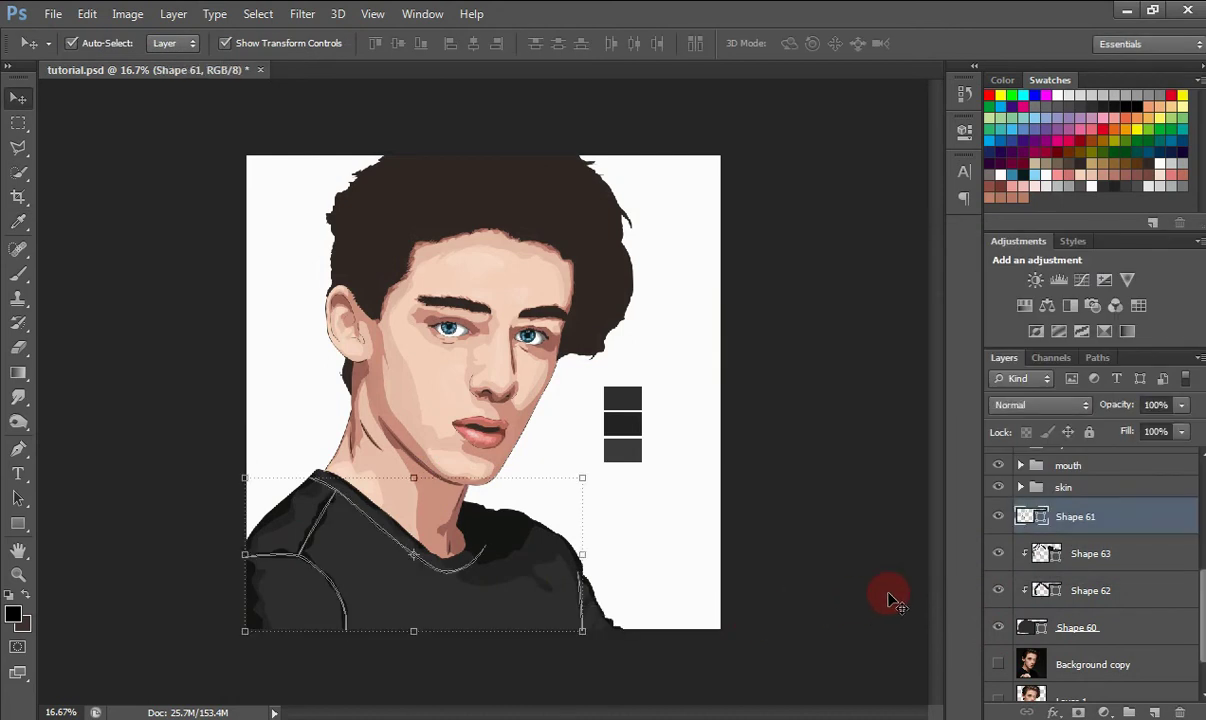
Recolour the Shape 61 seam lines to a near-black slightly lighter than pure black and clip the layer to the shirt.
double_click(1040, 518)
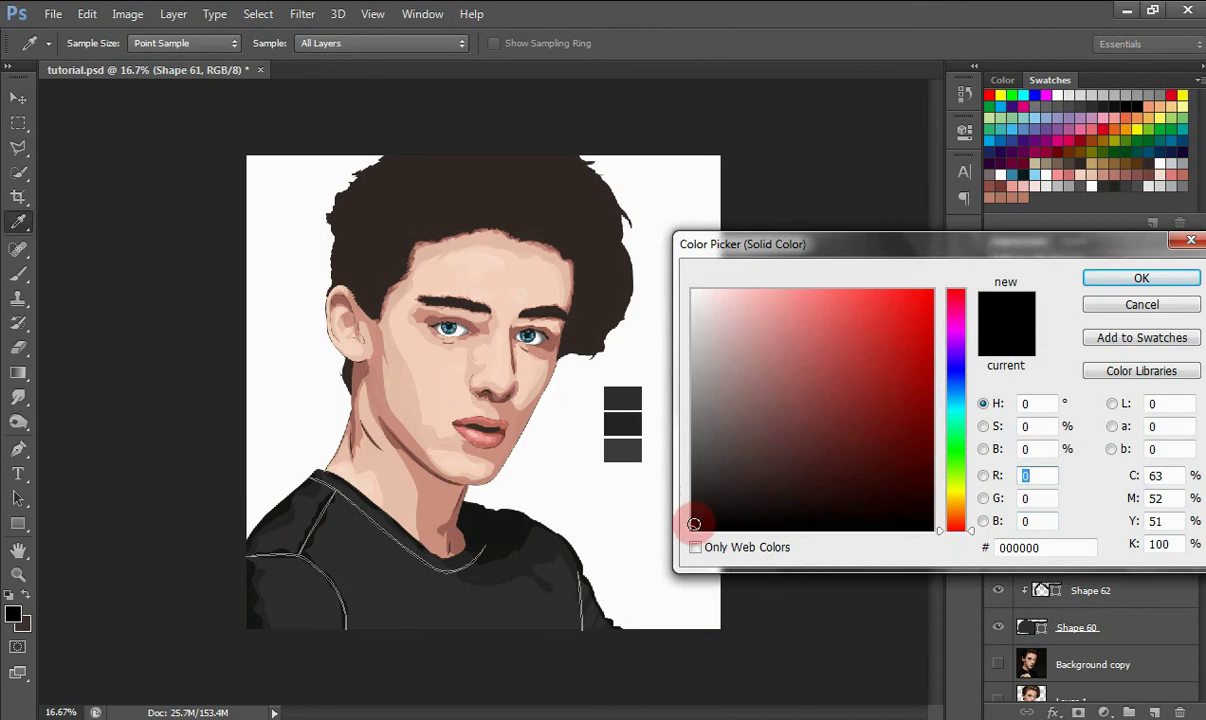
click(696, 521)
click(696, 518)
key(Return)
click(791, 577)
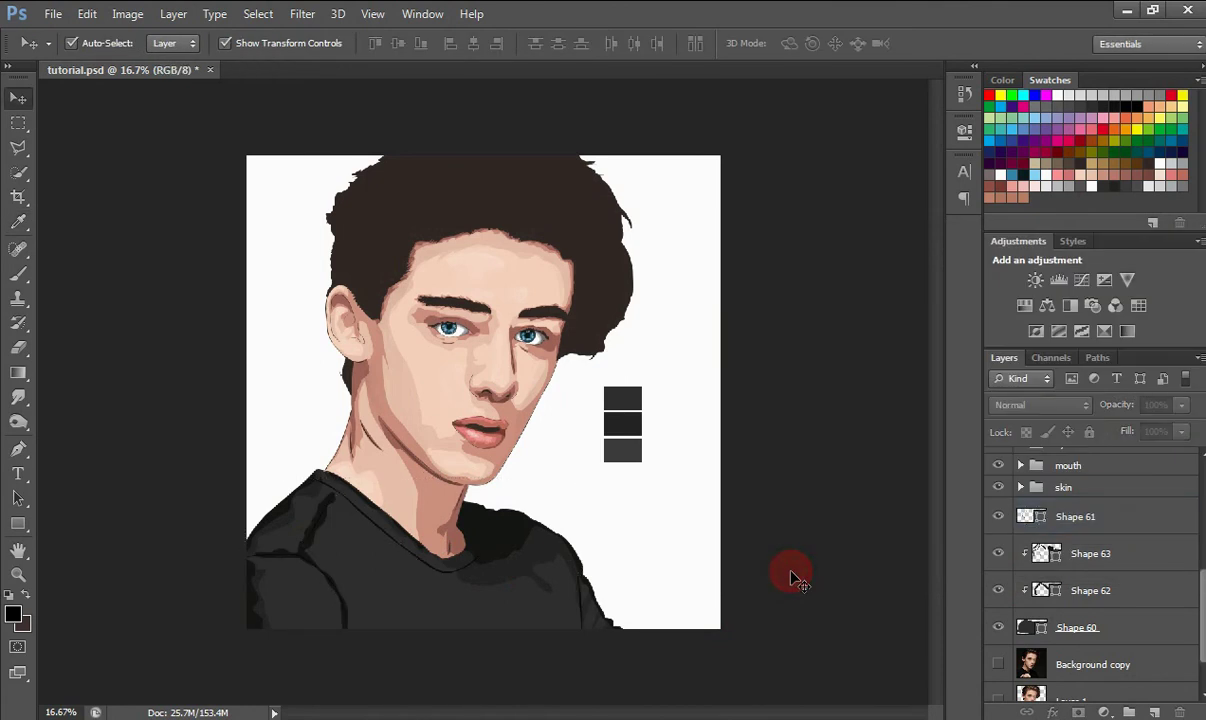
drag(1043, 514, 1082, 515)
click(880, 527)
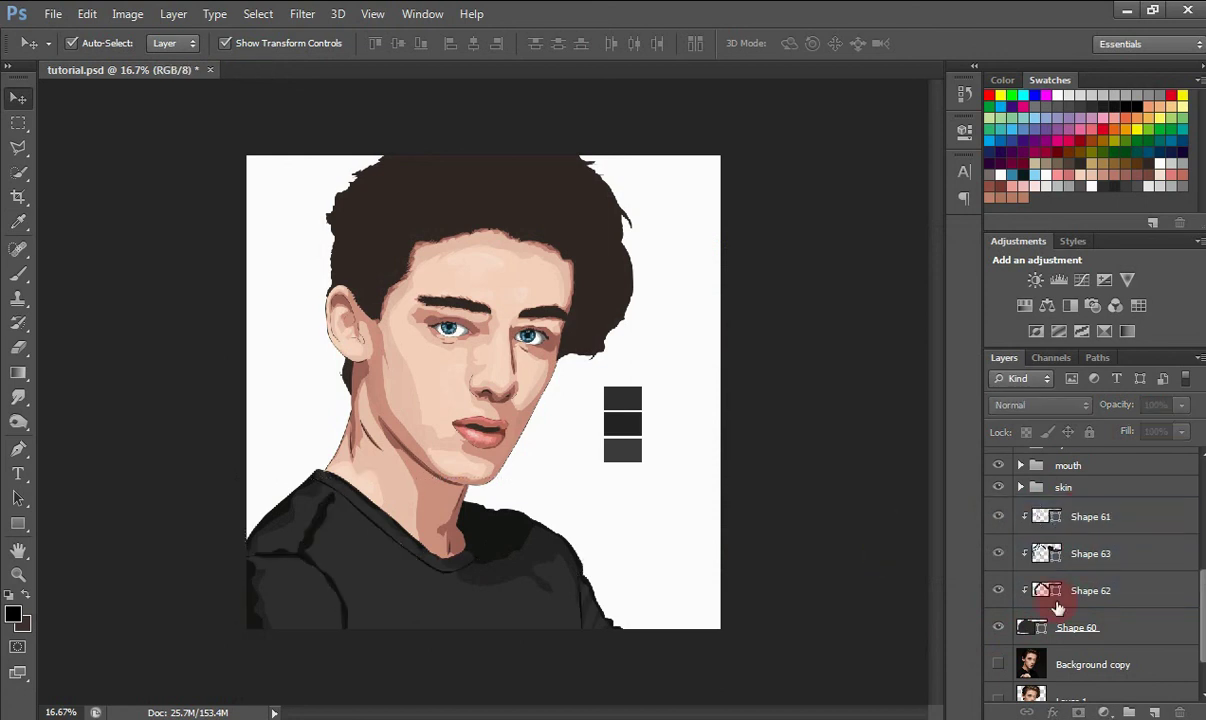
Recolour the Shape 60 shirt base to #282627 sampled from the chest shadow.
double_click(1032, 627)
click(522, 557)
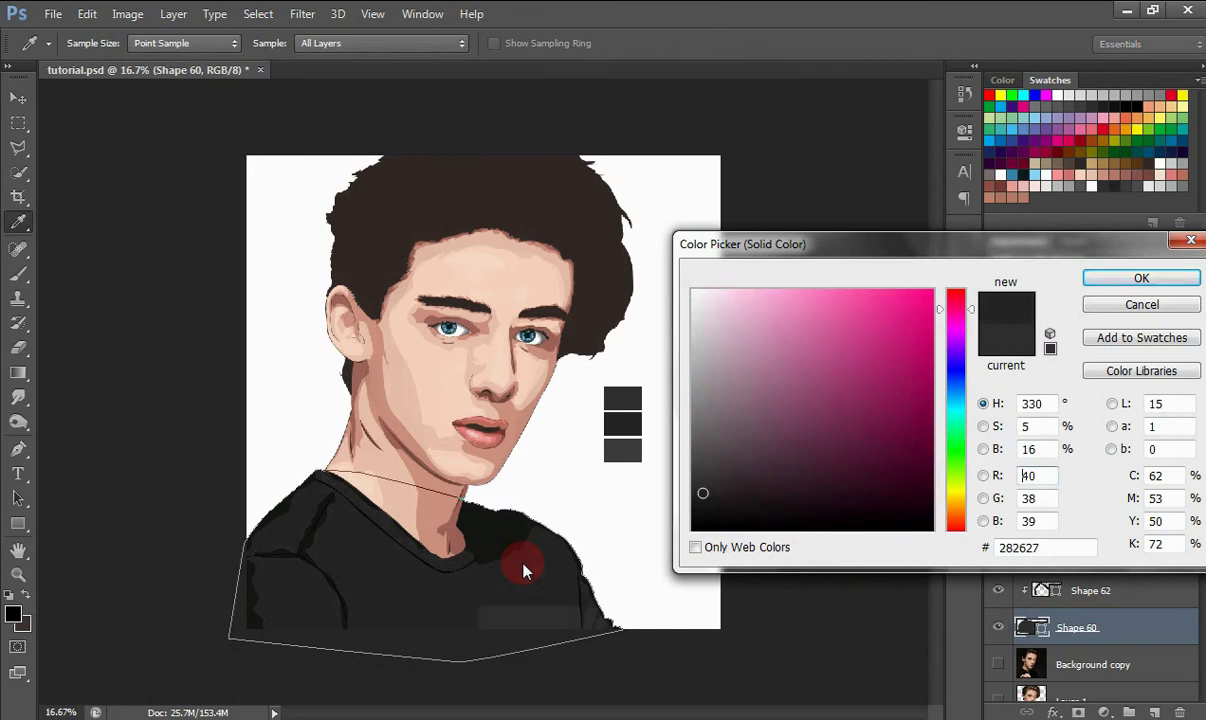
key(Return)
Recolour the Shape 62 shadow with the darker shade sampled from the left shoulder's seam shadow.
click(1067, 560)
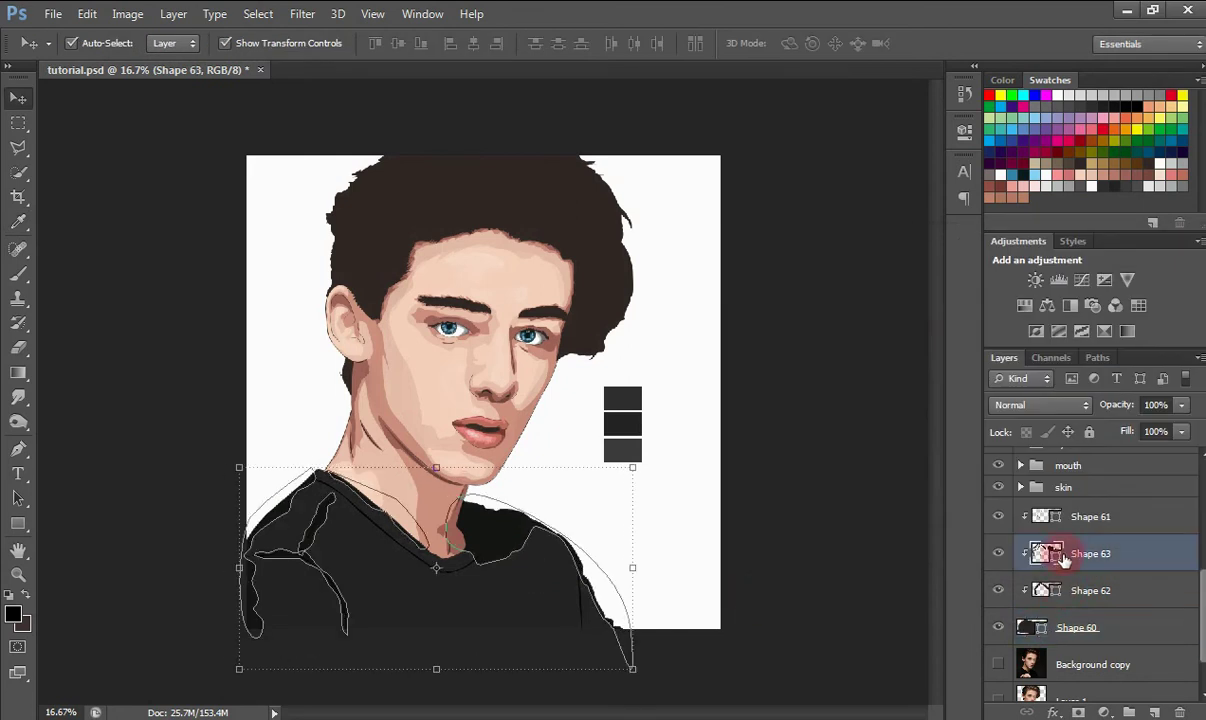
double_click(1038, 588)
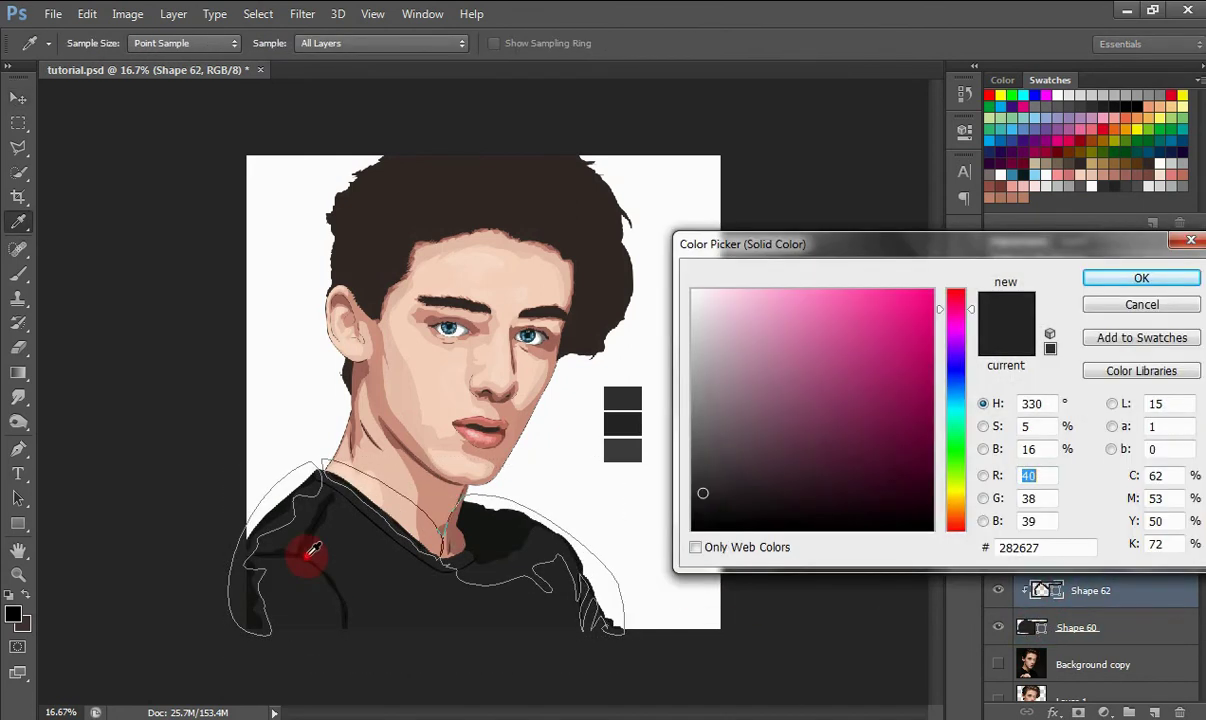
click(306, 563)
key(Return)
Darken the Shape 63 shadow fill to a shade slightly deeper than #181717.
click(1050, 555)
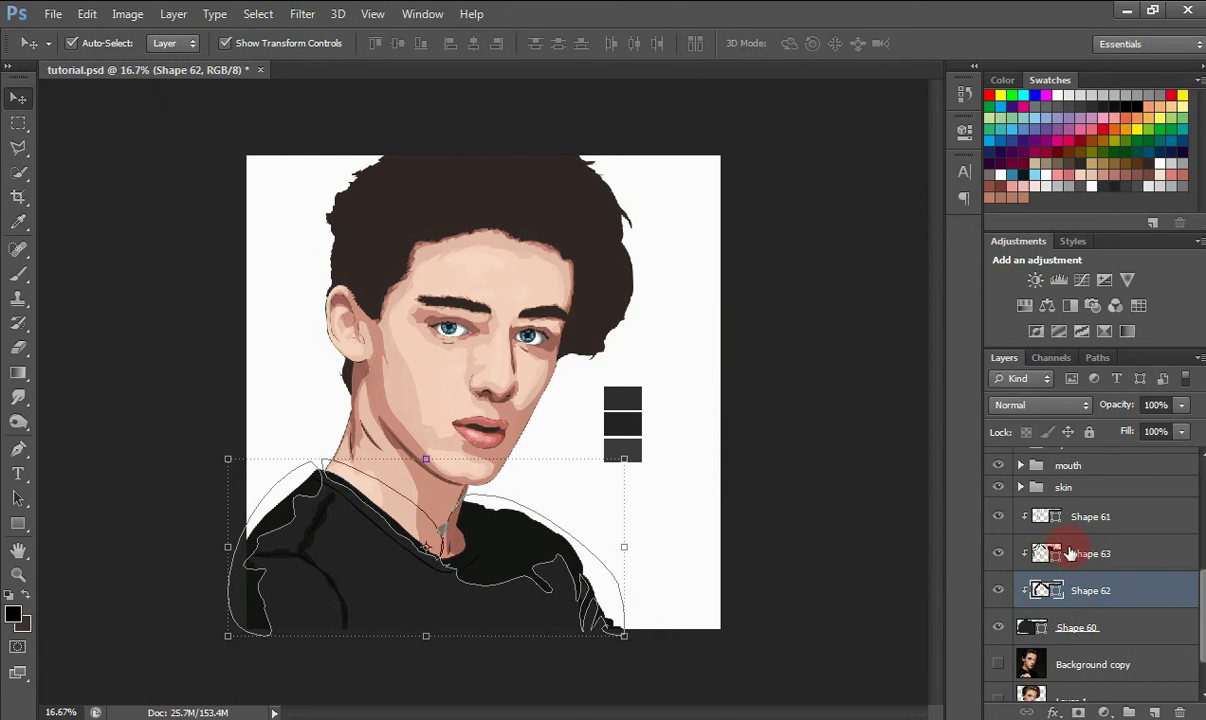
click(1062, 555)
double_click(1050, 555)
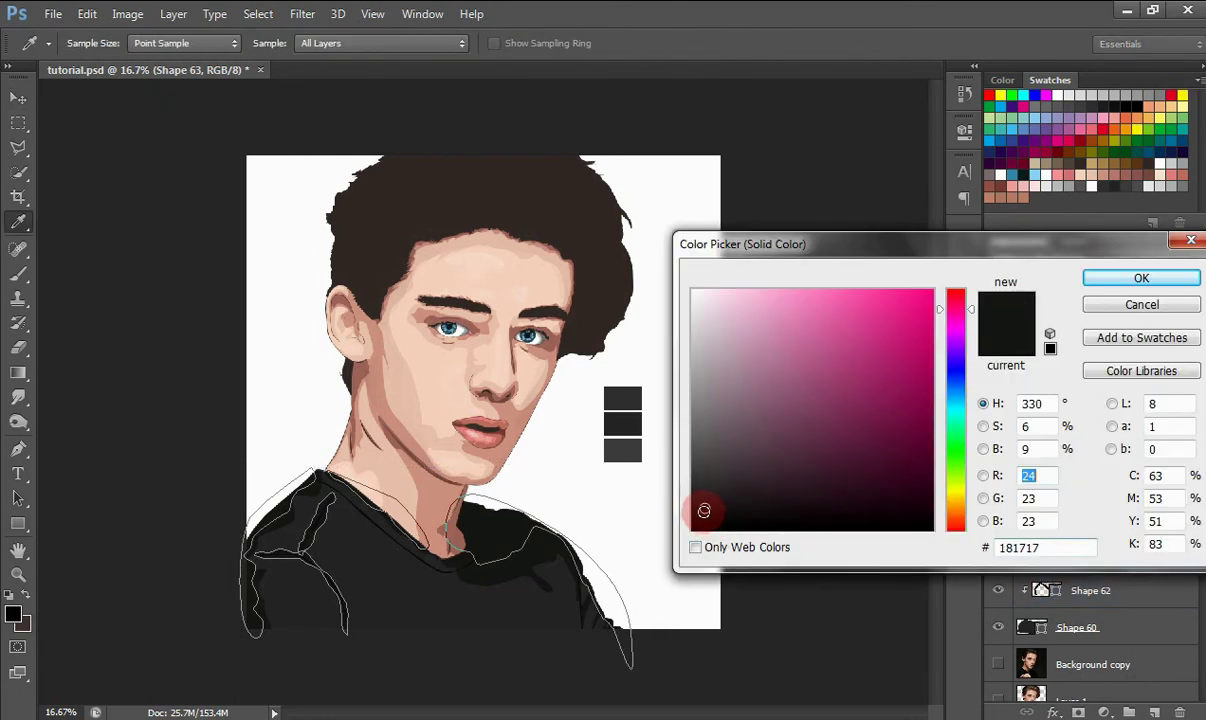
click(704, 514)
key(Return)
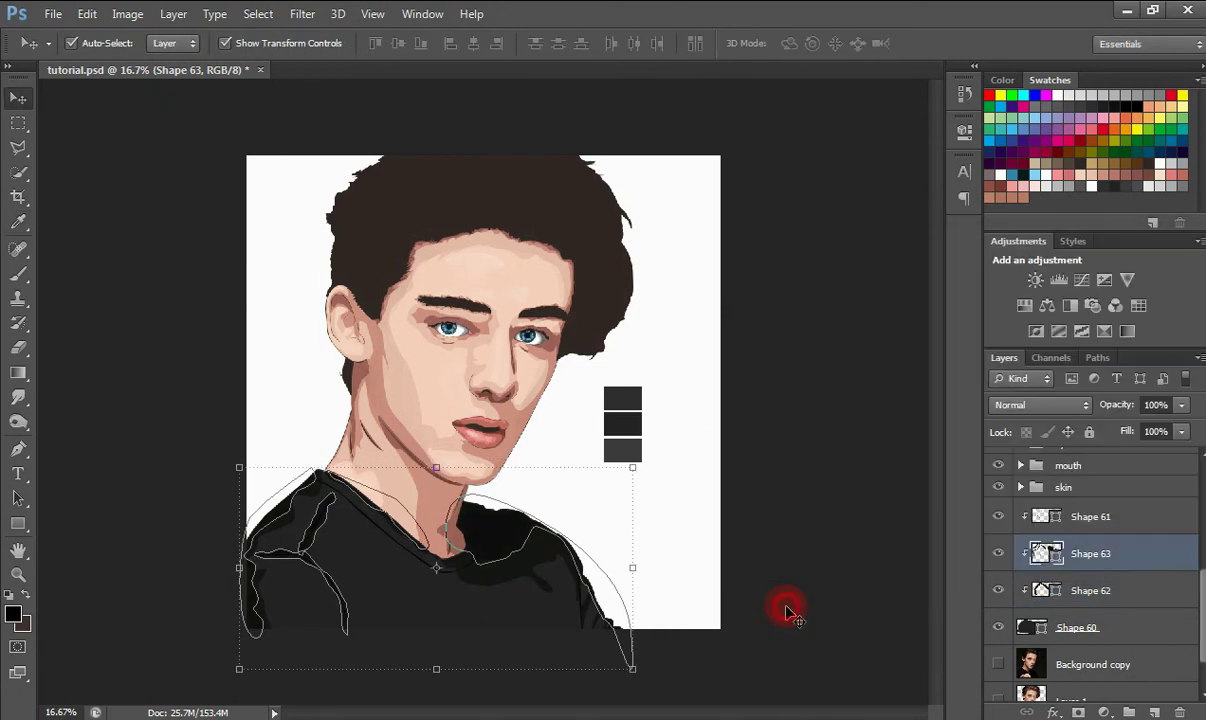
click(787, 608)
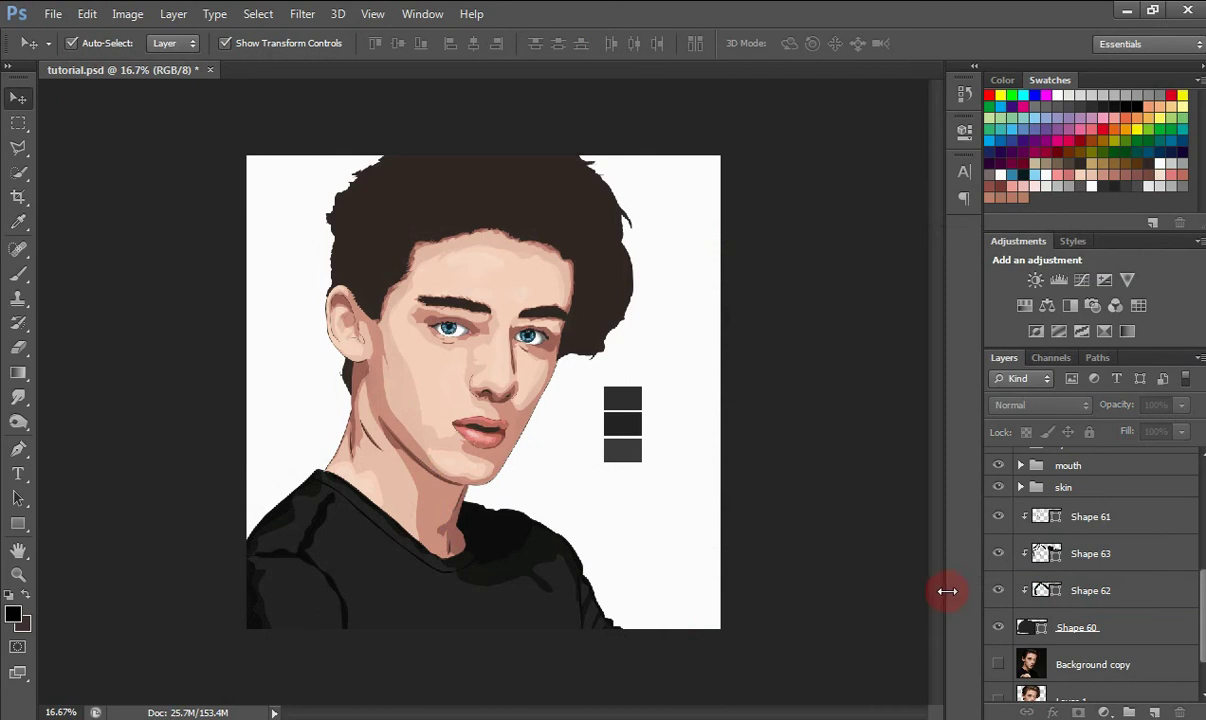
Using Combine Shapes on the Shape 62 layer, trace a wider shadow around the left shoulder's diagonal and armhole seams.
click(1118, 584)
click(1106, 548)
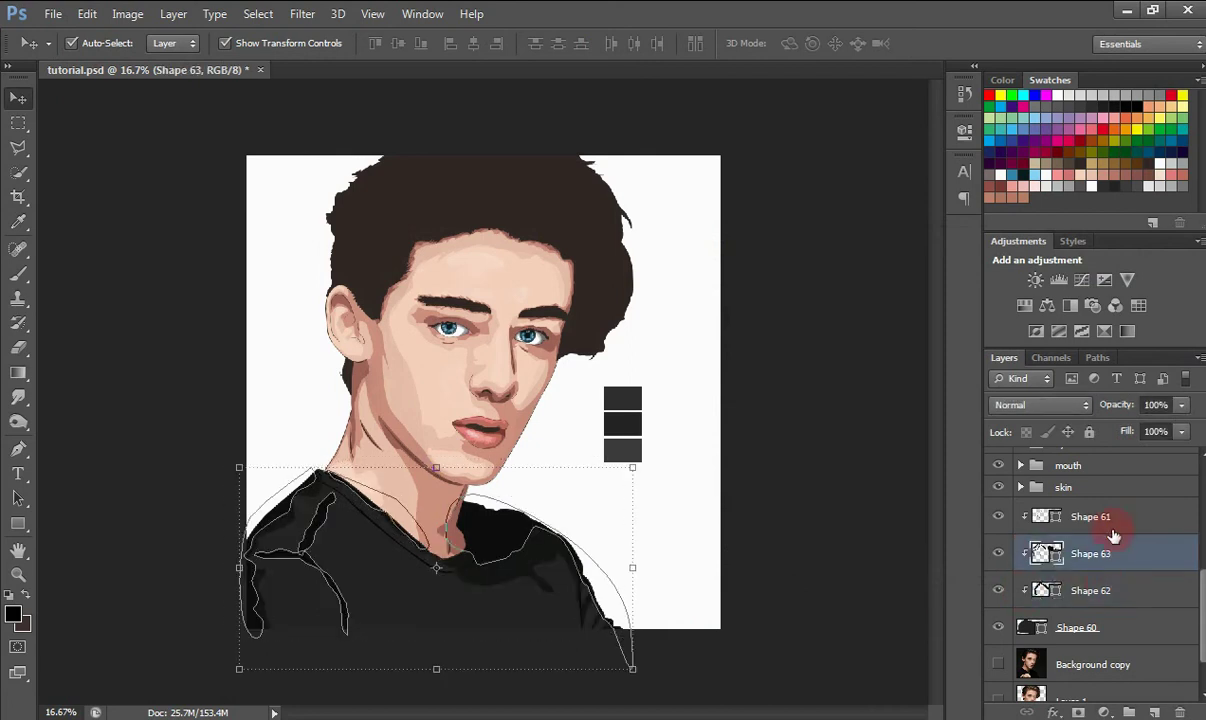
click(1108, 592)
key(ctrl+plus)
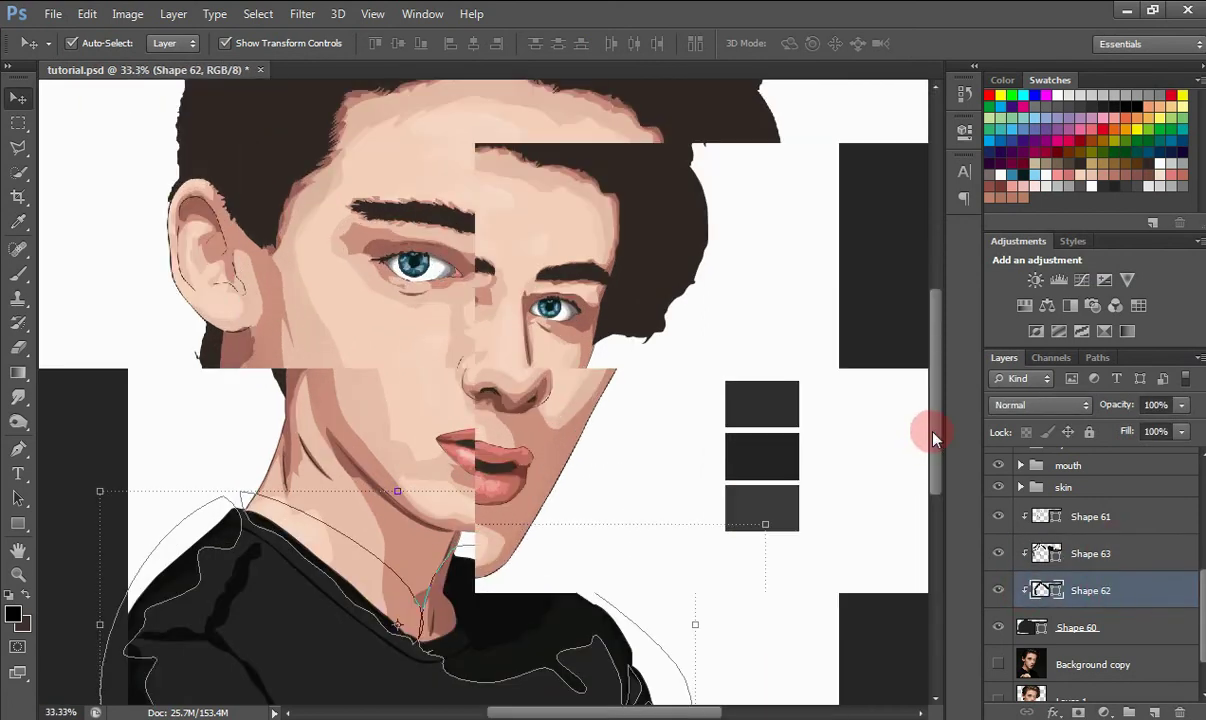
drag(935, 485, 942, 539)
drag(625, 709, 584, 715)
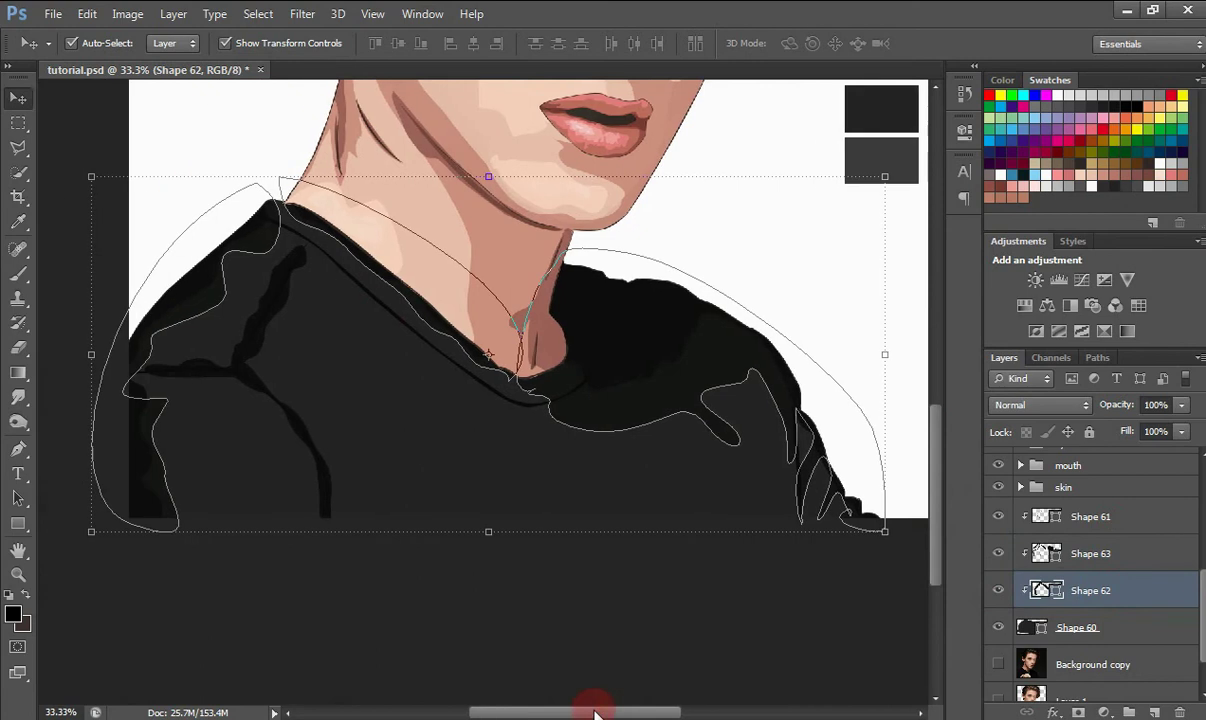
key(p)
click(553, 42)
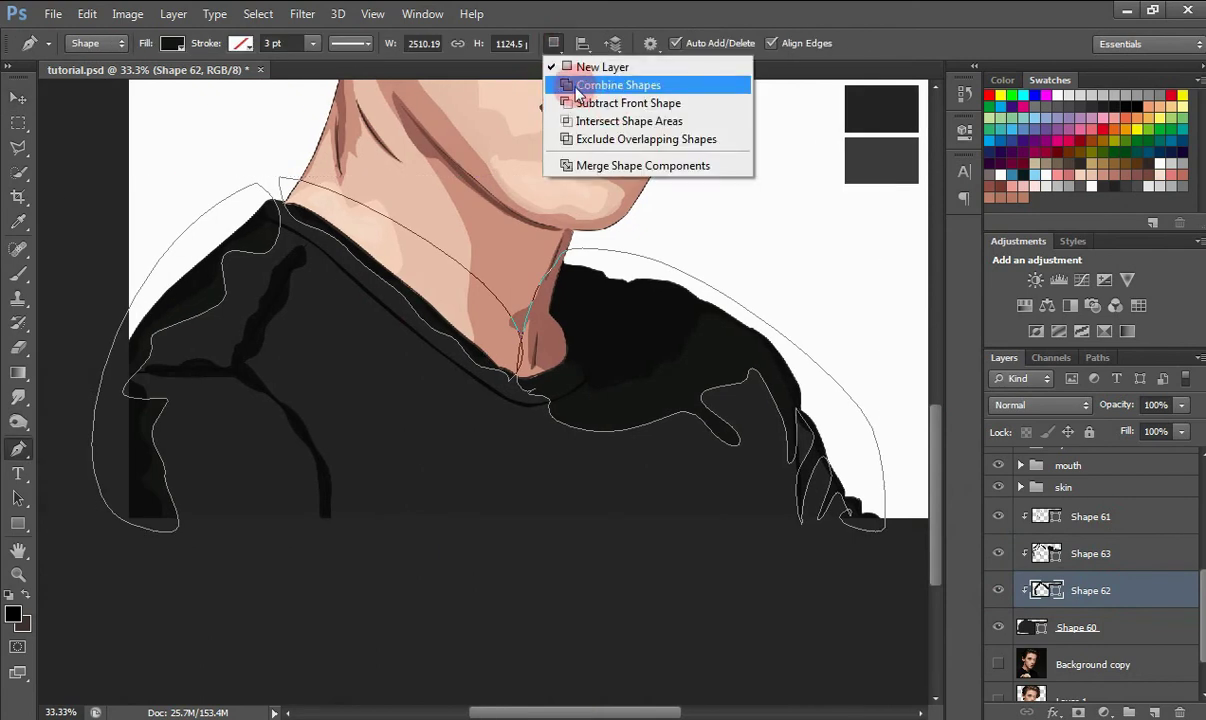
click(575, 85)
click(303, 243)
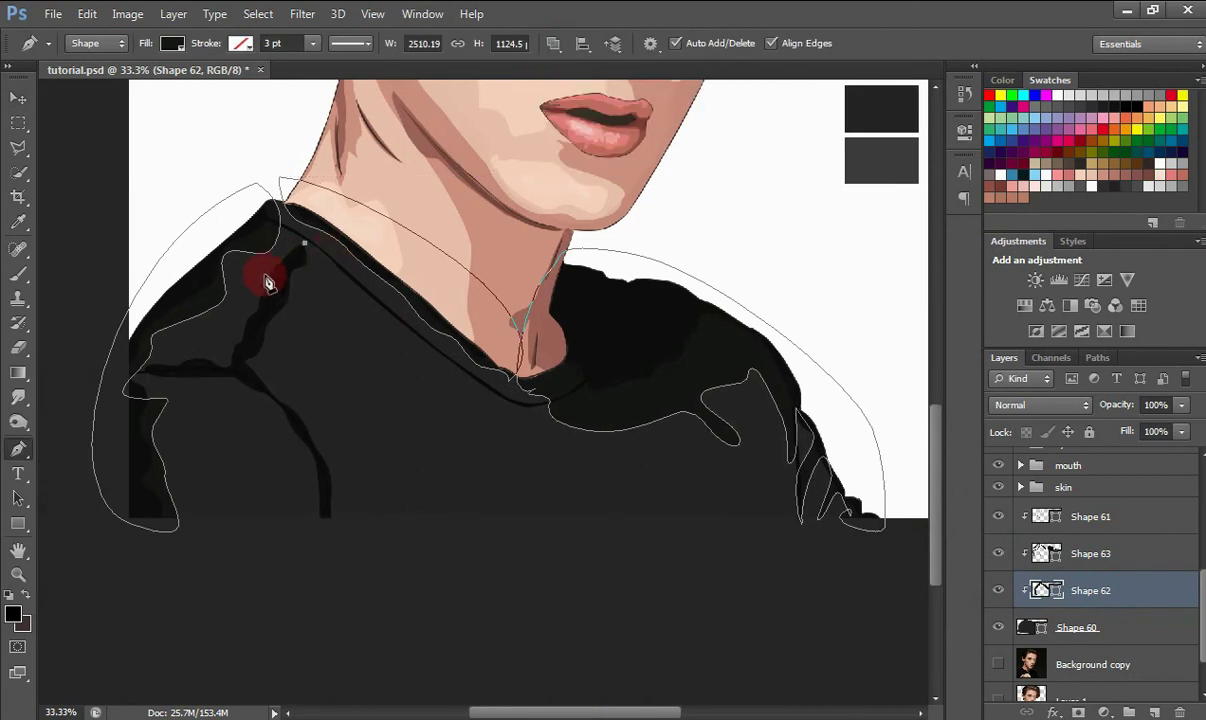
mouse_move(237, 329)
mouse_down()
mouse_move(231, 353)
mouse_move(148, 382)
mouse_move(222, 385)
mouse_move(285, 422)
mouse_move(319, 525)
mouse_move(336, 485)
mouse_move(315, 417)
mouse_move(259, 363)
mouse_move(296, 285)
mouse_up()
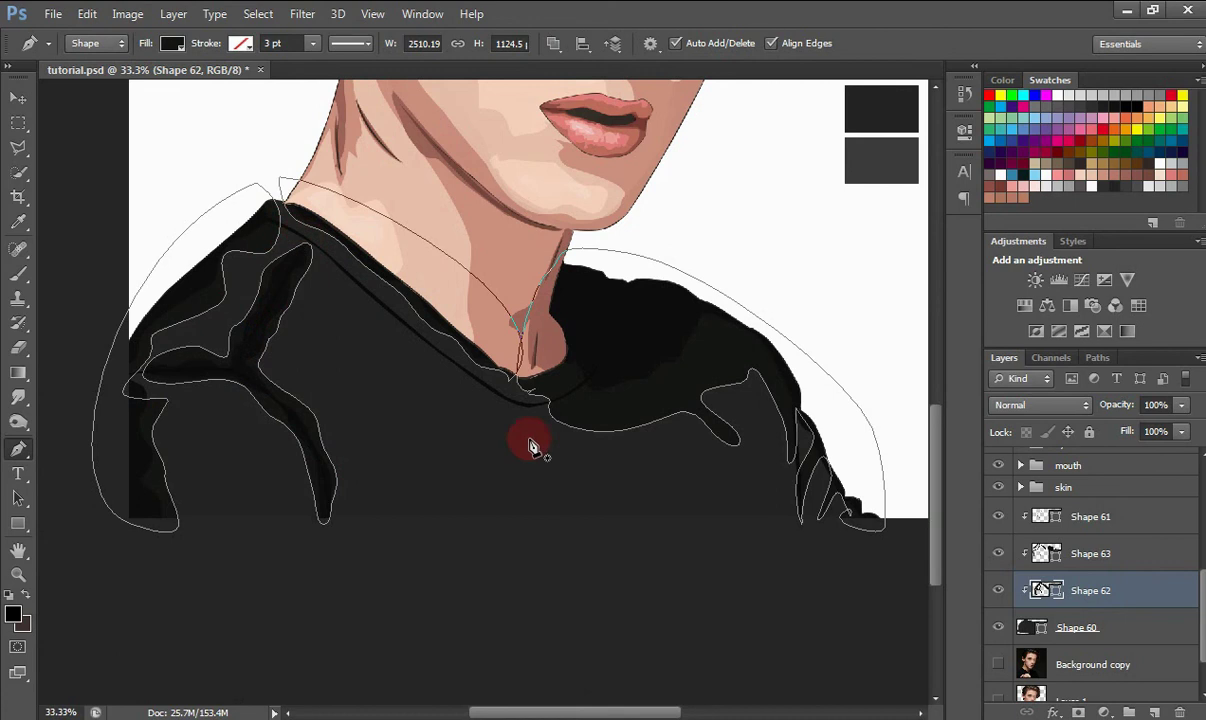
Add a shadow strip to the Shape 62 layer along the collar seam from the left shoulder to the neckline.
mouse_move(522, 397)
mouse_down()
mouse_move(520, 413)
mouse_move(474, 393)
mouse_move(292, 232)
mouse_move(410, 335)
mouse_move(527, 403)
mouse_move(546, 423)
mouse_move(528, 410)
mouse_move(546, 437)
mouse_move(537, 443)
mouse_up()
key(ctrl+minus)
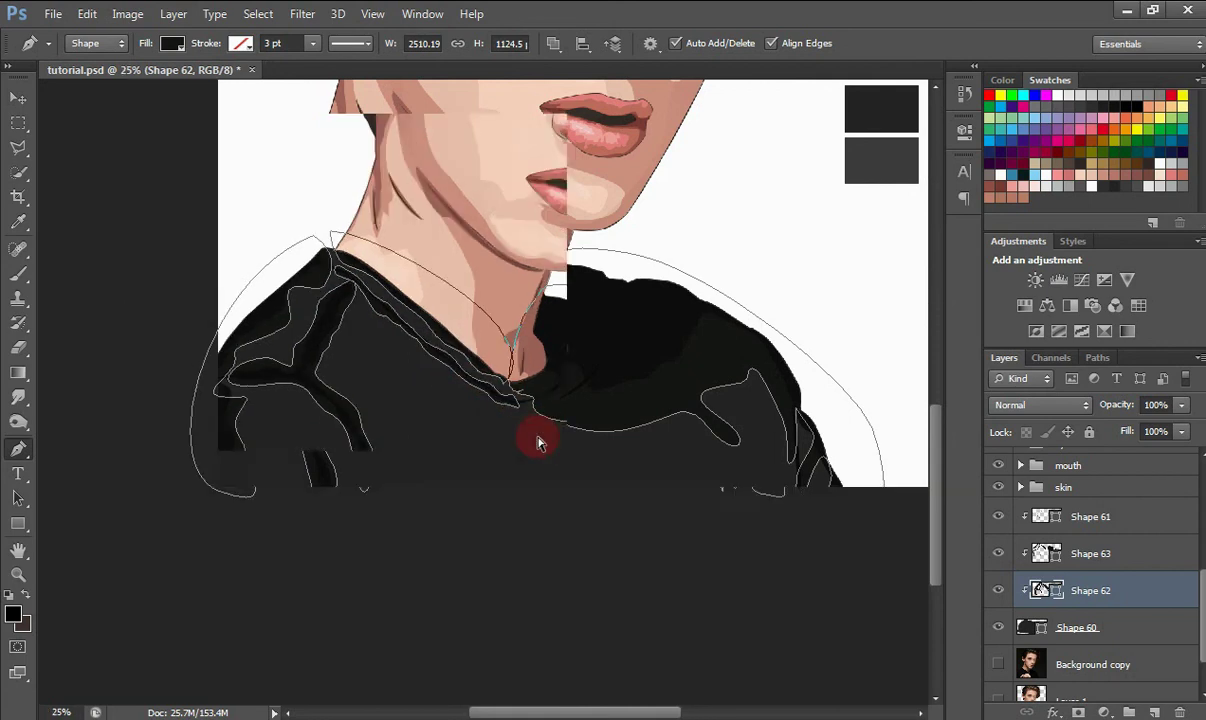
key(ctrl+minus)
key(v)
click(818, 474)
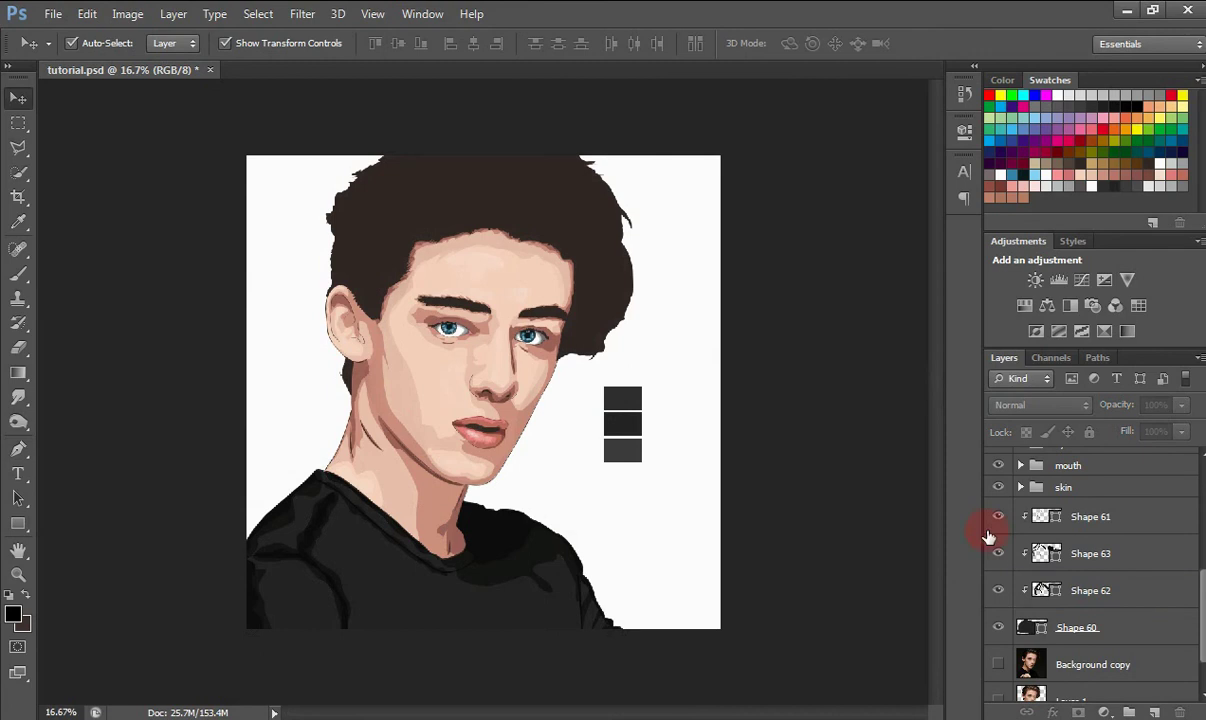
click(1065, 638)
click(1003, 590)
click(993, 554)
key(p)
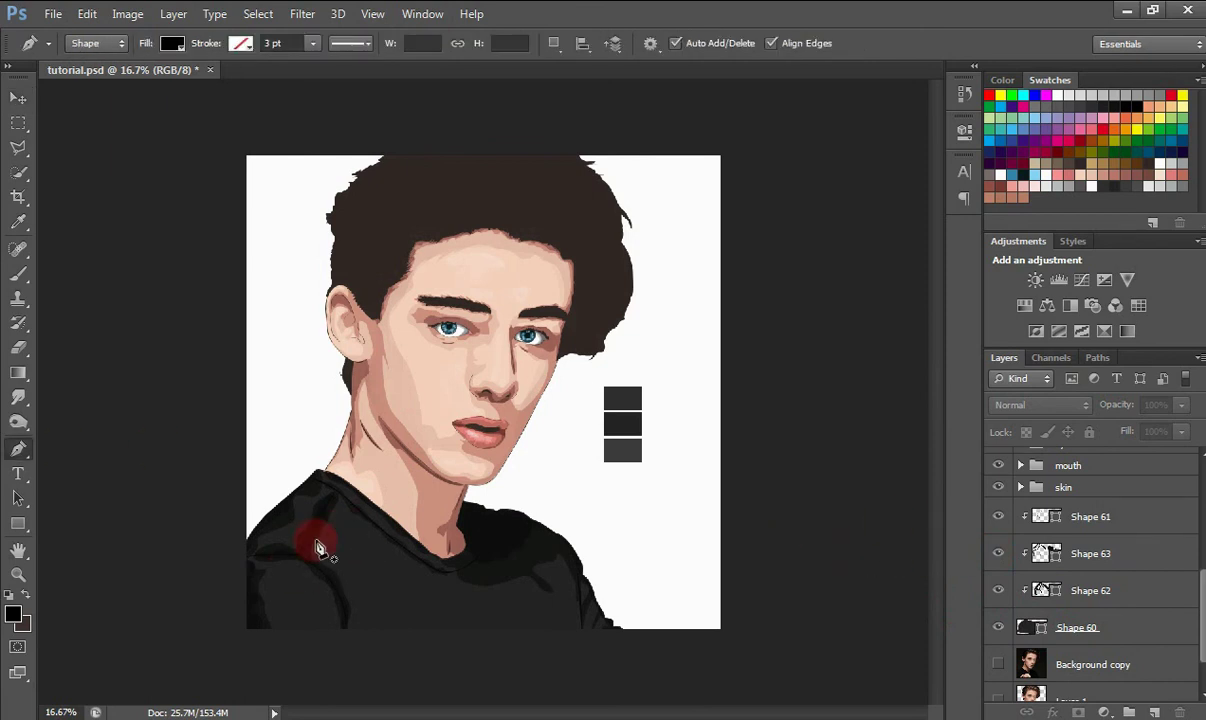
click(316, 551)
drag(343, 567, 299, 557)
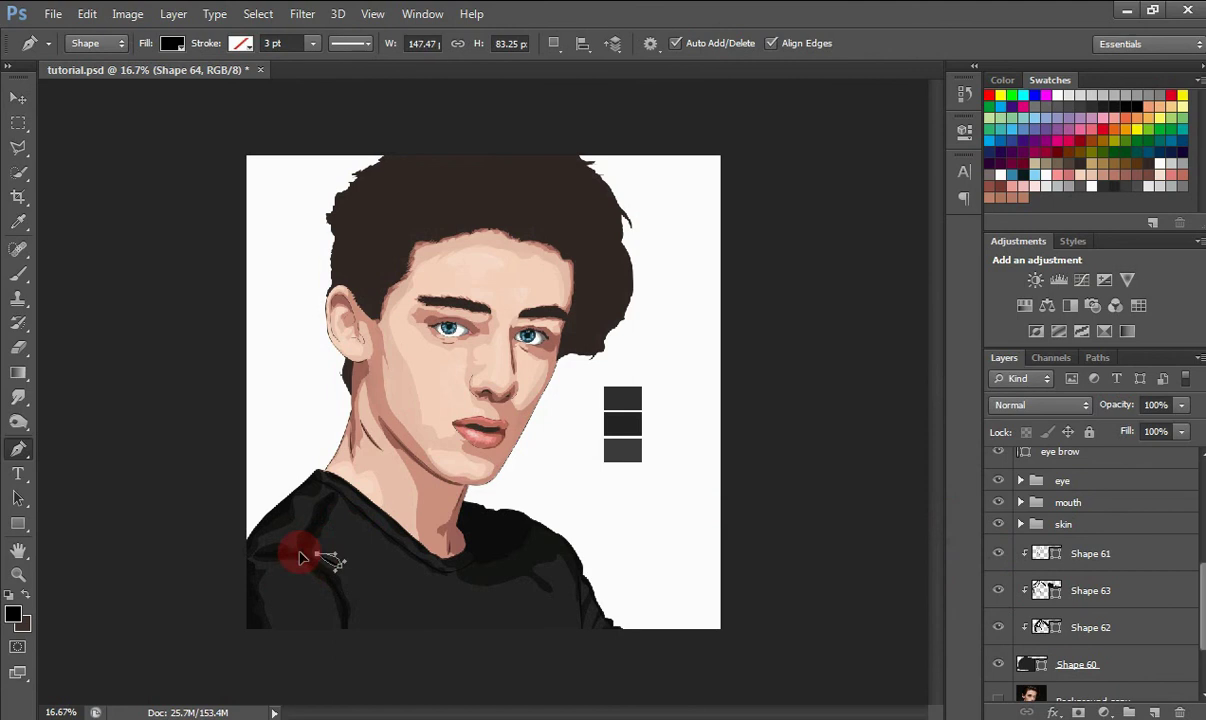
click(553, 43)
click(568, 80)
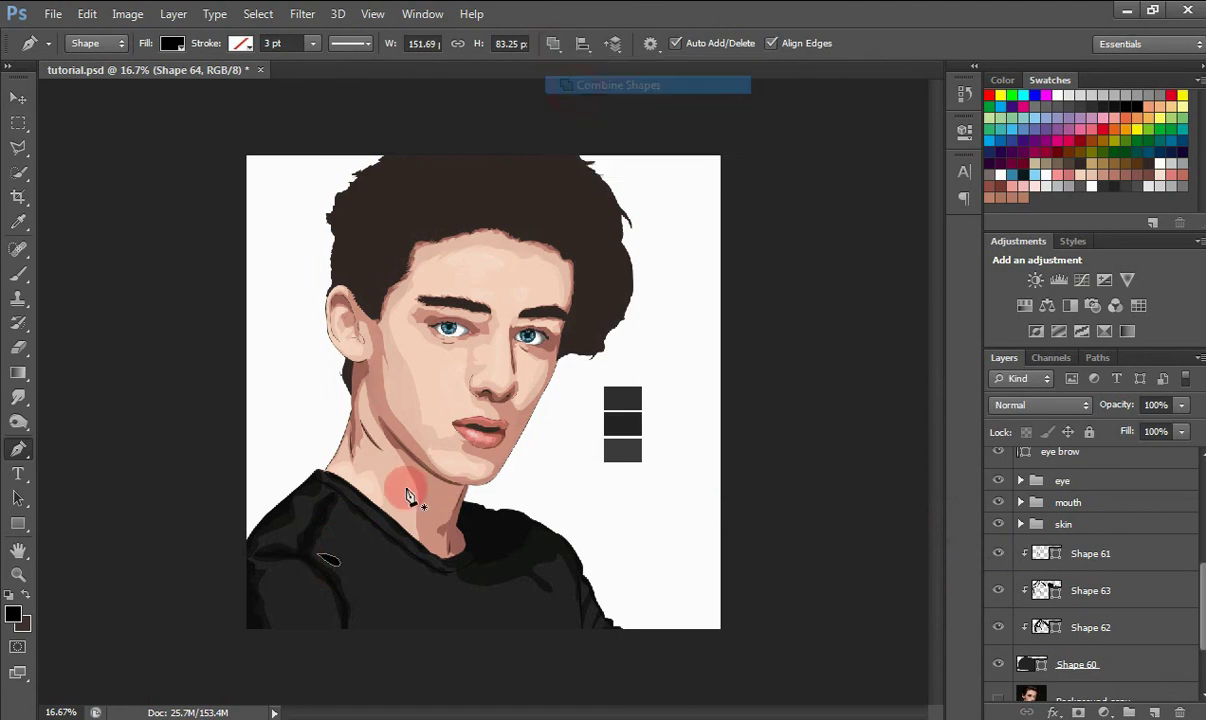
click(322, 546)
drag(1204, 577, 1203, 478)
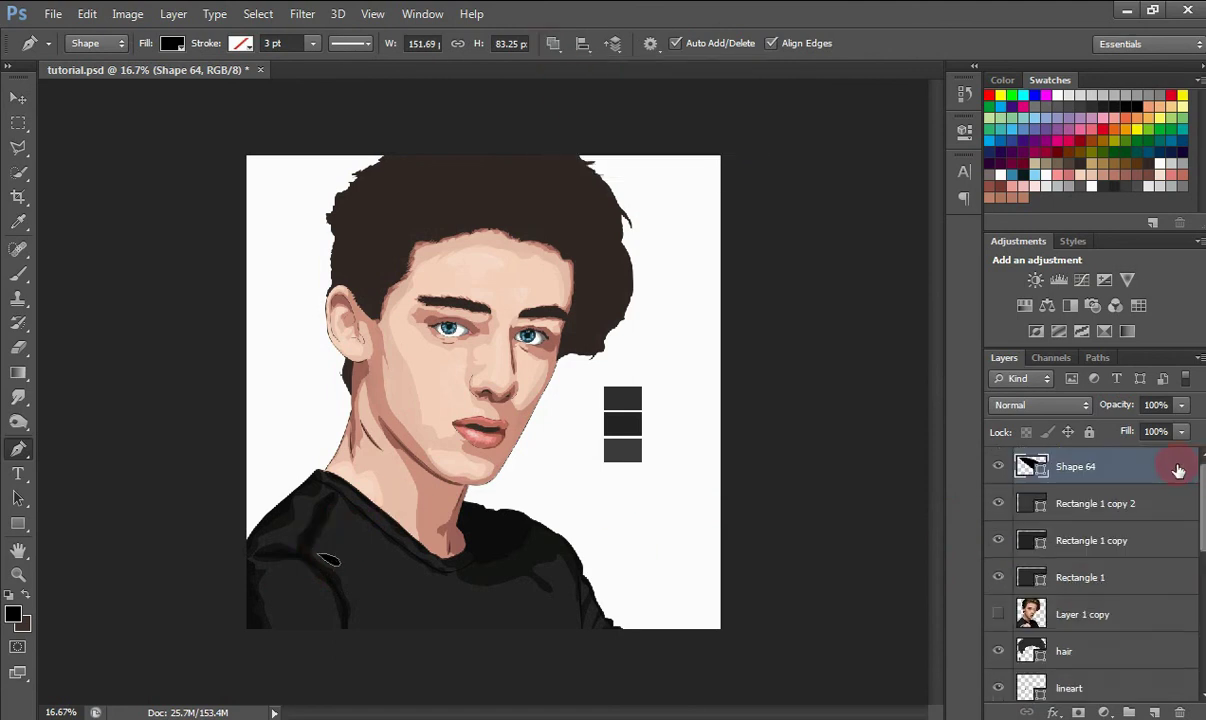
key(Delete)
Show the Layer 1 copy reference photo and set the Pen tool to draw a new shape layer above Shape 61.
click(997, 578)
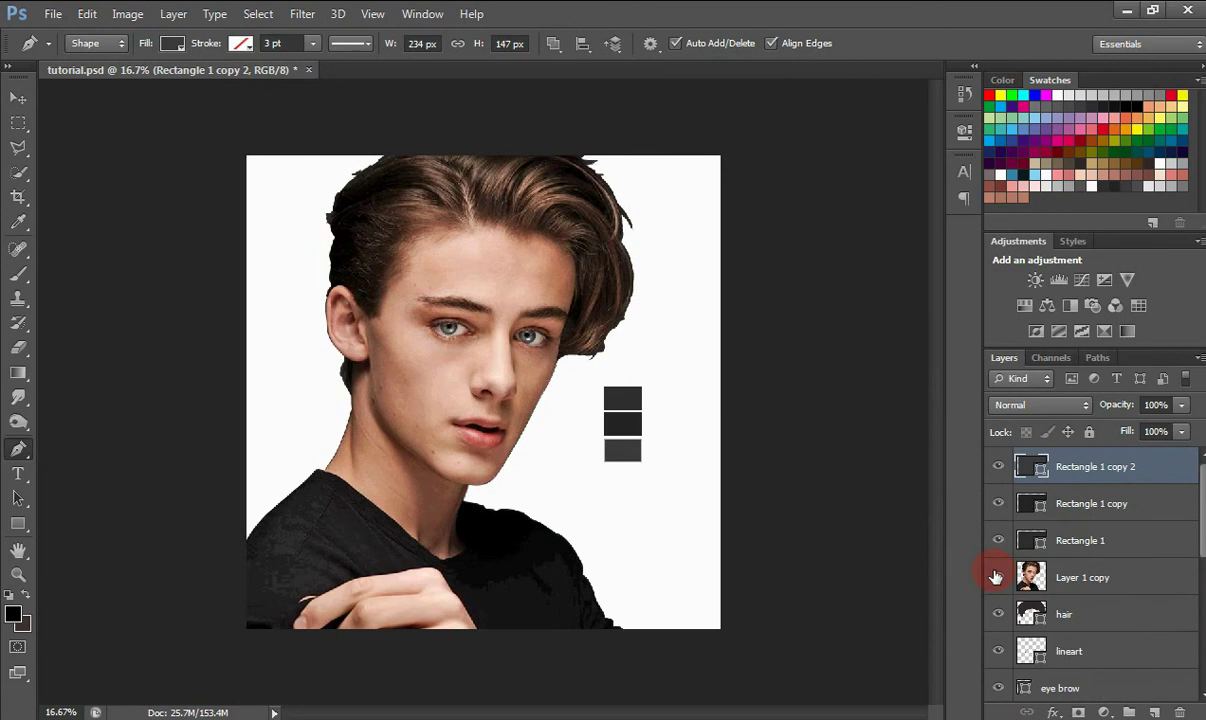
drag(1202, 546, 1200, 638)
key(ctrl+plus)
click(1138, 556)
drag(636, 713, 588, 714)
drag(932, 456, 932, 477)
click(414, 505)
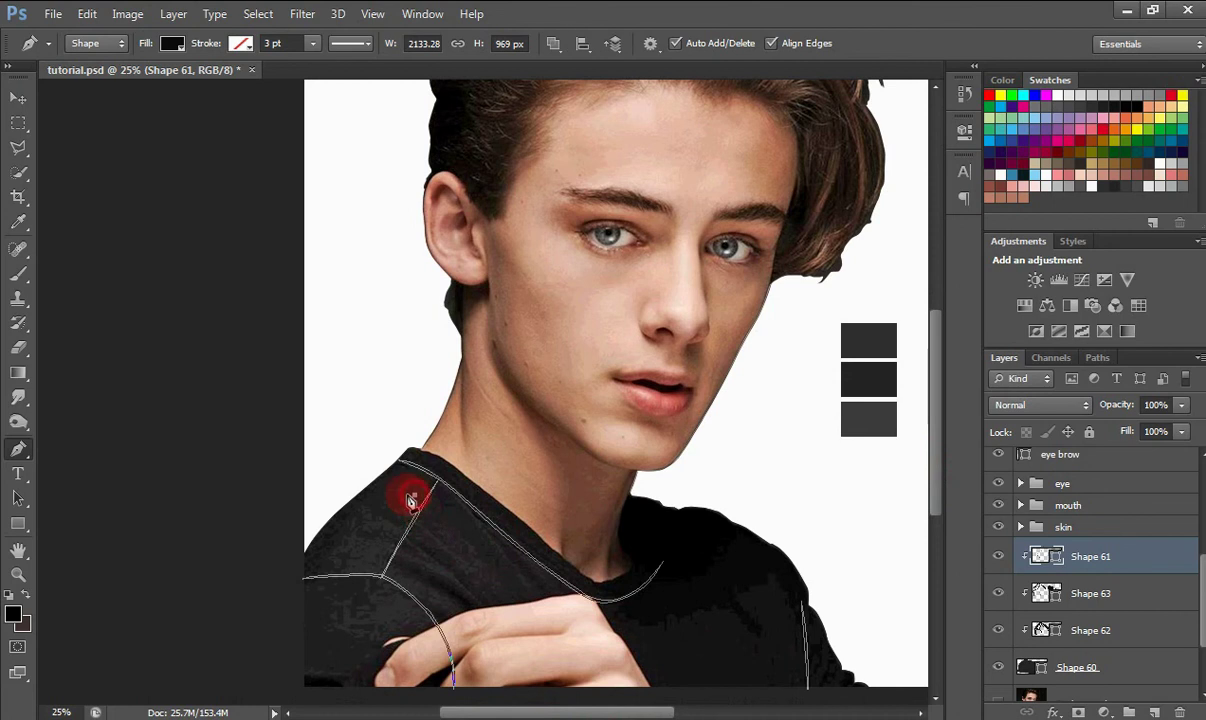
click(553, 43)
click(616, 69)
Trace a closed, jagged-edged highlight shape over the left shoulder's lit fabric, from below the collar down to the hand.
click(414, 500)
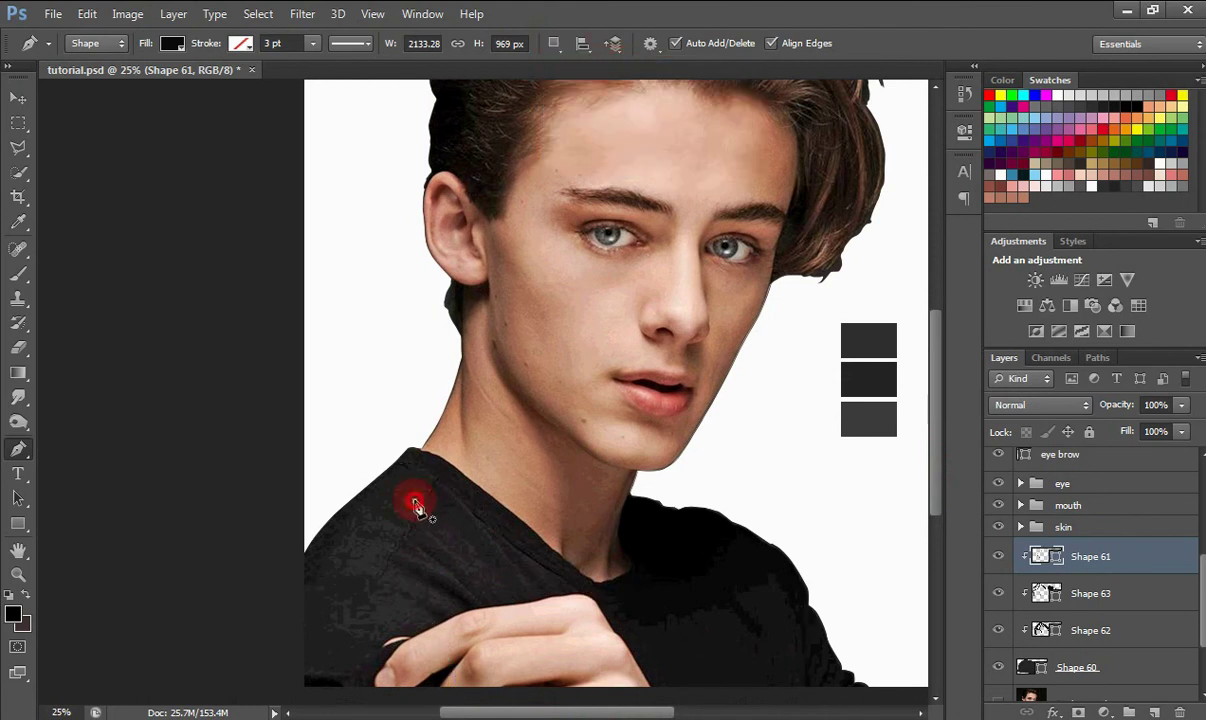
drag(402, 495, 403, 537)
click(410, 512)
click(391, 506)
drag(383, 524, 355, 533)
click(363, 507)
click(343, 542)
click(328, 557)
click(342, 563)
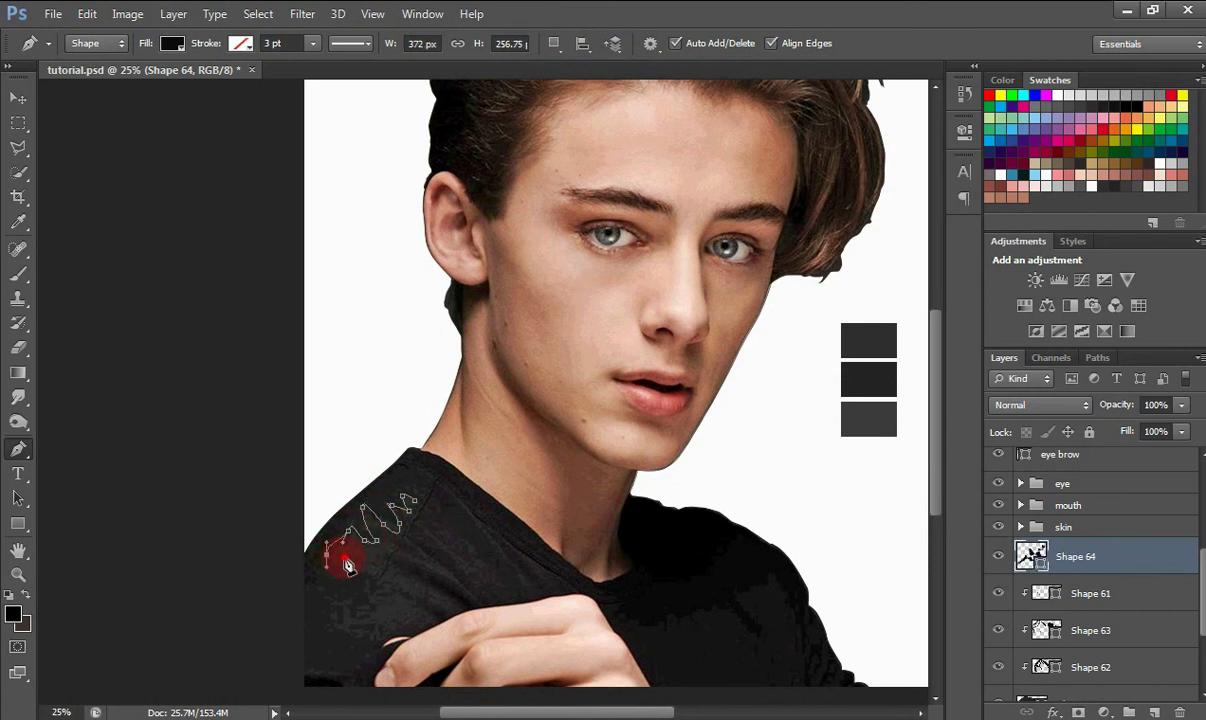
drag(373, 591, 384, 637)
drag(409, 620, 521, 600)
click(425, 603)
drag(453, 574, 462, 541)
click(412, 497)
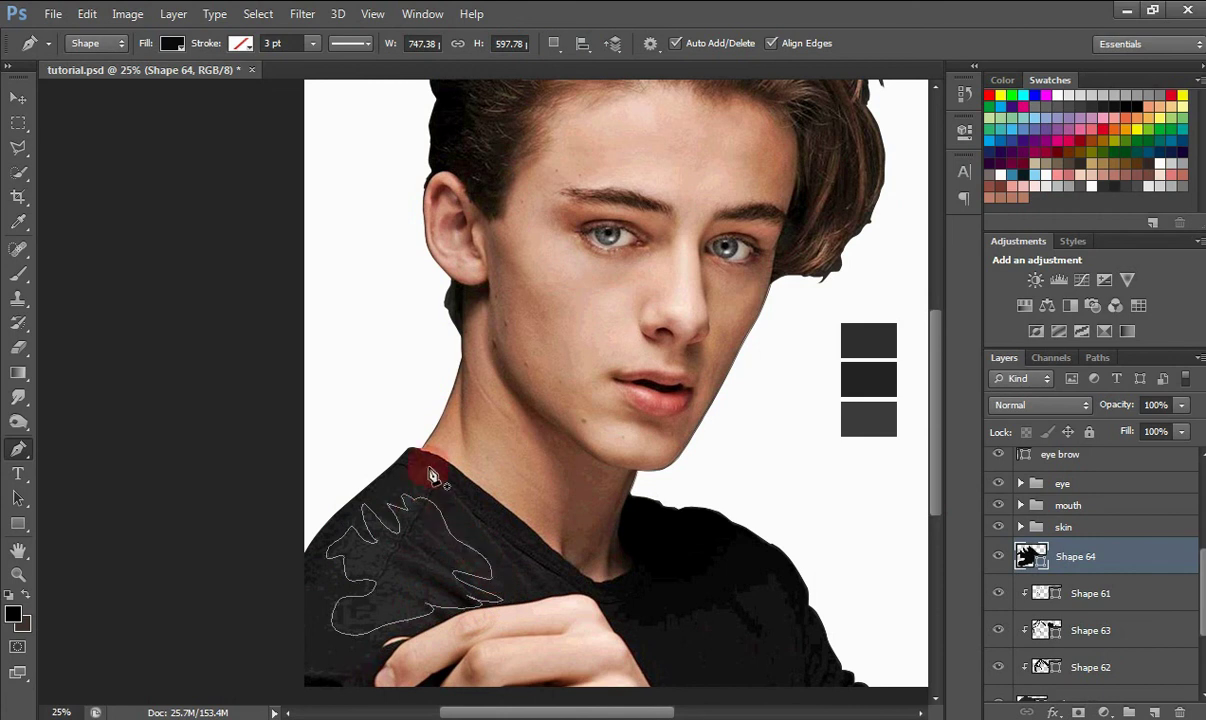
Using Combine Shapes, add a narrow pointed highlight sliver to Shape 64 beside the collar seam, running from the left shoulder towards the chest.
click(553, 43)
click(609, 95)
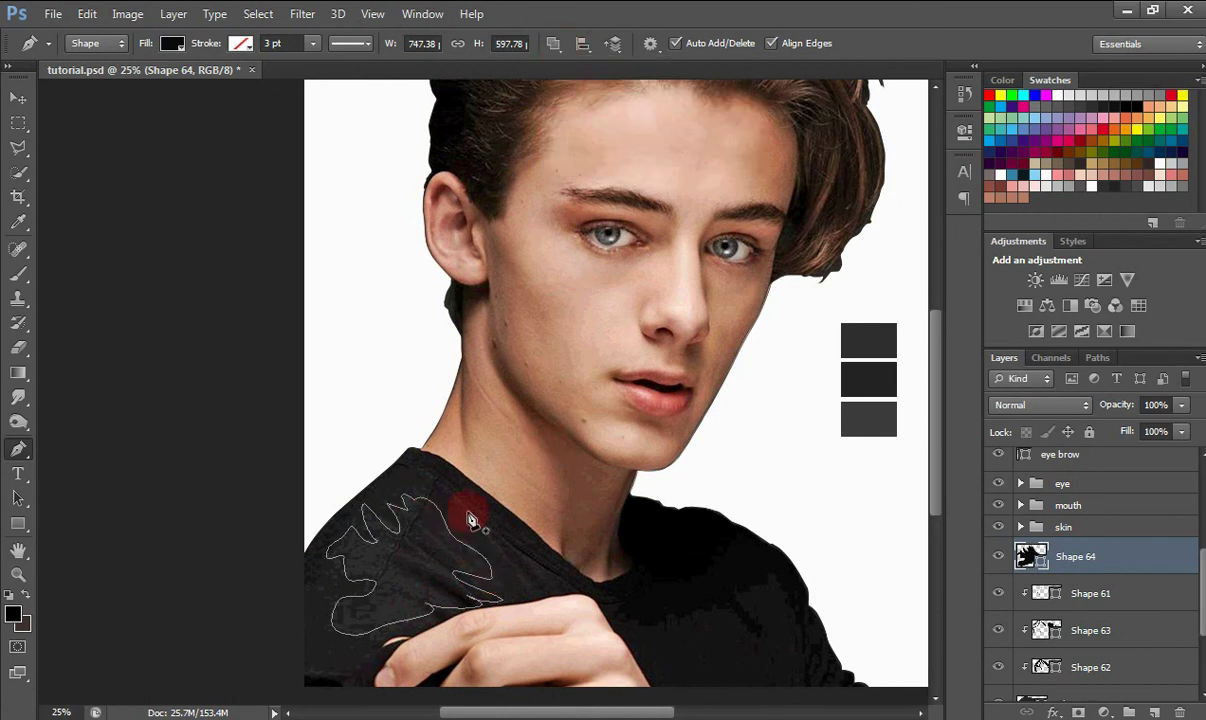
click(436, 484)
click(466, 510)
click(478, 526)
click(500, 570)
click(525, 577)
click(543, 583)
drag(526, 559, 464, 497)
click(433, 489)
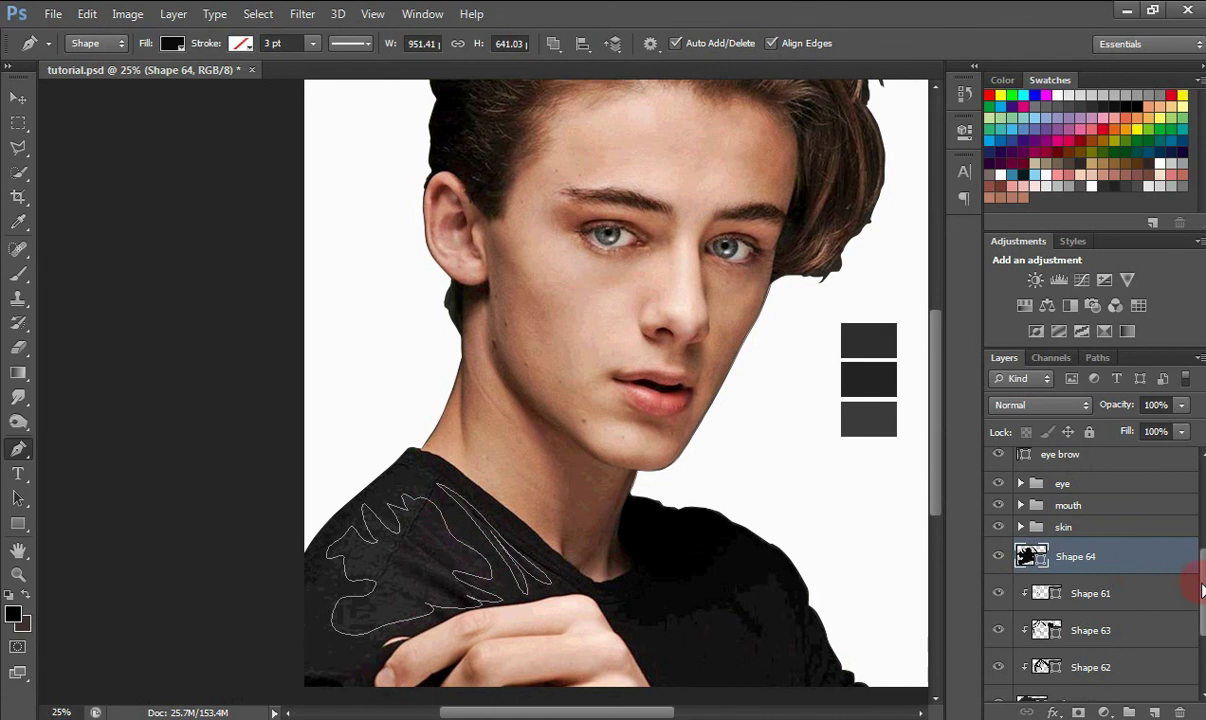
Hide the Layer 1 copy reference photo.
drag(1203, 590, 1203, 490)
click(999, 577)
key(ctrl+minus)
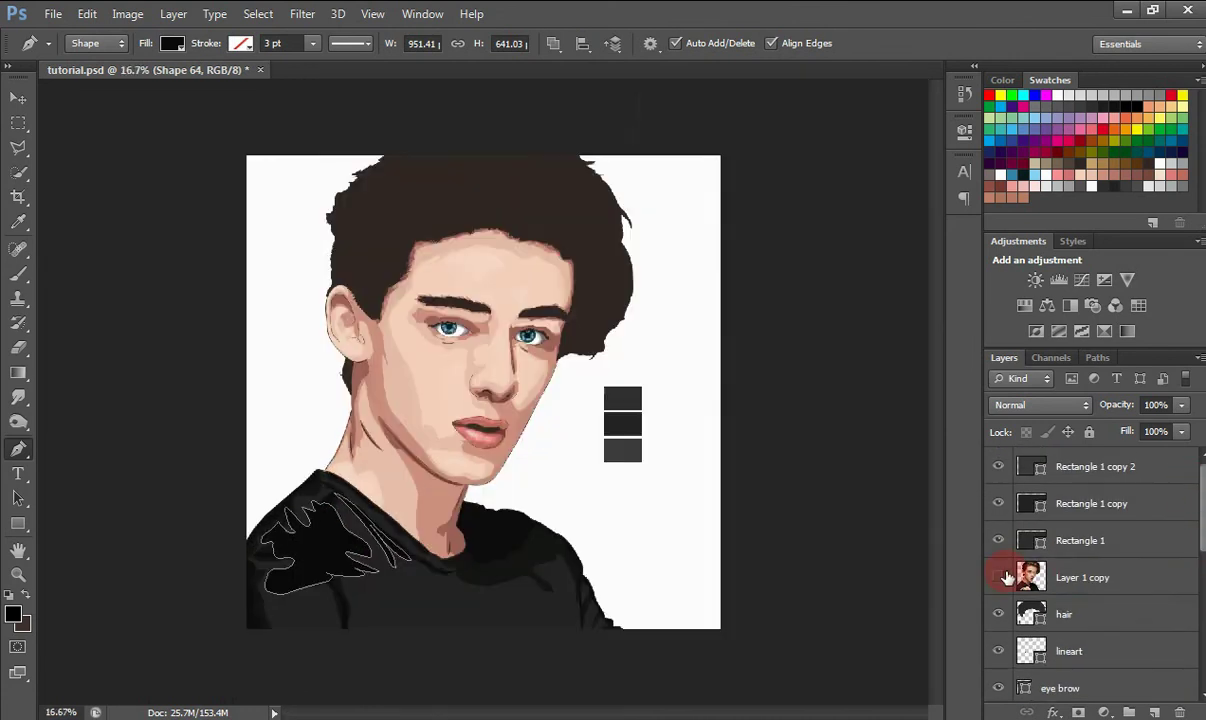
Recolour the Shape 64 highlight to #312f31, sampled from the uppermost grey swatch rectangle beside the face.
drag(1203, 553, 1201, 627)
click(1040, 588)
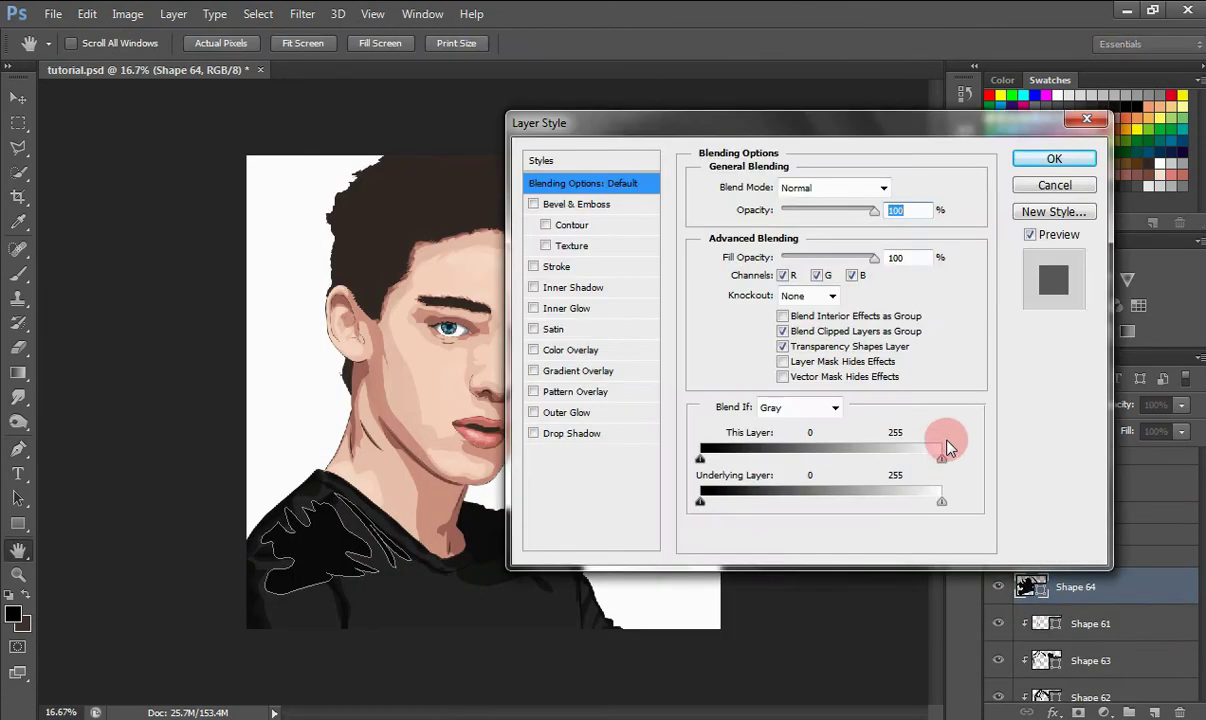
key(Escape)
double_click(1031, 586)
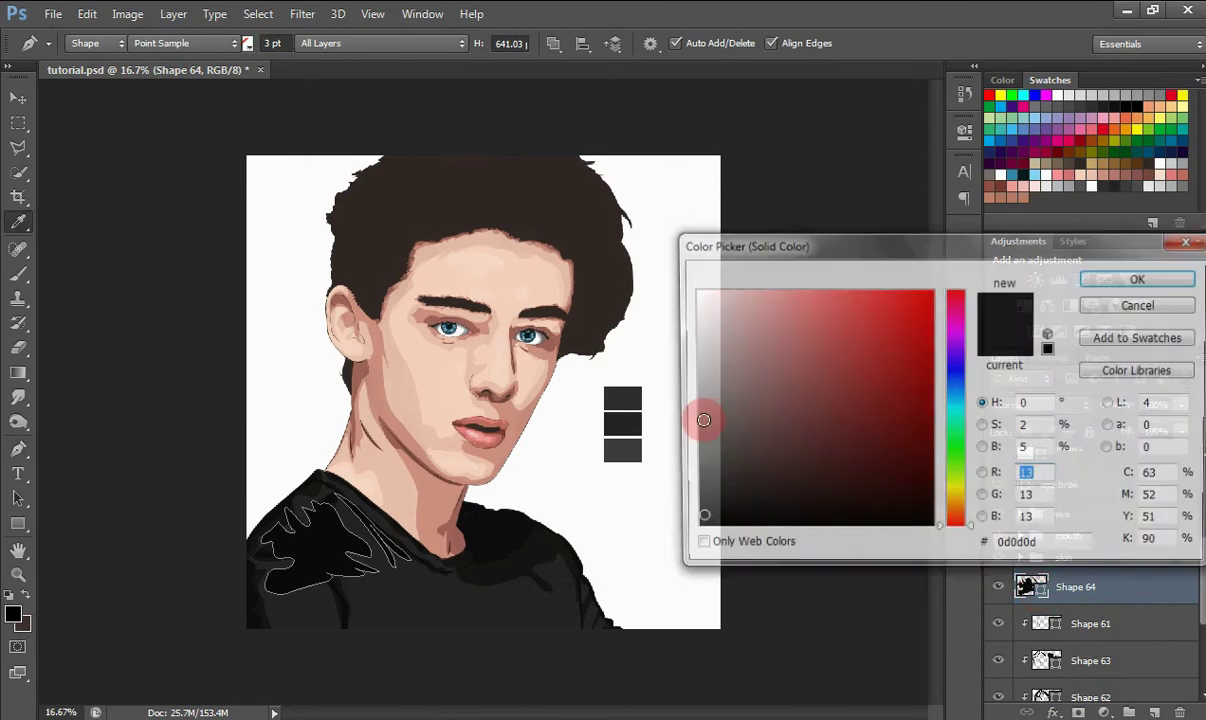
click(612, 445)
click(615, 400)
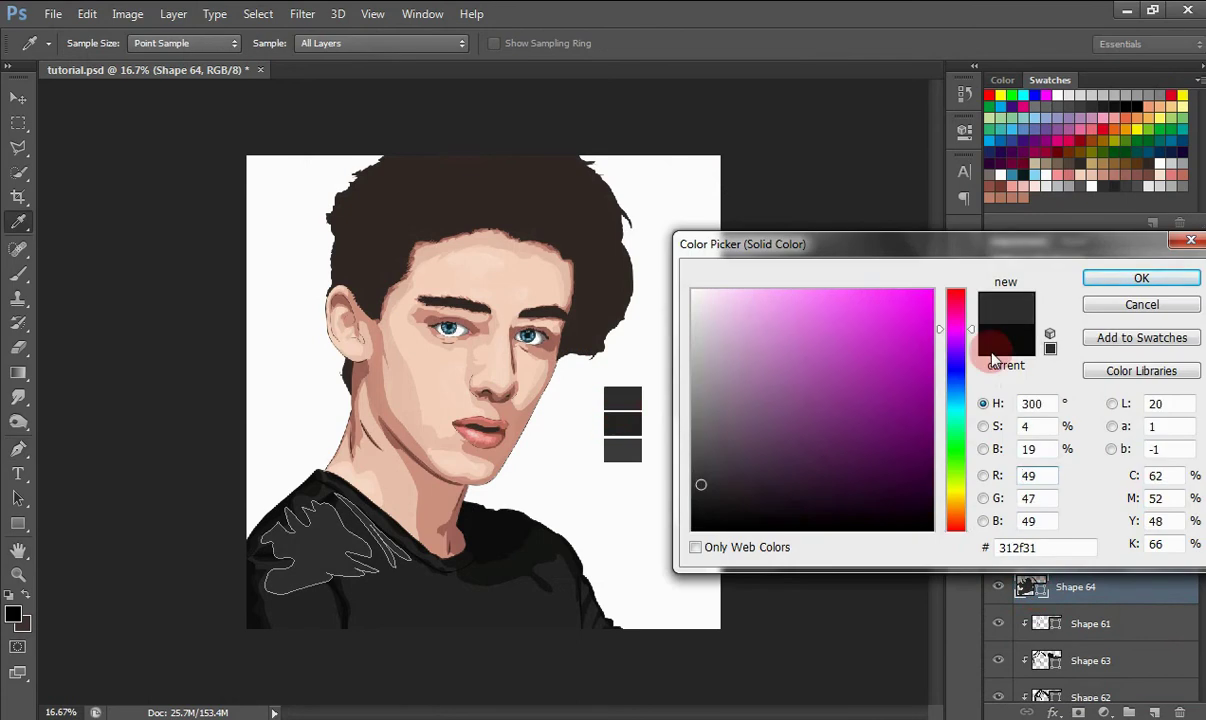
click(1141, 278)
click(910, 616)
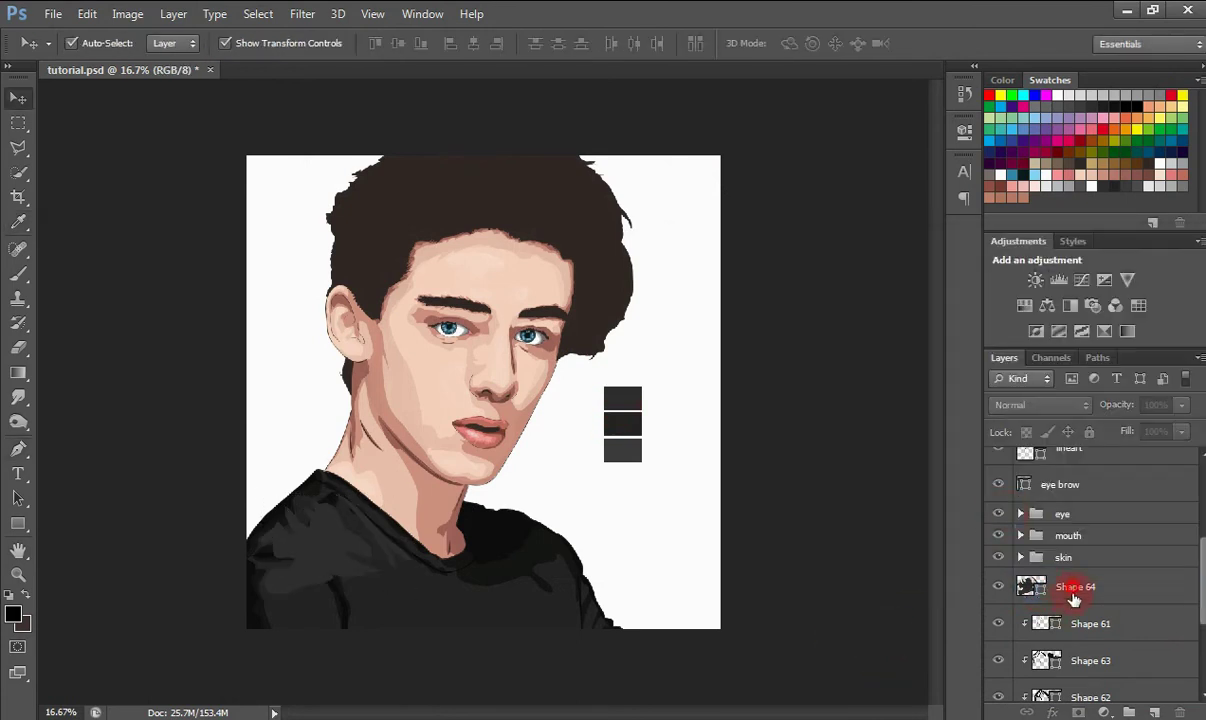
Move the Shape 64 layer beneath Shape 62 so that it is clipped to the Shape 60 shirt base.
drag(1073, 598, 1075, 690)
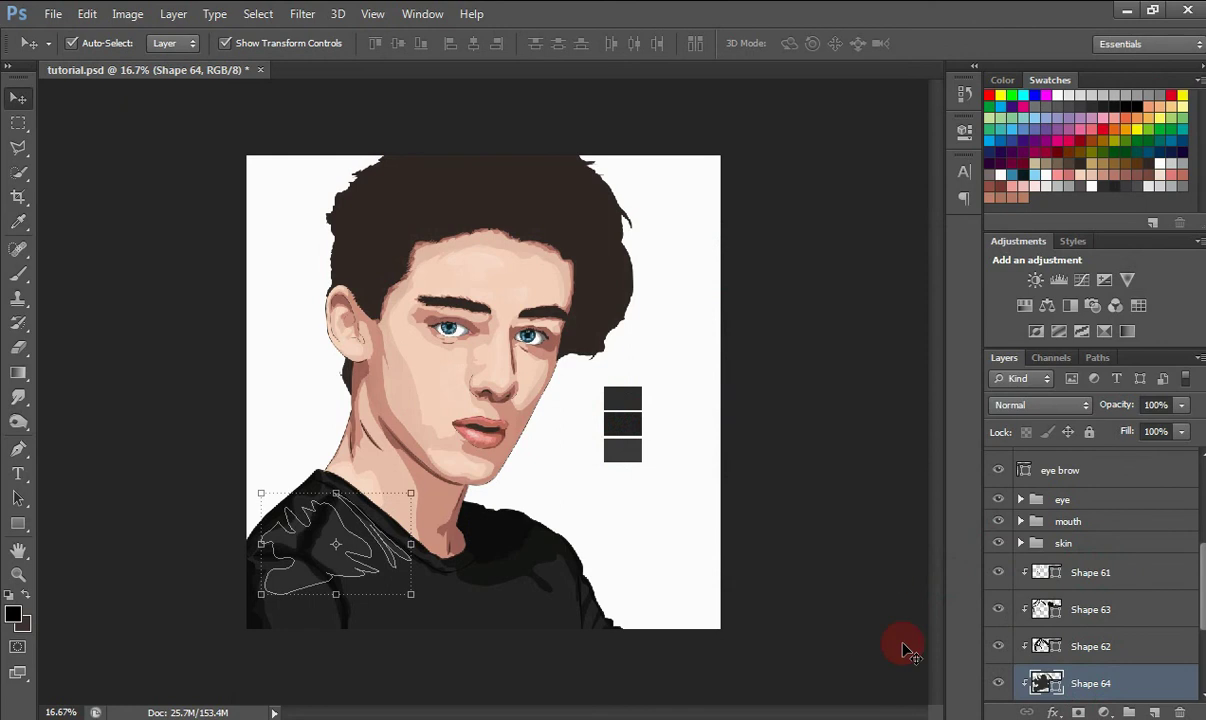
click(833, 643)
scroll(1144, 599, down, 3)
click(1144, 599)
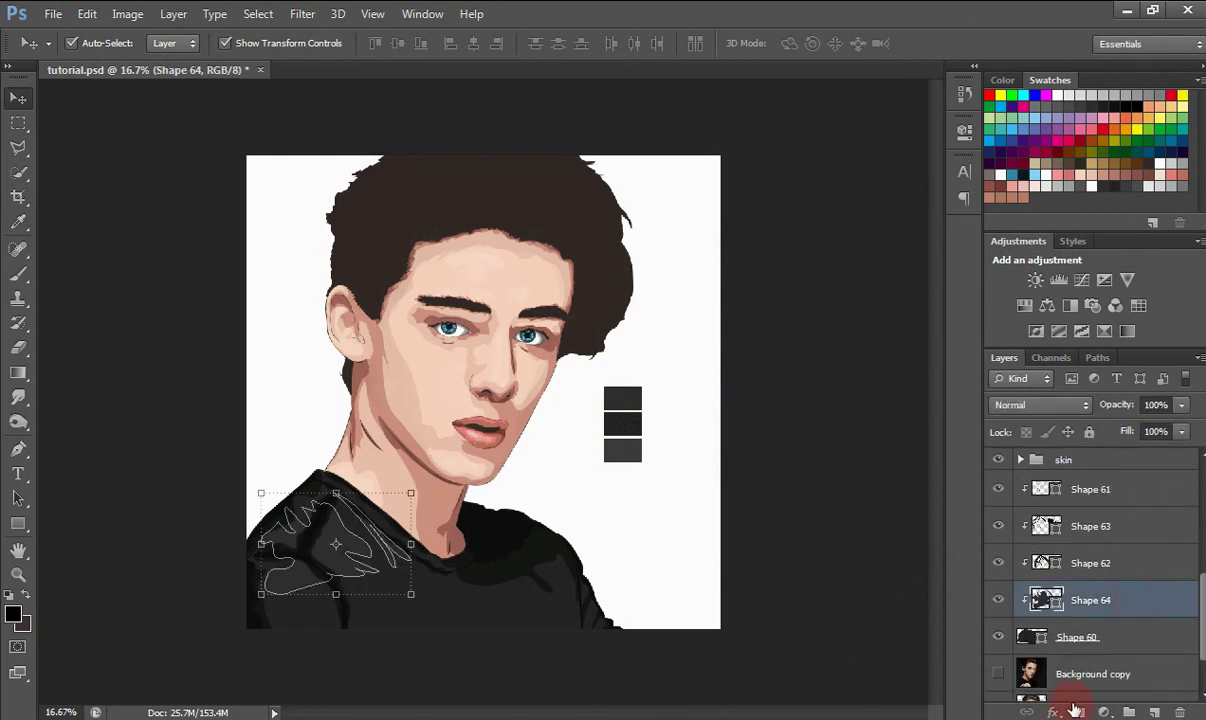
Add a layer mask to Shape 64 and set the Brush tool's size to 156 px.
click(1078, 712)
key(b)
key(x)
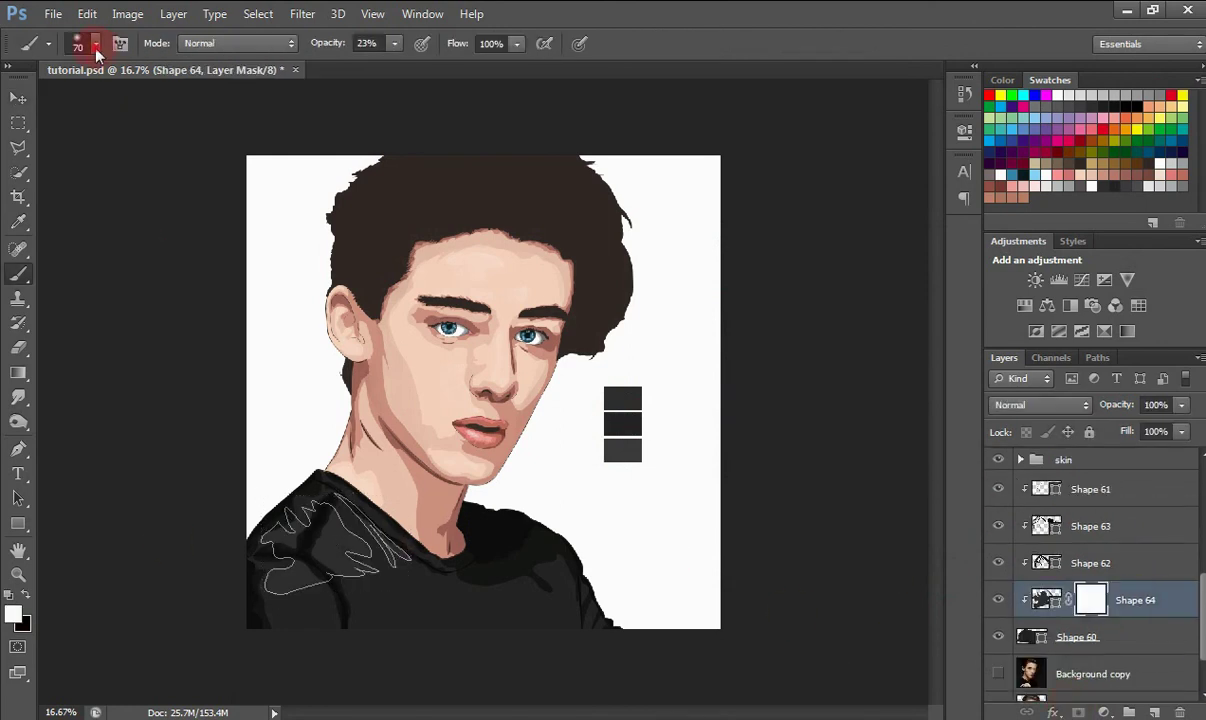
click(95, 45)
drag(142, 106, 148, 105)
click(397, 44)
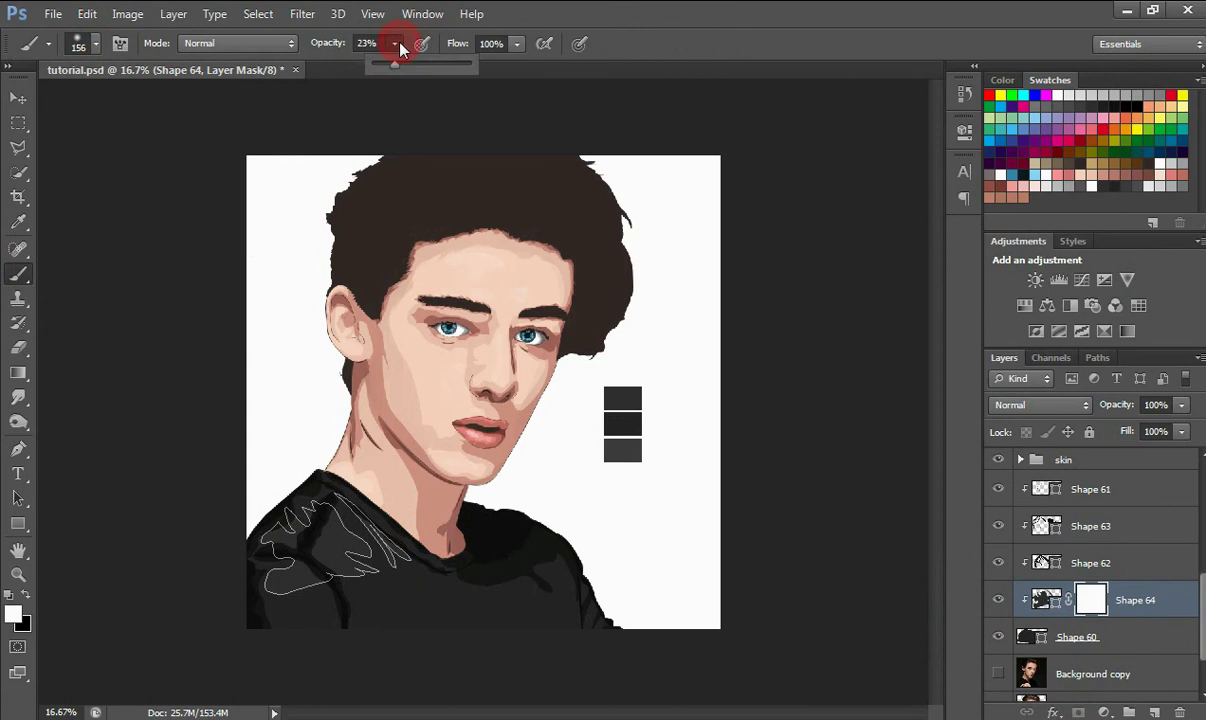
click(358, 438)
Soften the left shoulder highlight by painting black on the Shape 64 mask with the brush enlarged to 400 px.
mouse_move(302, 512)
mouse_down()
mouse_move(355, 537)
mouse_move(345, 556)
mouse_move(383, 556)
mouse_move(315, 602)
mouse_move(290, 581)
mouse_move(277, 544)
mouse_move(426, 550)
mouse_move(341, 500)
mouse_move(350, 578)
mouse_move(275, 471)
mouse_move(319, 524)
mouse_move(268, 494)
mouse_move(290, 545)
mouse_move(380, 592)
mouse_move(884, 581)
mouse_up()
key(bracketright)
key(bracketright)
key(bracketright)
key(bracketright)
key(bracketright)
key(x)
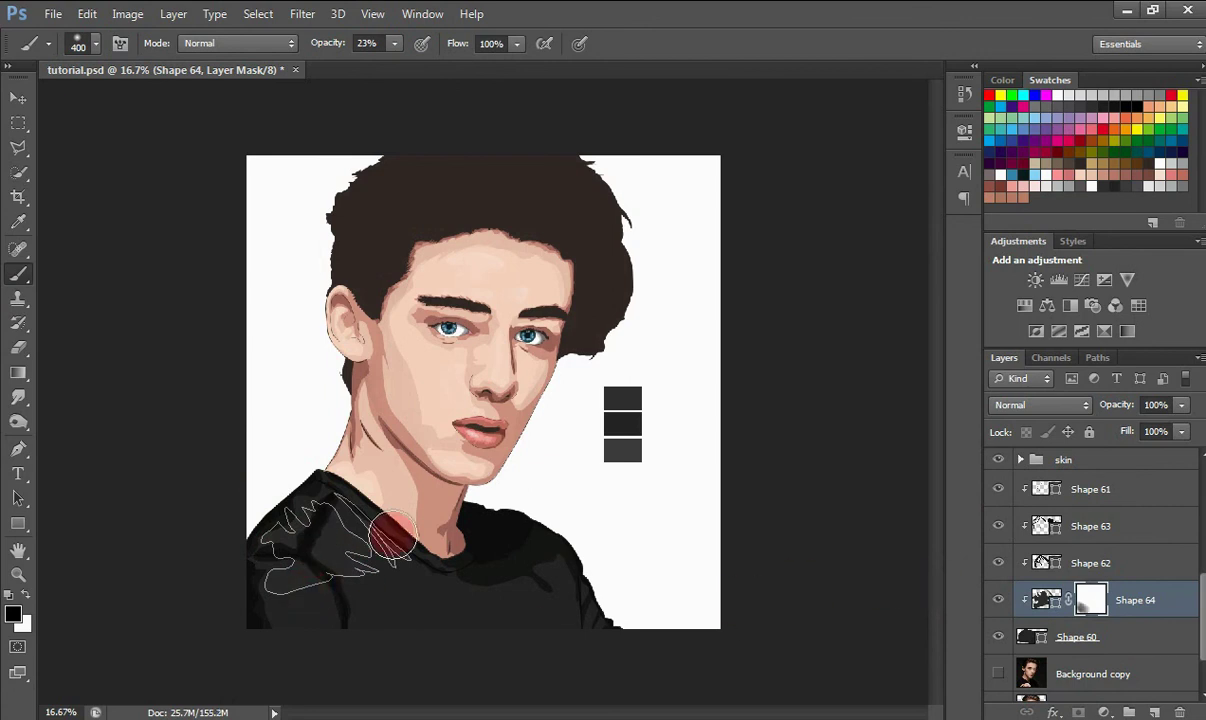
mouse_move(313, 487)
mouse_down()
mouse_move(271, 516)
mouse_move(367, 512)
mouse_move(414, 583)
mouse_move(297, 561)
mouse_move(292, 599)
mouse_move(271, 541)
mouse_move(312, 582)
mouse_move(292, 556)
mouse_move(237, 546)
mouse_move(369, 539)
mouse_move(285, 547)
mouse_move(290, 557)
mouse_move(256, 541)
mouse_up()
key(v)
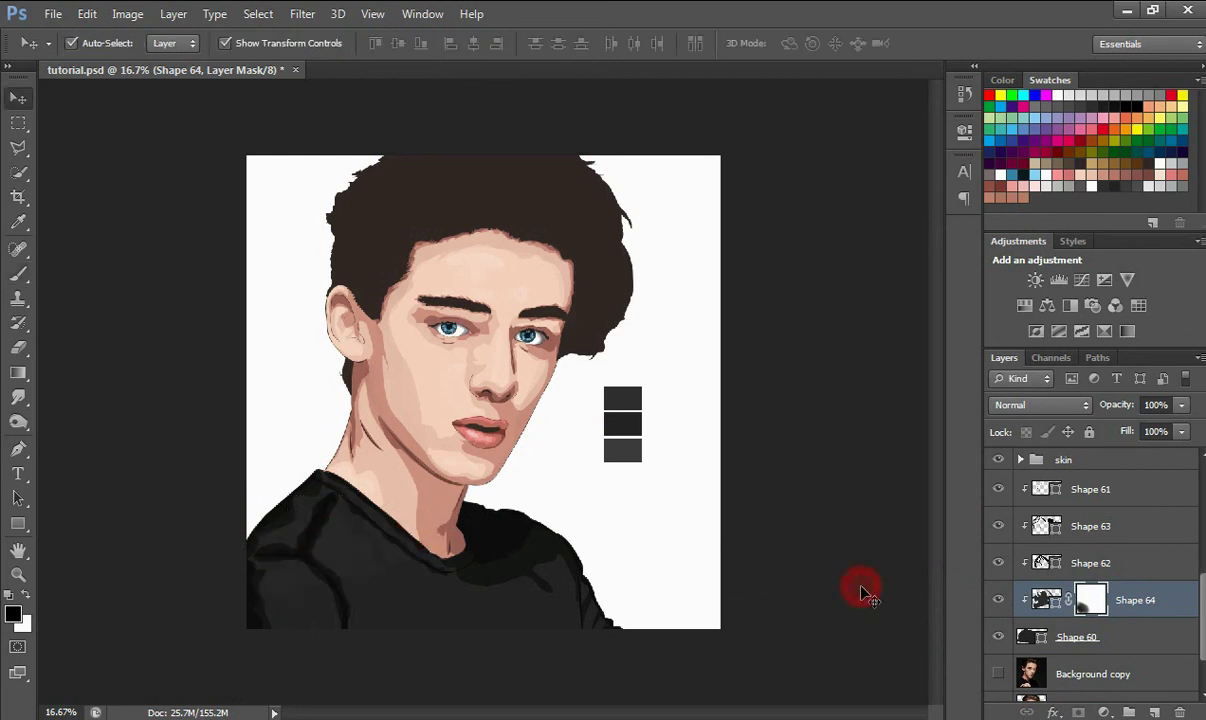
click(856, 585)
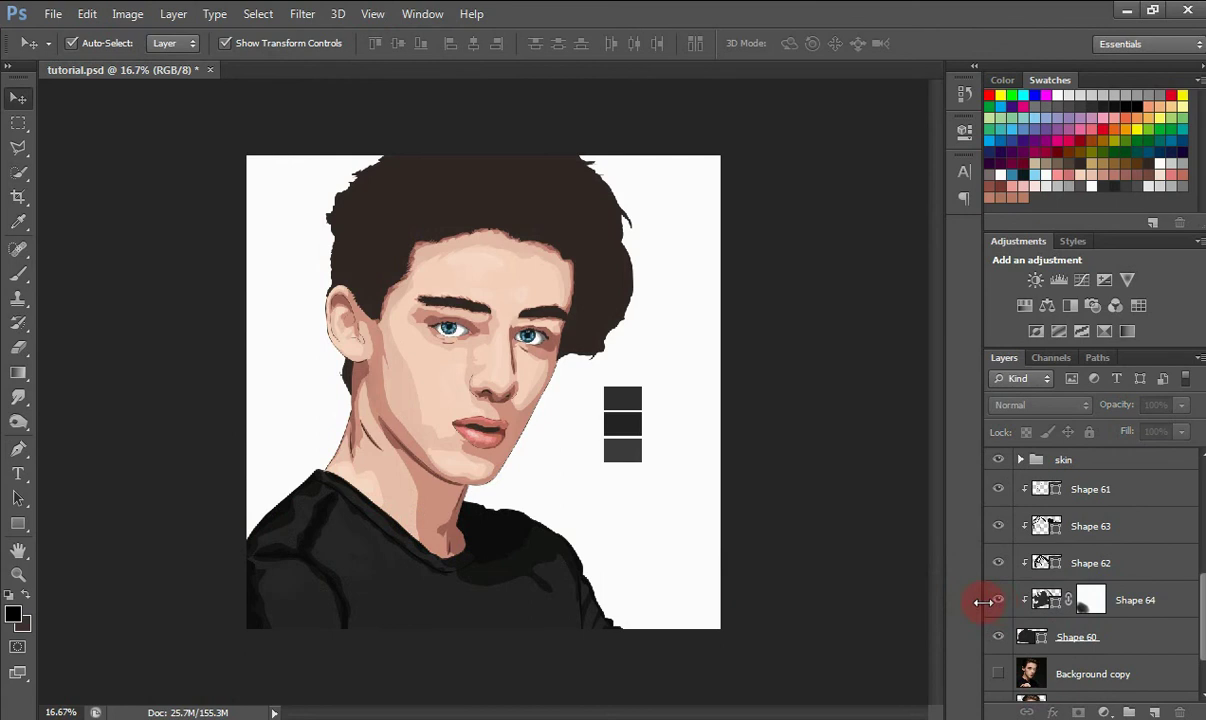
Using Combine Shapes on Shape 64, add a thin highlight strip along the collar band from the left shoulder towards the neckline.
key(ctrl+plus)
key(ctrl+plus)
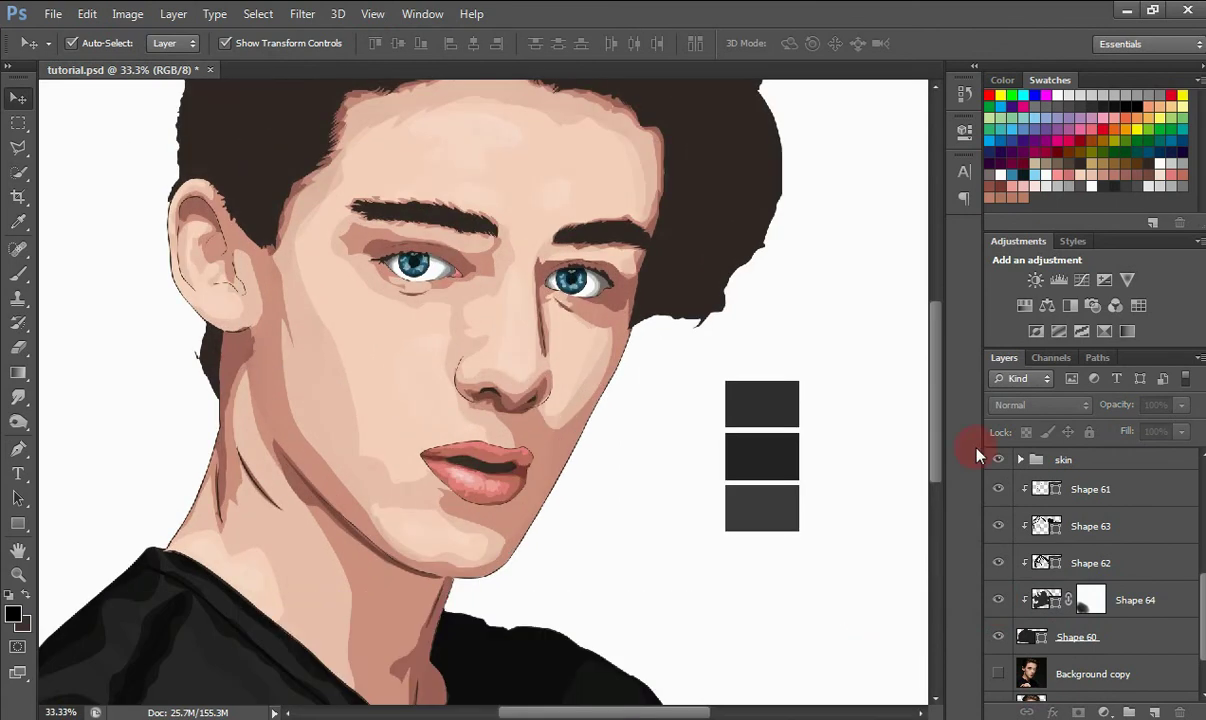
drag(930, 450, 932, 505)
click(1045, 600)
key(p)
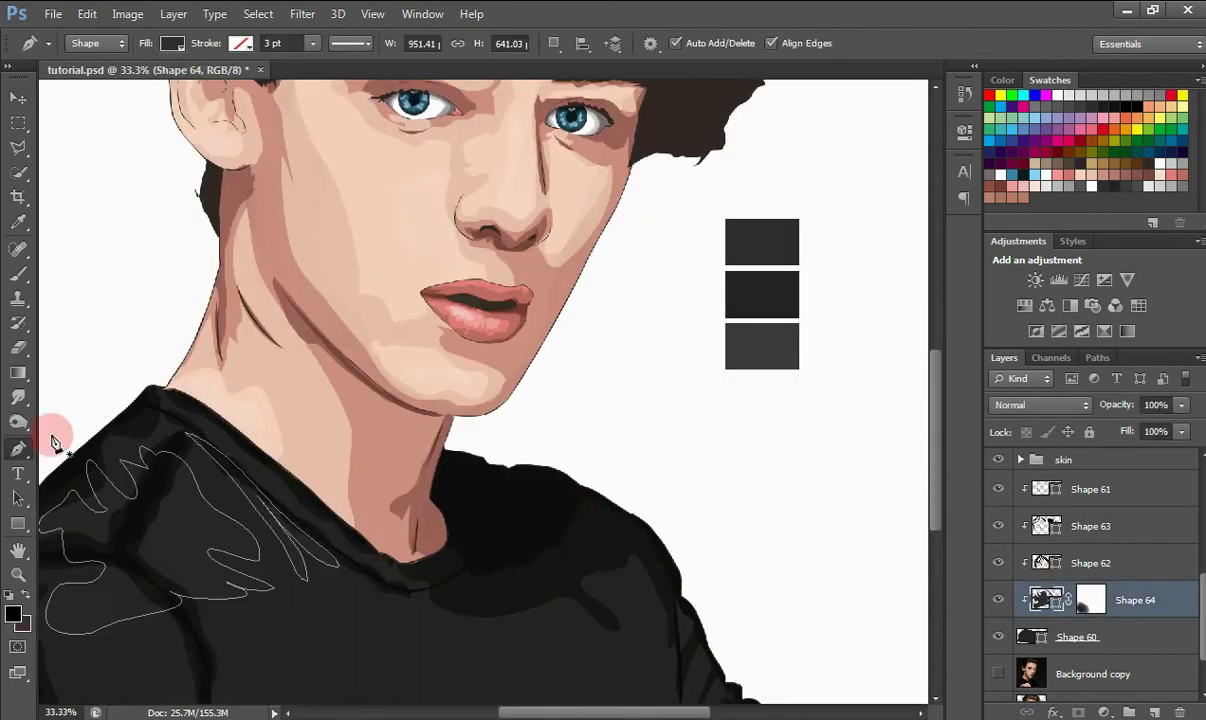
click(590, 85)
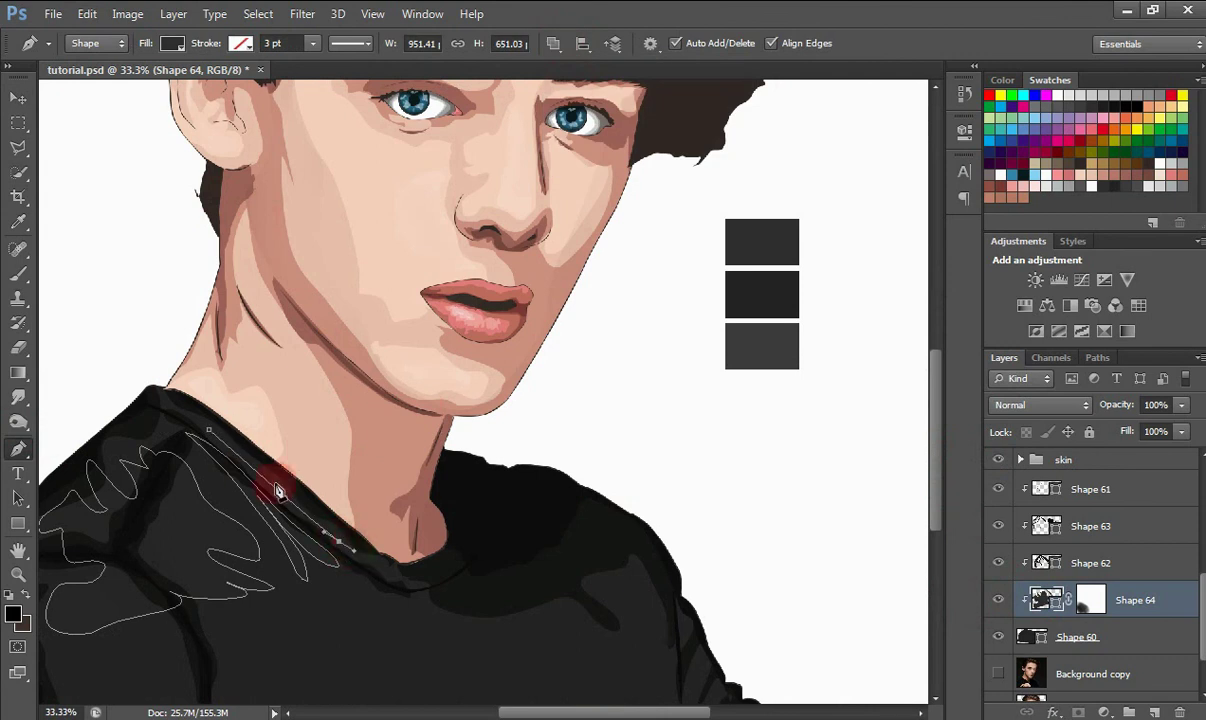
drag(193, 408, 161, 398)
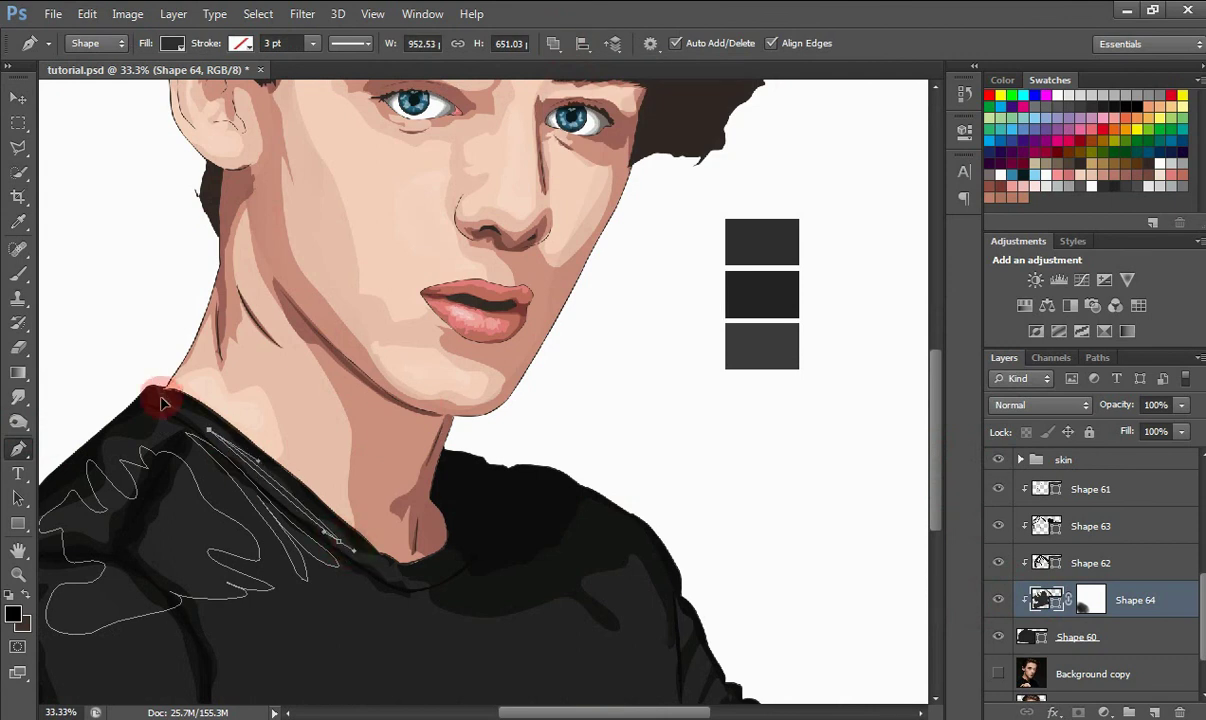
key(ctrl+minus)
key(ctrl+minus)
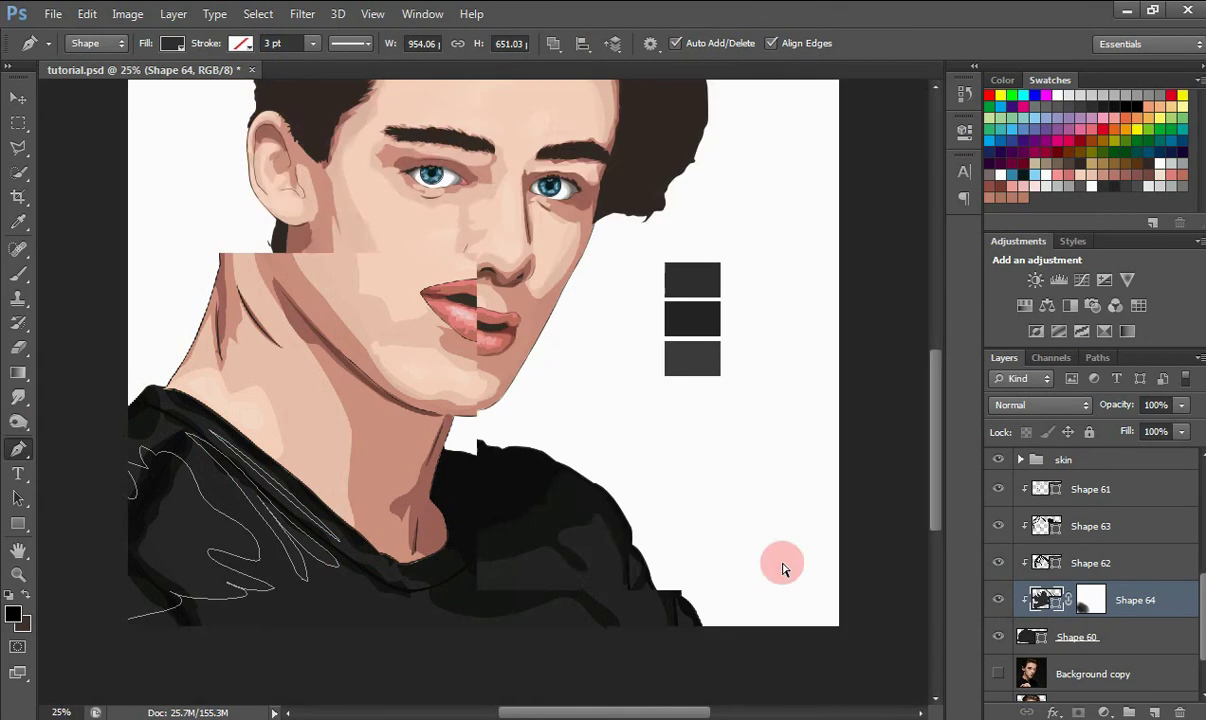
key(v)
click(862, 575)
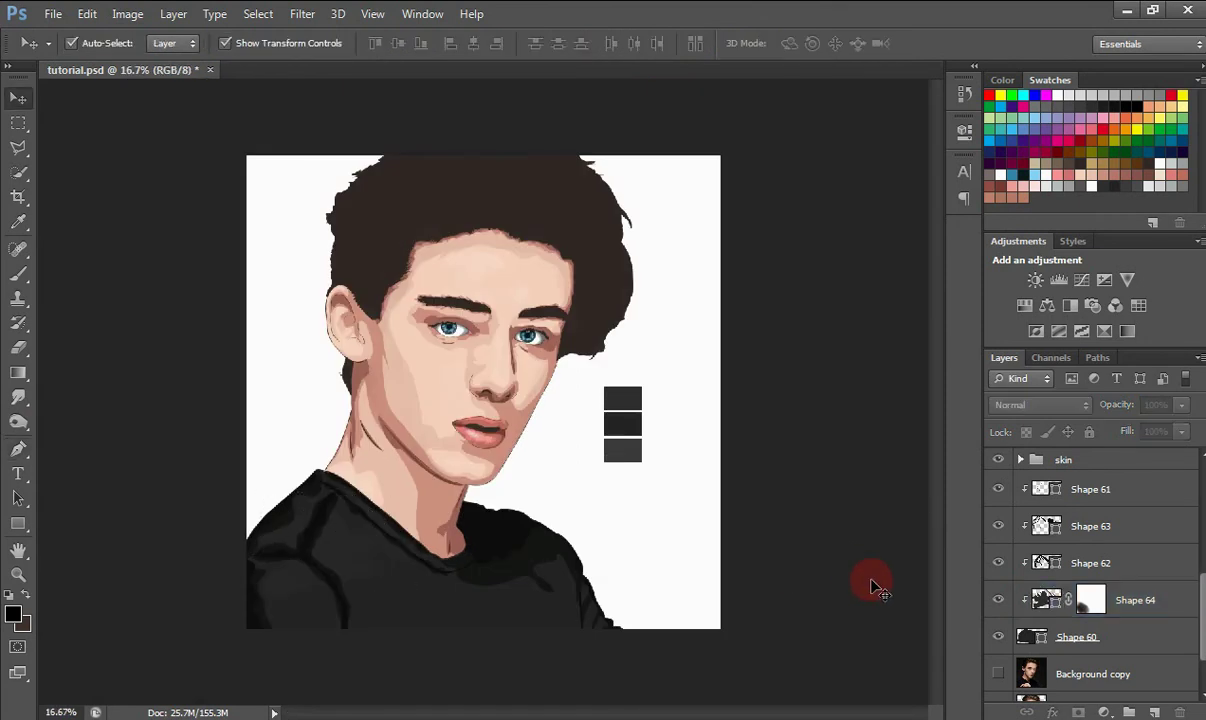
Delete the three grey swatch rectangles beside the face.
click(625, 465)
key(Delete)
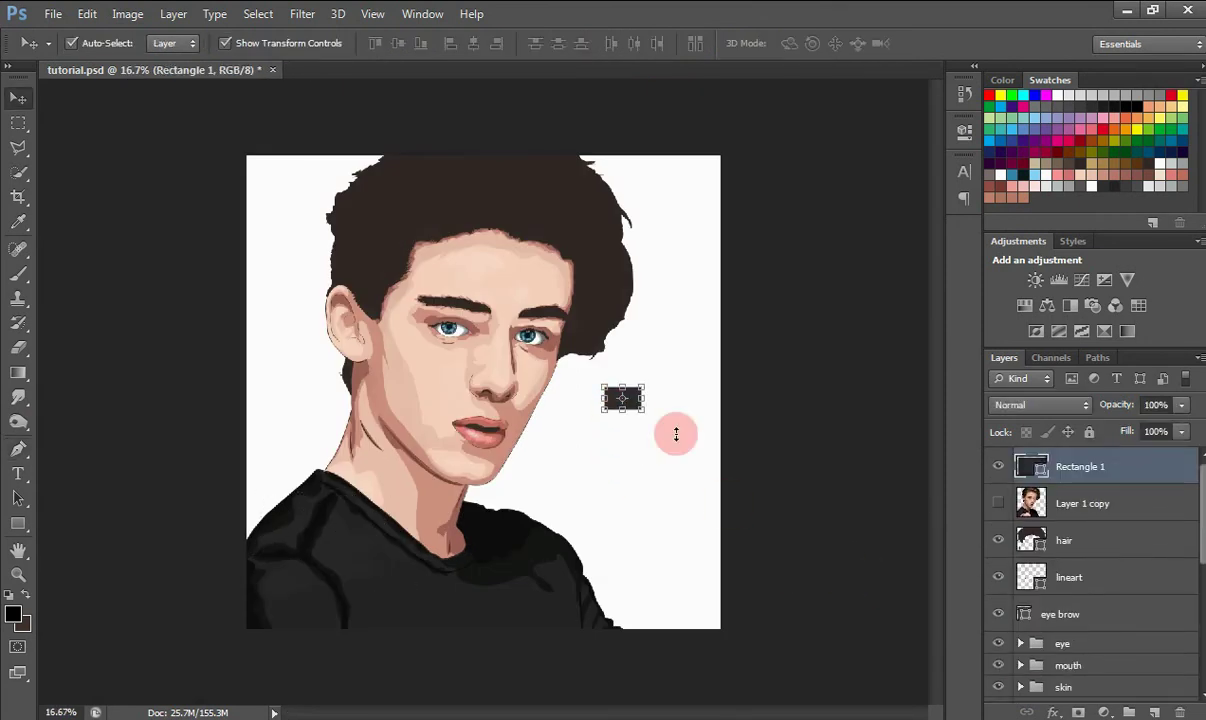
key(Delete)
Group the shirt layers from Shape 60 to Shape 61 and name the group cloth.
drag(1203, 527, 1202, 611)
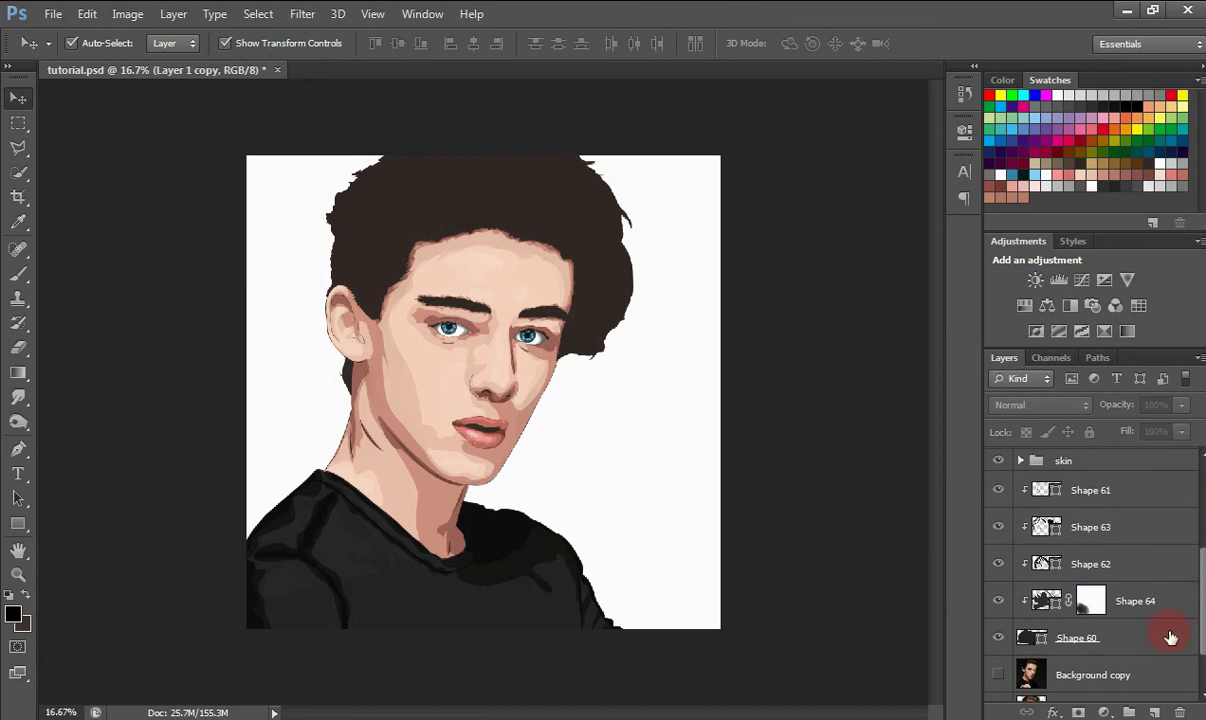
click(1122, 645)
shift+click(1090, 490)
key(ctrl+g)
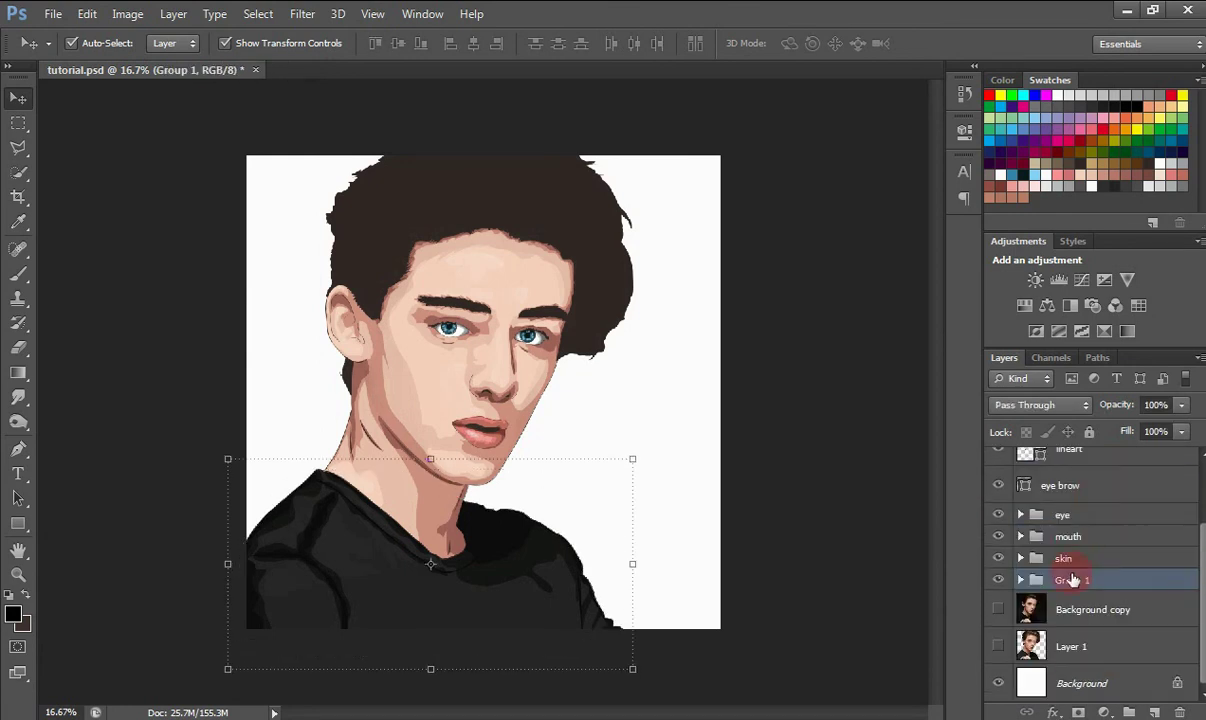
click(842, 518)
click(997, 581)
click(997, 581)
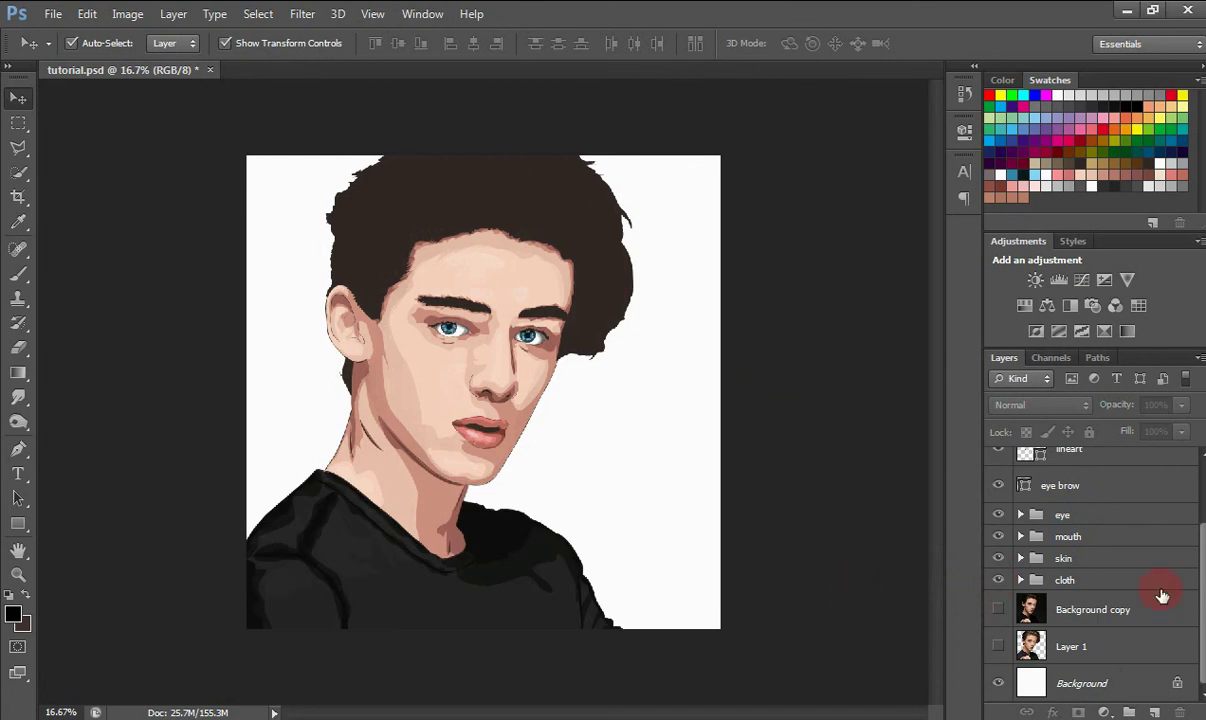
Duplicate Layer 1 and place the visible copy directly above the hair layer.
right_click(1012, 650)
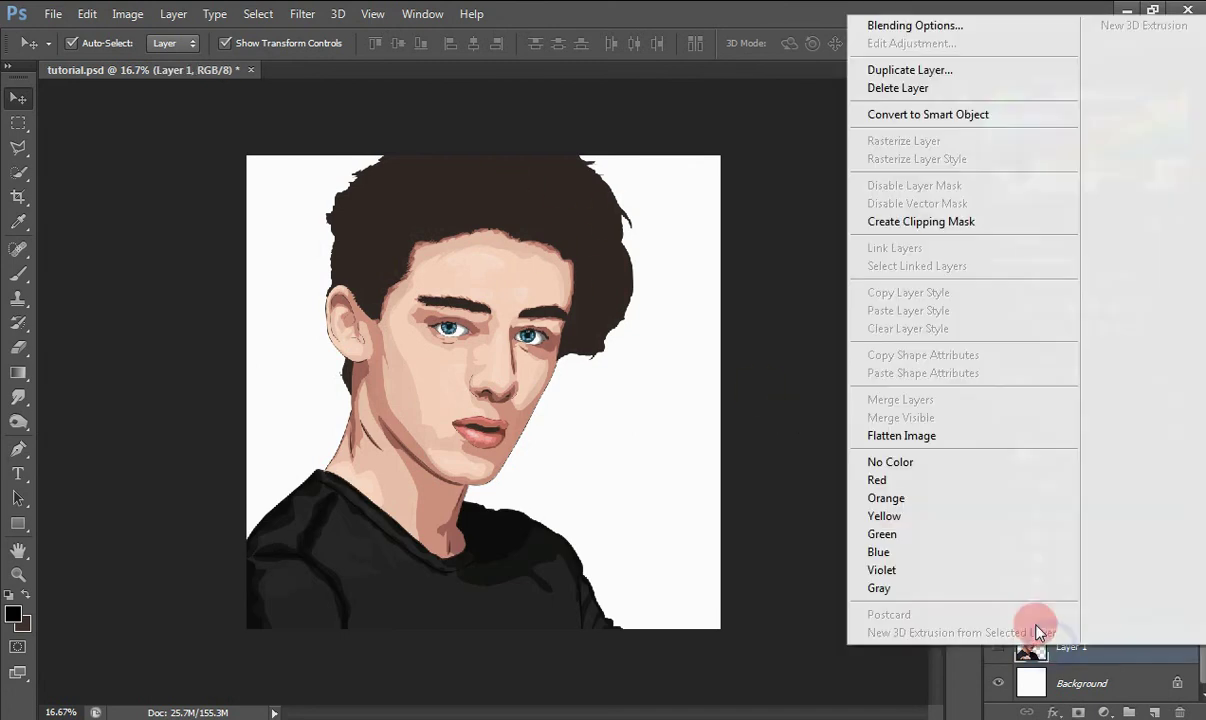
click(880, 66)
key(Return)
drag(1040, 645, 995, 512)
click(997, 503)
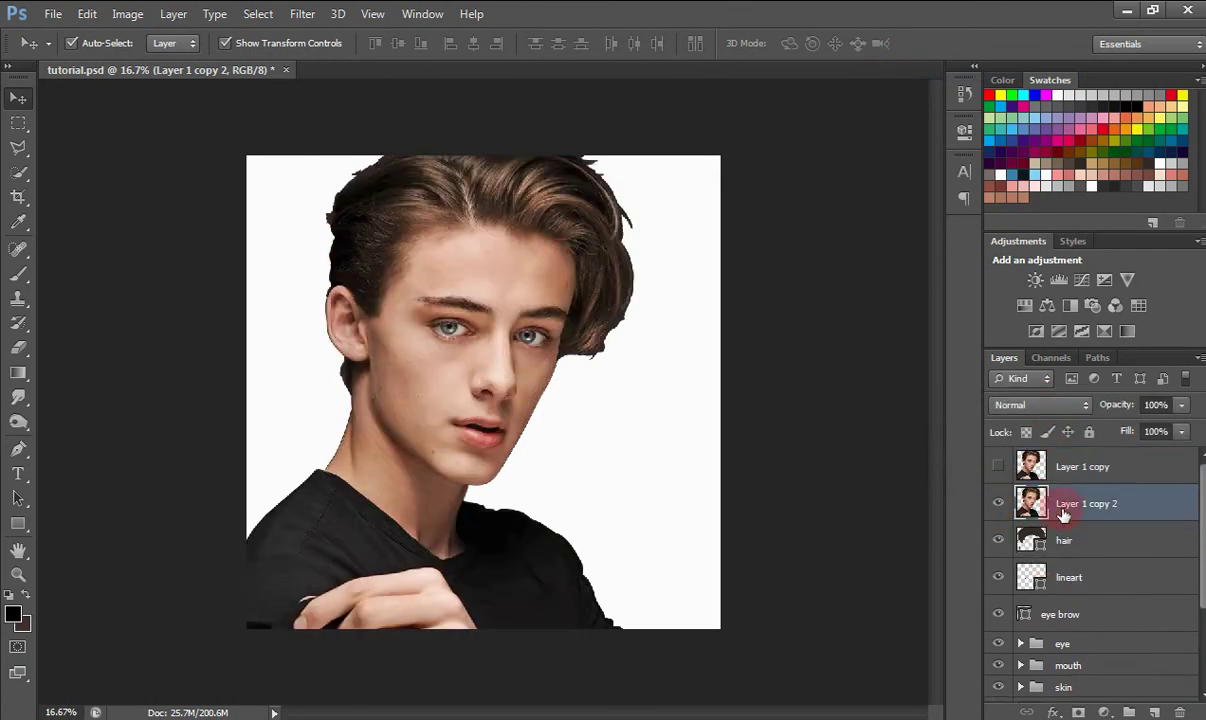
Copy the hair area of Layer 1 copy 2 to a new layer using the hair shape as selection, and hide Layer 1 copy 2.
click(1063, 541)
key(ctrl+Return)
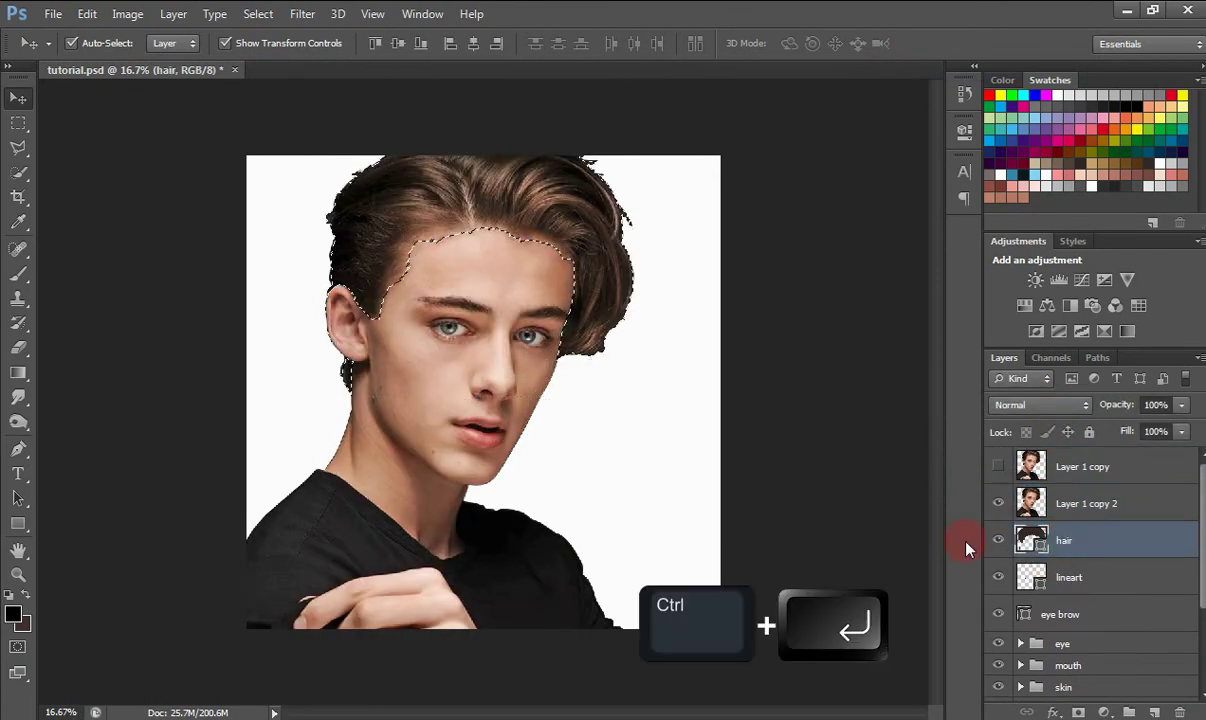
click(1063, 500)
key(ctrl+j)
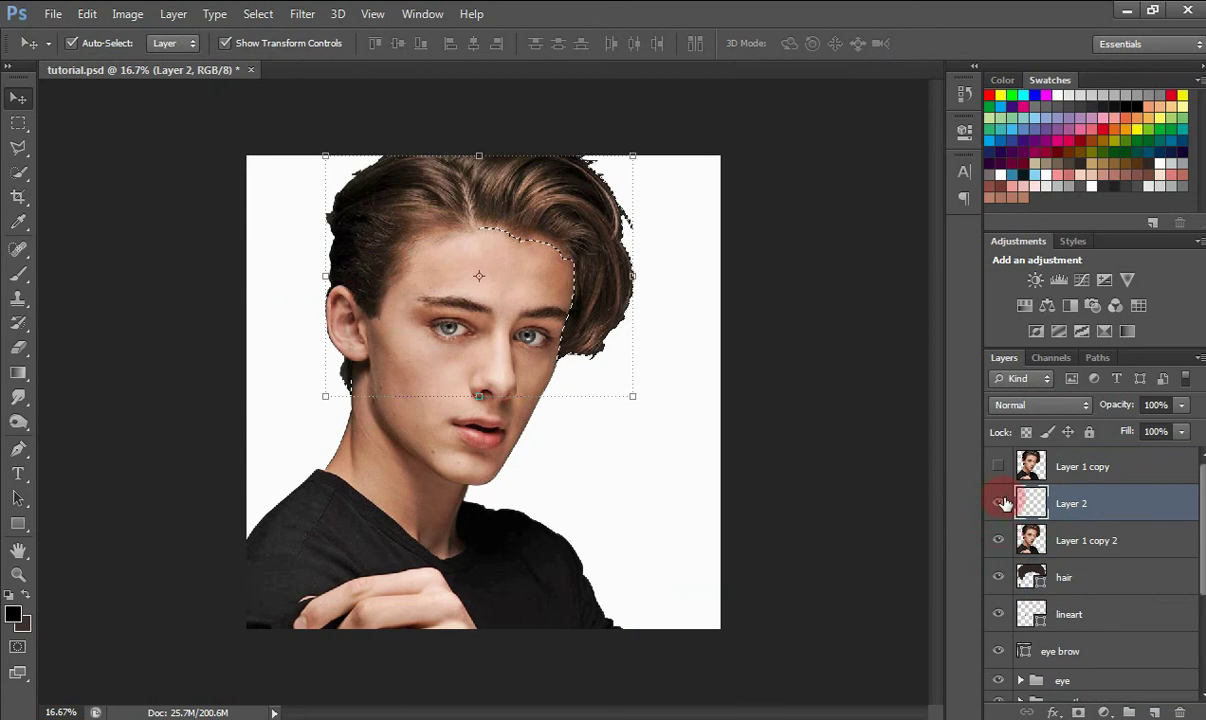
click(998, 540)
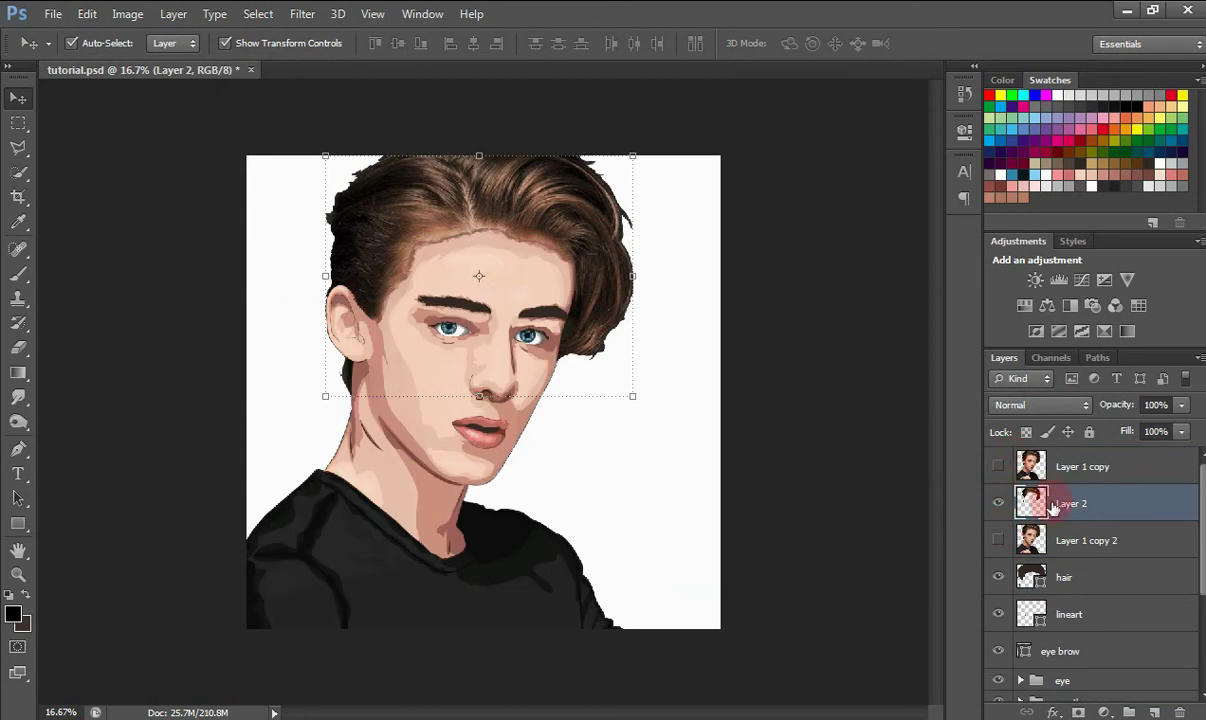
Place Layer 2 directly above the hair layer, set its blend mode to Multiply and clip it to the hair shape.
drag(1053, 507, 1066, 540)
click(1044, 403)
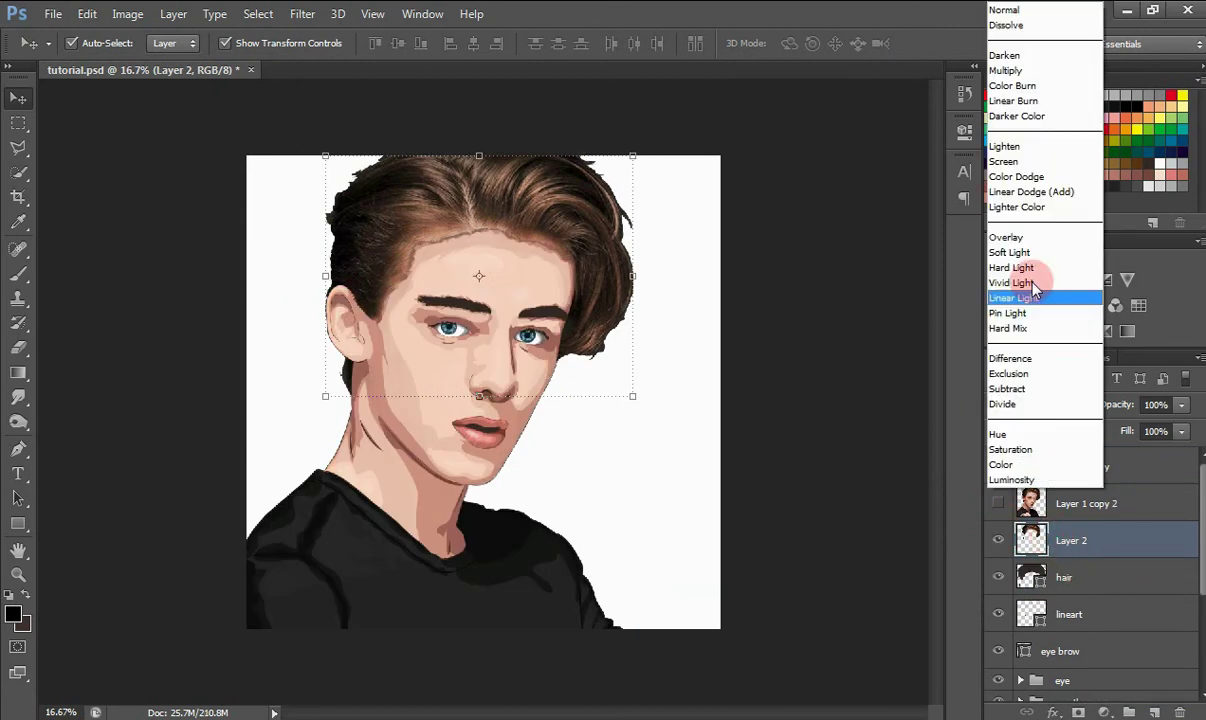
click(1006, 70)
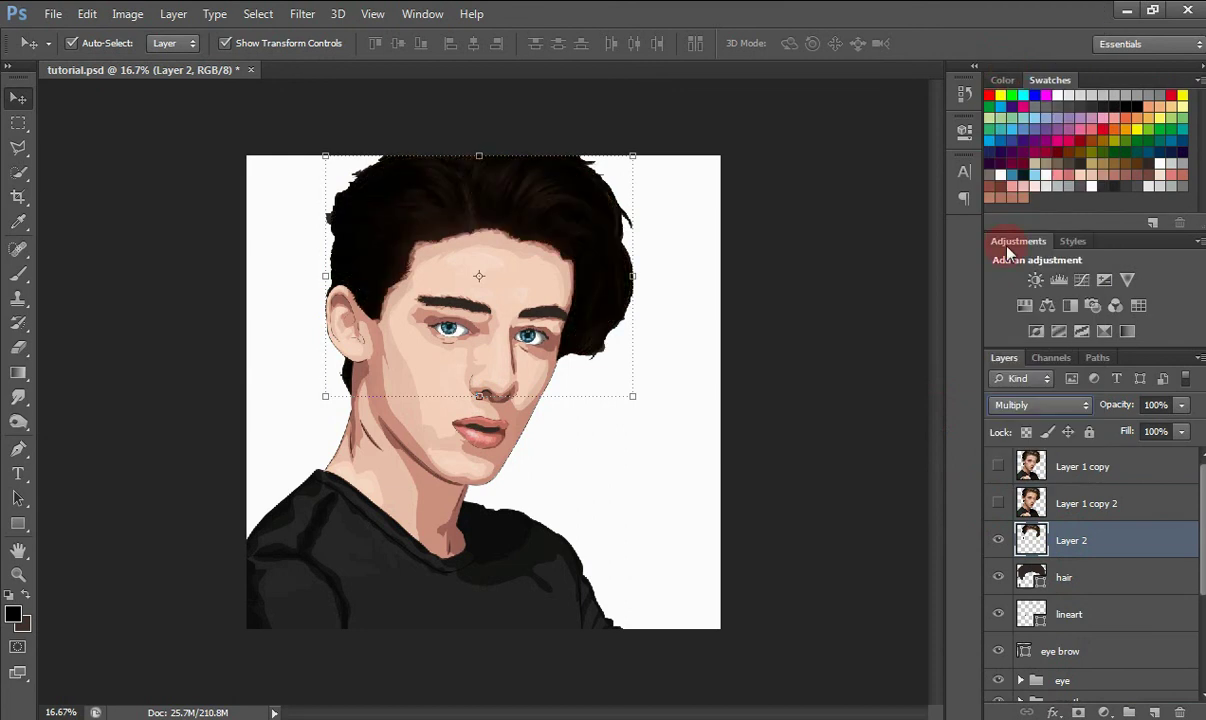
right_click(1068, 549)
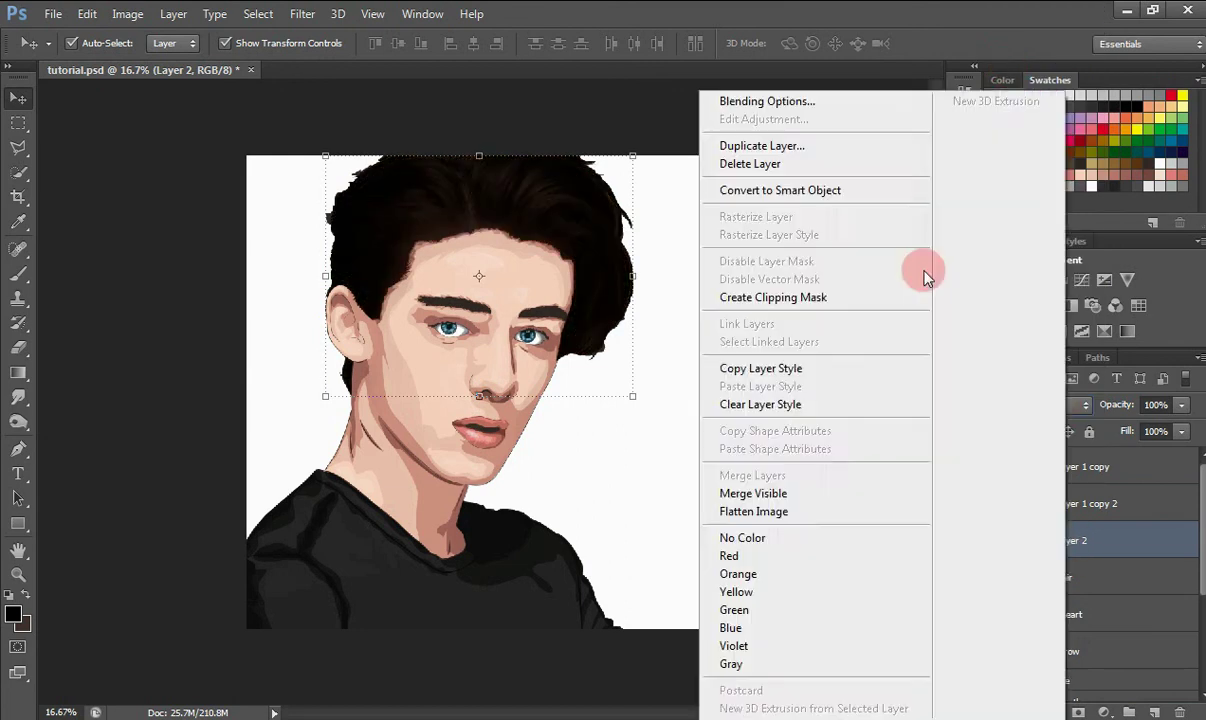
click(861, 296)
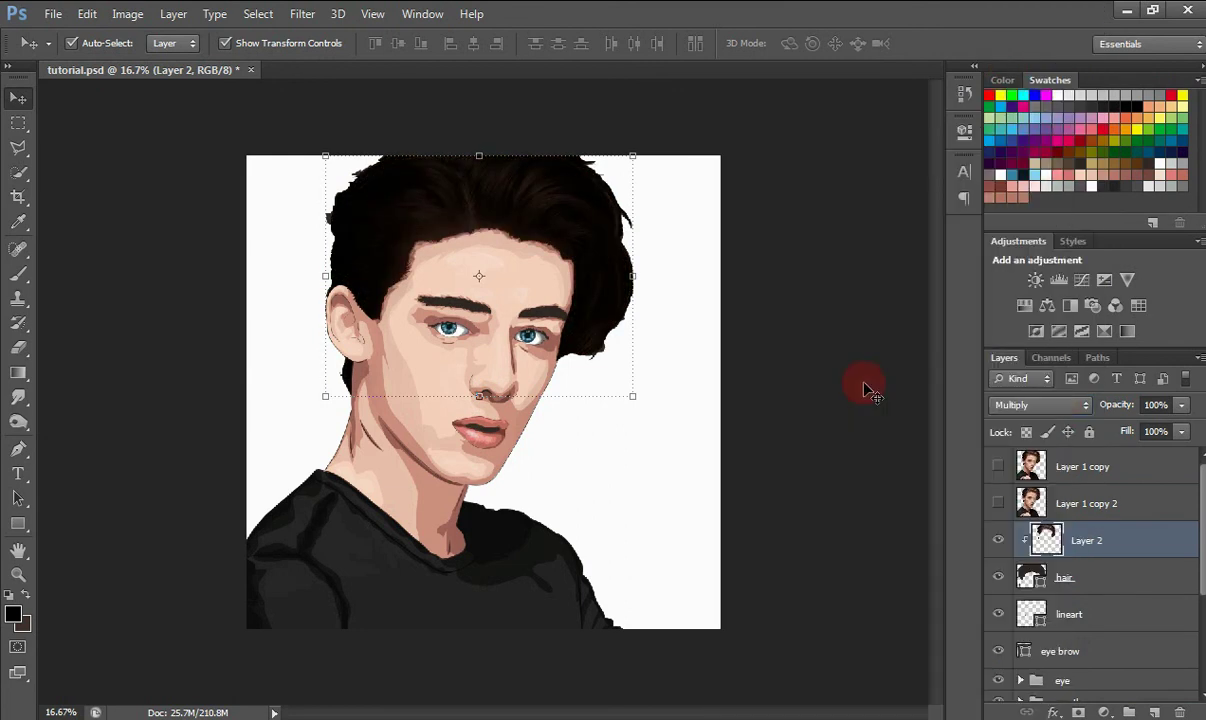
click(997, 540)
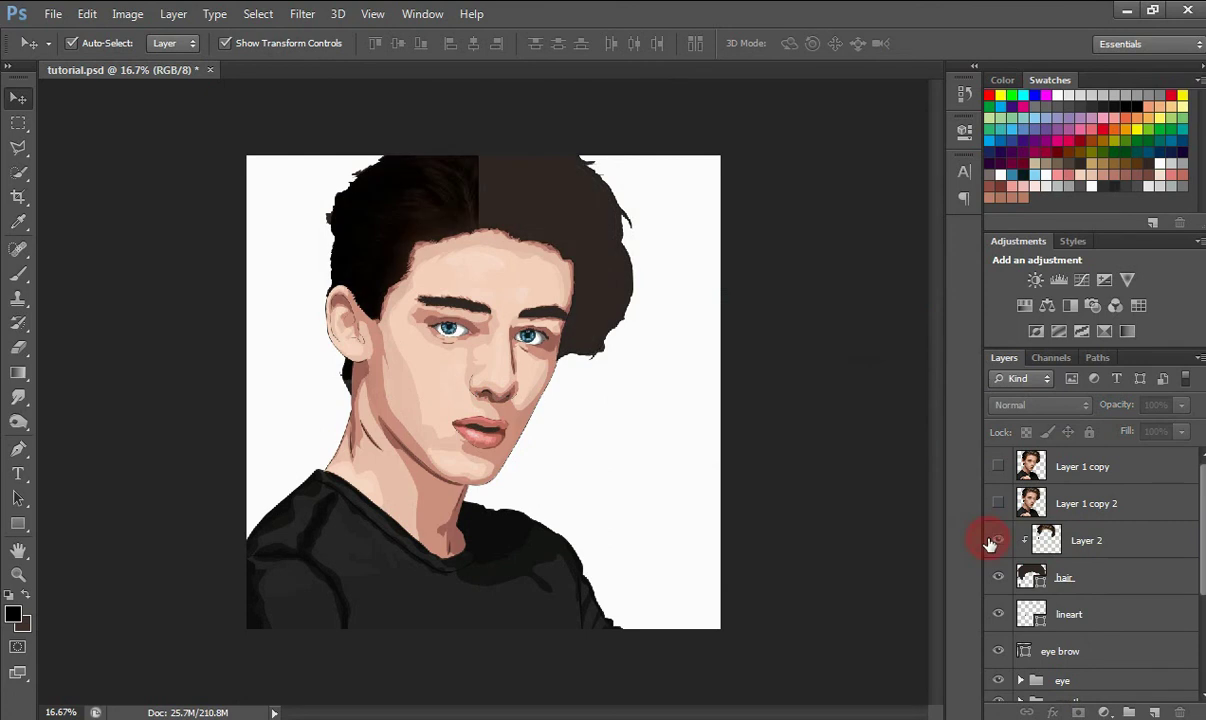
Add an empty layer above Layer 2 and set the Pen tool to Path mode for tracing hair strands.
click(1124, 558)
click(1152, 711)
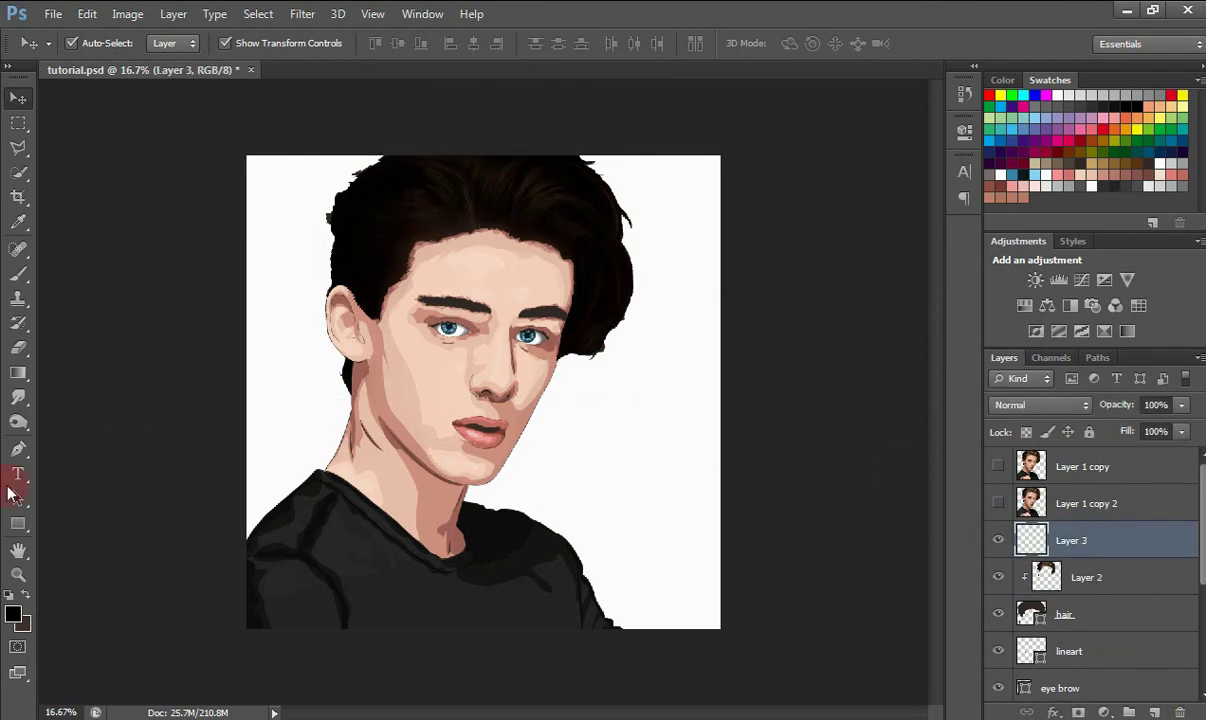
click(18, 449)
click(100, 47)
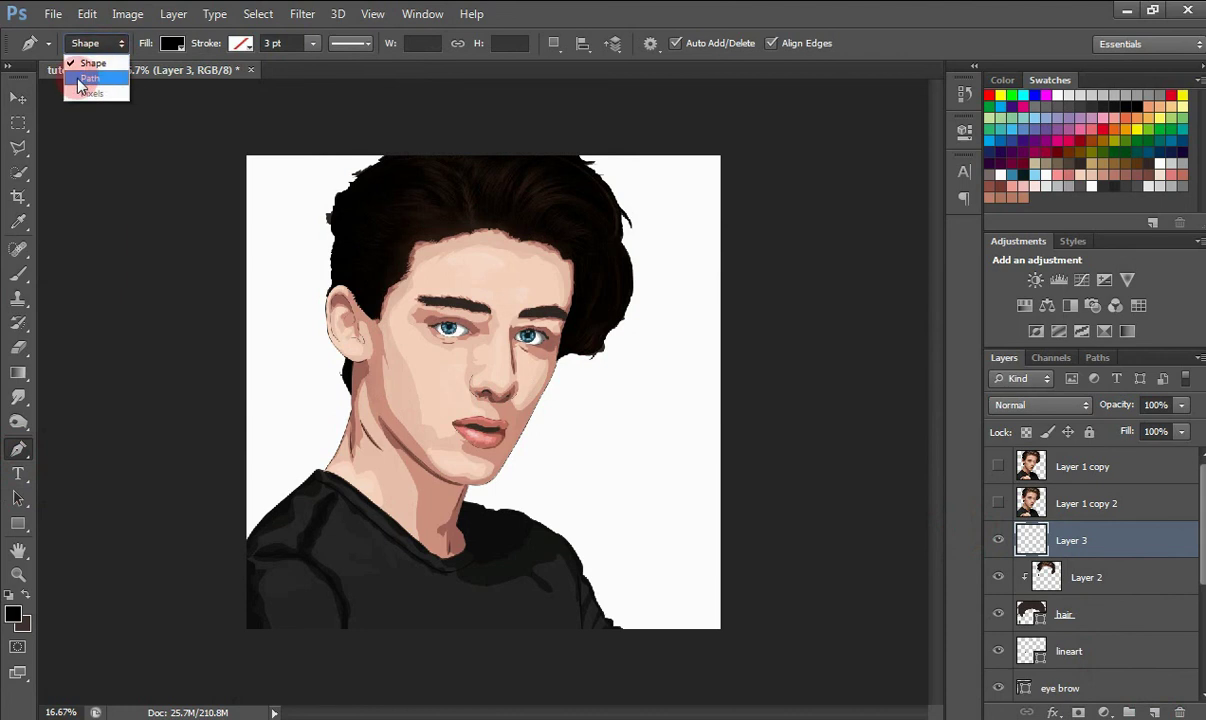
click(88, 78)
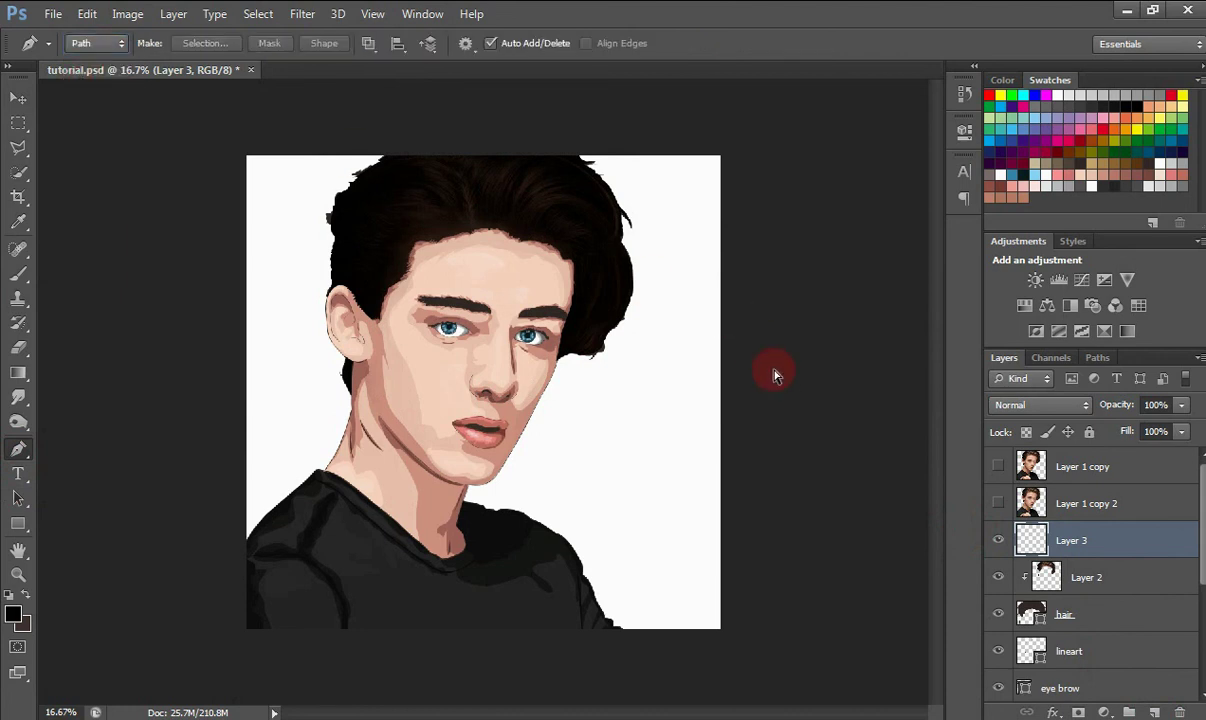
key(ctrl+plus)
drag(931, 417, 934, 330)
key(ctrl+plus)
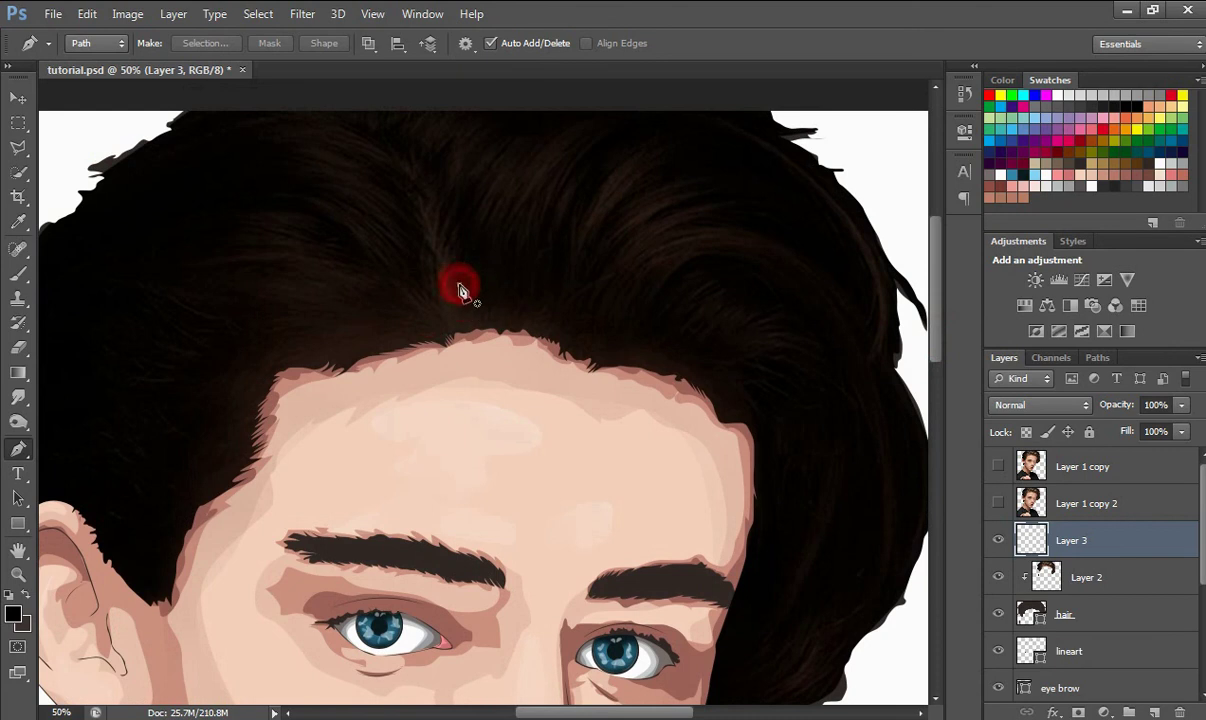
Draw three separate open curved paths as hair strands sweeping up and to the right from the parting above the forehead.
click(459, 286)
drag(606, 125, 699, 102)
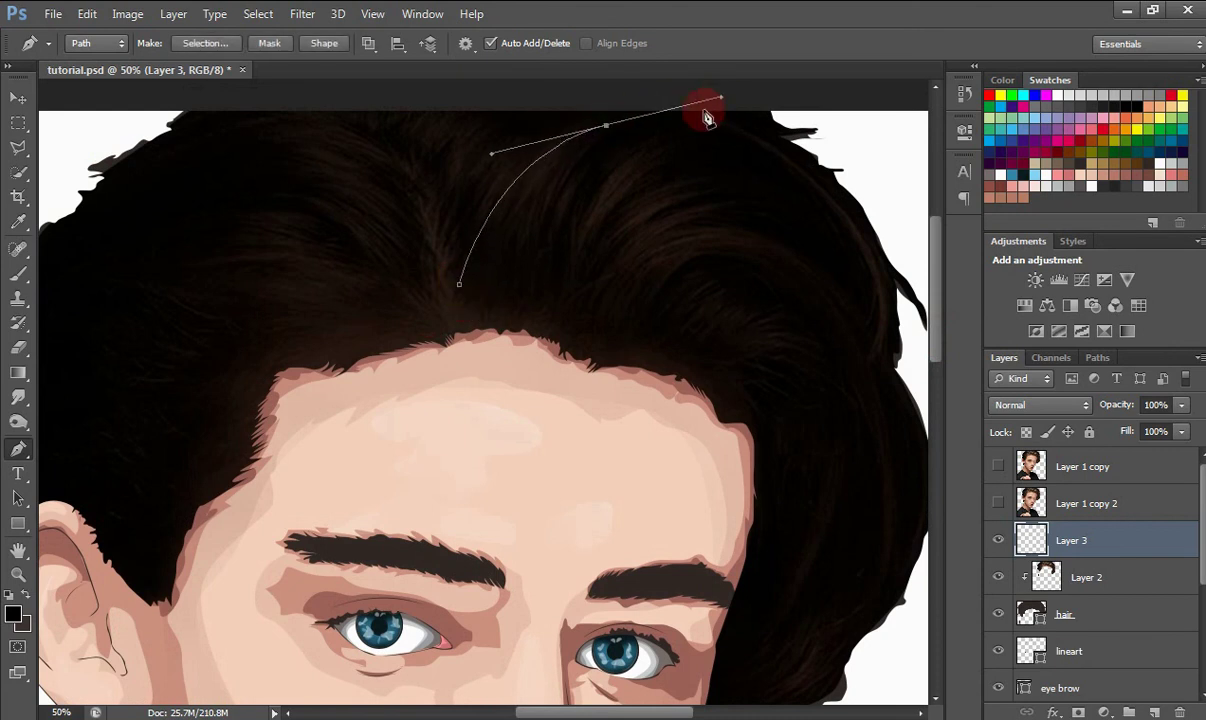
ctrl+click(609, 129)
drag(608, 127, 756, 102)
ctrl+click(578, 274)
click(470, 295)
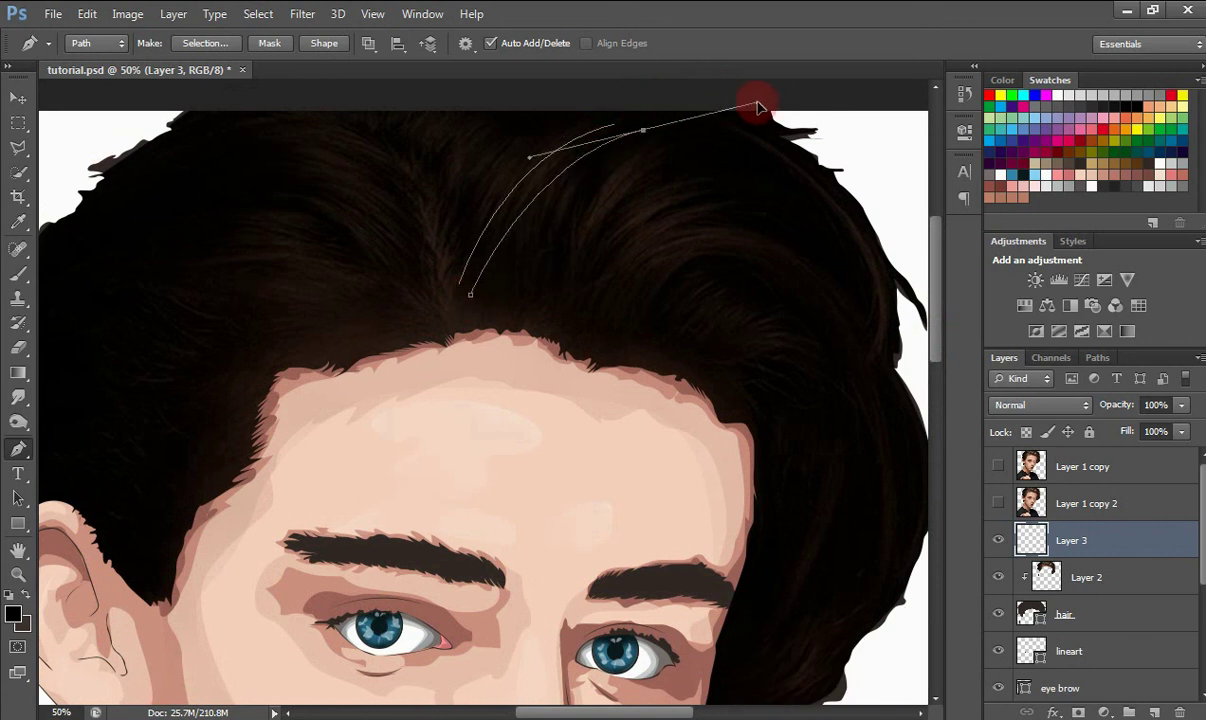
ctrl+click(565, 372)
click(458, 246)
click(451, 242)
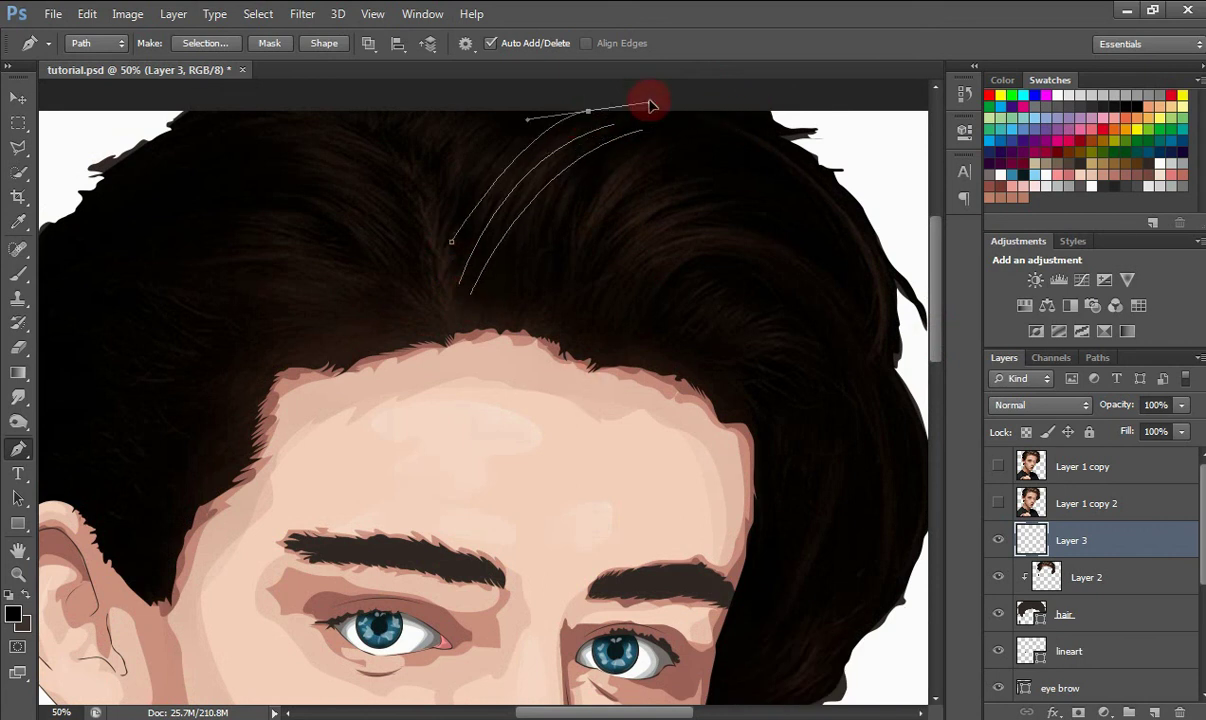
ctrl+click(565, 285)
Add four more open strand paths along the right side of the parting, continuing up towards the crown.
drag(650, 104, 609, 155)
click(447, 198)
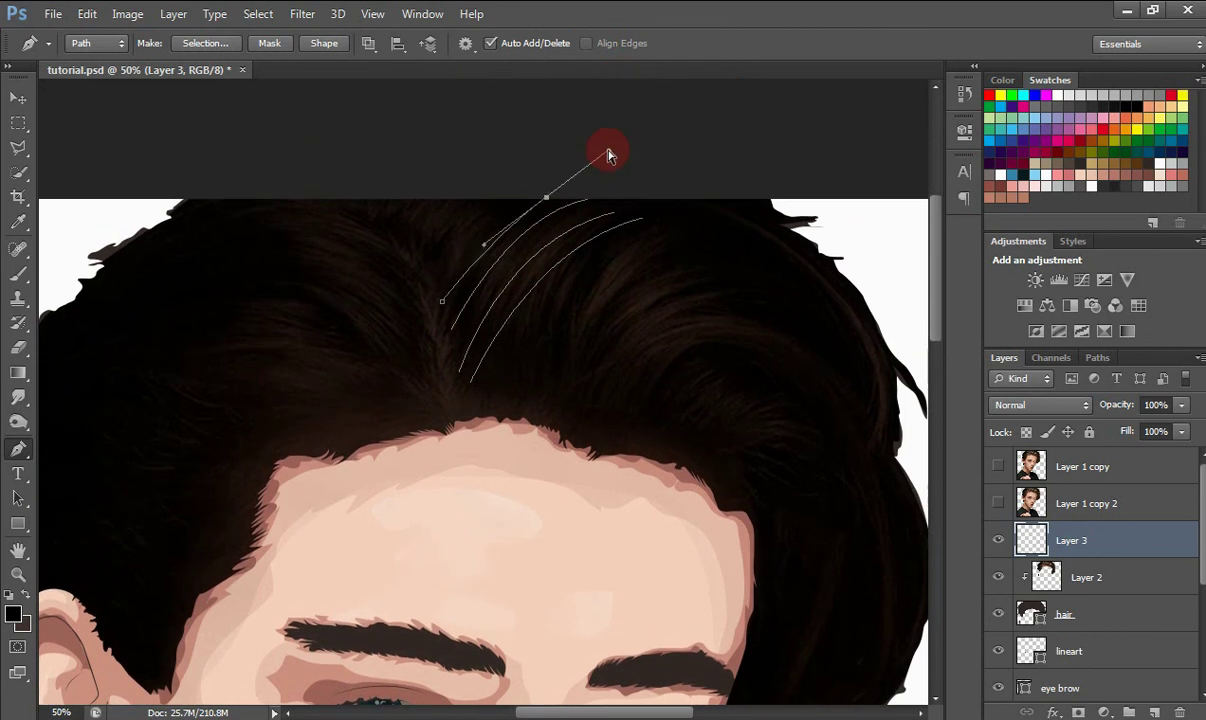
ctrl+click(577, 336)
click(440, 248)
drag(523, 190, 576, 188)
ctrl+click(574, 409)
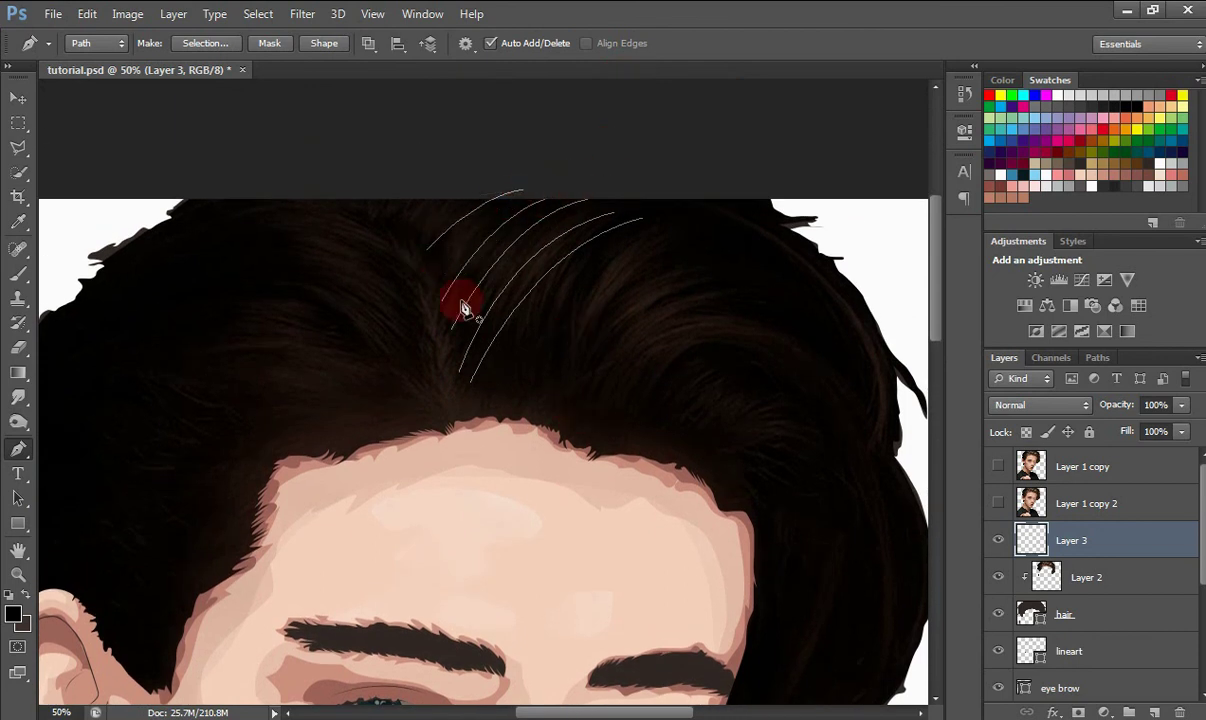
click(439, 274)
ctrl+click(621, 397)
click(407, 241)
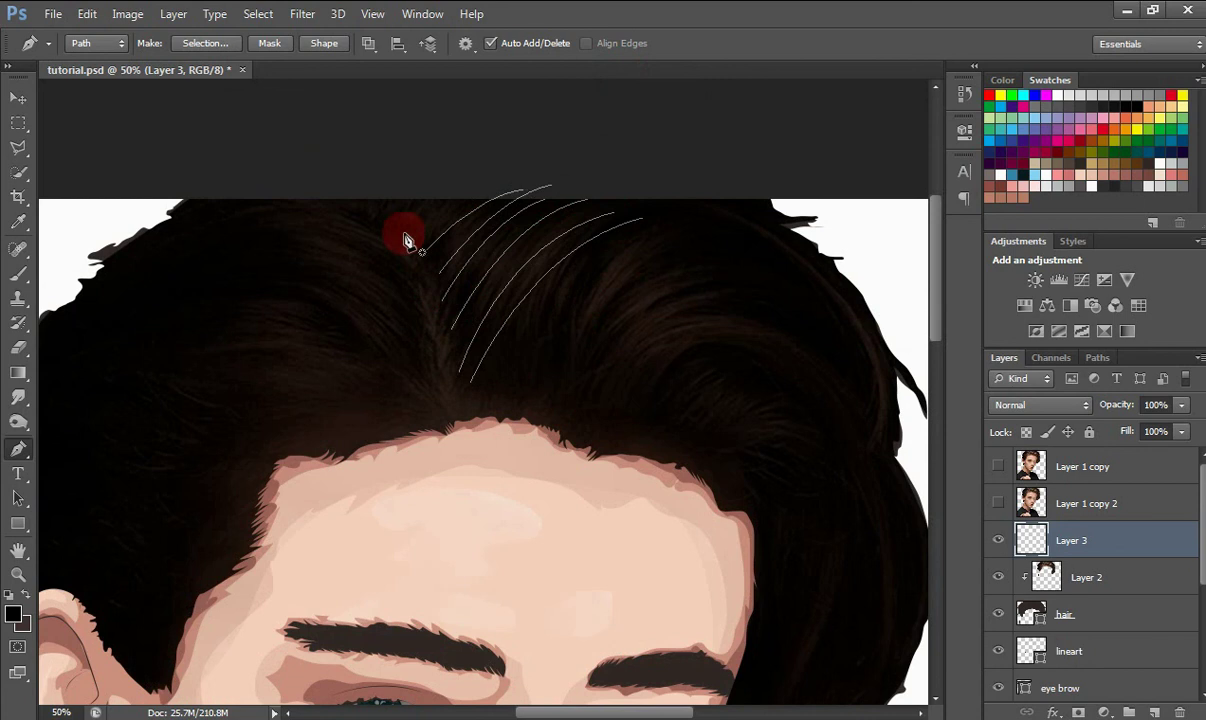
ctrl+click(637, 397)
Draw three open strand paths arching from the left side of the parting towards the left edge of the hair.
click(420, 384)
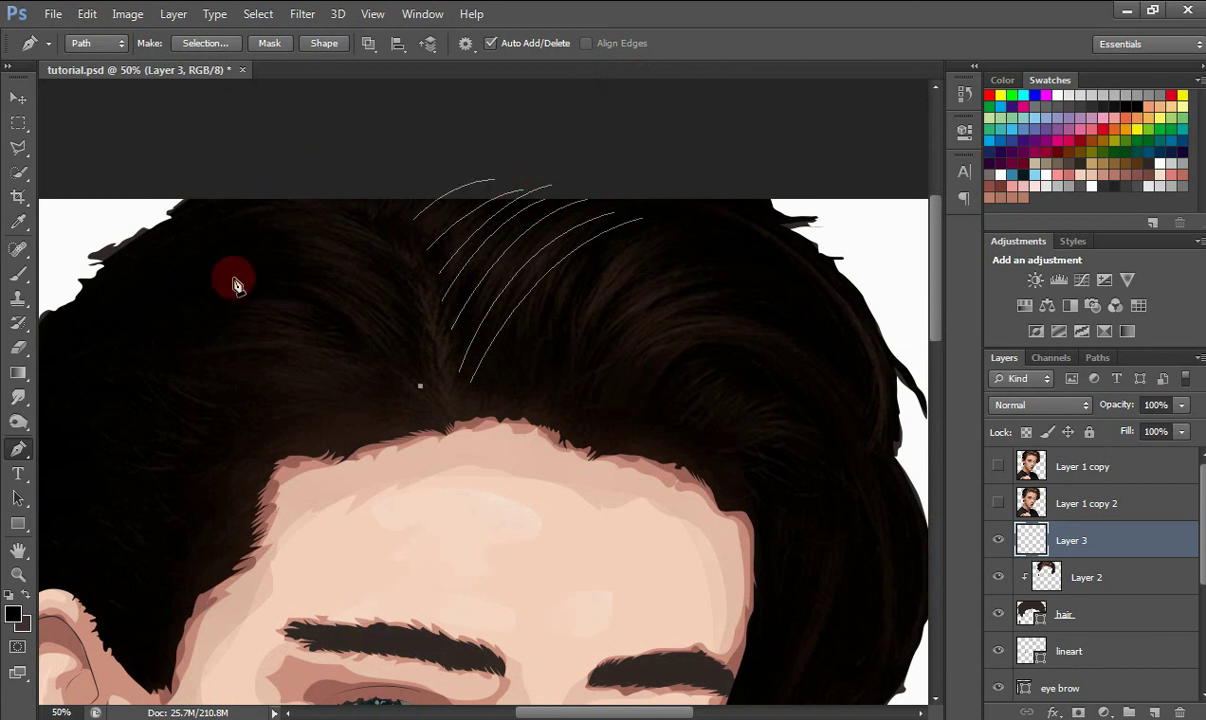
drag(190, 280, 60, 312)
ctrl+click(360, 427)
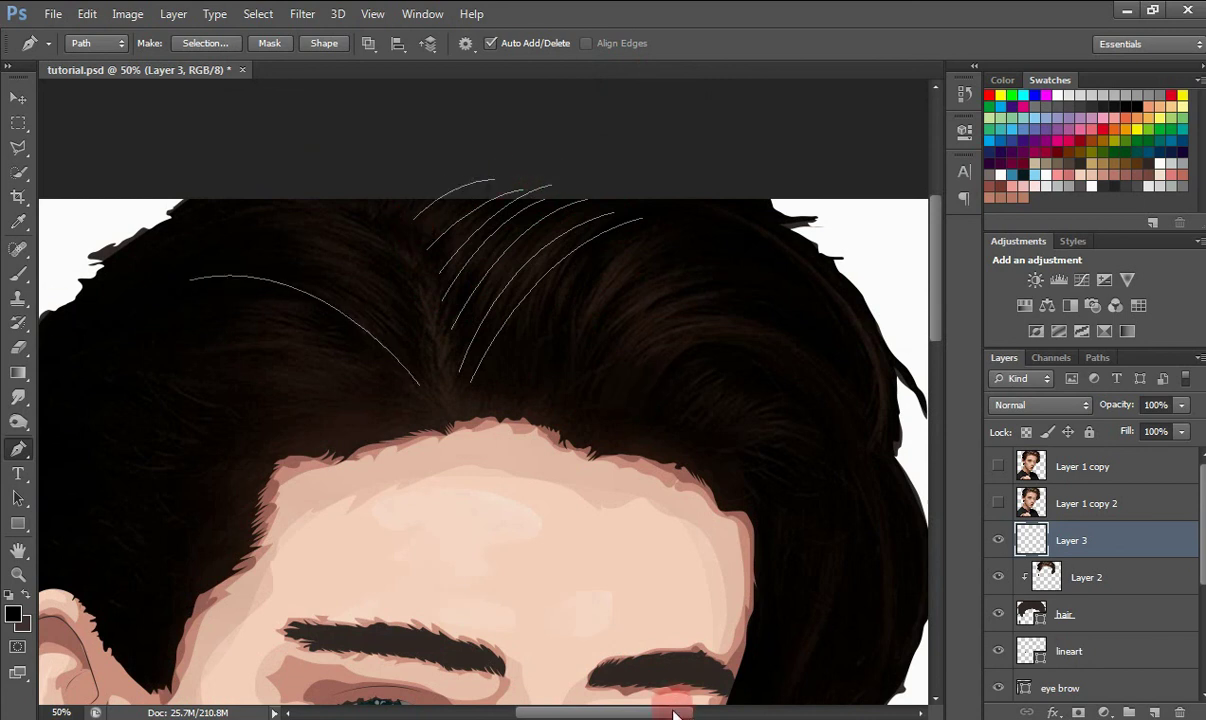
drag(673, 714, 650, 714)
click(544, 371)
drag(323, 254, 197, 280)
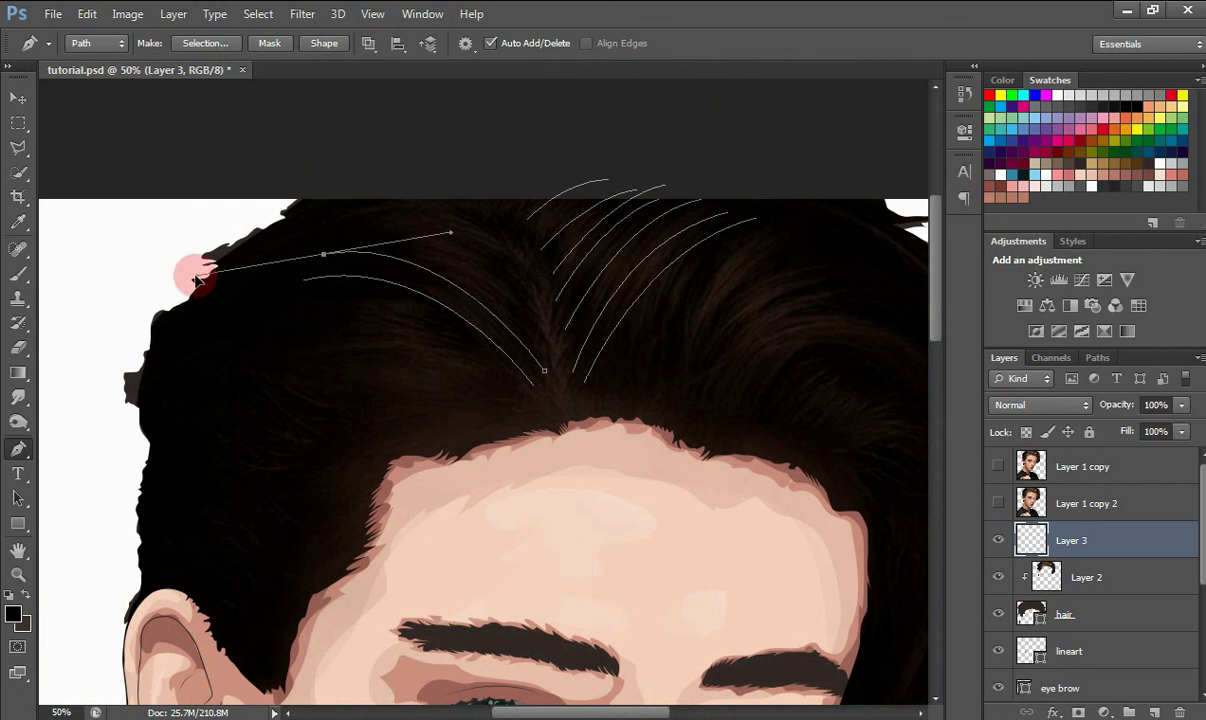
ctrl+click(378, 466)
click(538, 335)
drag(325, 233, 228, 262)
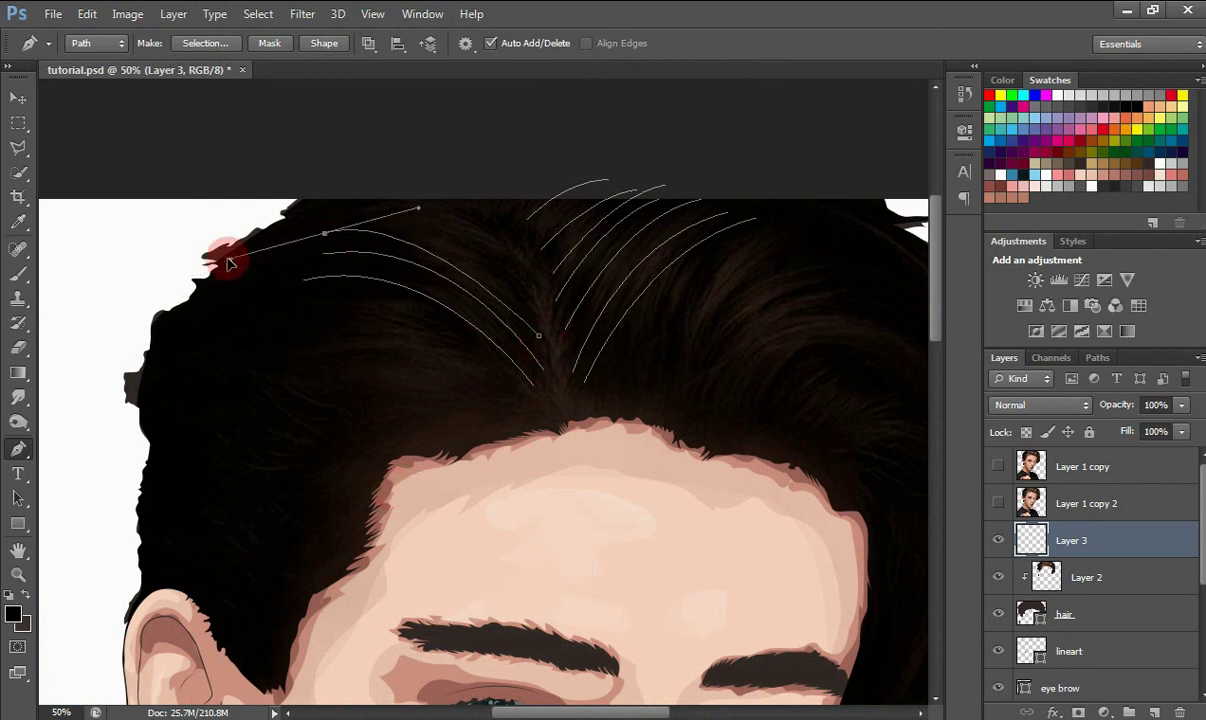
ctrl+click(360, 380)
Add one strand path above and one below the left-hand arcs, adjusting the upper strand's end point and curve handle.
click(516, 290)
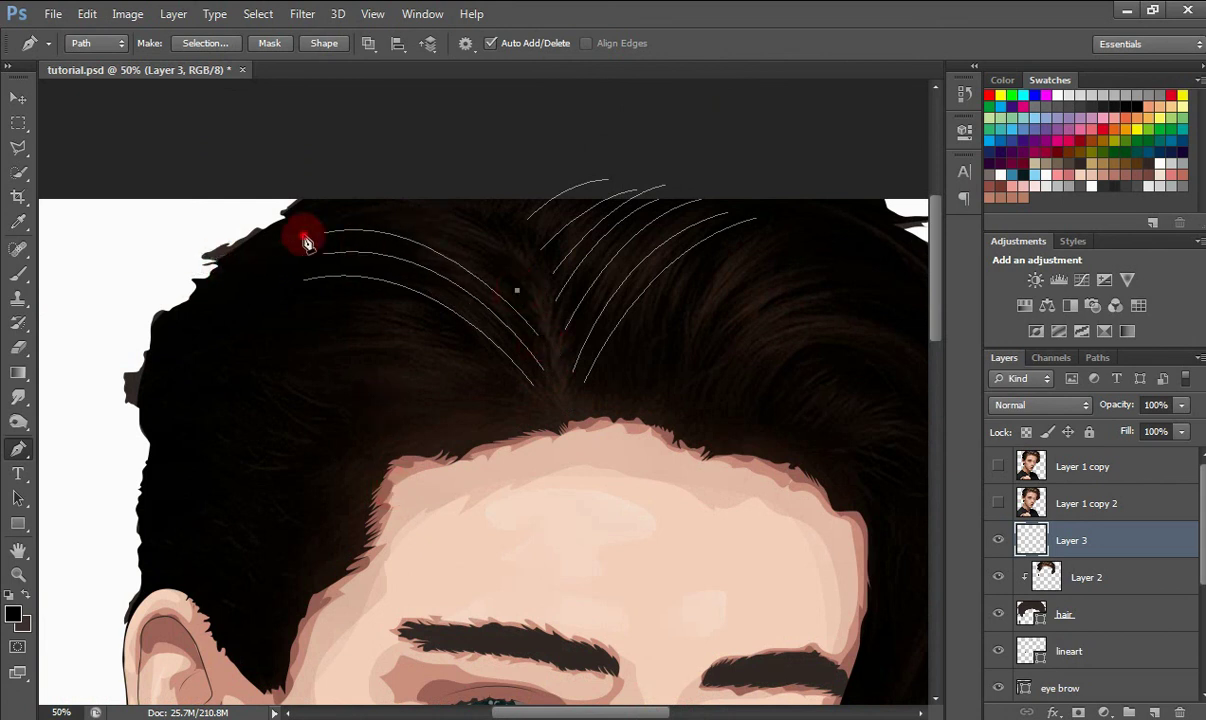
drag(307, 243, 170, 291)
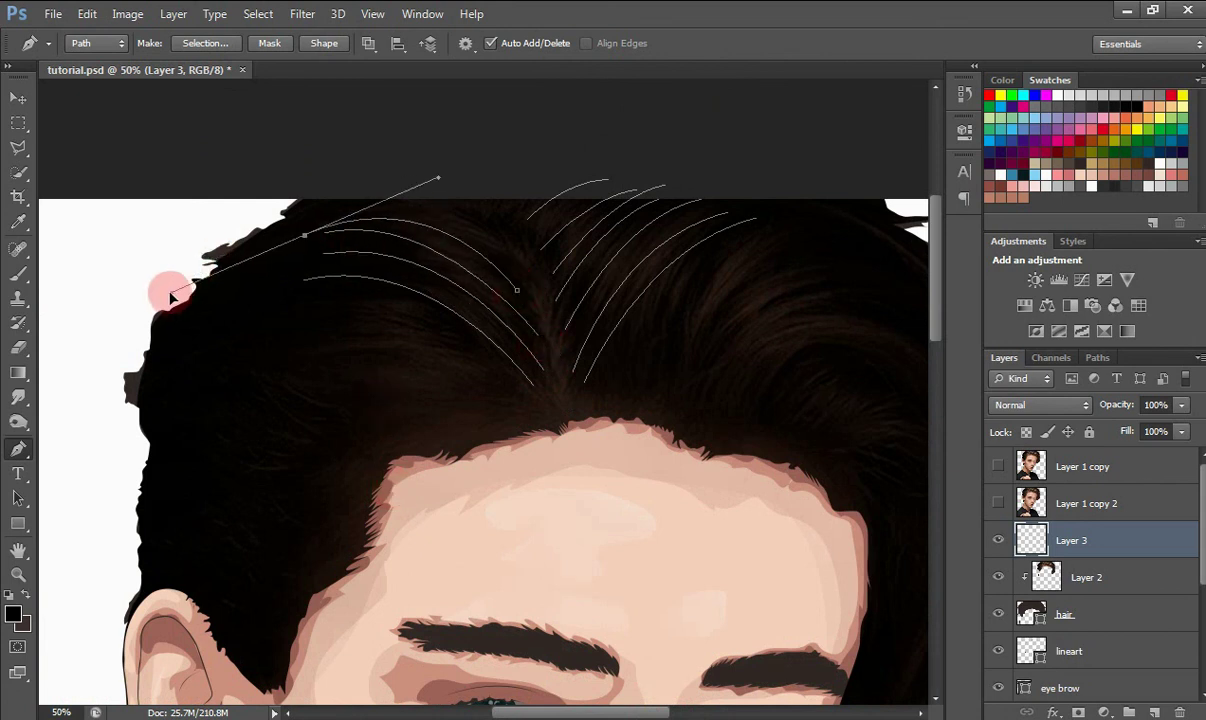
ctrl+click(306, 246)
drag(306, 238, 300, 236)
drag(428, 180, 431, 183)
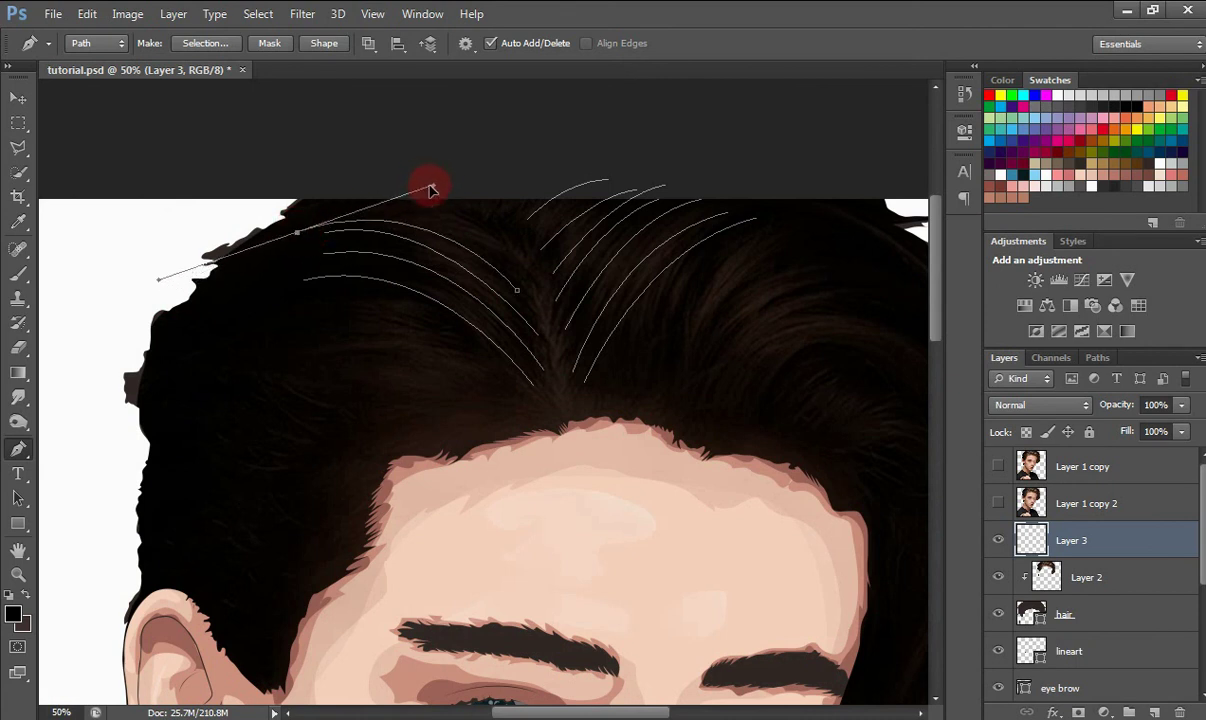
ctrl+click(495, 410)
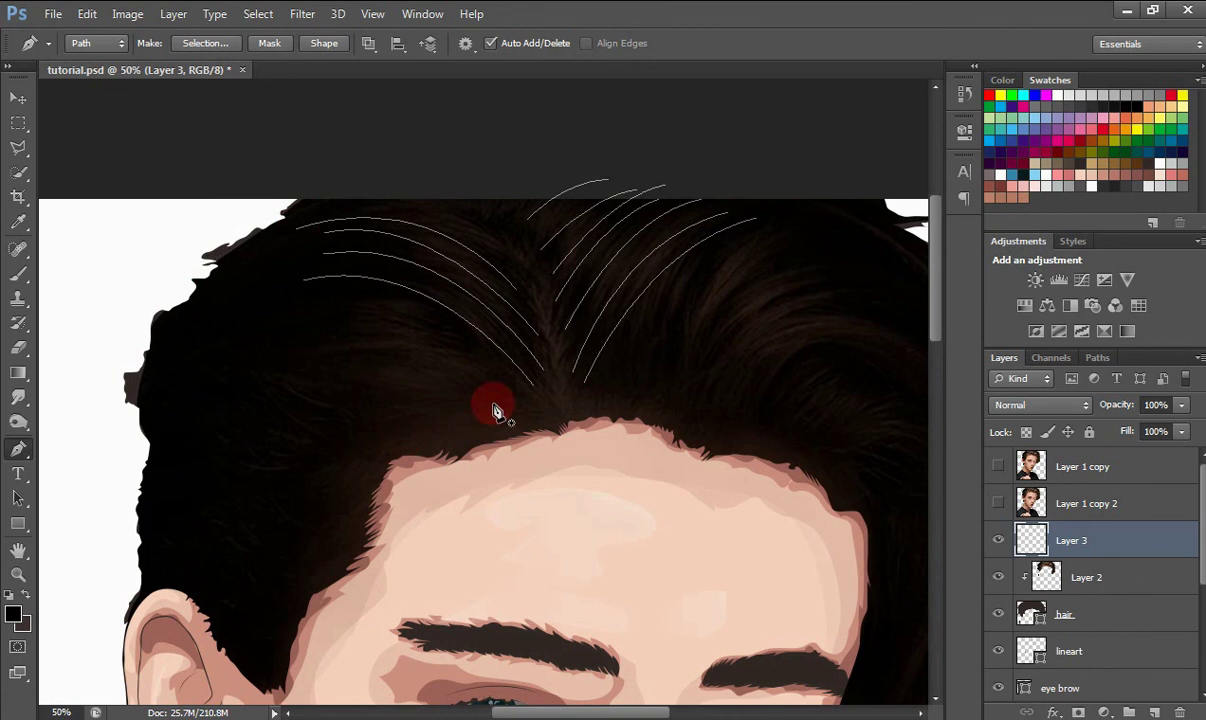
click(520, 388)
drag(287, 310, 141, 331)
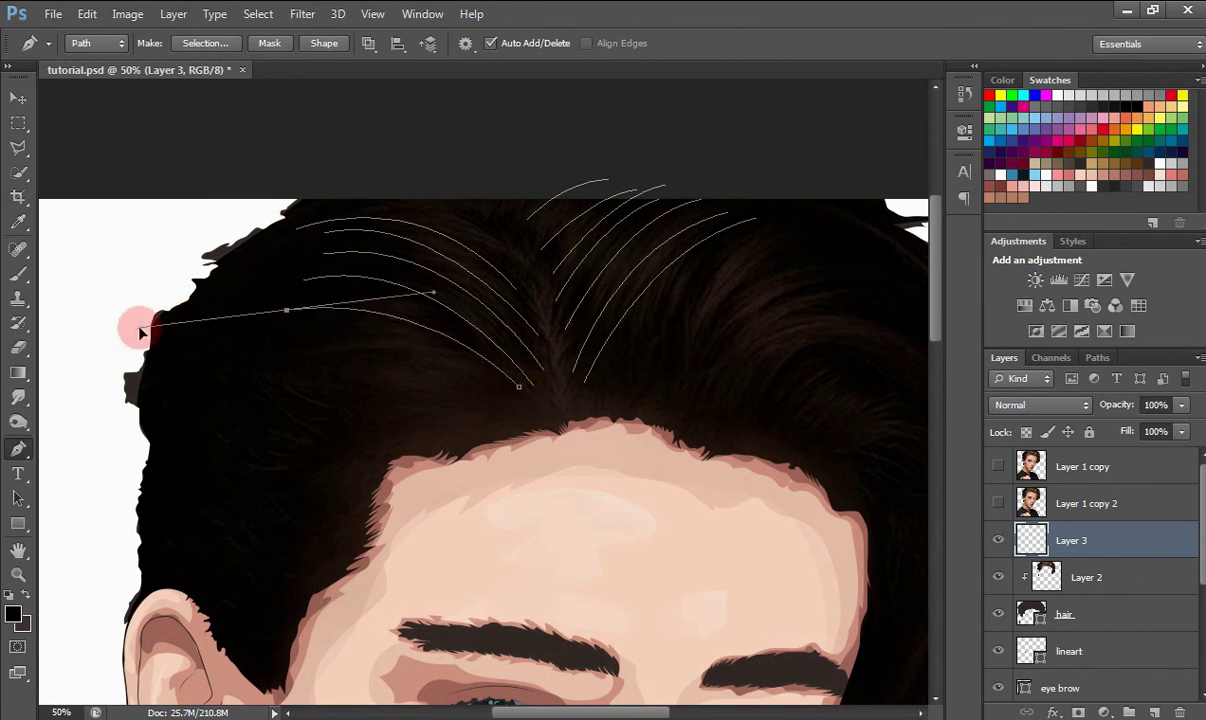
ctrl+click(292, 447)
Check the strand direction against the reference photo, and draw four long strand paths from above the left forehead hairline to the hair's left edge.
click(1000, 467)
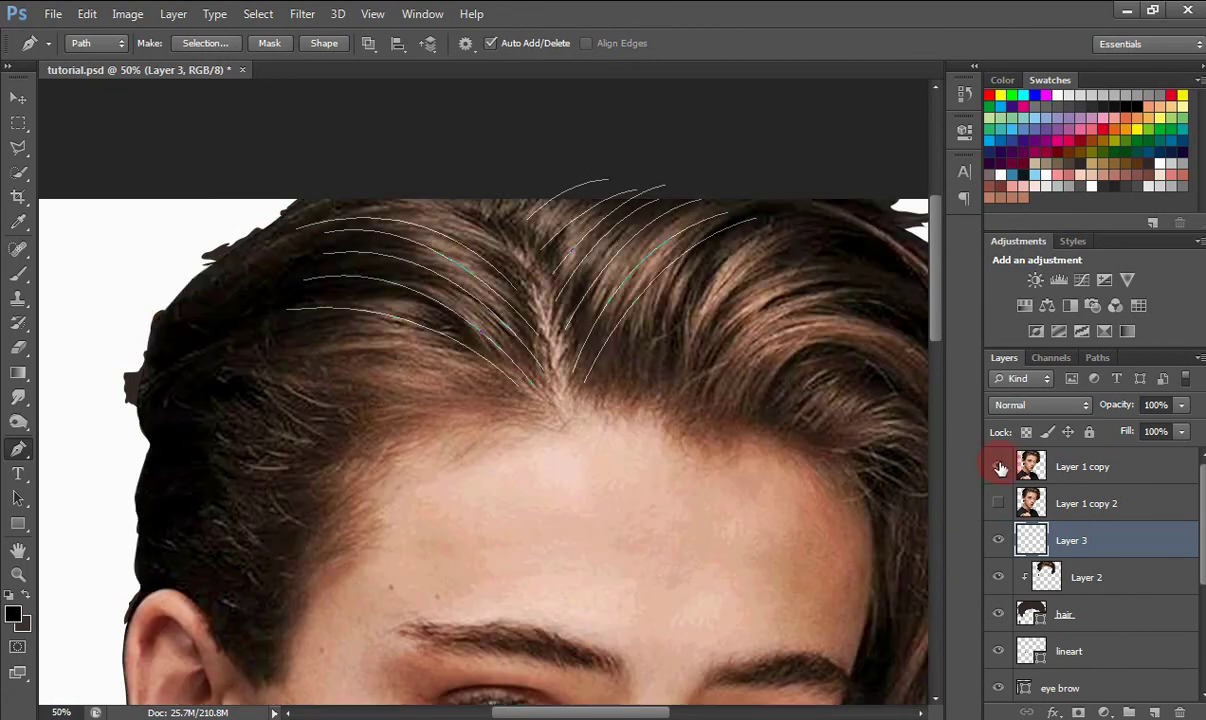
click(1000, 467)
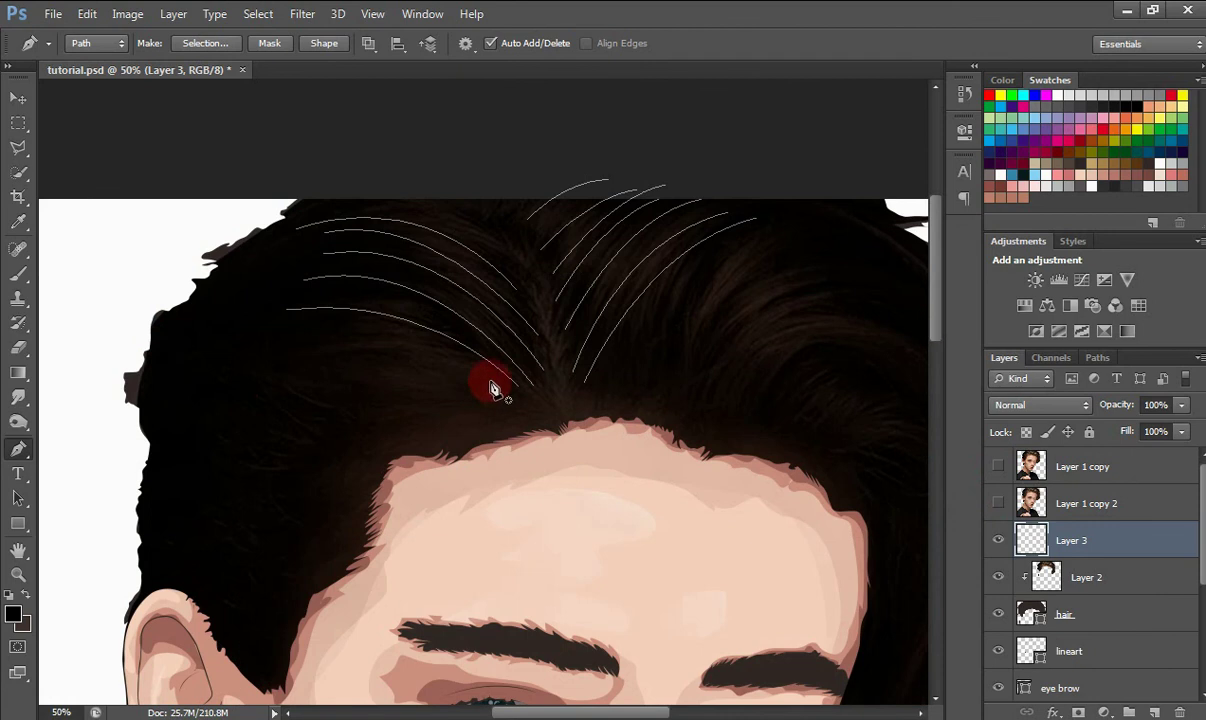
drag(190, 363, 62, 296)
ctrl+click(311, 504)
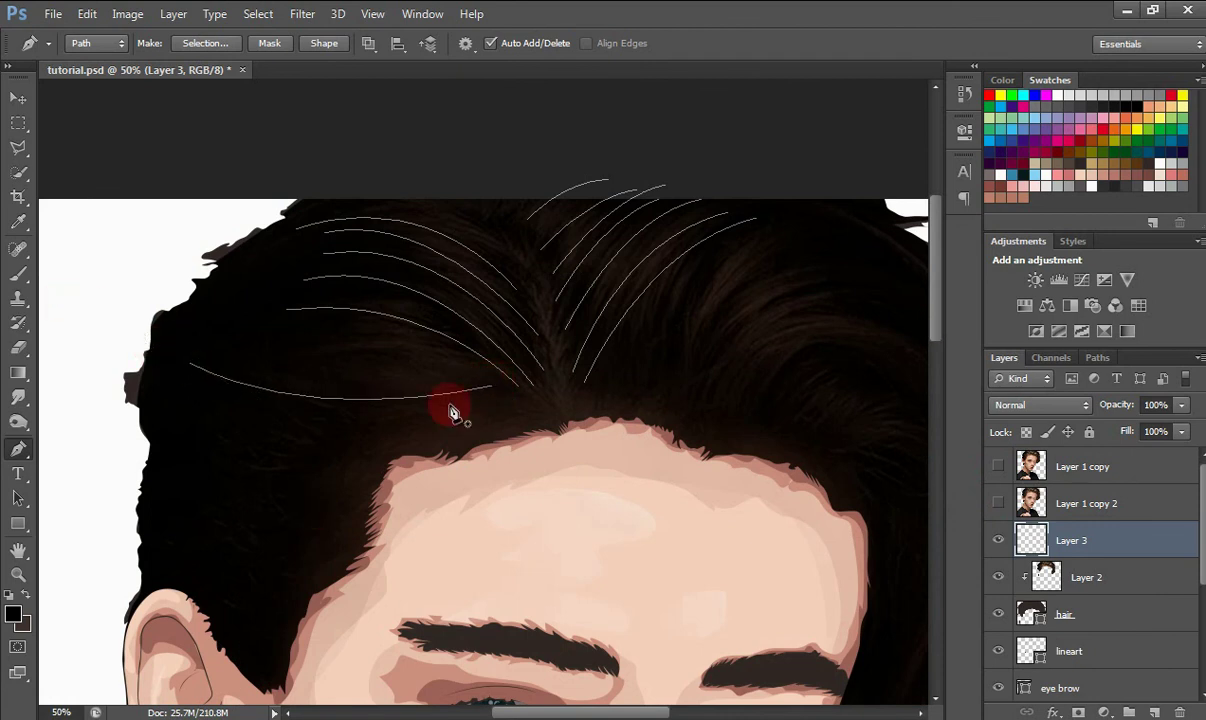
drag(212, 349, 80, 303)
ctrl+click(300, 458)
click(477, 382)
ctrl+click(345, 493)
click(423, 421)
ctrl+click(396, 485)
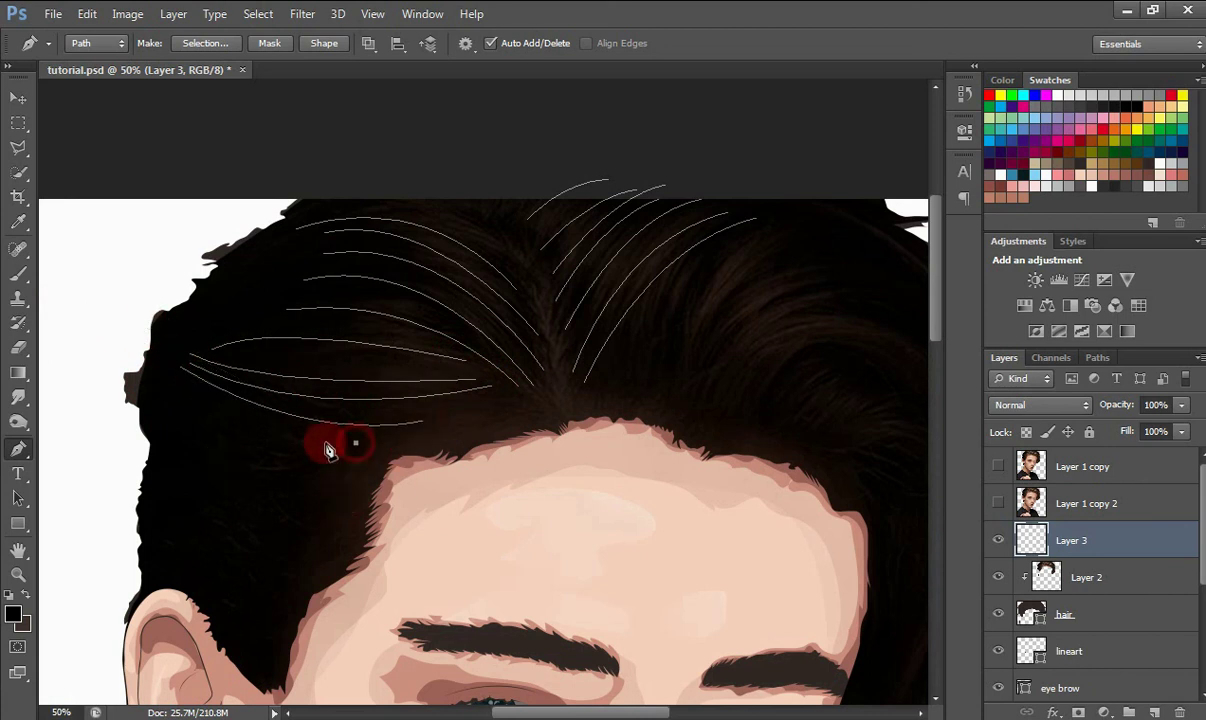
Draw three sagging strand paths from the left temple hairline out to the left side of the hair.
drag(181, 398, 121, 331)
ctrl+click(377, 574)
click(365, 473)
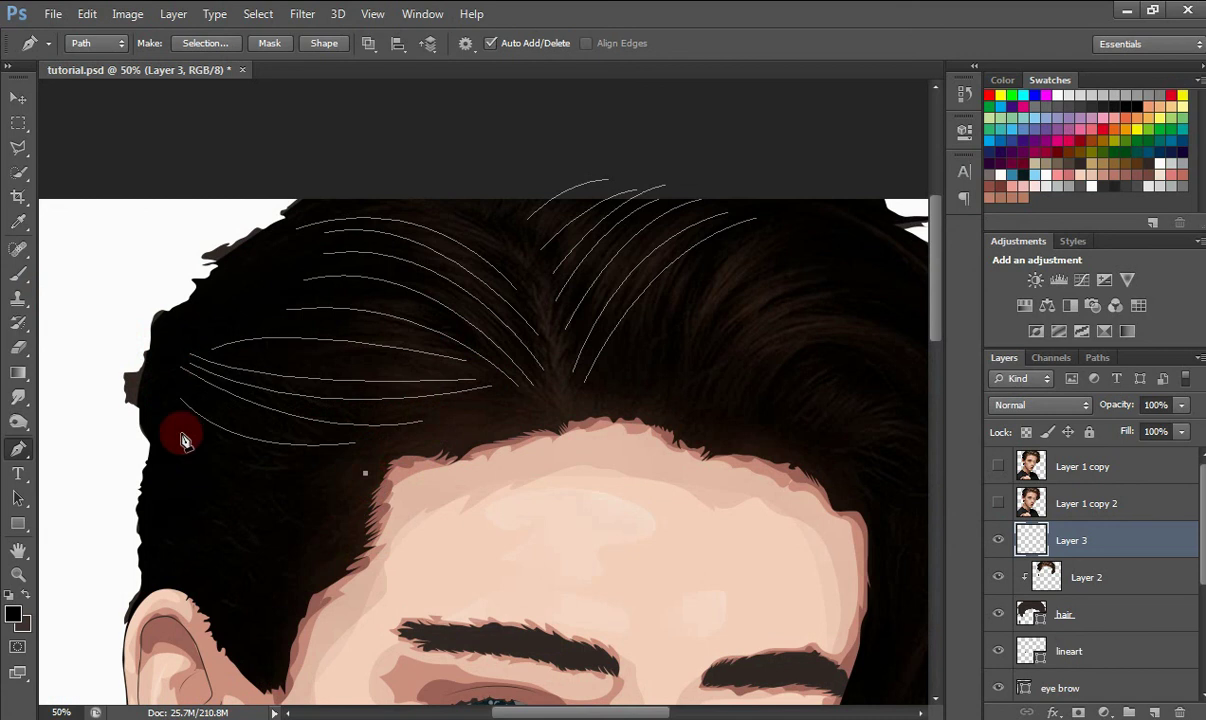
drag(178, 431, 86, 399)
click(357, 489)
ctrl+click(374, 634)
Draw four sagging strand paths, one below the other, from the left temple hairline to the hair's left edge above the ear.
click(353, 516)
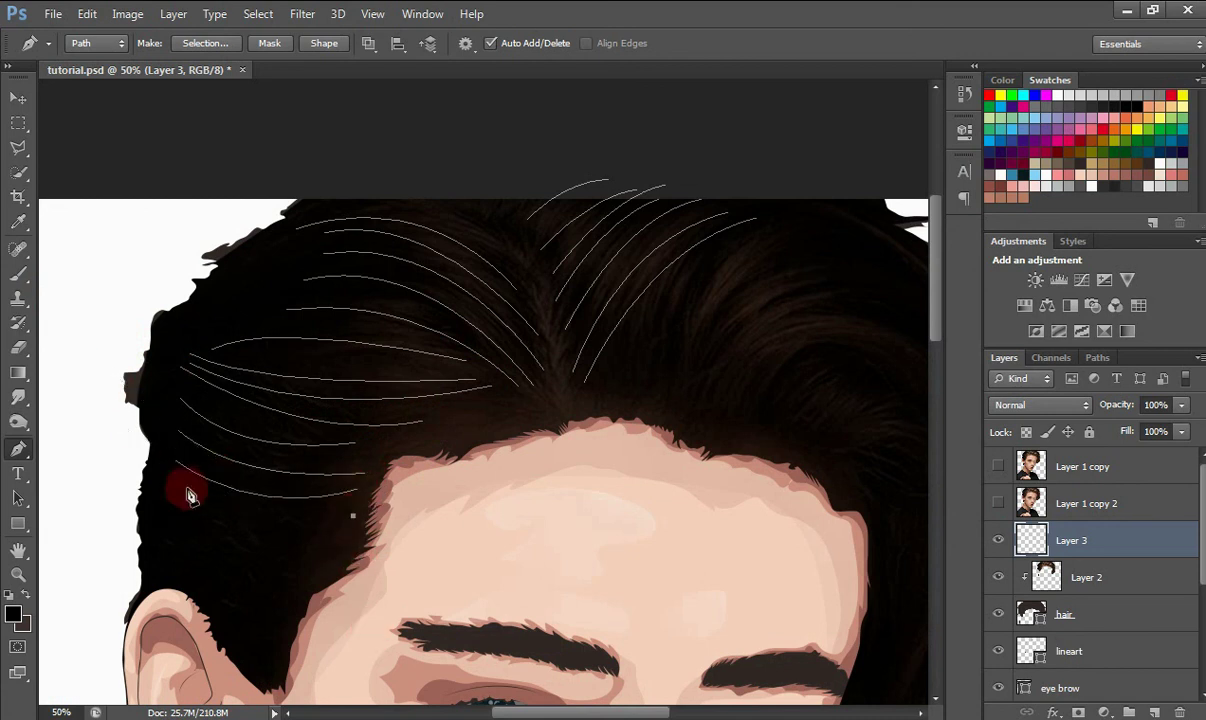
drag(170, 483, 97, 416)
ctrl+click(446, 658)
click(327, 541)
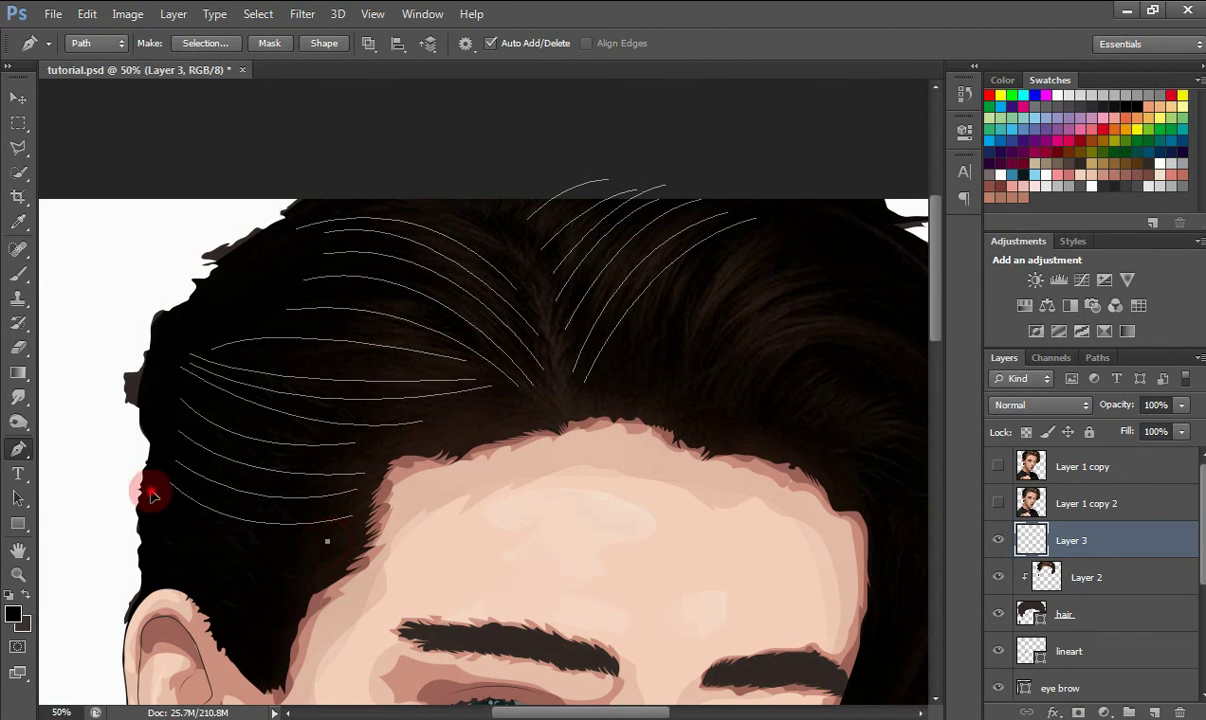
ctrl+click(367, 651)
click(294, 568)
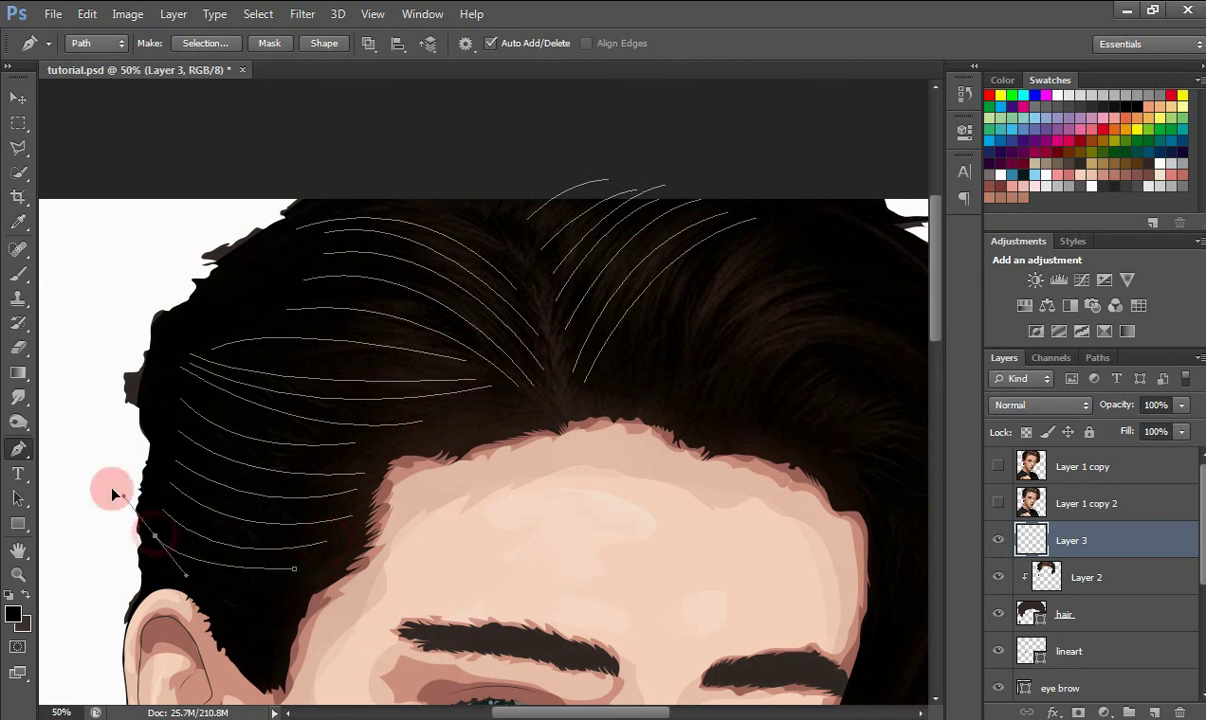
ctrl+click(352, 622)
click(258, 605)
drag(170, 568, 125, 508)
ctrl+click(390, 652)
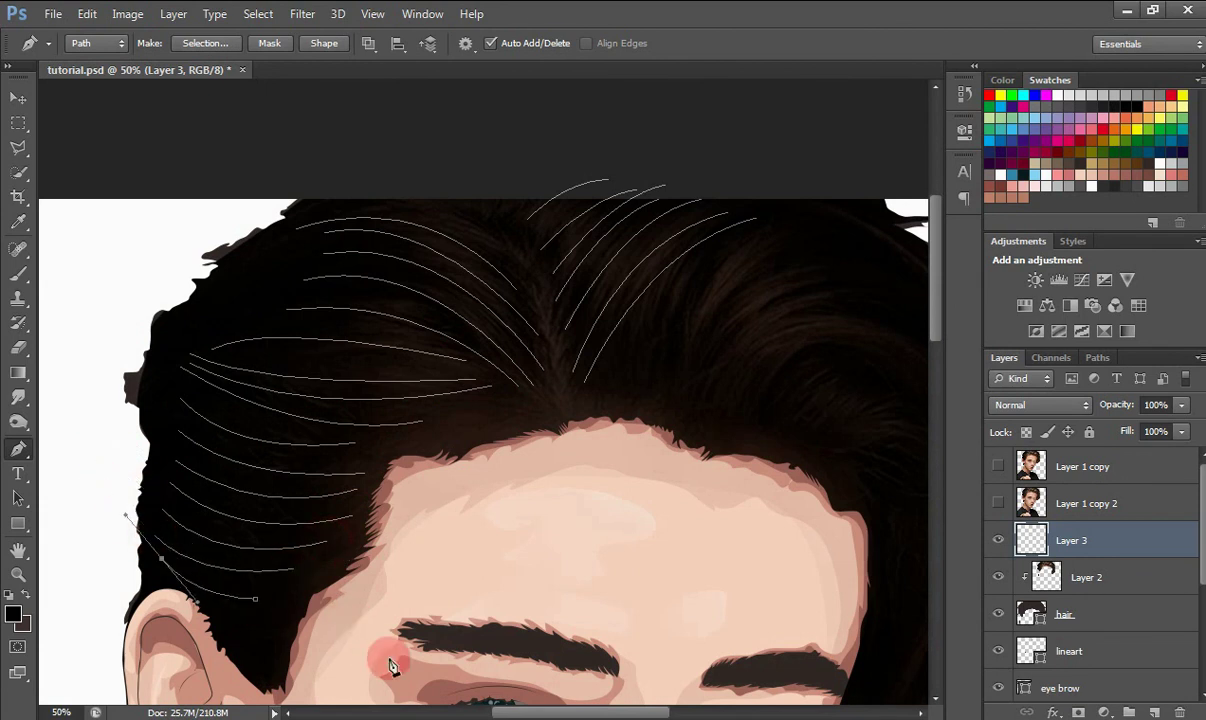
Draw two short curved strand paths across the left sideburn beside the ear.
click(278, 620)
click(275, 622)
mouse_move(233, 613)
mouse_down()
mouse_move(220, 598)
mouse_move(203, 620)
mouse_up()
ctrl+click(377, 656)
click(268, 644)
ctrl+click(366, 668)
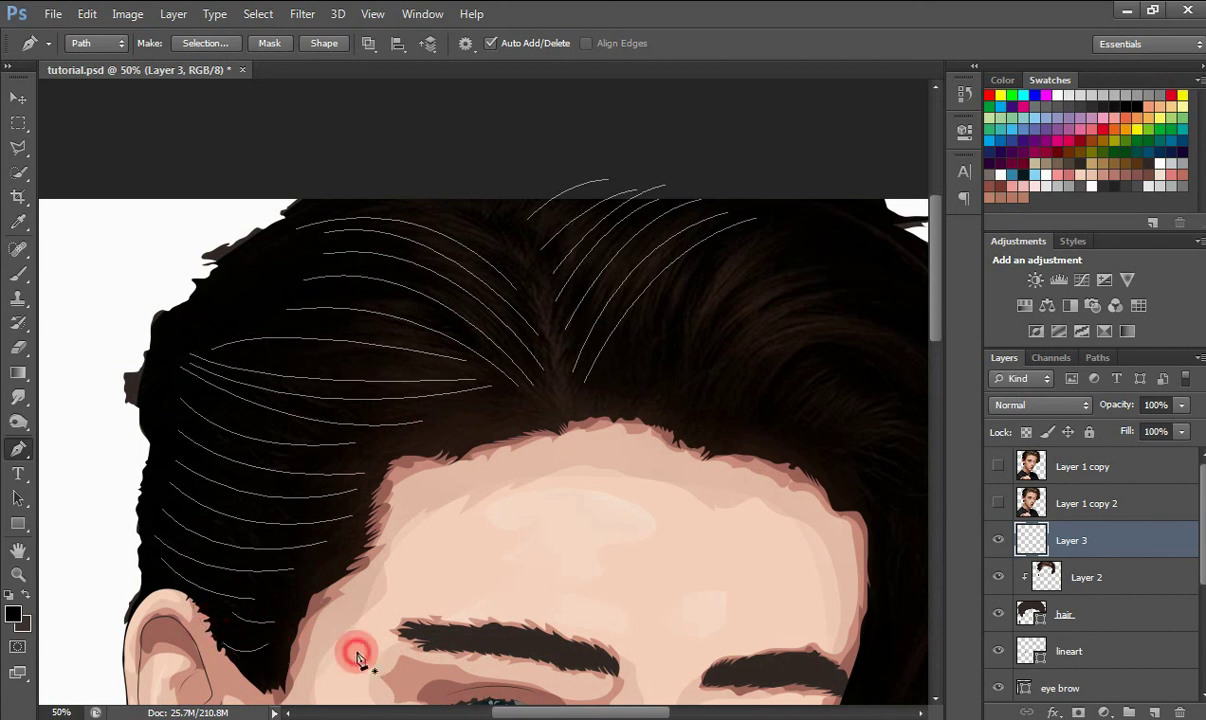
Draw two strand paths rising from the hairline right of the parting, and one long arc along the upper right crown.
drag(520, 714, 566, 715)
drag(547, 230, 658, 193)
ctrl+click(463, 491)
click(417, 403)
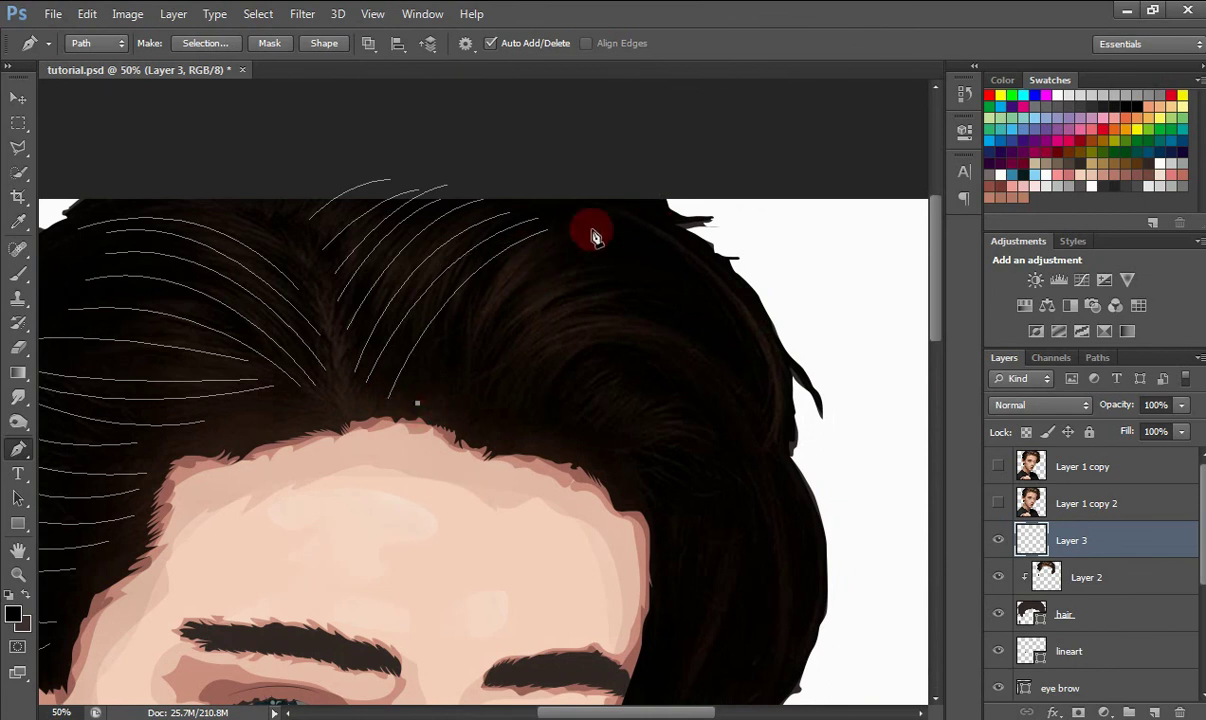
drag(594, 229, 710, 217)
ctrl+click(554, 431)
click(568, 214)
drag(757, 345, 806, 461)
ctrl+click(633, 540)
Add further strand paths fanning up and to the right from the hairline above the middle of the forehead.
click(448, 412)
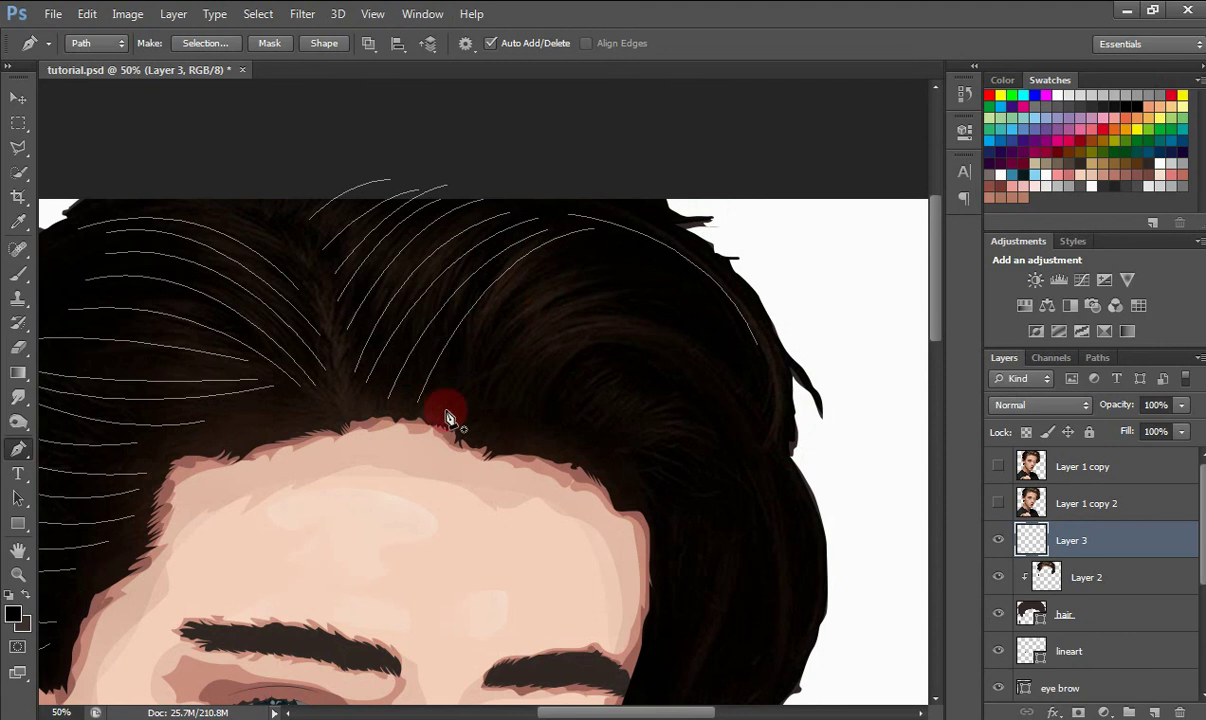
mouse_move(547, 274)
mouse_down()
mouse_move(625, 253)
mouse_move(801, 315)
mouse_up()
ctrl+click(449, 560)
ctrl+click(510, 485)
click(484, 412)
ctrl+click(511, 550)
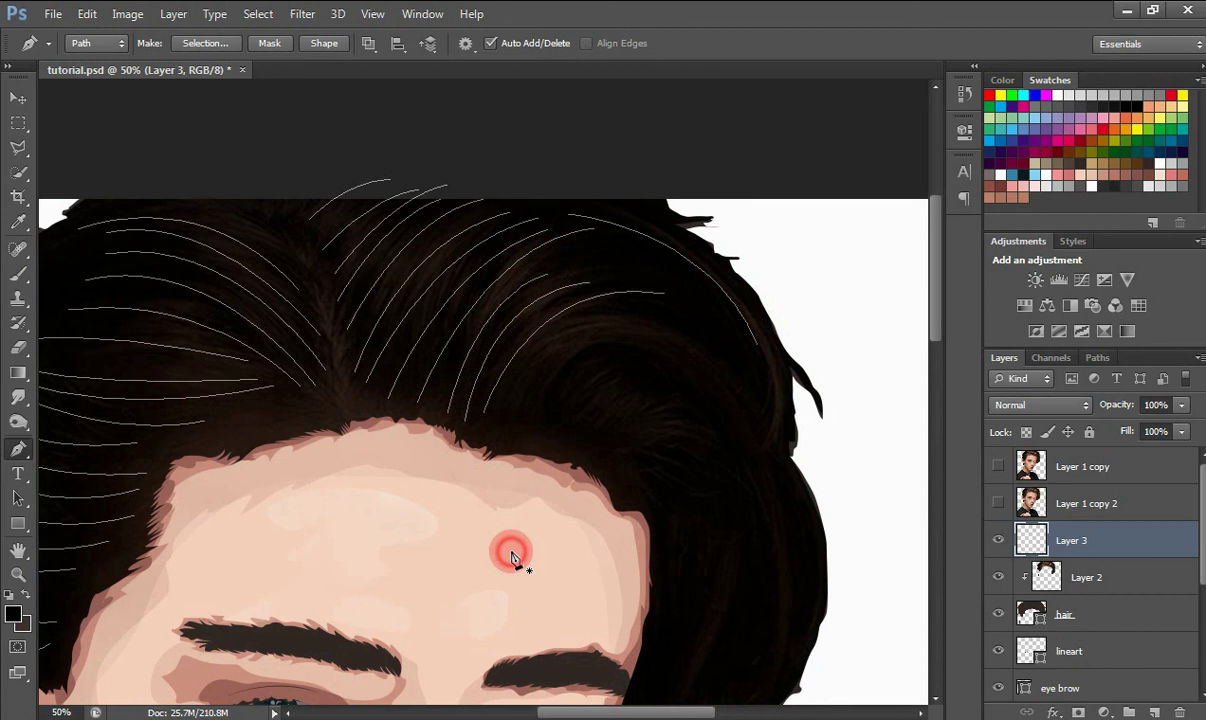
Draw a second arc inside the right crown strand, and a long arch from the forehead hairline to the hair's right side.
click(570, 252)
drag(750, 355, 819, 481)
ctrl+click(708, 539)
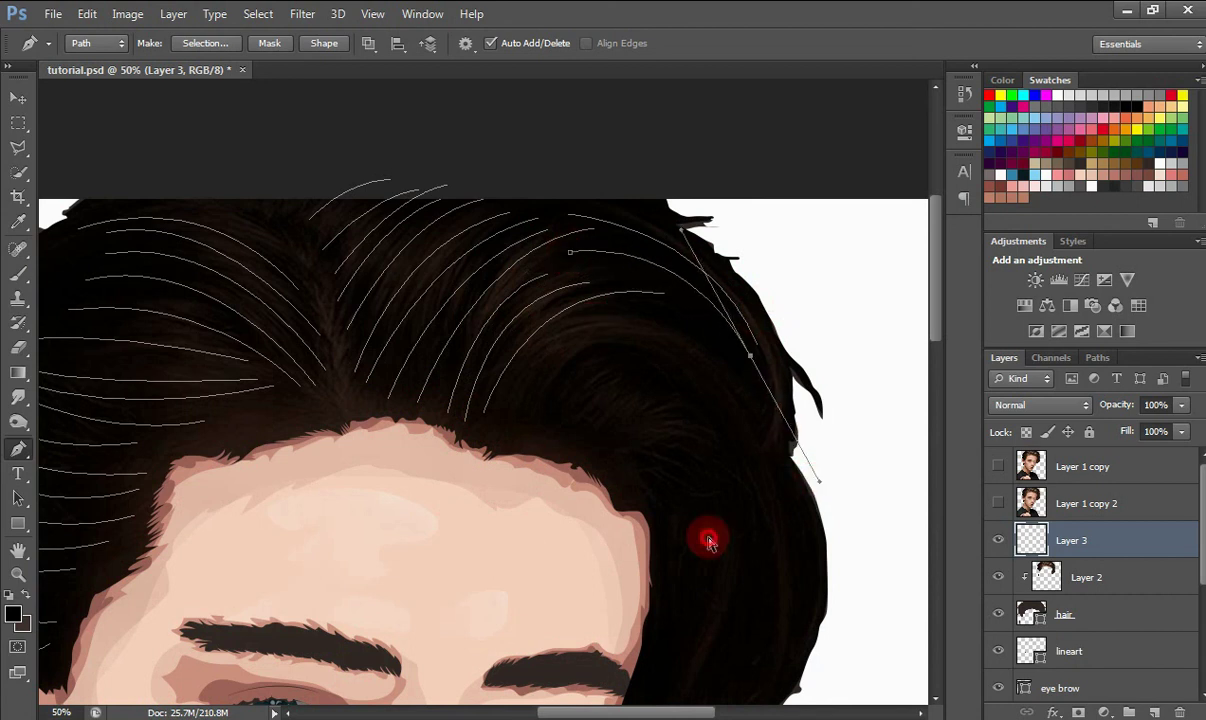
click(497, 413)
drag(747, 405, 900, 597)
ctrl+click(777, 453)
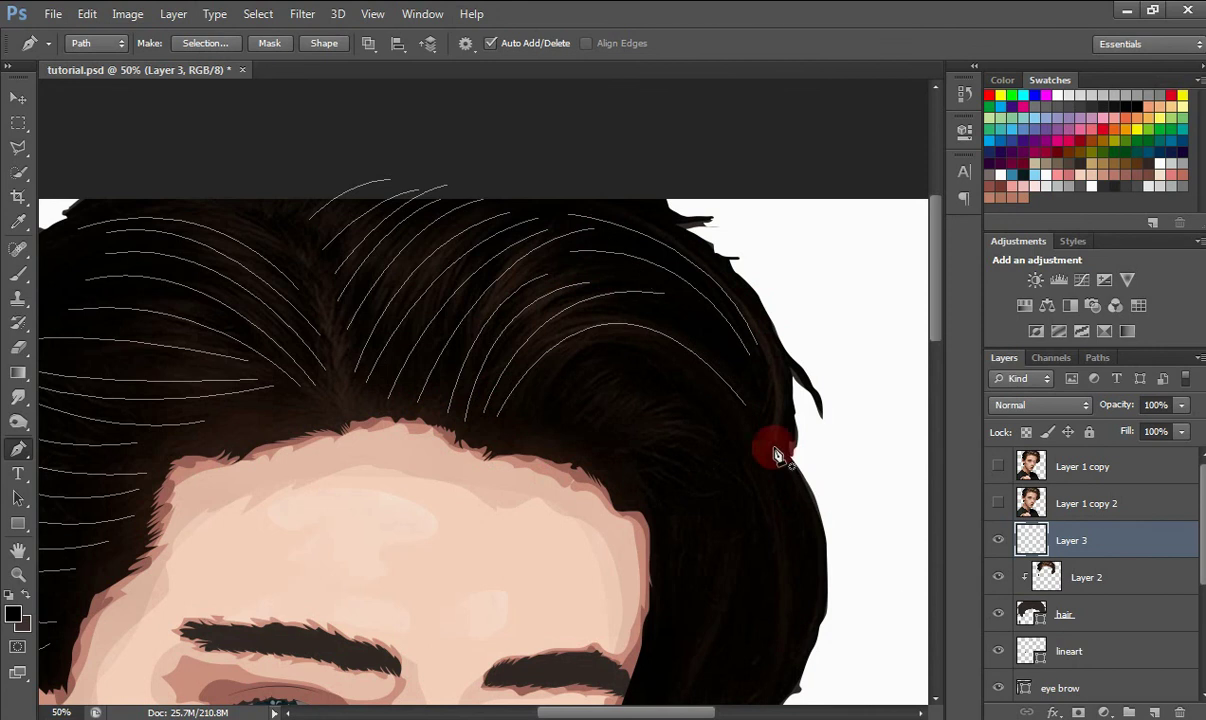
Draw a strand arch beneath the long right-hand arch and move its end point slightly upward.
drag(928, 345, 935, 378)
click(527, 242)
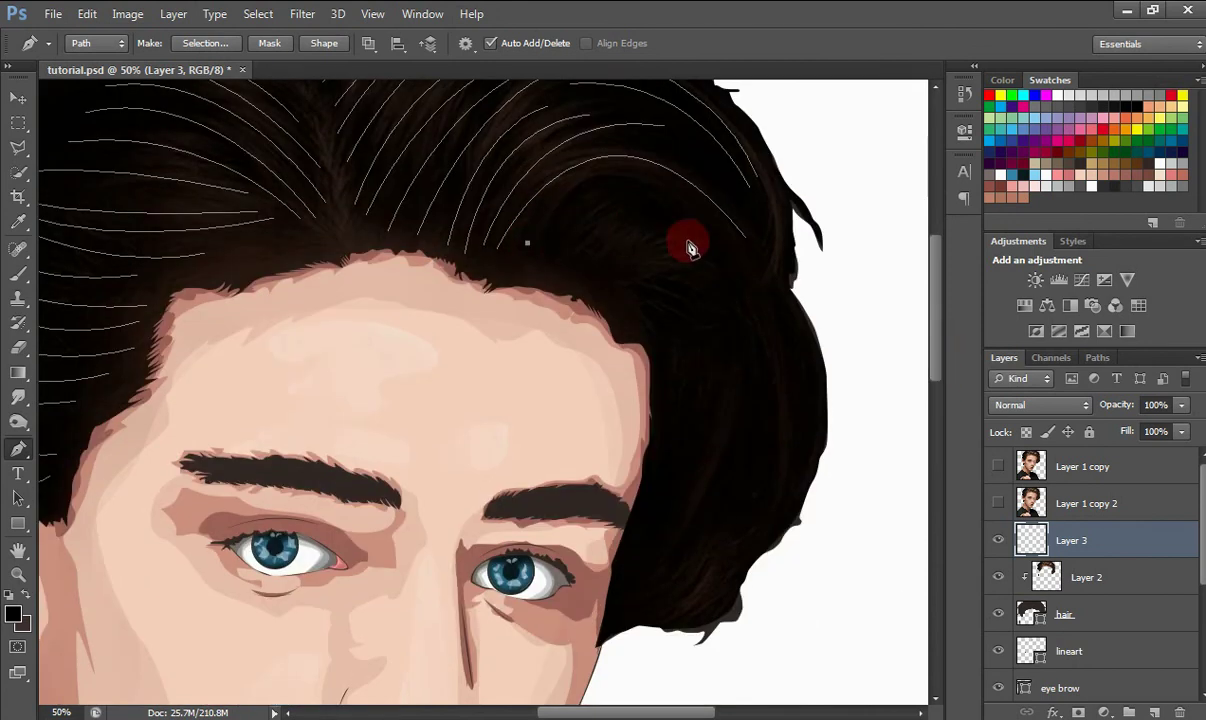
drag(732, 278, 848, 443)
drag(732, 278, 729, 256)
ctrl+click(621, 362)
Draw a smaller strand arch inside the previous one, redoing its end point for a shorter curve.
click(544, 242)
drag(762, 332, 837, 507)
key(ctrl+z)
drag(703, 245, 757, 311)
ctrl+click(654, 375)
Draw two strand paths from the right forehead corner down the right side of the hair, tightening the outer curve with its handle.
click(611, 274)
drag(648, 558, 568, 627)
ctrl+click(668, 627)
drag(932, 426, 933, 384)
drag(660, 554, 519, 491)
drag(933, 447, 933, 370)
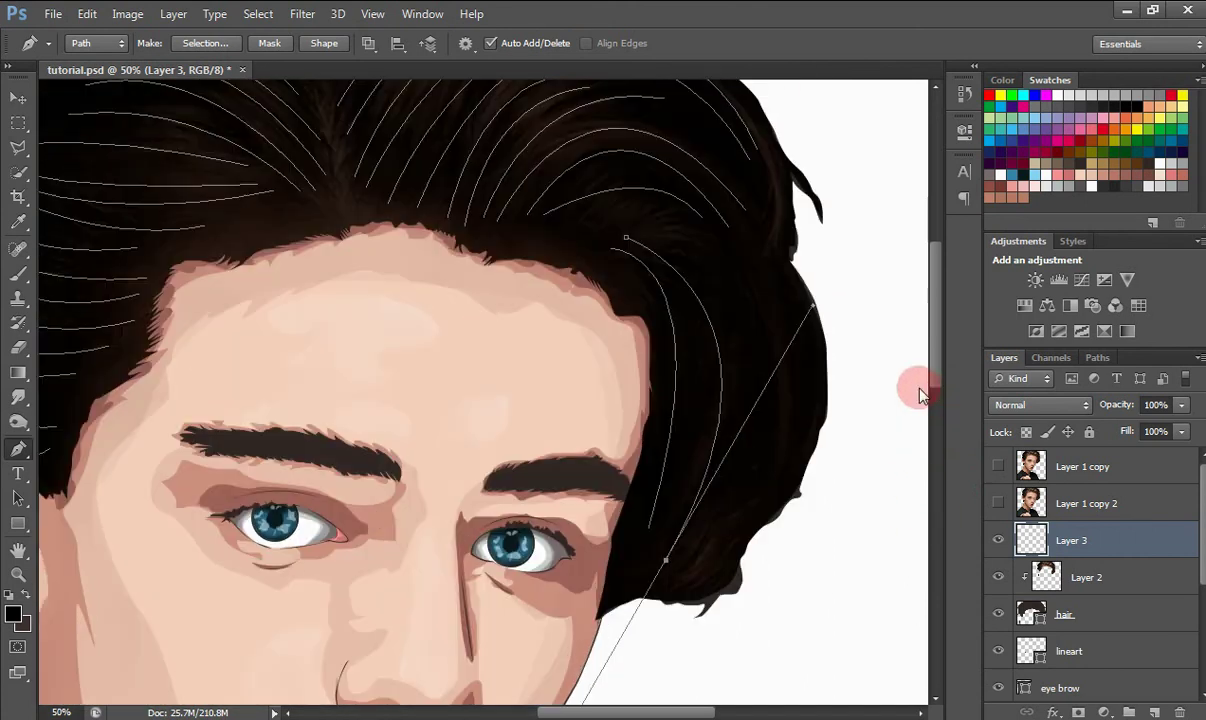
drag(813, 306, 791, 306)
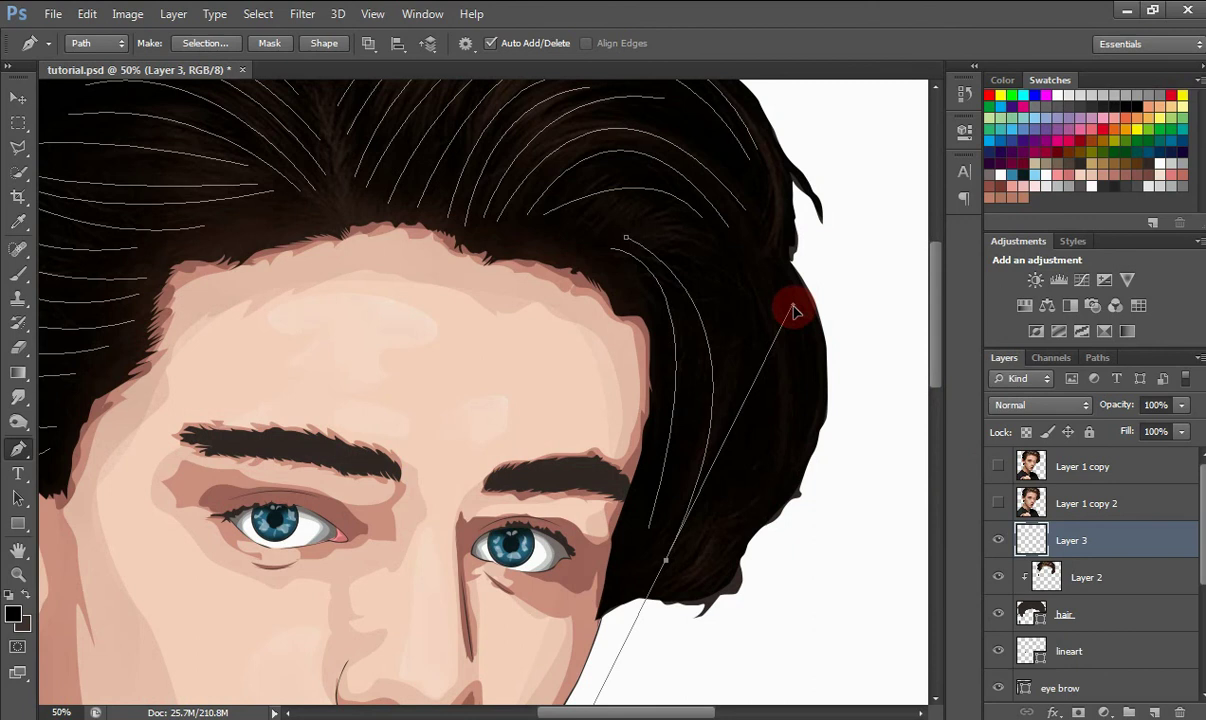
ctrl+click(748, 544)
Draw a third long strand path down the right side of the hair, redoing its lower end and adjusting the curve handle.
click(579, 229)
drag(692, 549, 591, 536)
click(532, 623)
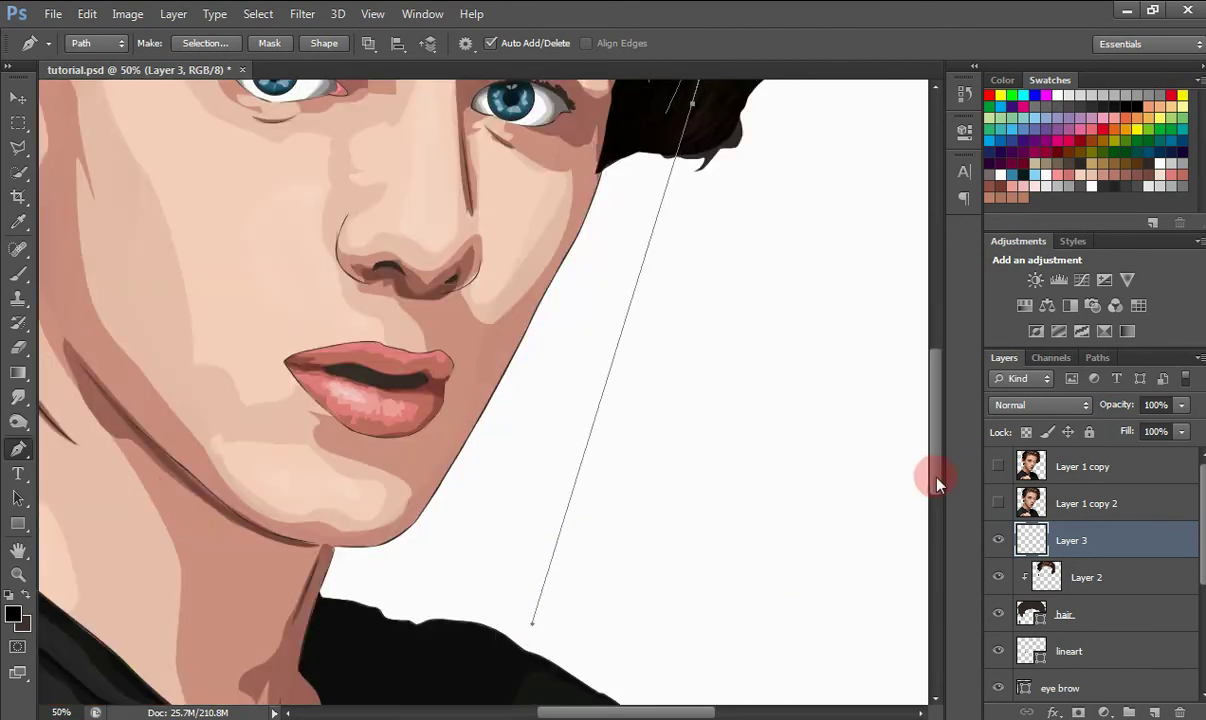
drag(937, 484, 931, 377)
scroll(688, 190, down, 1)
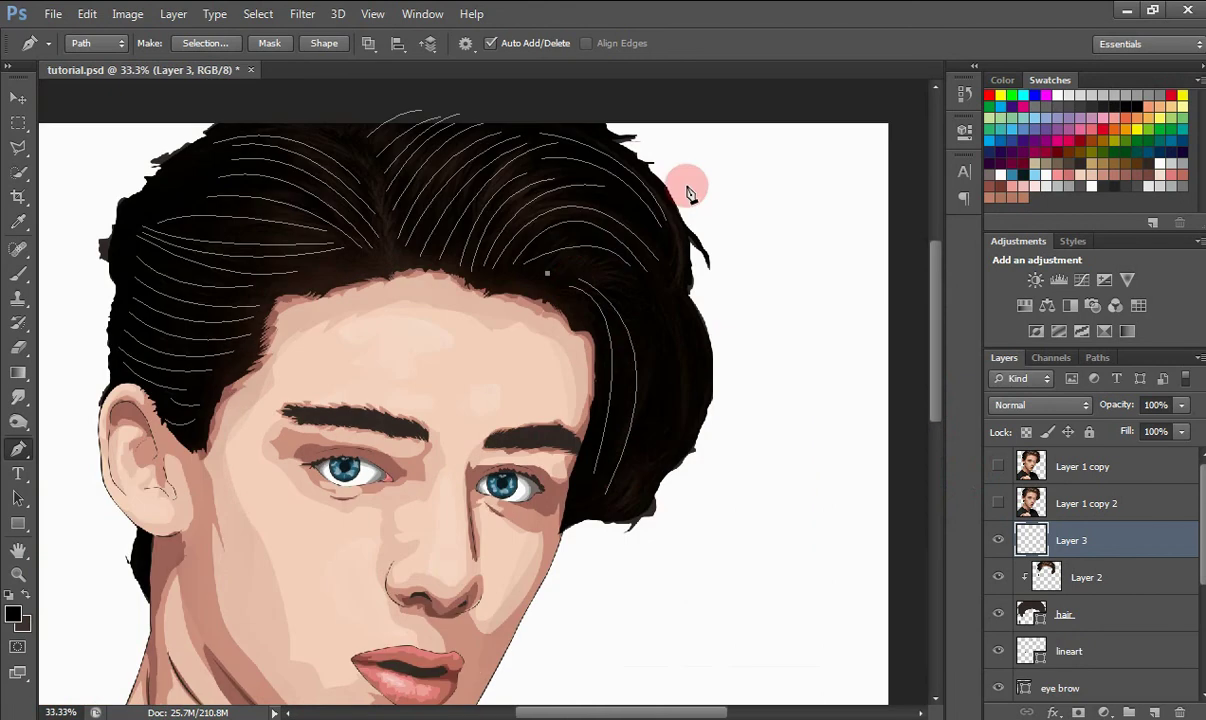
drag(620, 499, 587, 673)
key(ctrl+z)
drag(937, 479, 937, 453)
key(ctrl+minus)
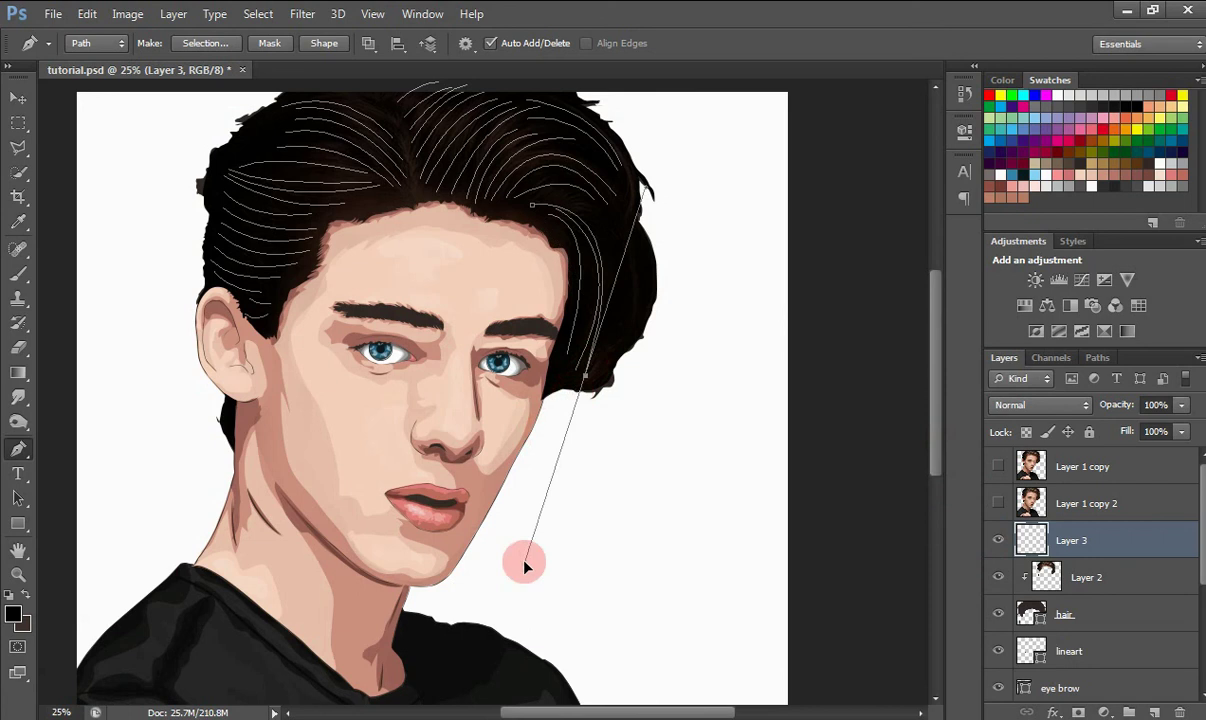
drag(524, 567, 535, 588)
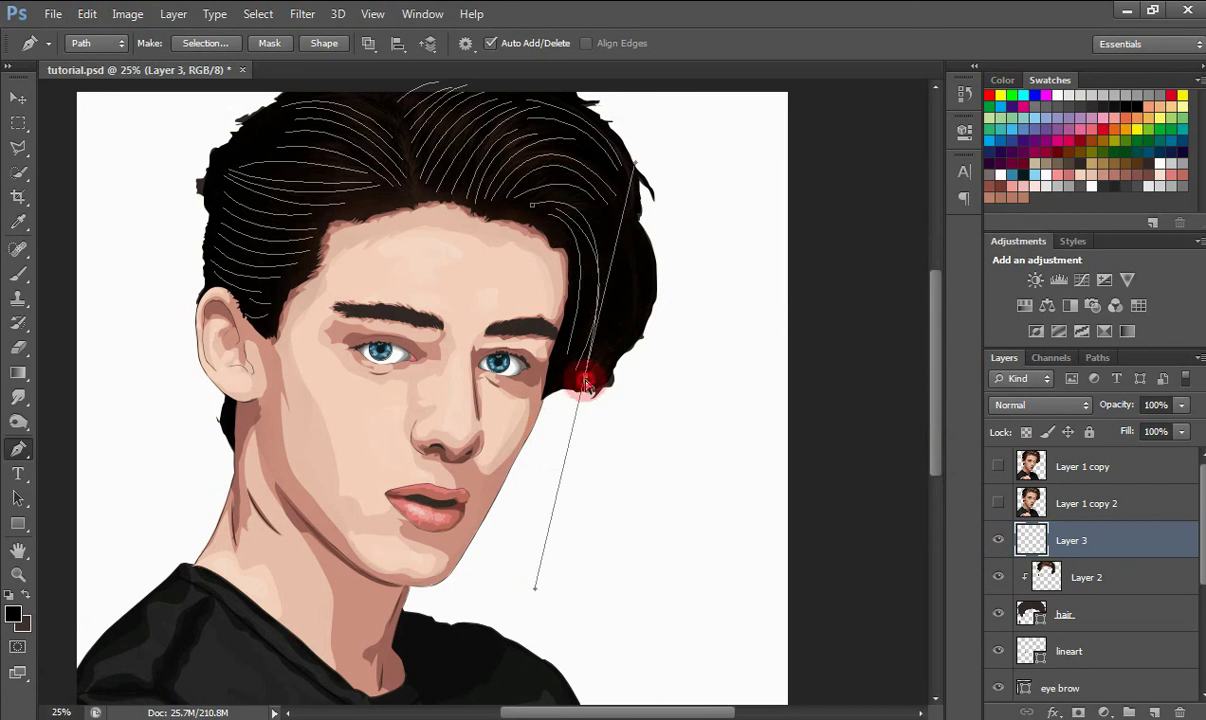
drag(586, 374, 612, 522)
ctrl+click(648, 425)
Draw three more downward strand paths, spaced outward towards the right edge of the hair.
click(562, 198)
ctrl+click(693, 536)
click(603, 210)
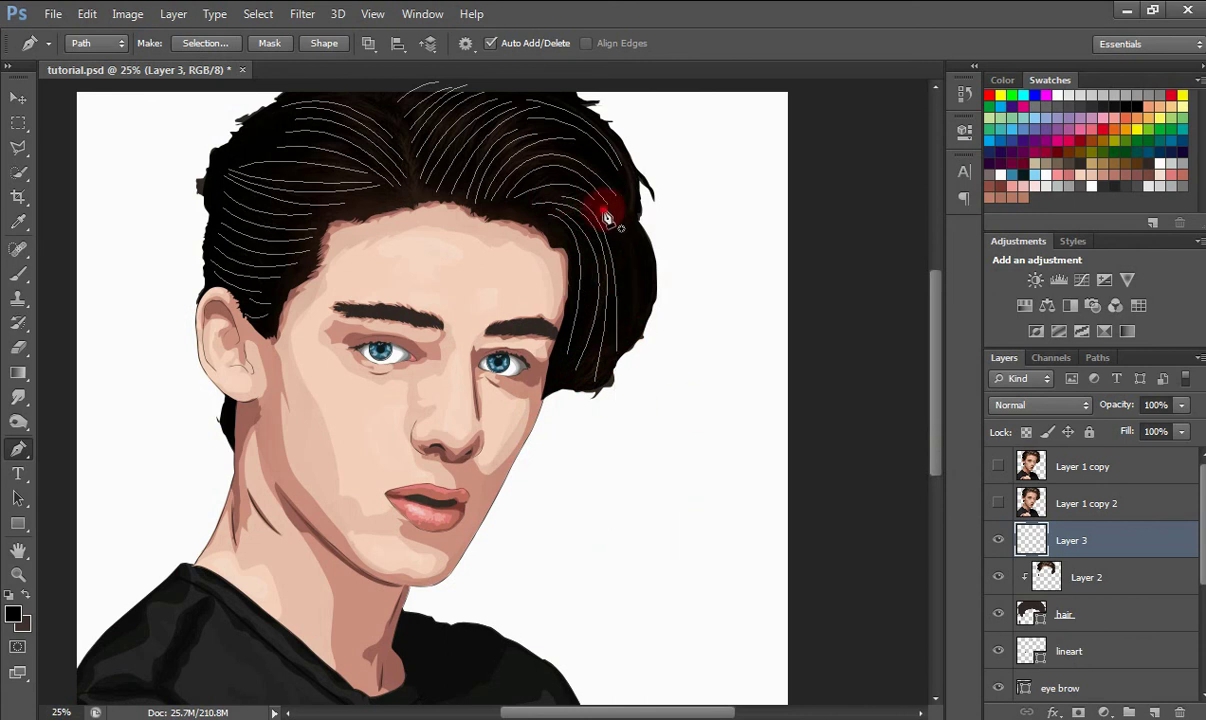
drag(631, 398, 633, 400)
ctrl+click(689, 422)
click(617, 216)
ctrl+click(683, 447)
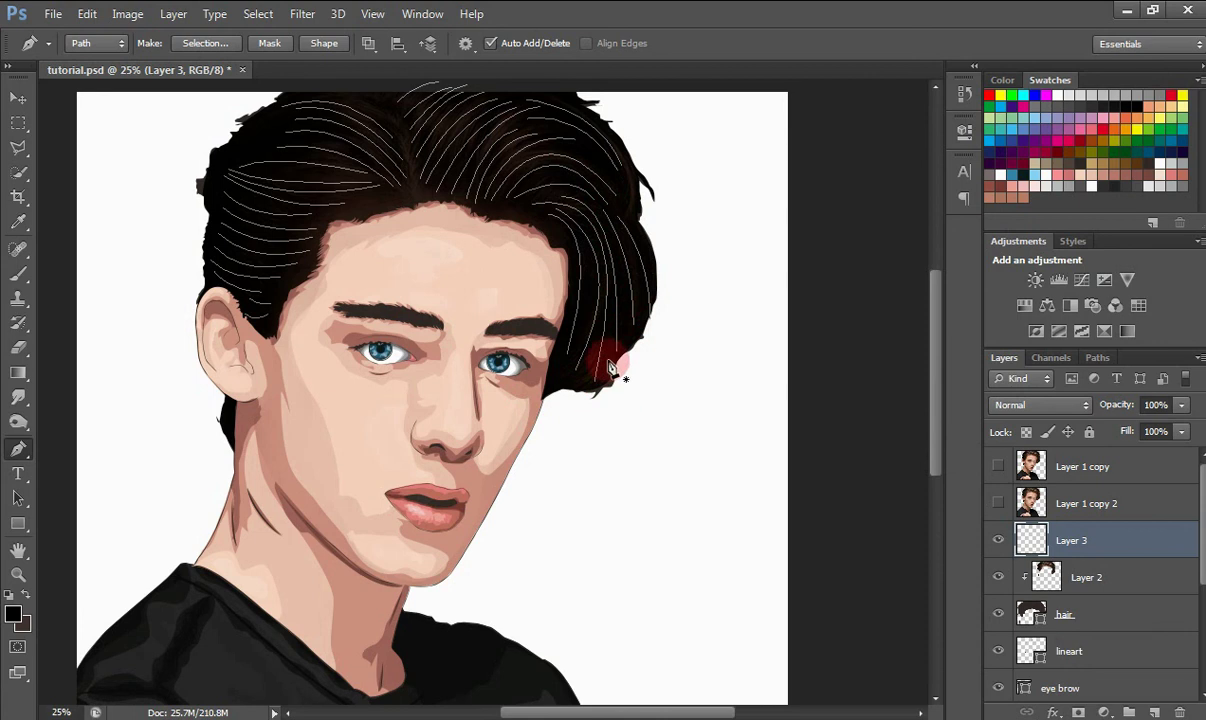
Draw a short strand path across the lower right hair tips and another curving down the outer right edge of the crown.
click(609, 360)
drag(564, 386, 528, 387)
ctrl+click(593, 431)
ctrl+click(600, 438)
click(584, 152)
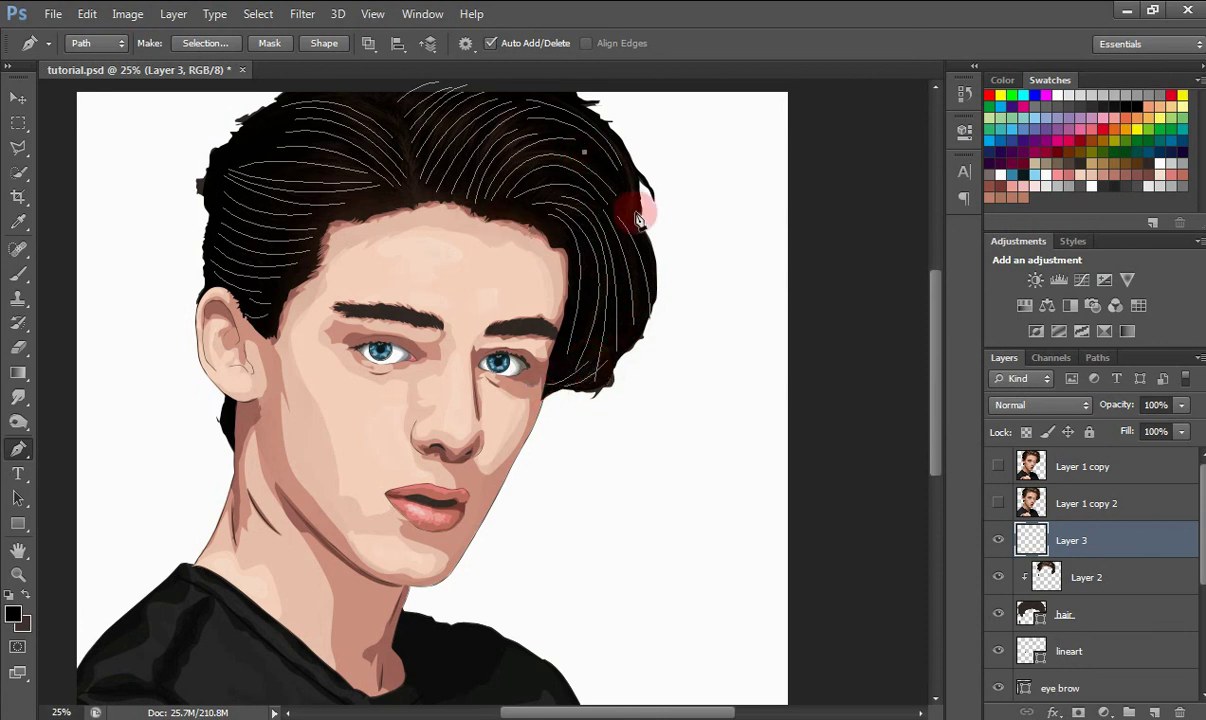
drag(929, 412, 930, 395)
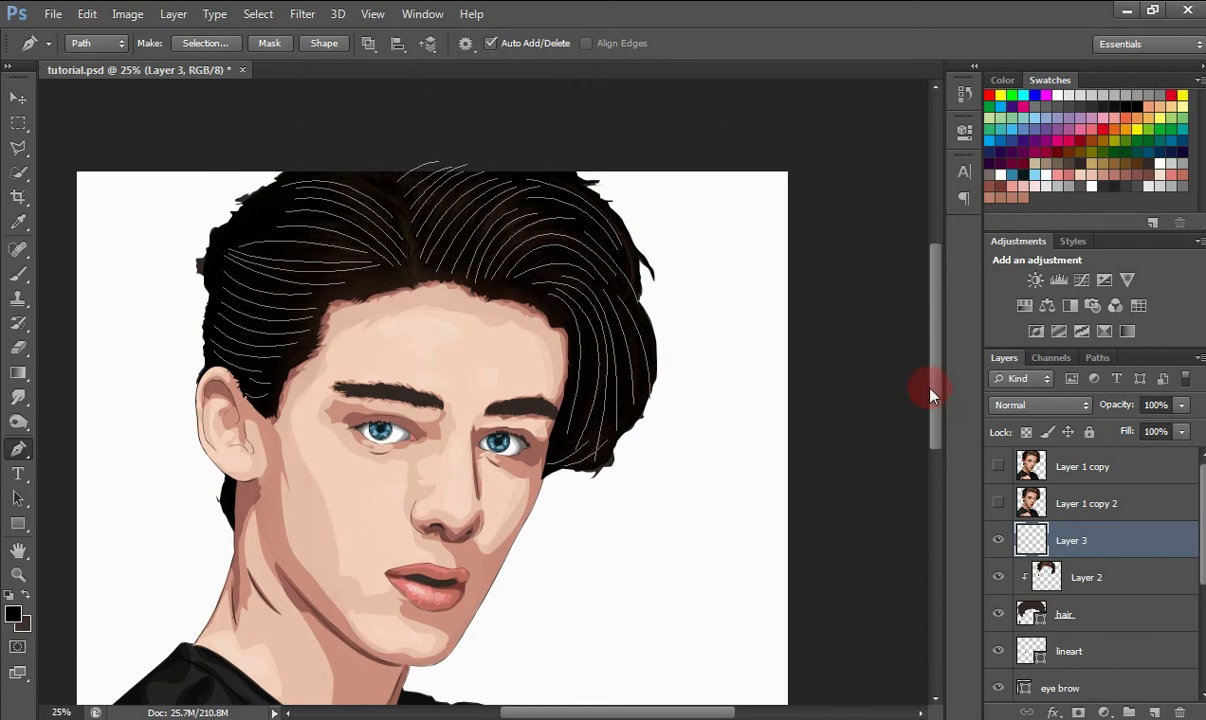
drag(635, 276, 645, 349)
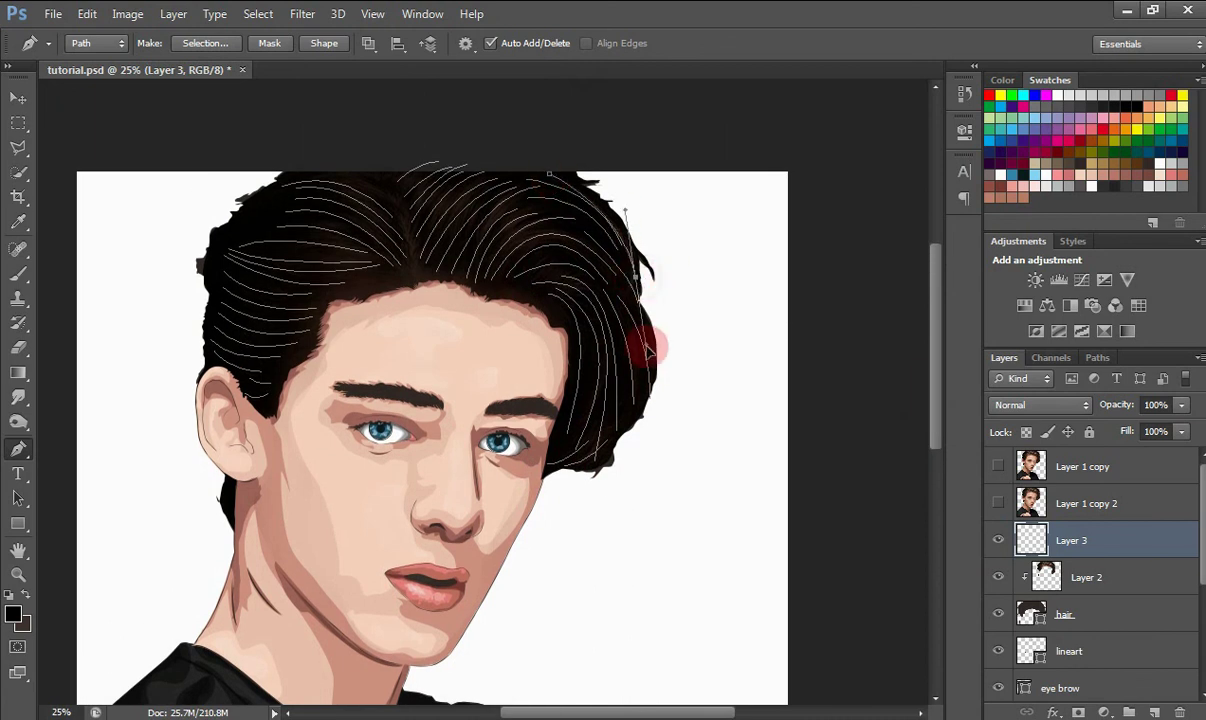
ctrl+click(744, 396)
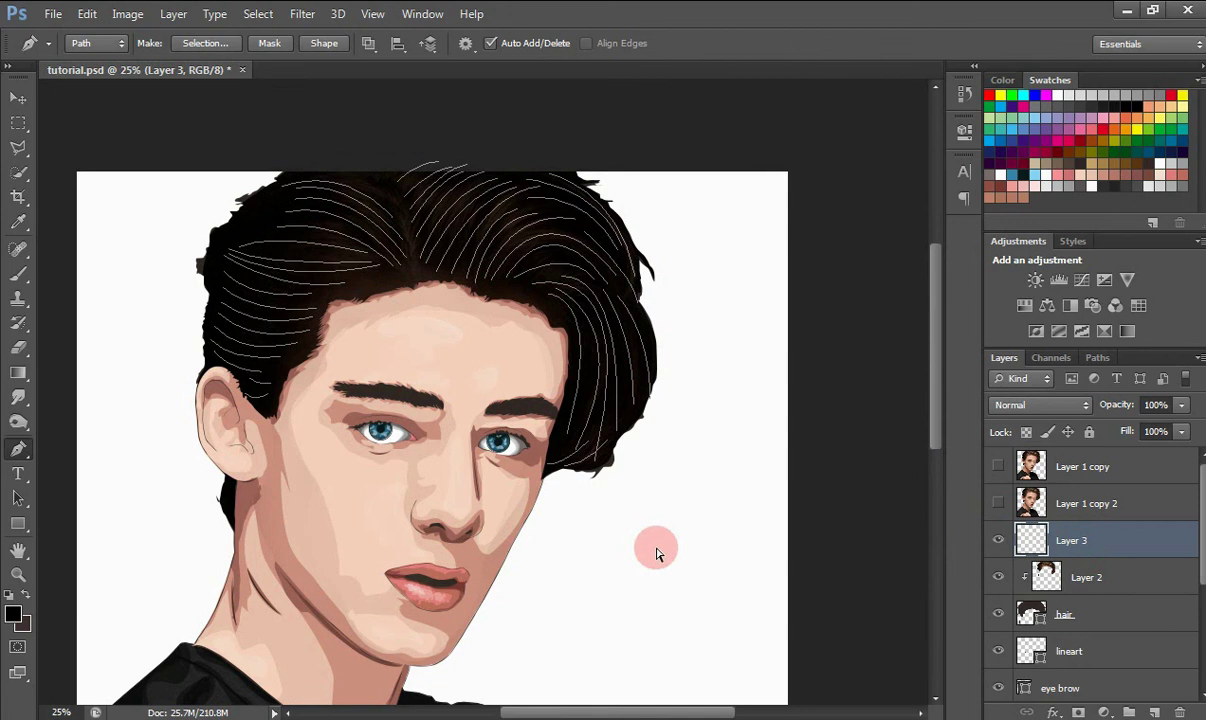
Set the foreground color to the dark brown 342b28.
key(ctrl+minus)
click(15, 611)
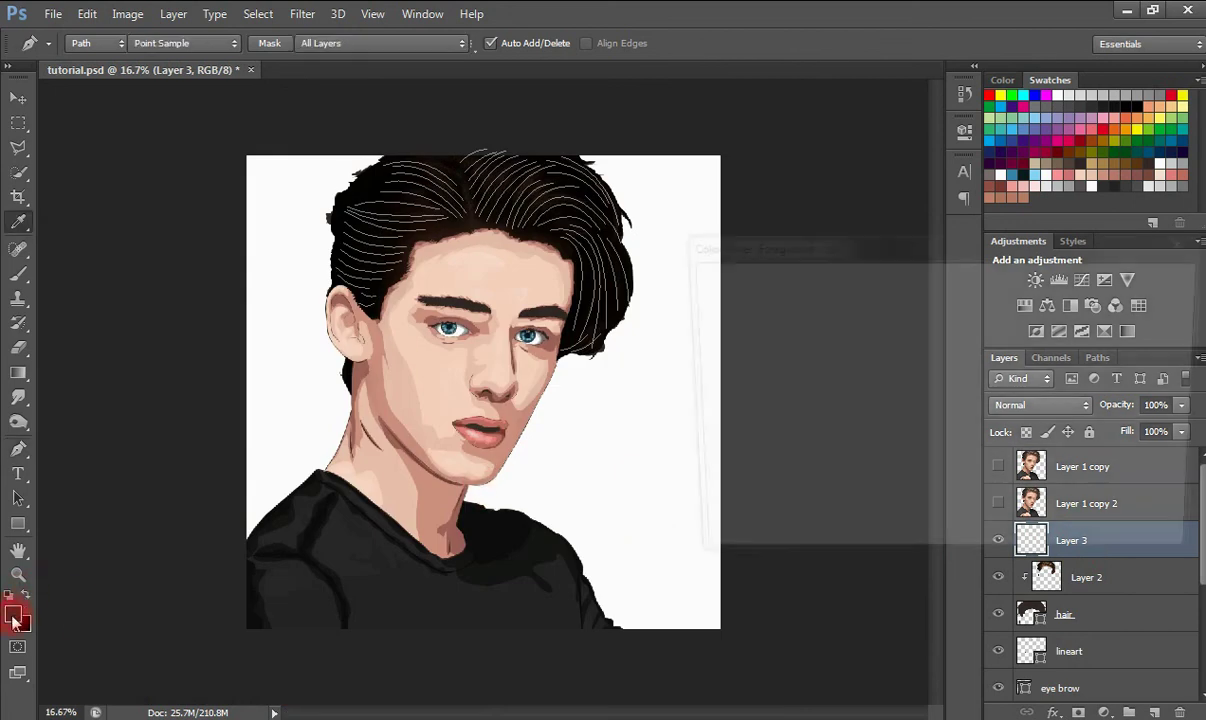
click(1155, 160)
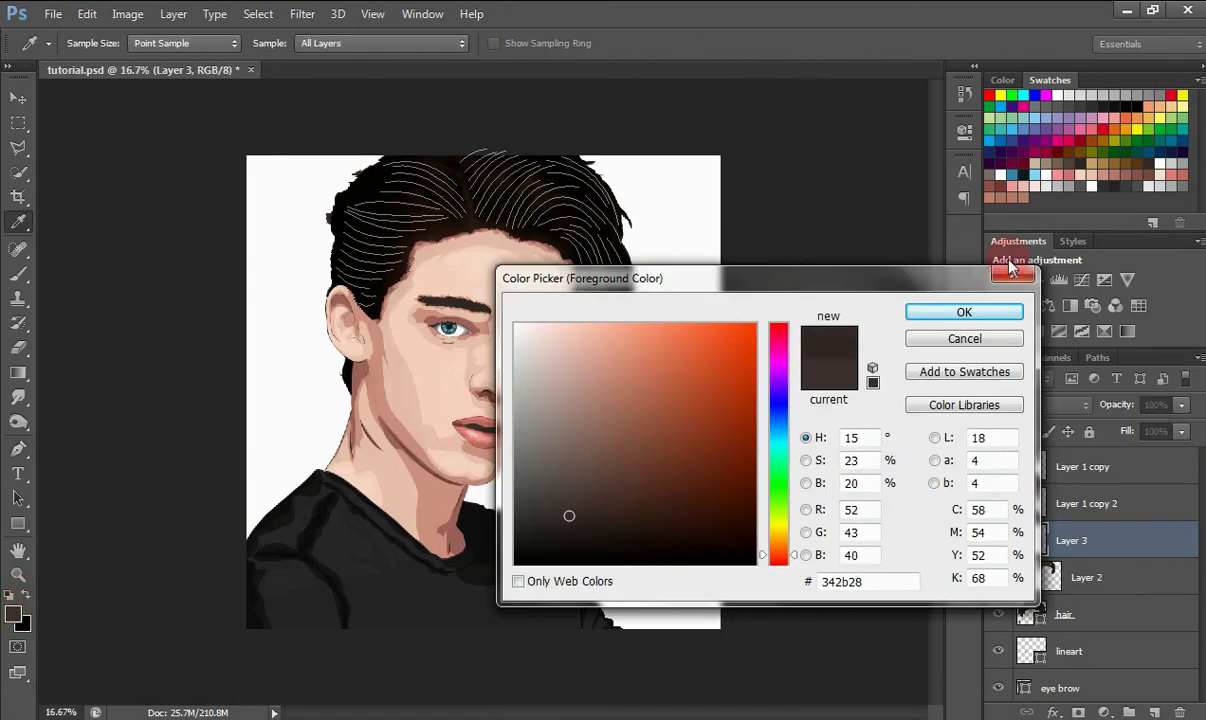
click(962, 313)
key(p)
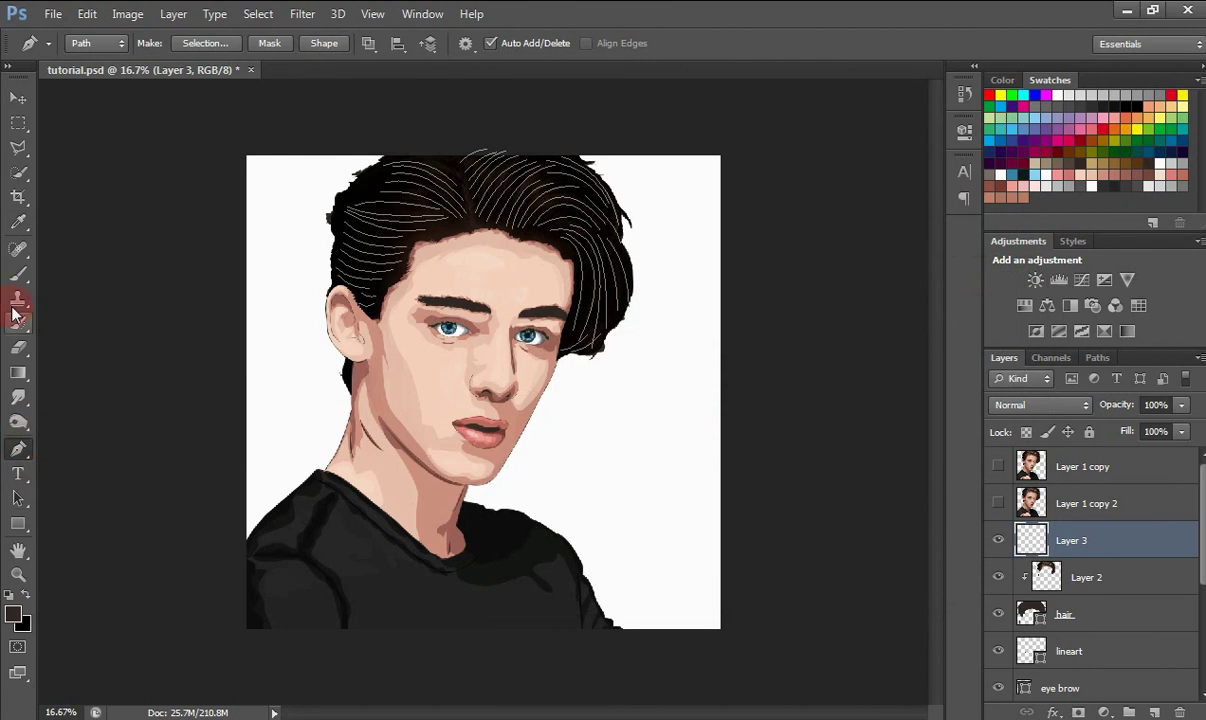
Choose the last 200 px sampled tip for the Brush tool and set its size to 50 px.
click(18, 273)
right_click(440, 320)
scroll(668, 520, down, 5)
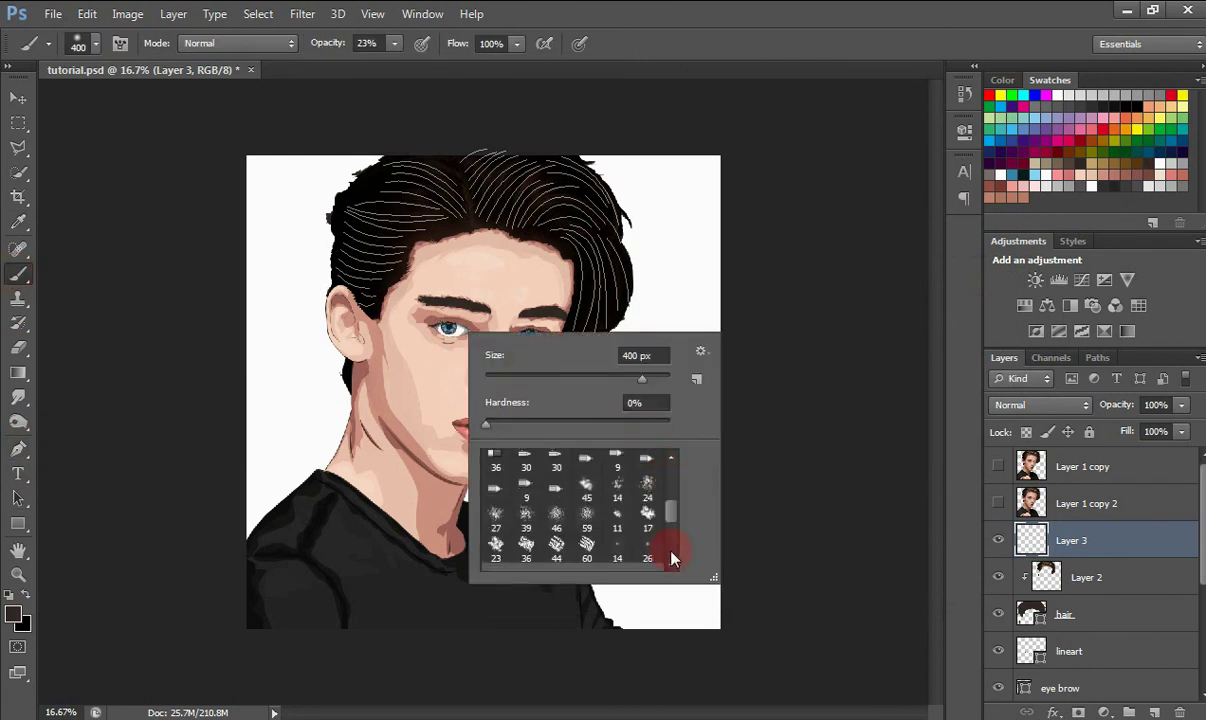
drag(671, 552, 671, 562)
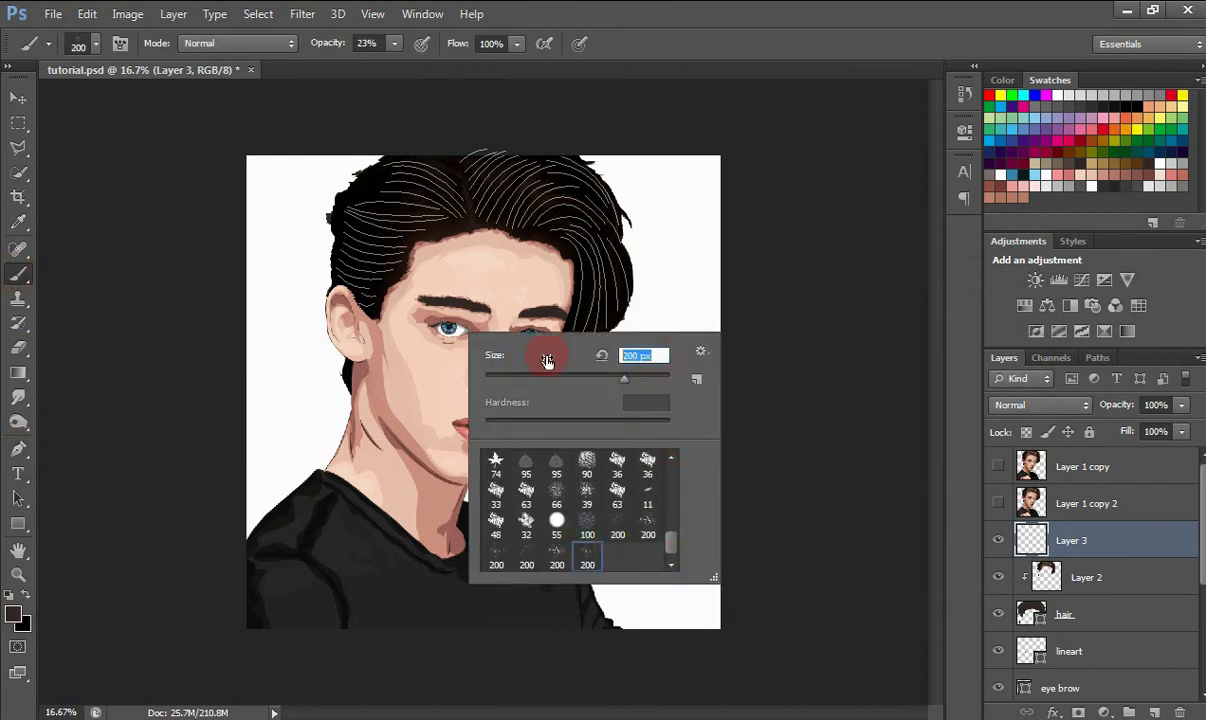
text(50)
key(Return)
Stroke all strand paths on Layer 3 with the Brush and Simulate Pressure enabled, and dismiss the paths.
key(p)
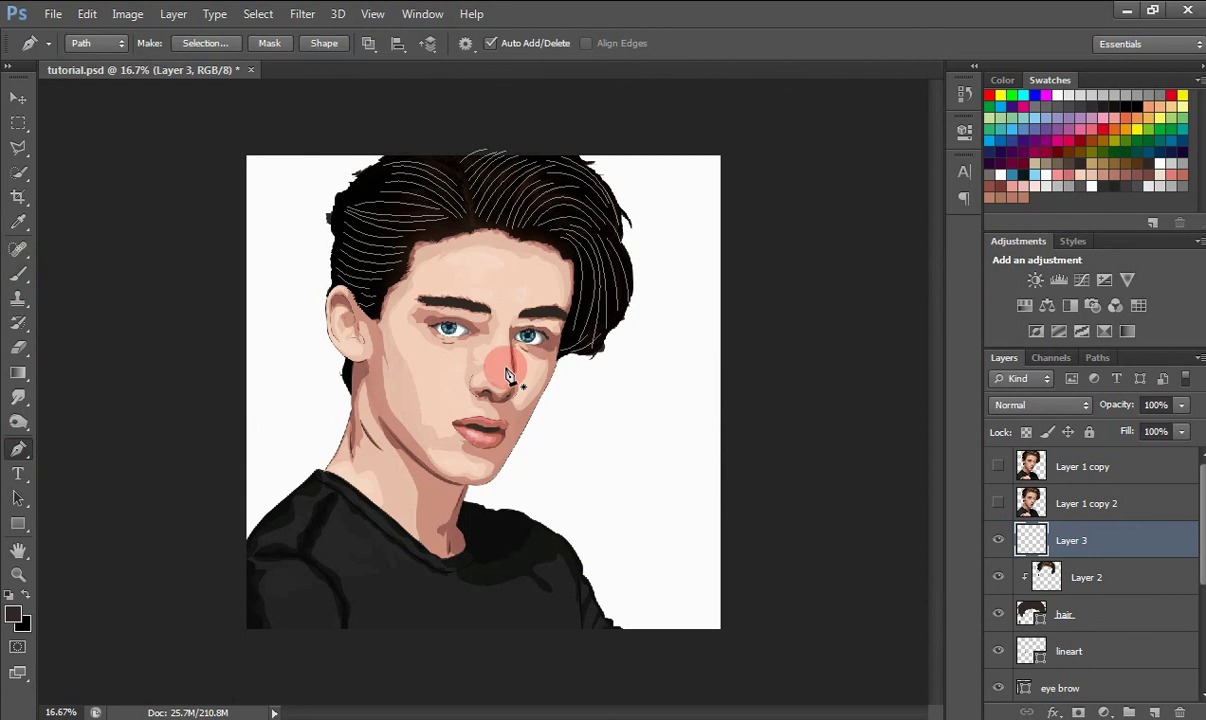
right_click(500, 366)
click(480, 408)
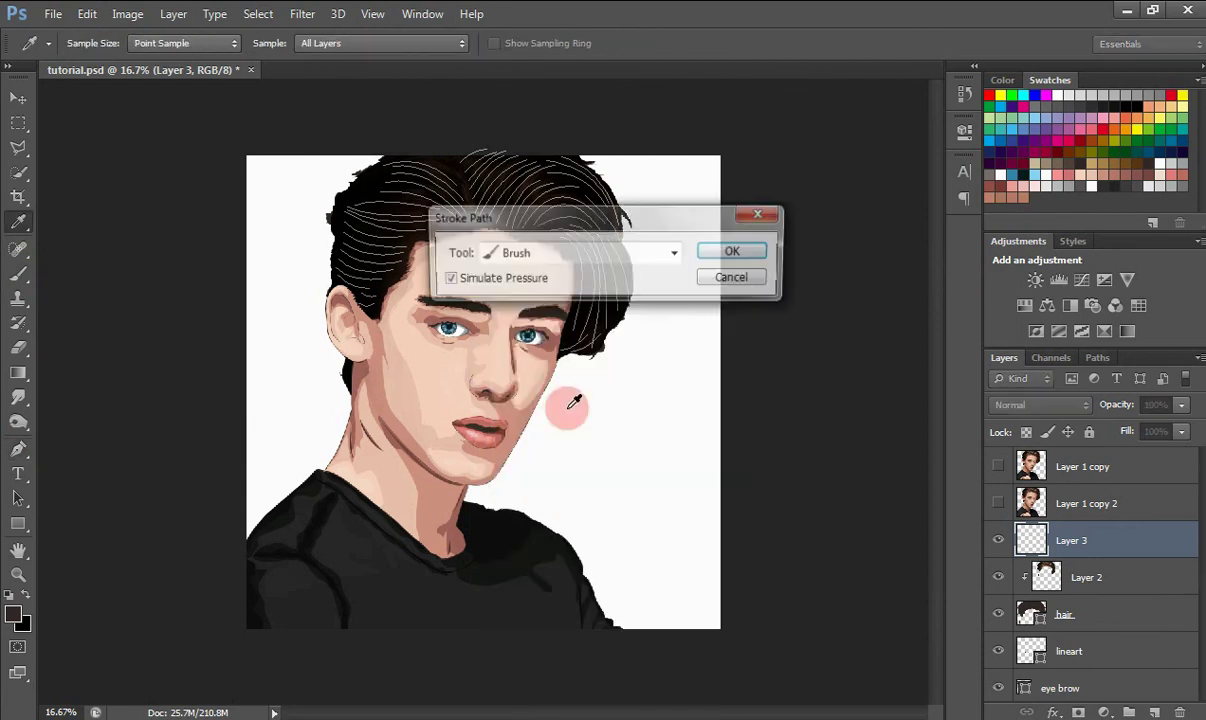
click(447, 280)
click(625, 254)
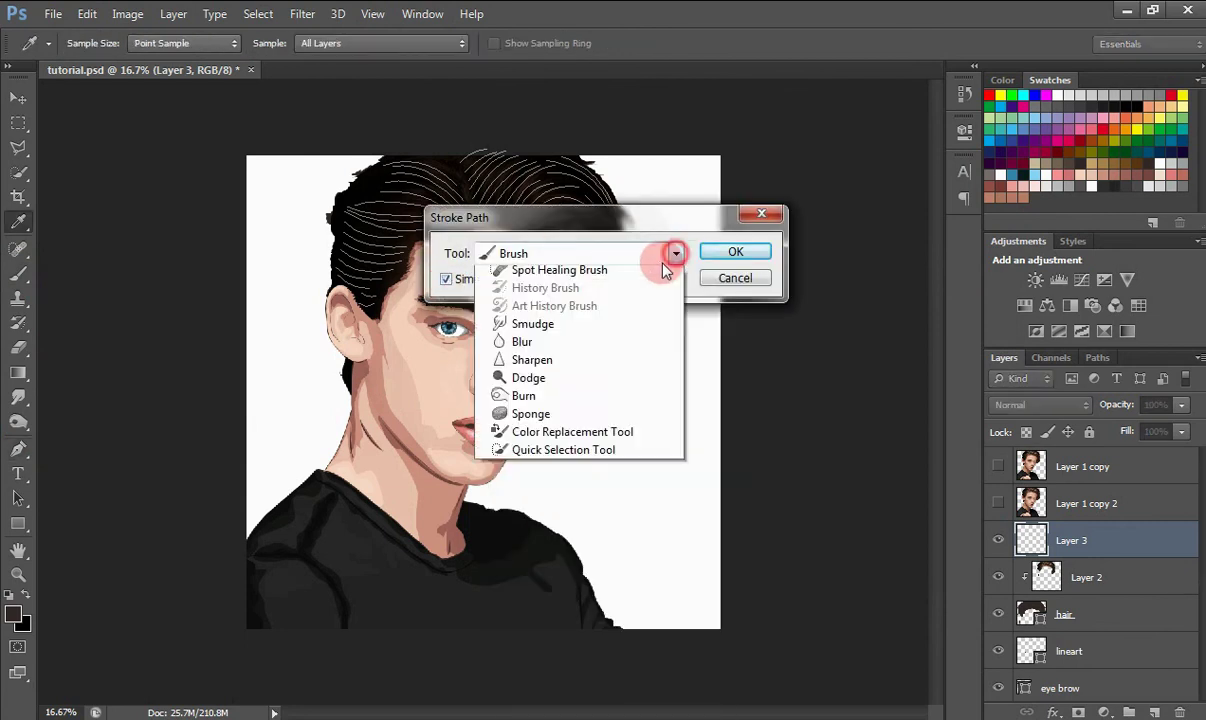
click(688, 278)
click(733, 252)
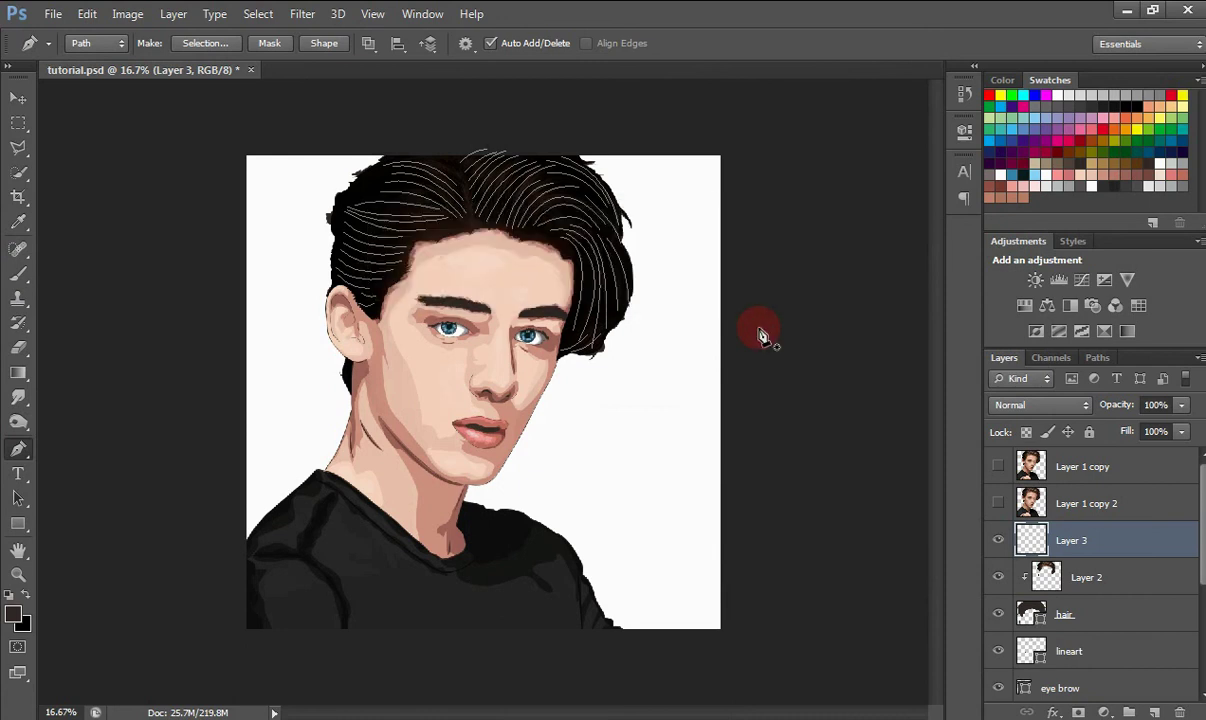
key(Return)
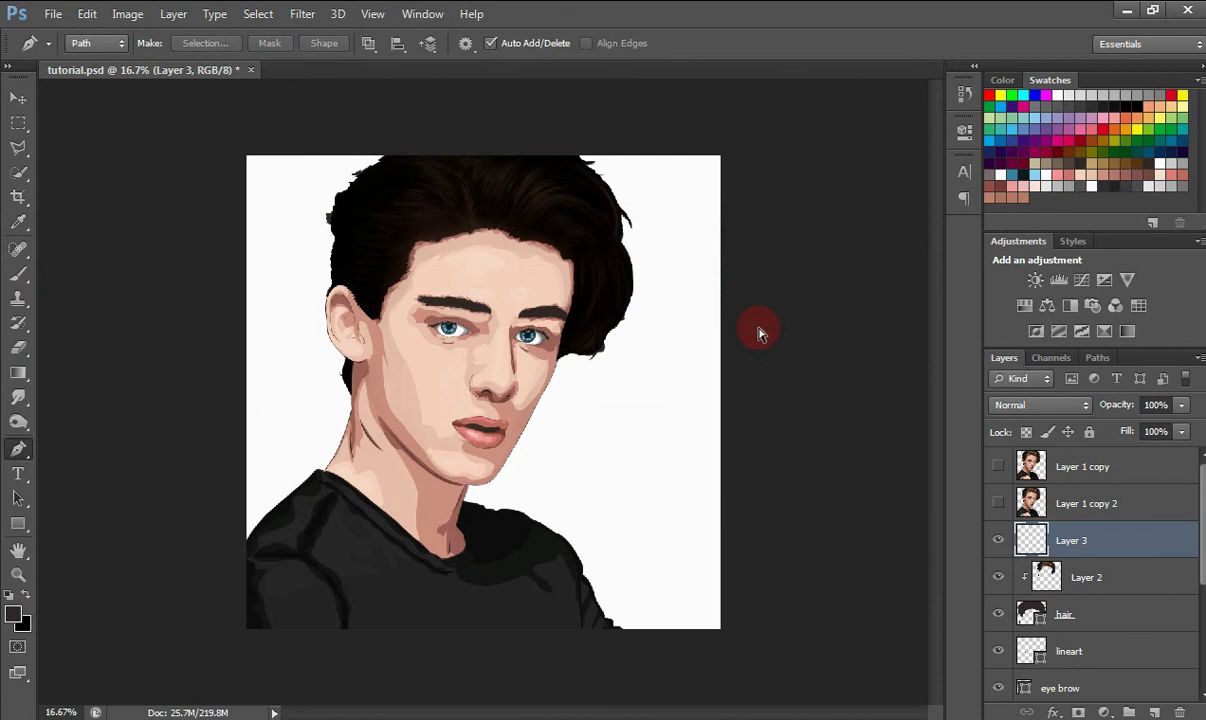
Undo the last strand stroke to bring back the hair paths and set the foreground color to a dark brown.
key(ctrl+z)
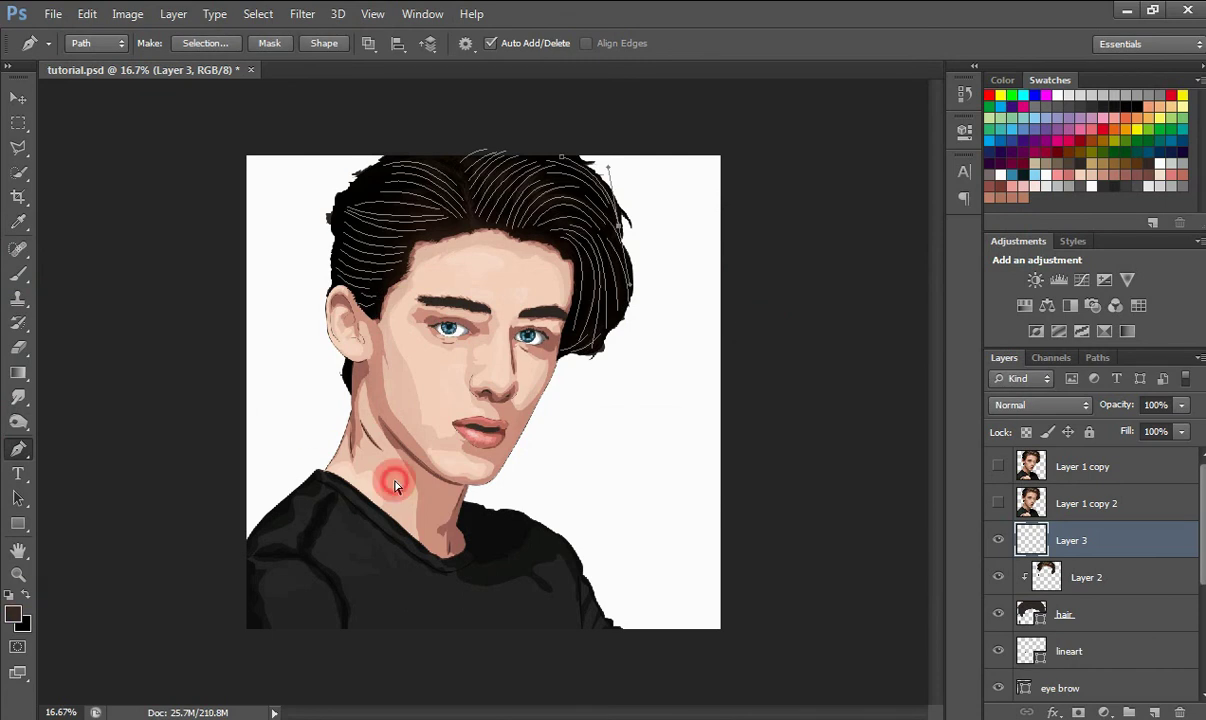
click(14, 614)
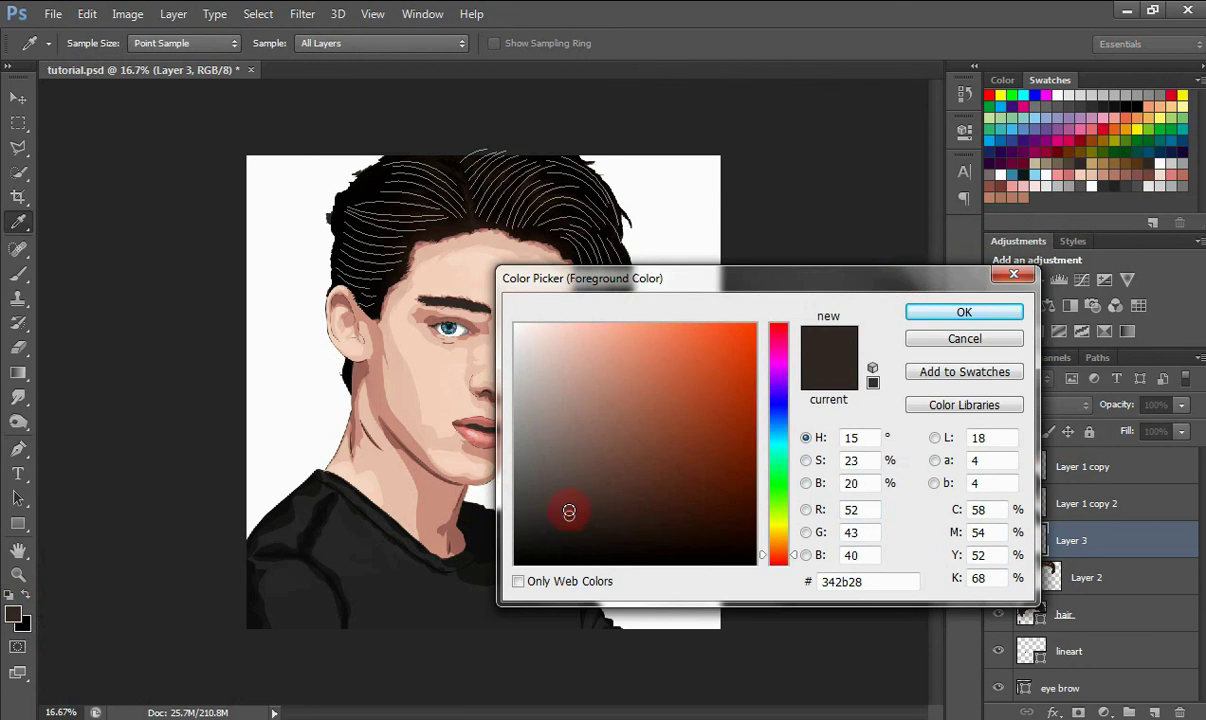
click(923, 312)
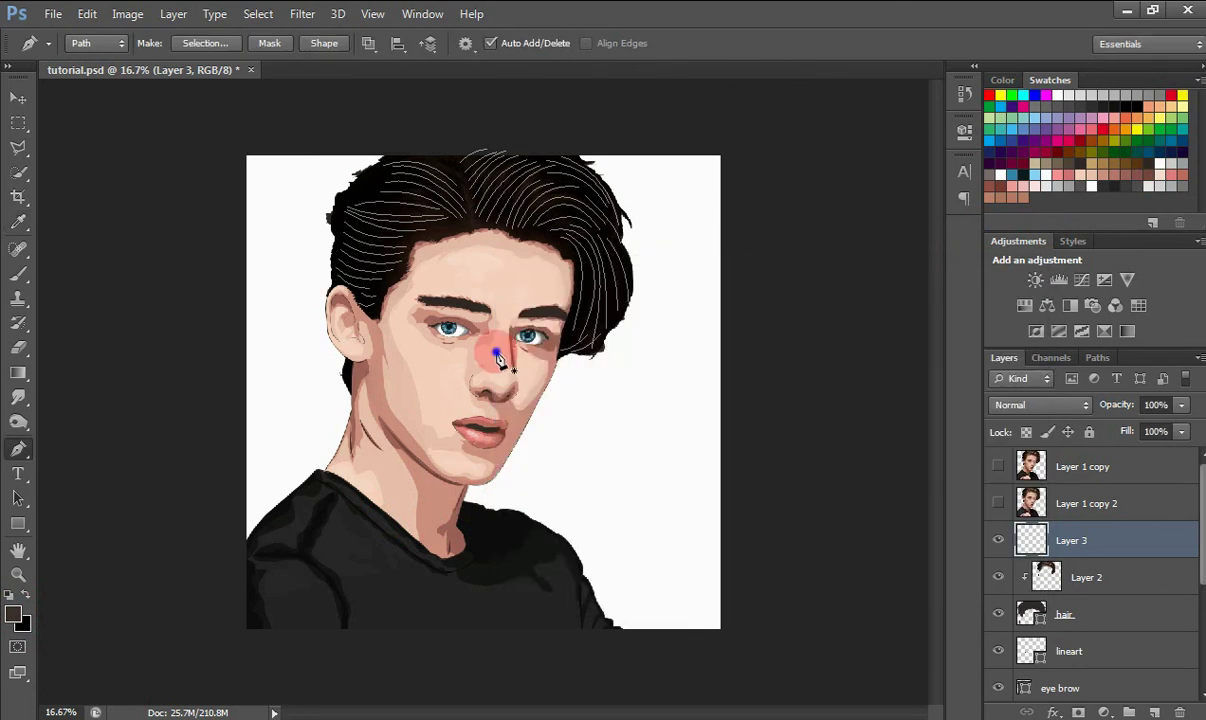
Try stroking the strand paths on Layer 3 with the Brush, compare the hair without Layer 2, and undo the stroke.
right_click(480, 285)
click(587, 409)
key(Return)
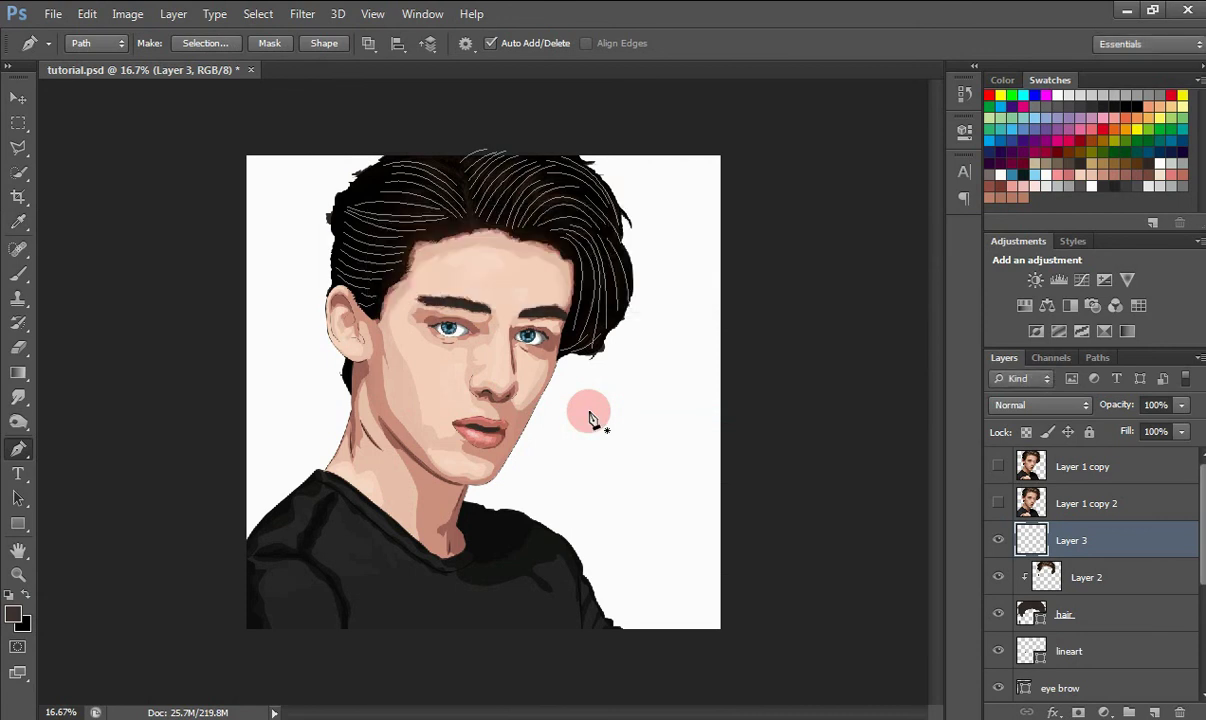
key(Return)
key(ctrl+z)
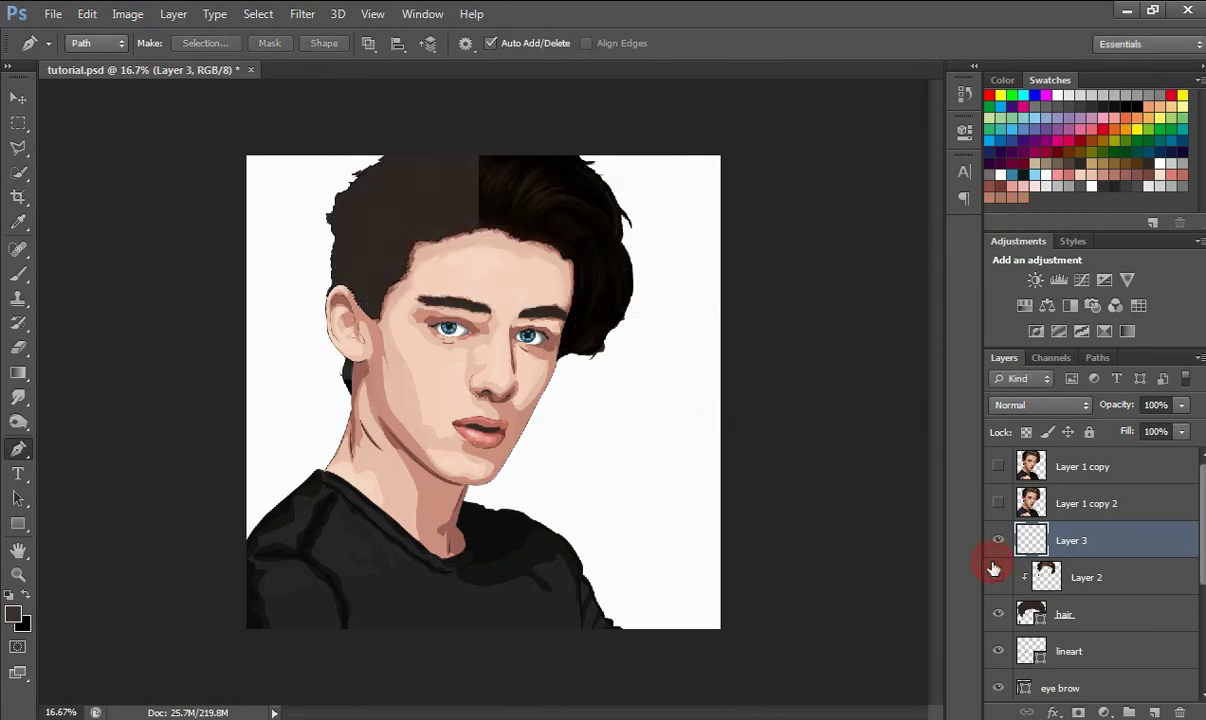
key(ctrl+z)
key(ctrl+z)
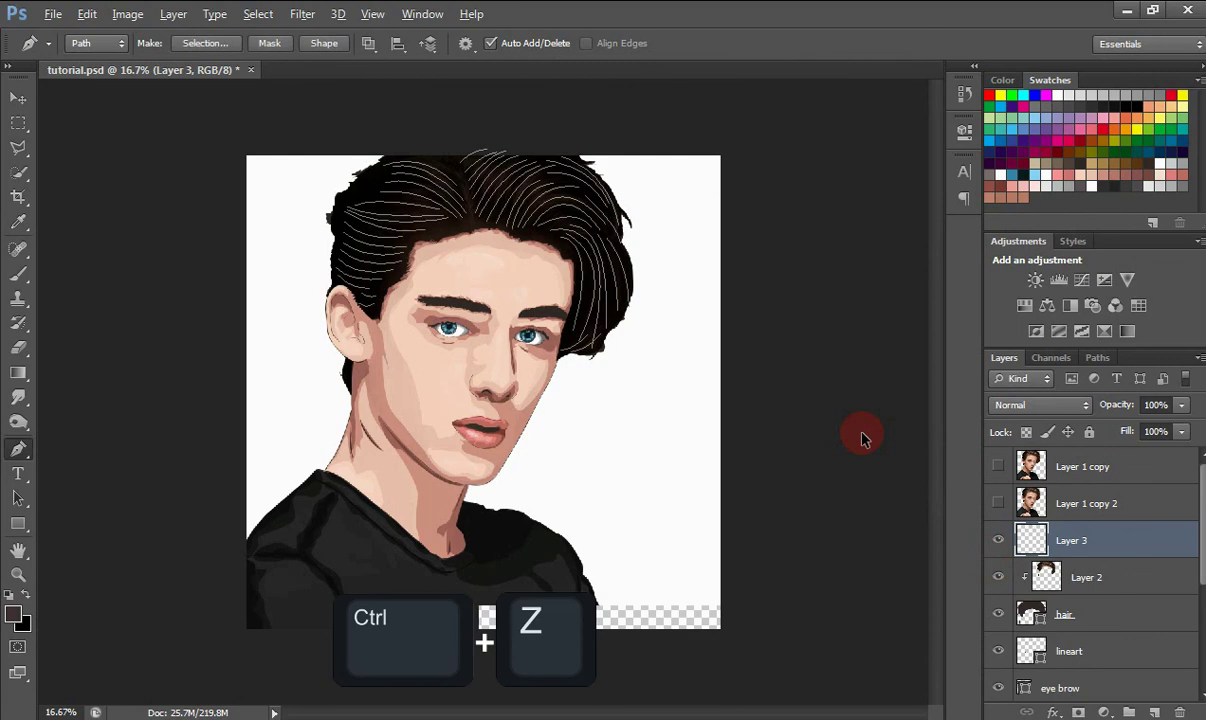
Set the Brush tool's opacity to 100% and return to the Pen tool.
key(b)
key(alt+bracketleft)
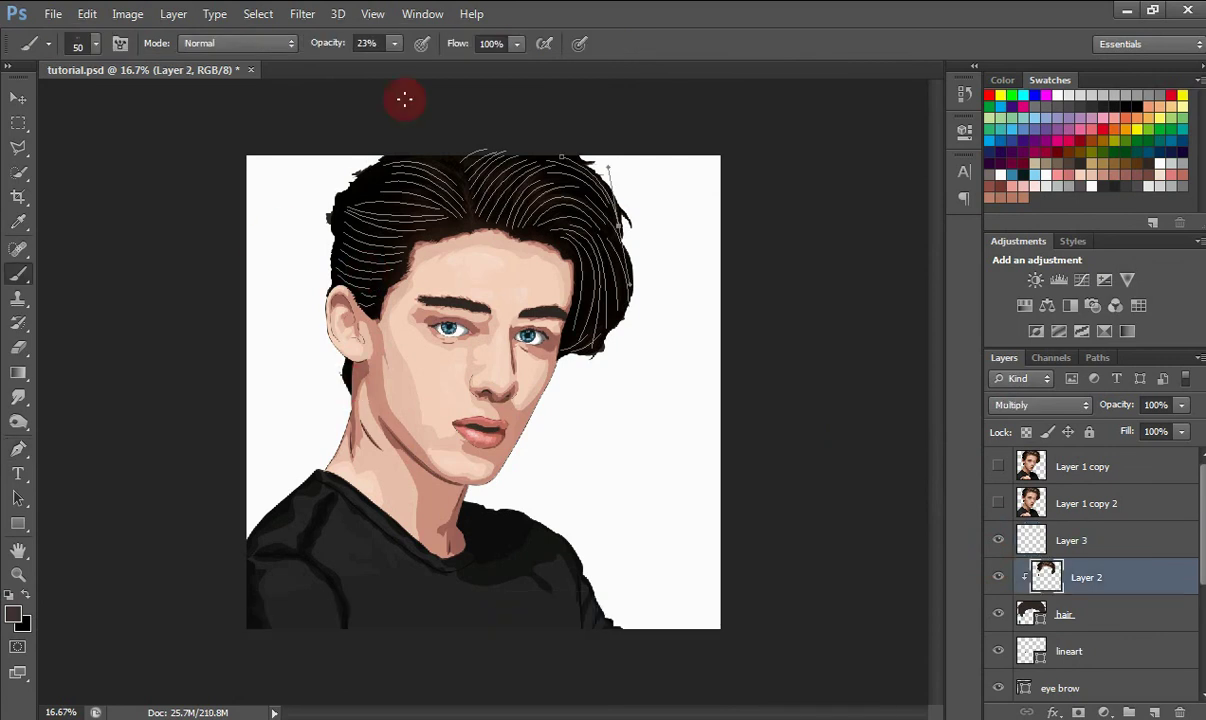
click(394, 44)
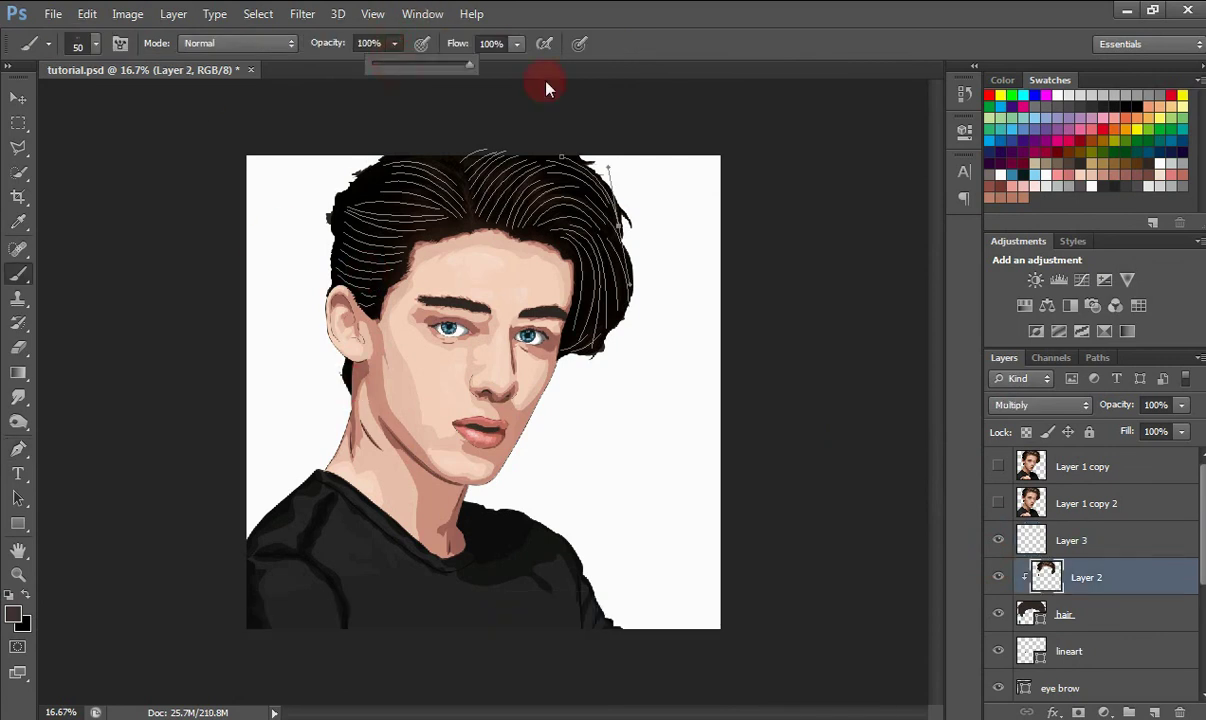
ctrl+click(514, 413)
key(p)
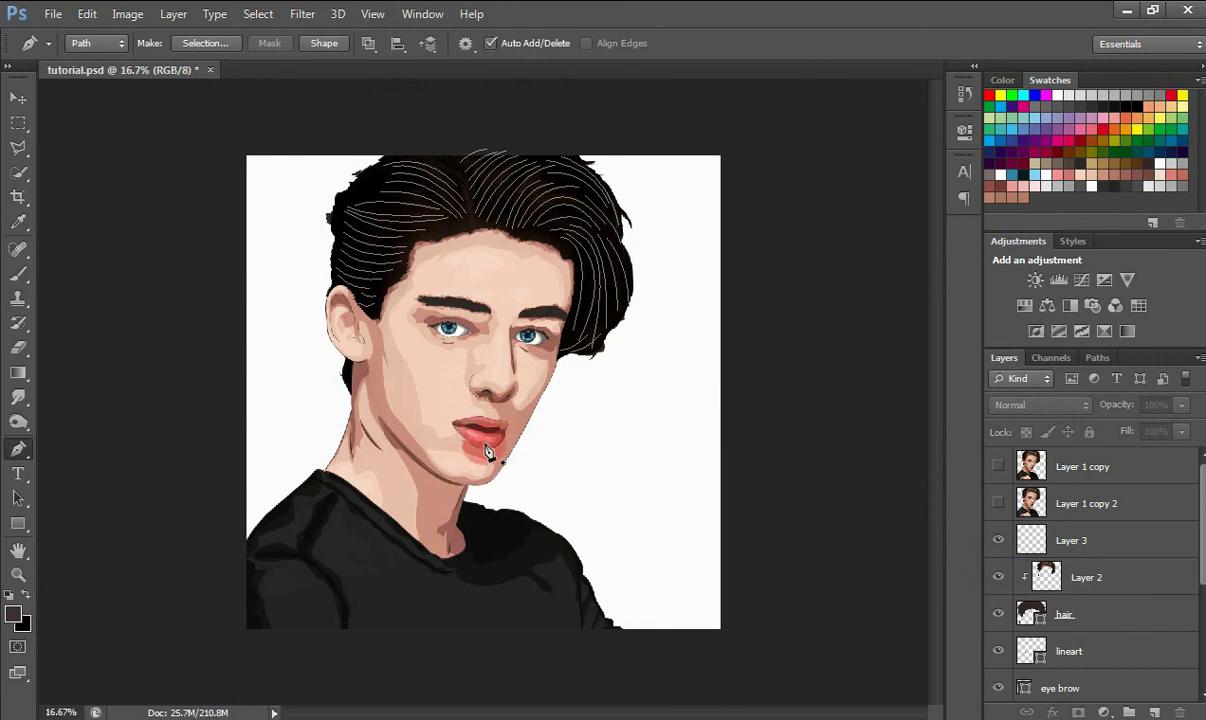
Stroke all the hair strand paths on Layer 3 with the Brush and dismiss the paths.
click(1060, 540)
right_click(504, 432)
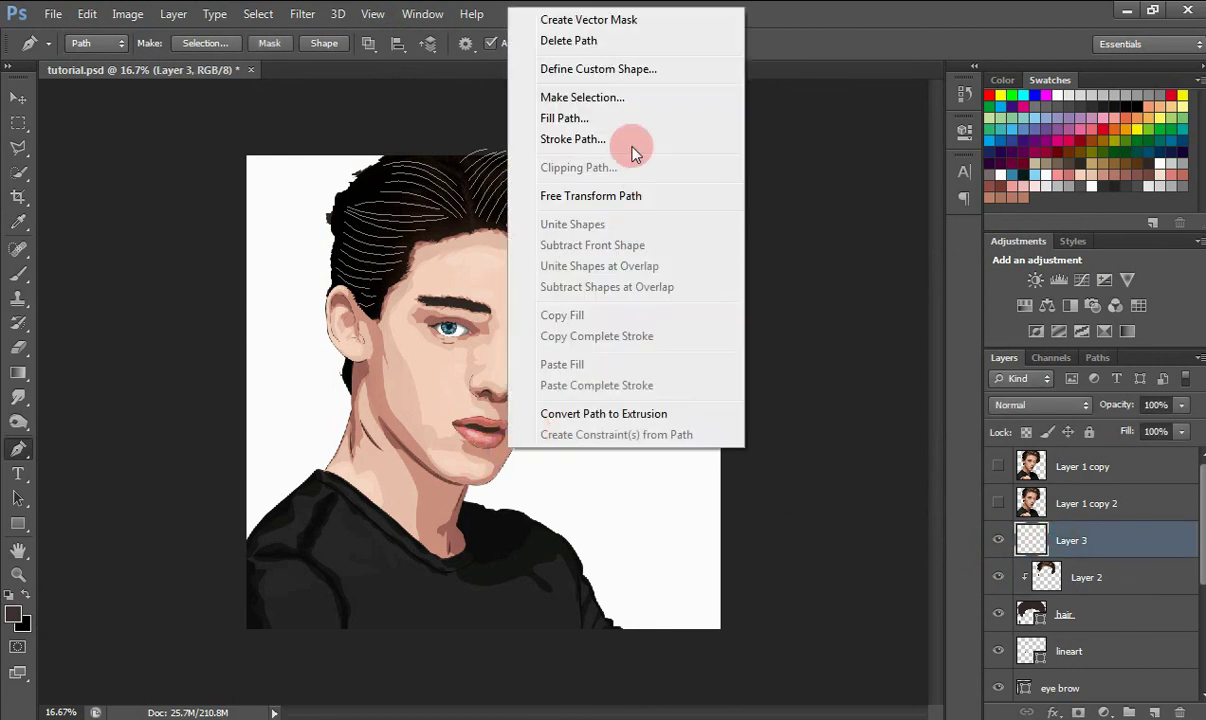
click(631, 147)
key(Return)
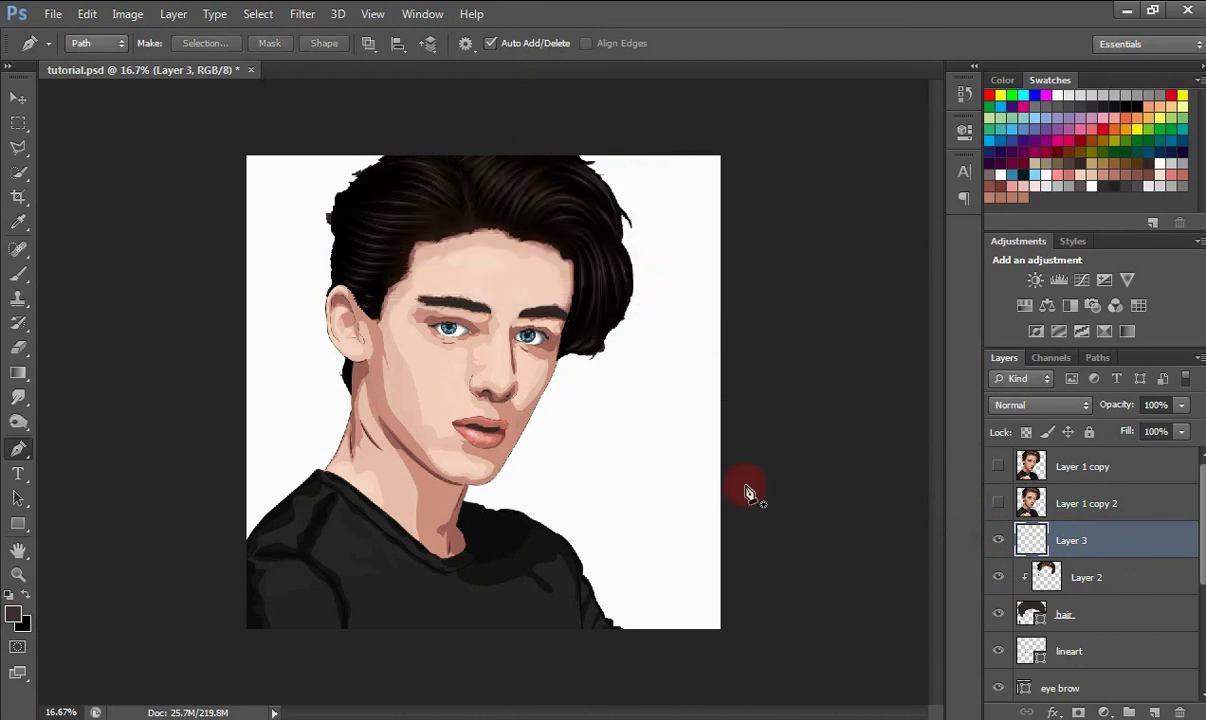
Create a clipping mask from Layer 3 and toggle its visibility to compare the hair with and without strands.
key(v)
right_click(1068, 540)
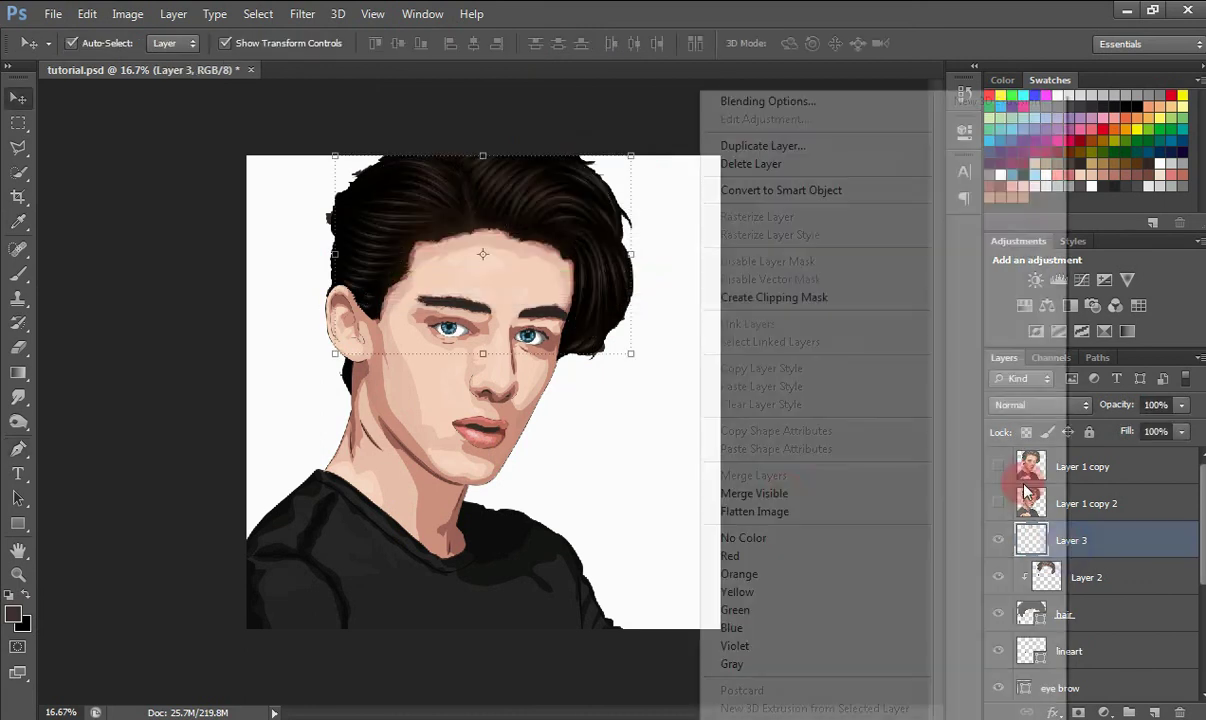
click(838, 297)
click(998, 539)
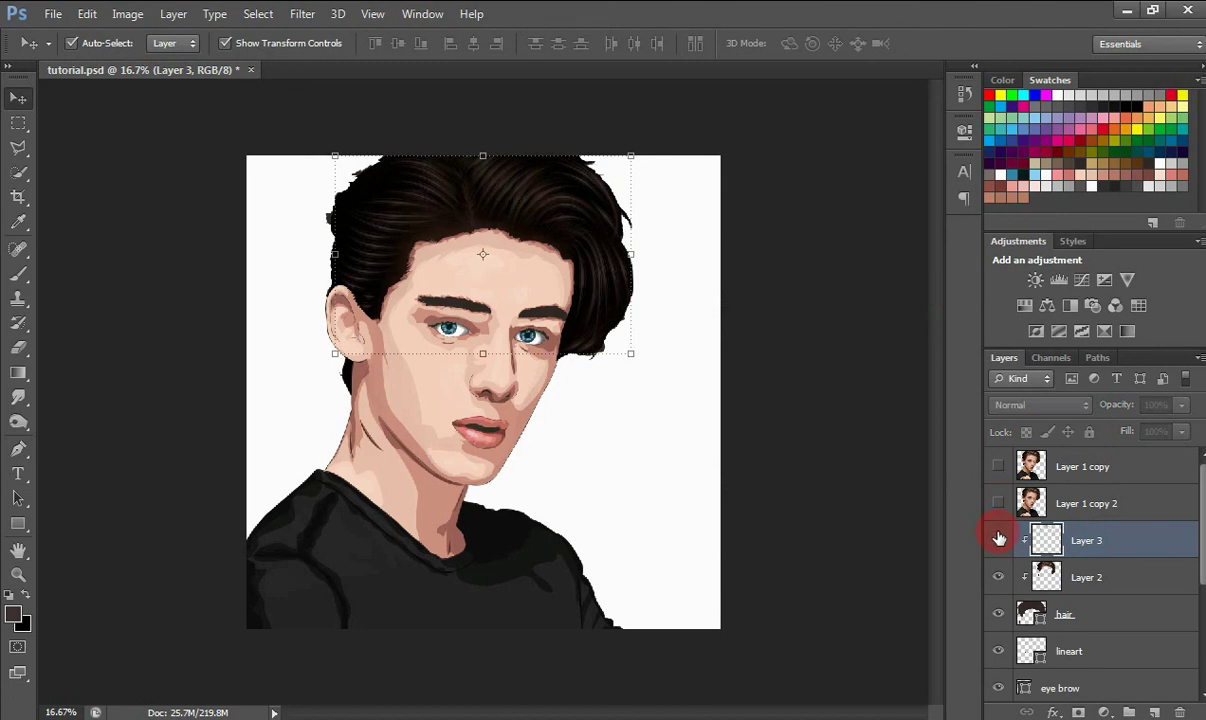
click(998, 539)
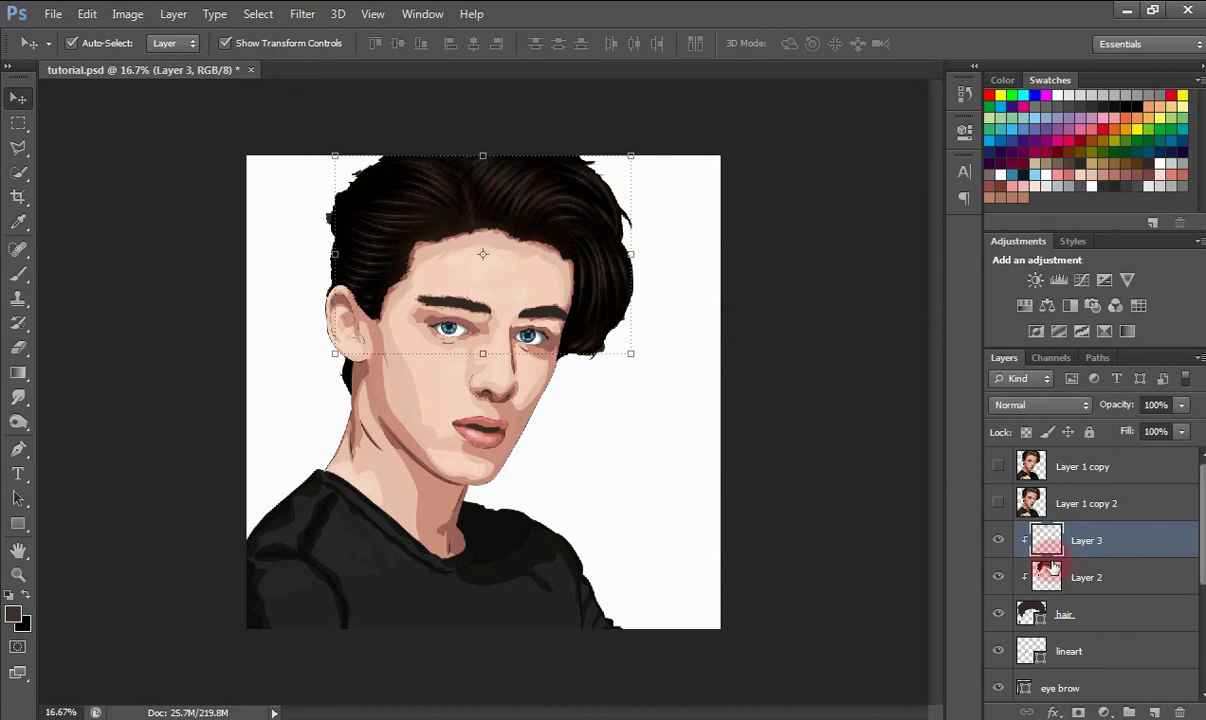
Group Layer 3, Layer 2 and the hair shape layer, and name the group hair.
shift+click(1068, 612)
key(ctrl+g)
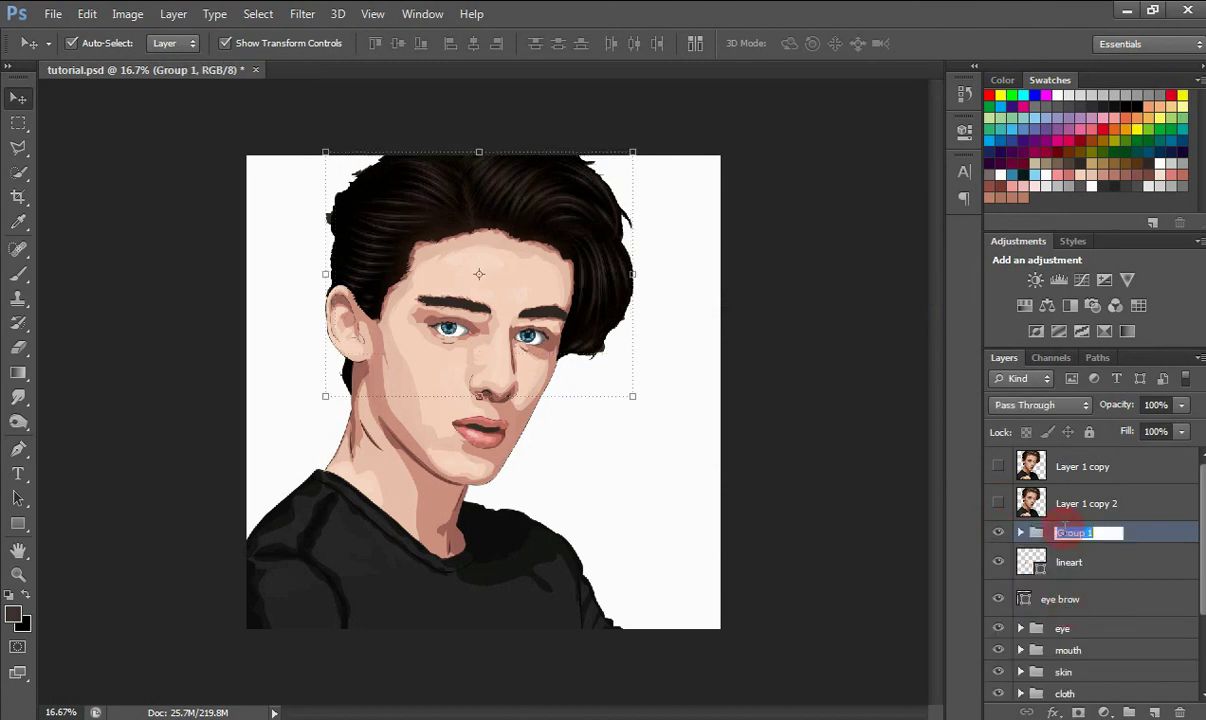
text(hair)
click(869, 530)
Set the Pen tool to Shape mode with Subtract Front Shape for the hair shape layer, undoing the inversion of its existing shape.
click(1019, 532)
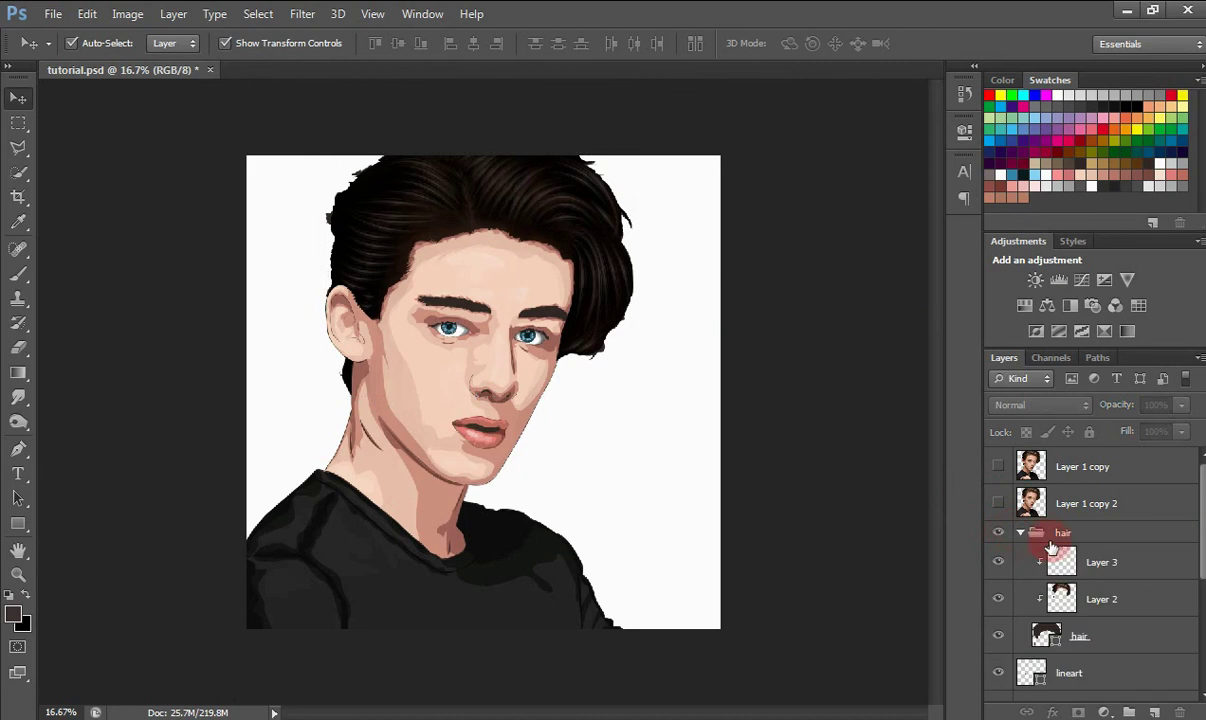
click(1091, 632)
key(ctrl+plus)
key(ctrl+plus)
key(ctrl+plus)
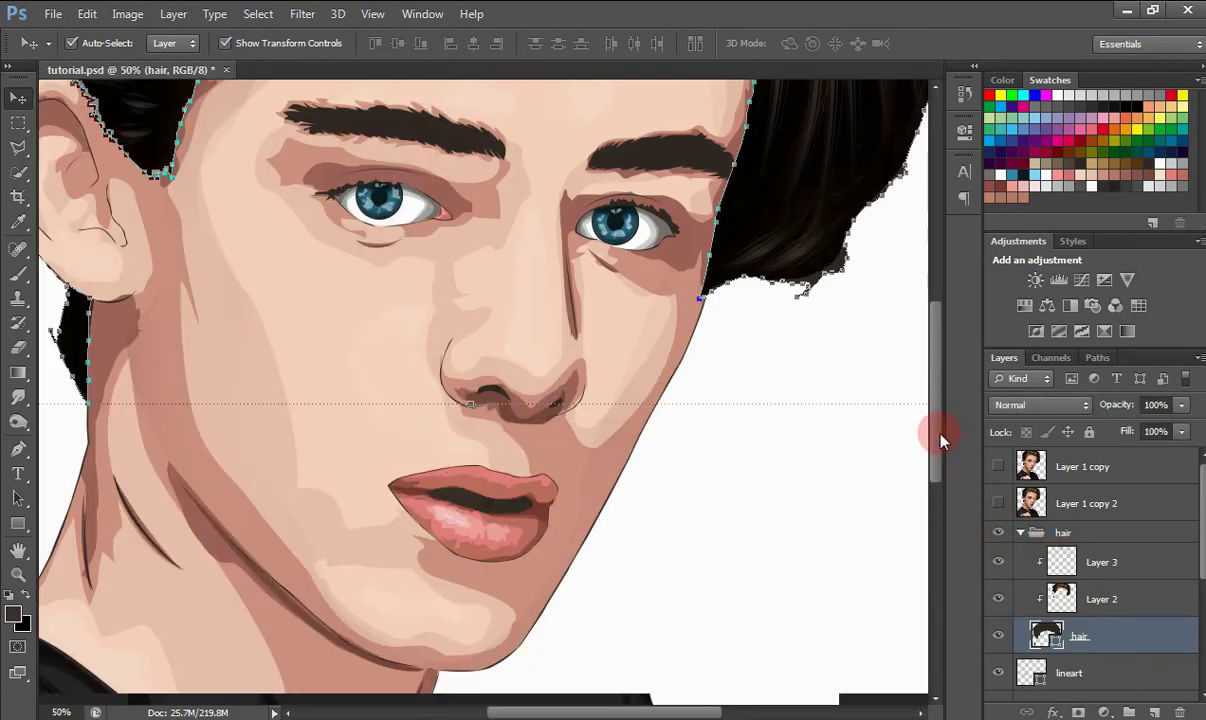
drag(940, 430, 940, 295)
drag(615, 712, 552, 712)
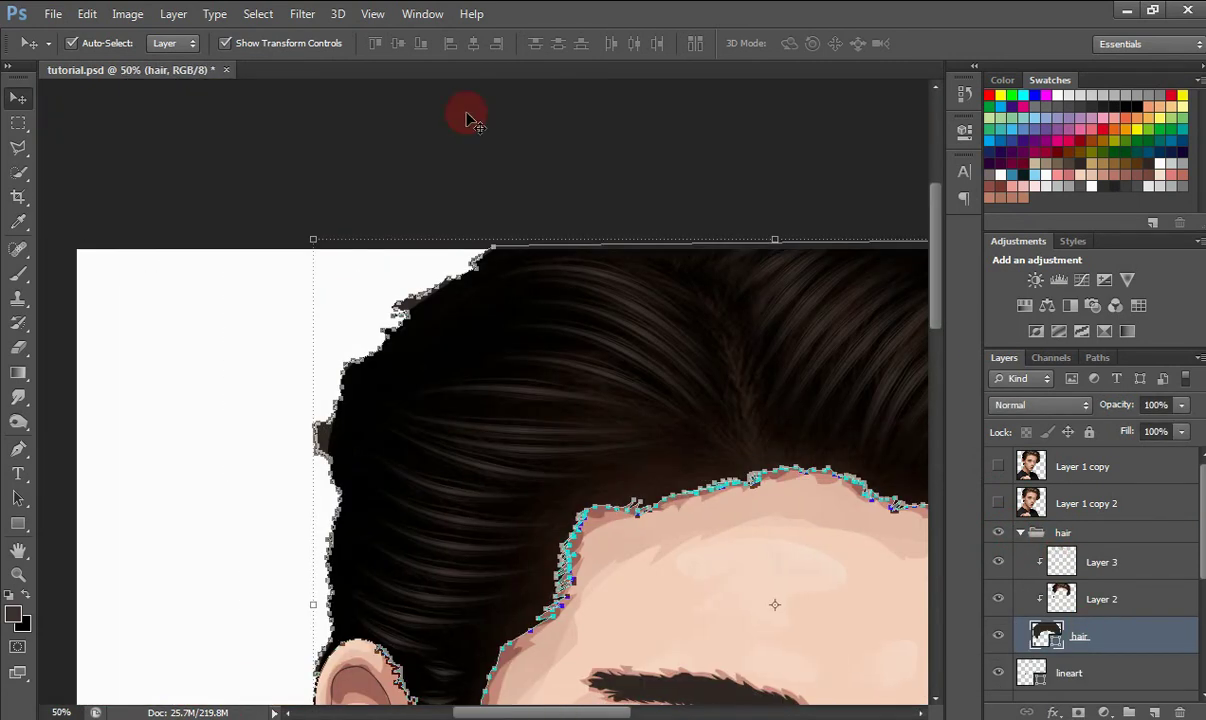
click(16, 449)
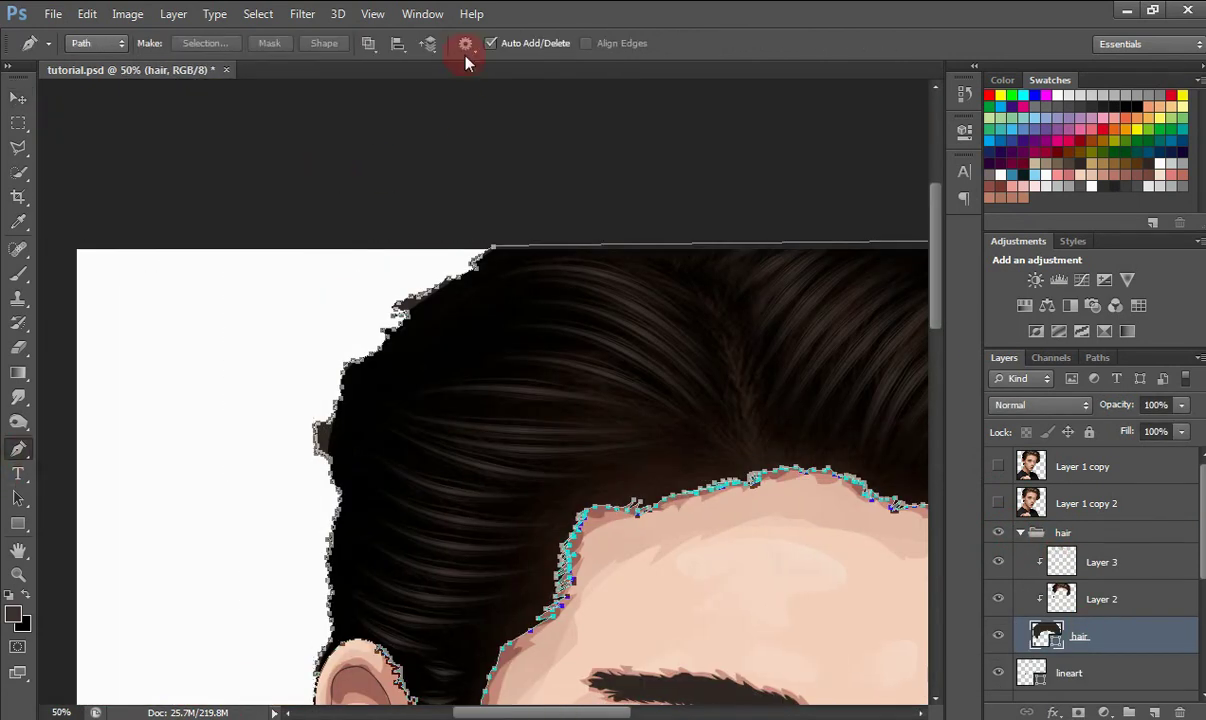
click(91, 44)
click(82, 36)
click(553, 43)
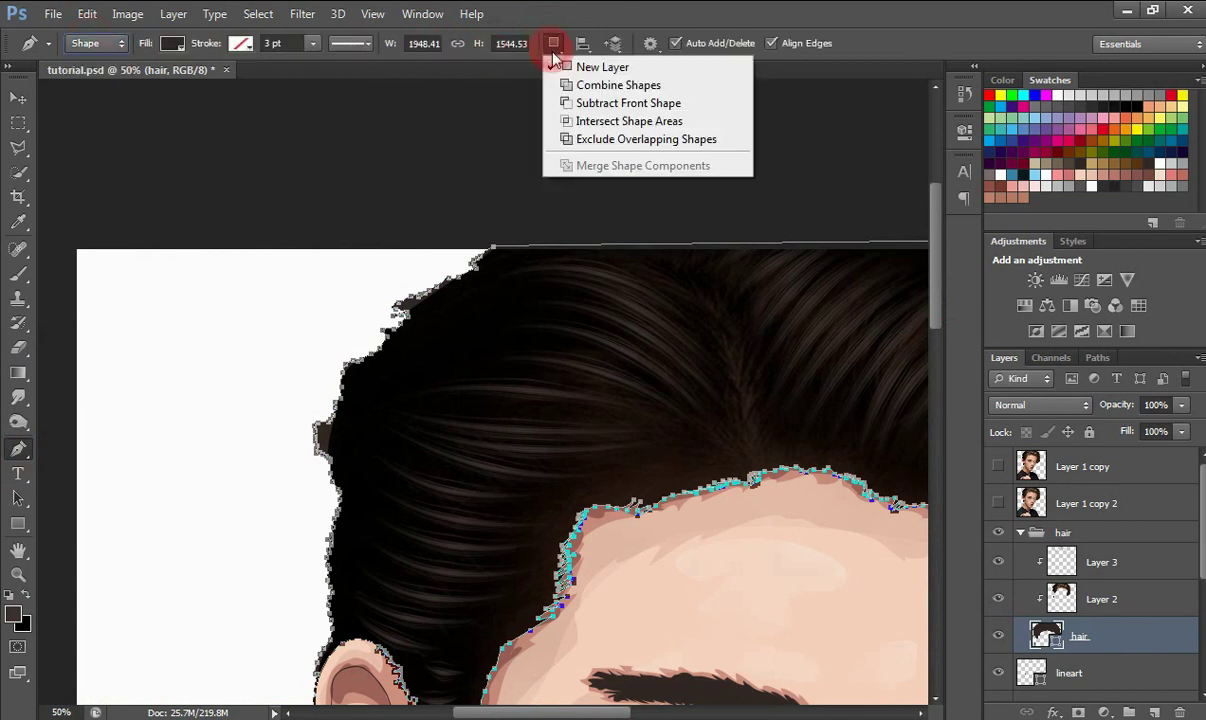
click(643, 104)
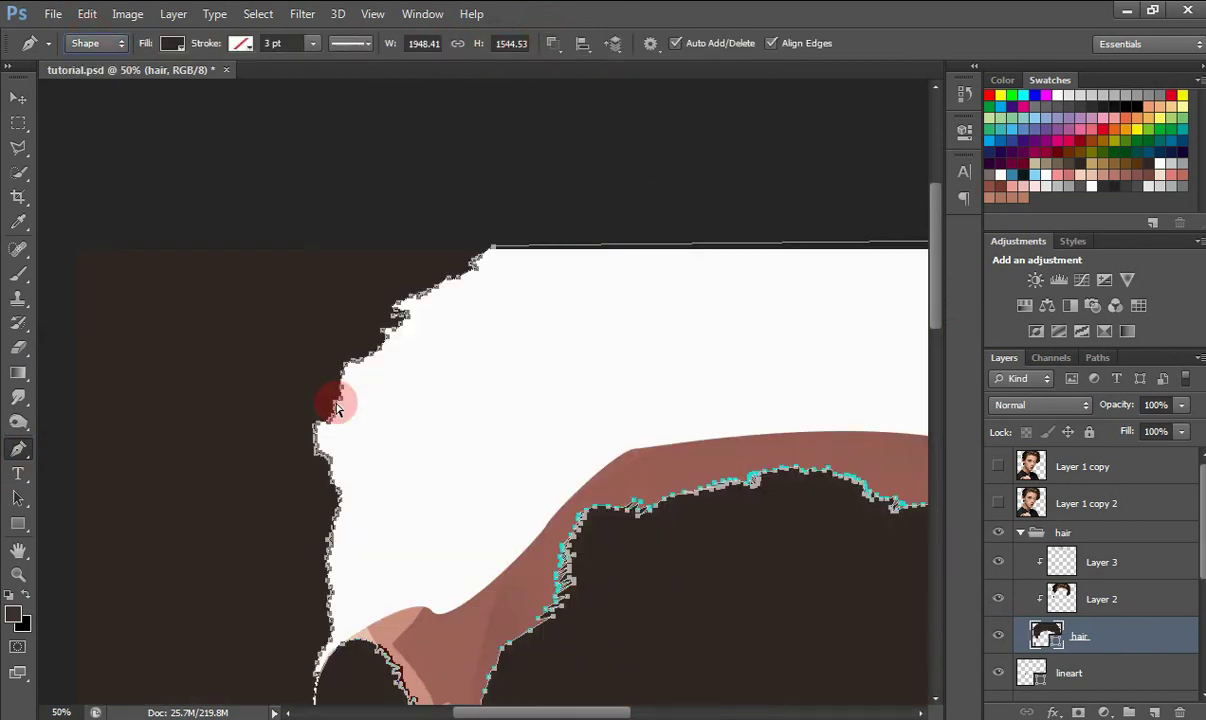
key(ctrl+z)
Cut away the uneven tufts on the hair's upper left outer edge with a closed subtracting Pen shape, and deselect the layer.
drag(324, 467, 336, 370)
drag(361, 340, 366, 337)
mouse_move(421, 295)
mouse_down()
mouse_move(457, 259)
mouse_move(425, 305)
mouse_move(441, 265)
mouse_move(425, 296)
mouse_move(456, 284)
mouse_move(334, 323)
mouse_move(280, 425)
mouse_move(329, 468)
mouse_up()
click(325, 471)
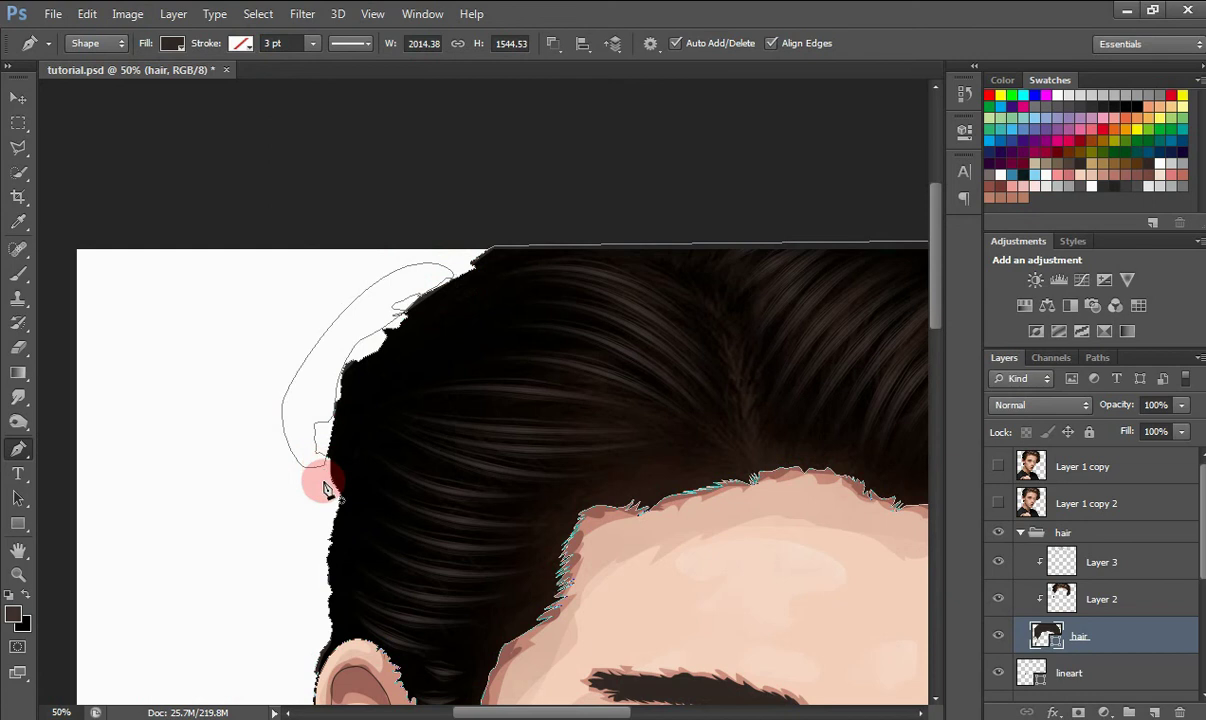
key(ctrl+minus)
key(ctrl+minus)
key(ctrl+minus)
key(v)
click(797, 541)
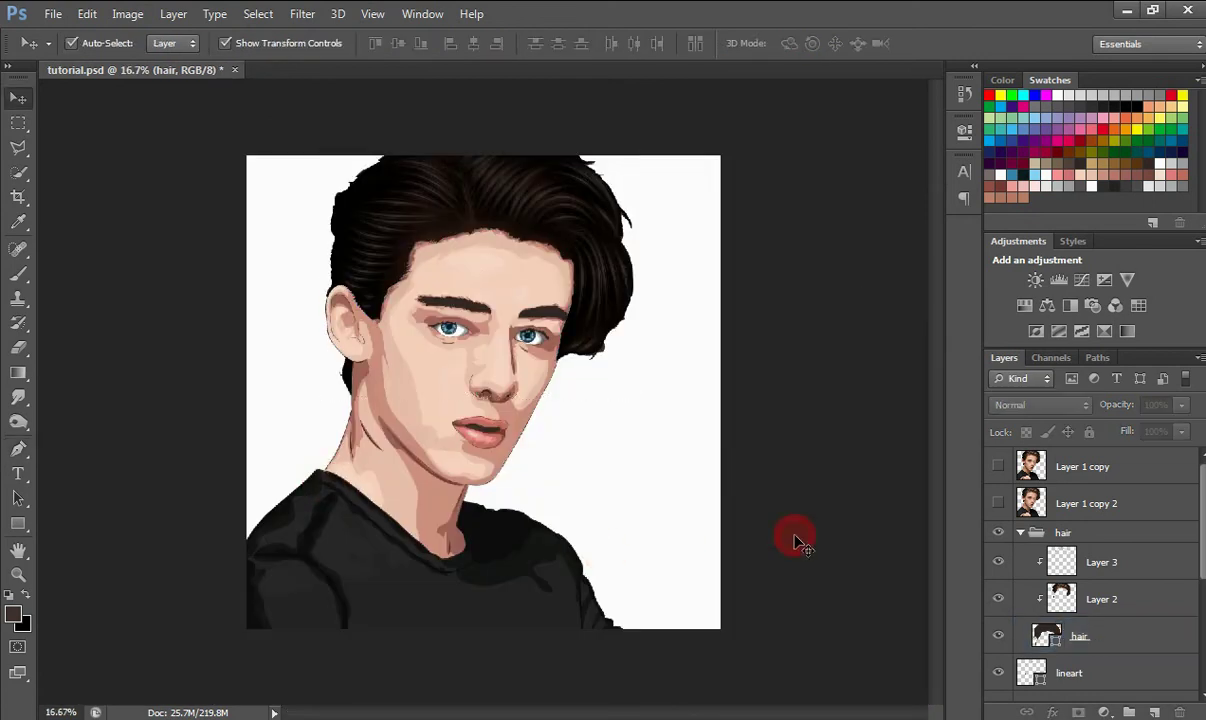
Collapse the hair group and briefly show Layer 1 copy to compare the original photo with the artwork.
click(1020, 532)
click(998, 466)
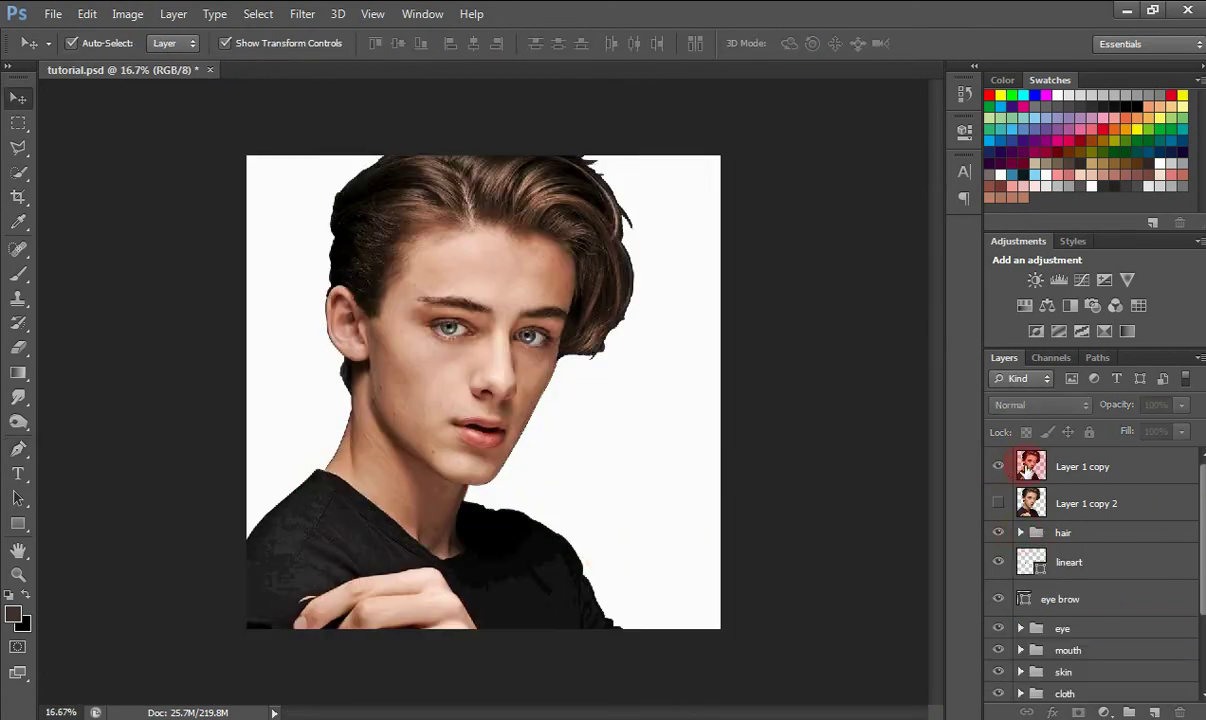
click(1047, 468)
click(1000, 469)
Show Layer 1 copy 2, set its opacity to 10%, and place it between Layer 1 copy and the hair group.
drag(1040, 499, 1042, 458)
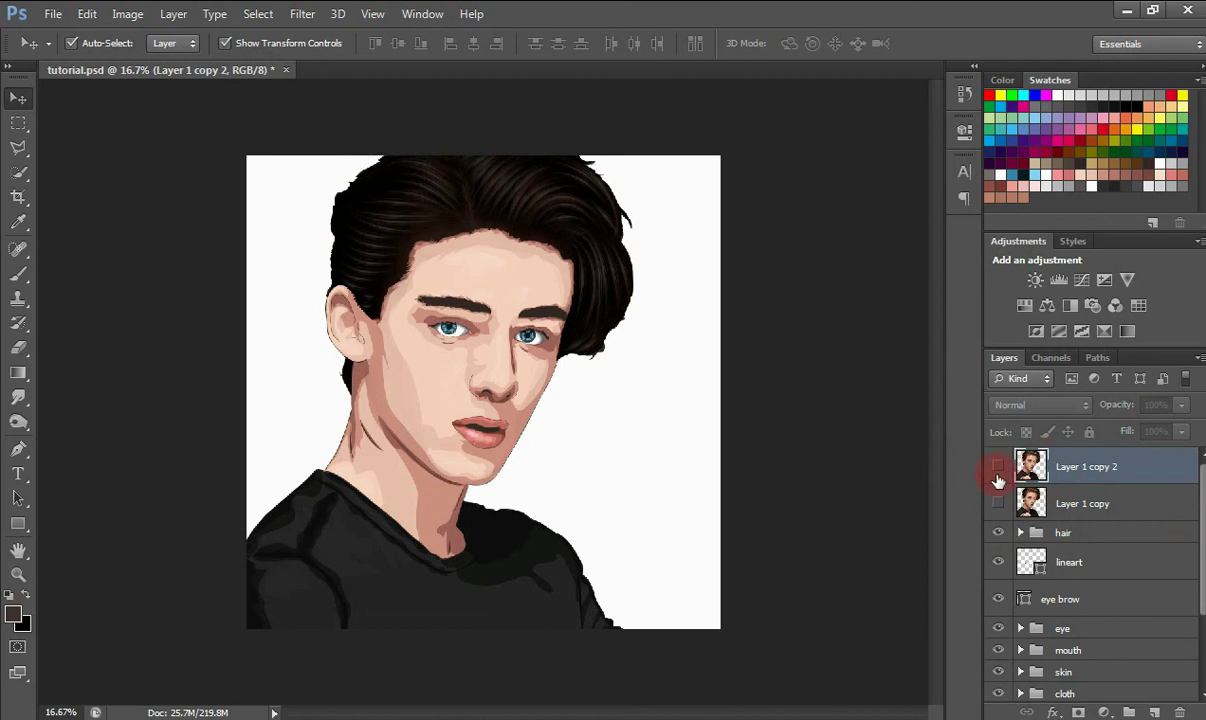
click(997, 468)
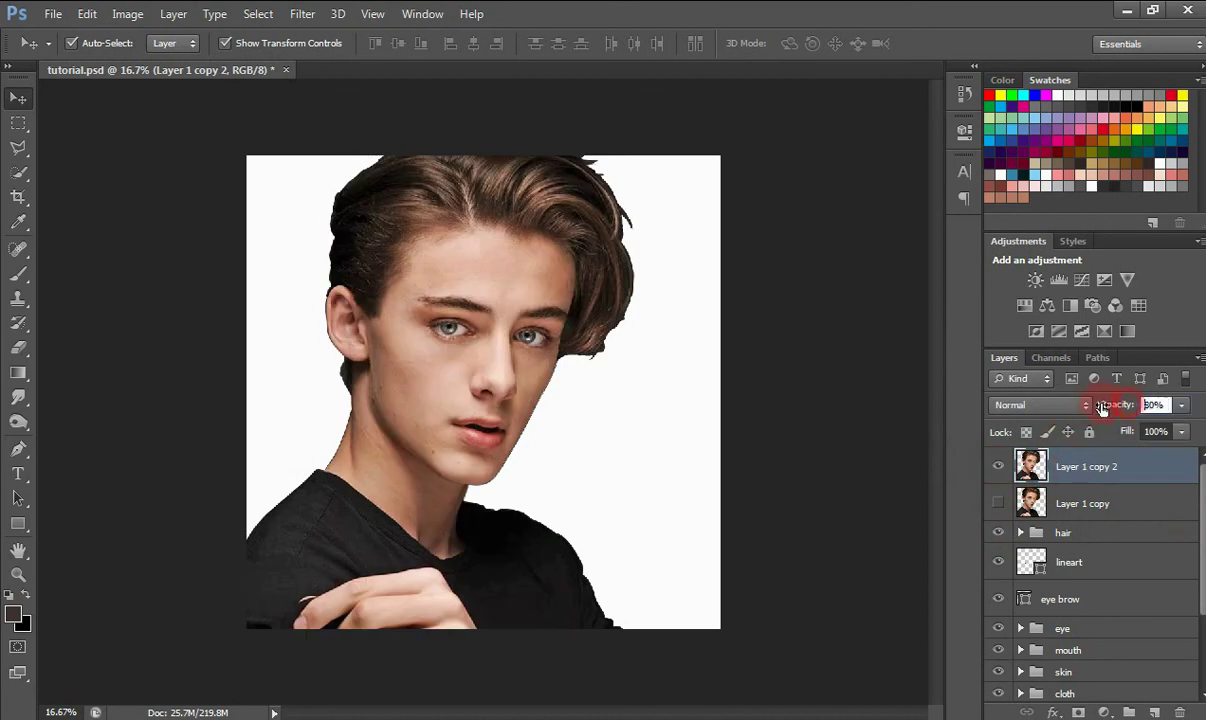
drag(1101, 406, 1050, 400)
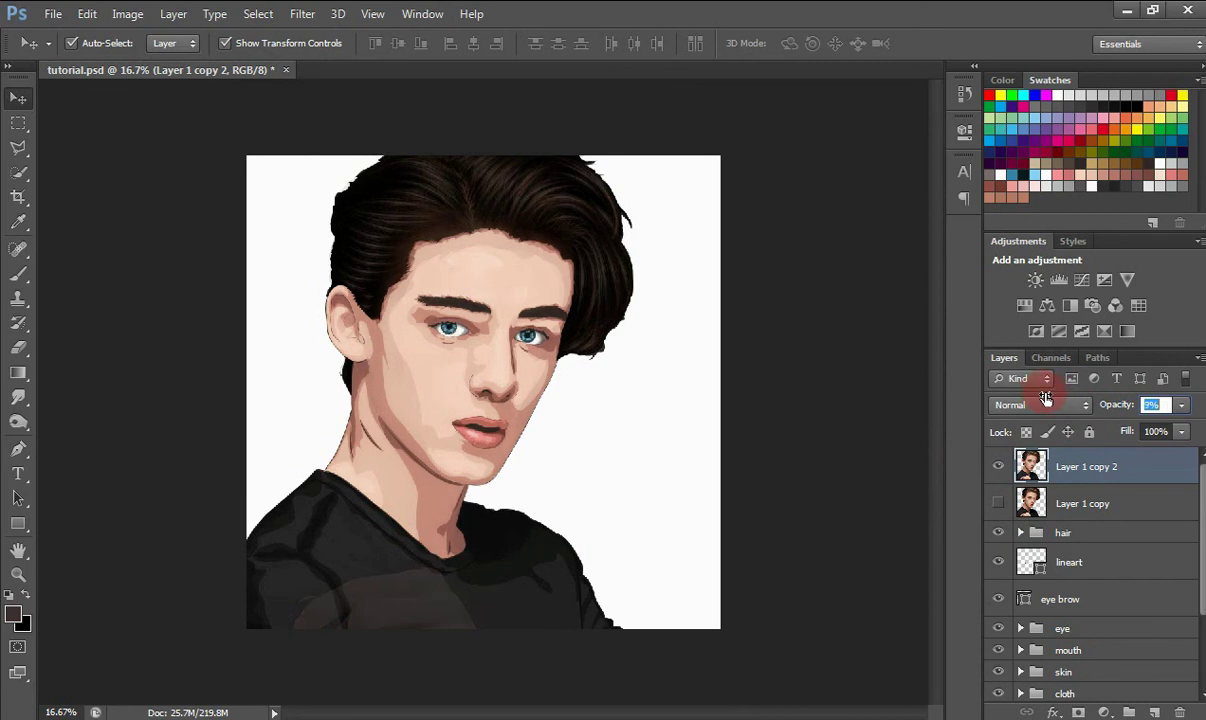
mouse_move(1046, 397)
mouse_down()
mouse_move(1068, 395)
mouse_move(1044, 404)
mouse_up()
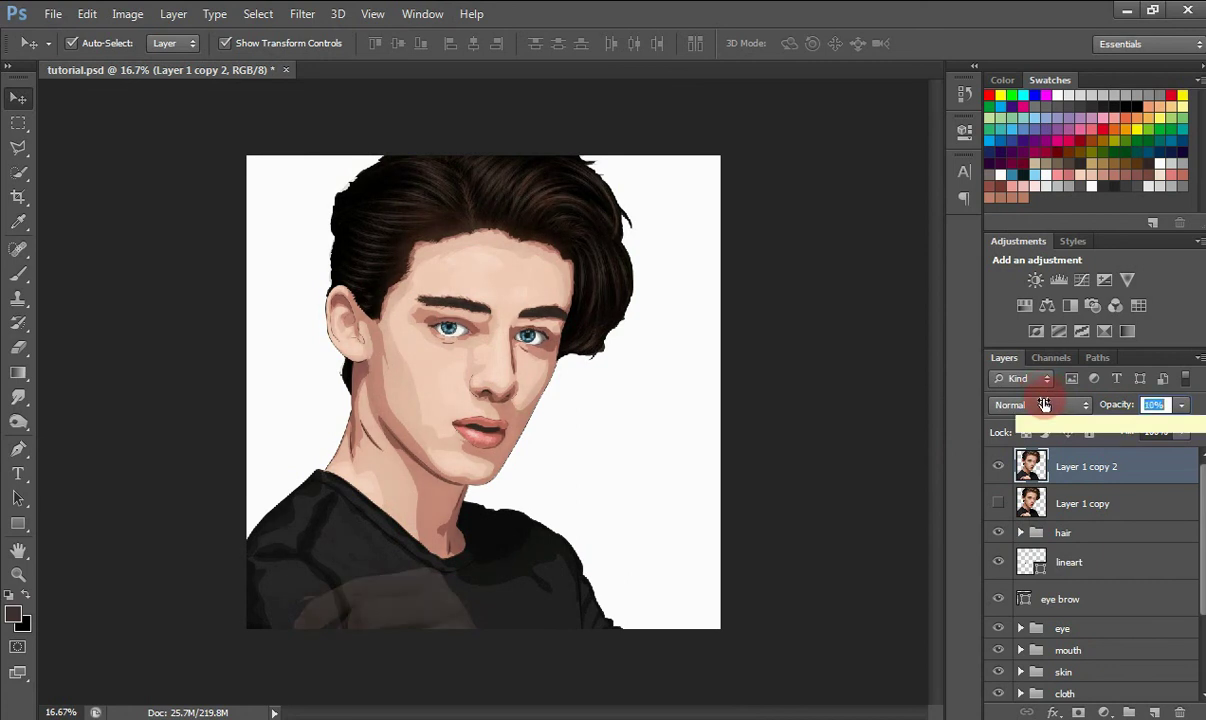
click(1069, 484)
drag(1067, 510, 1068, 516)
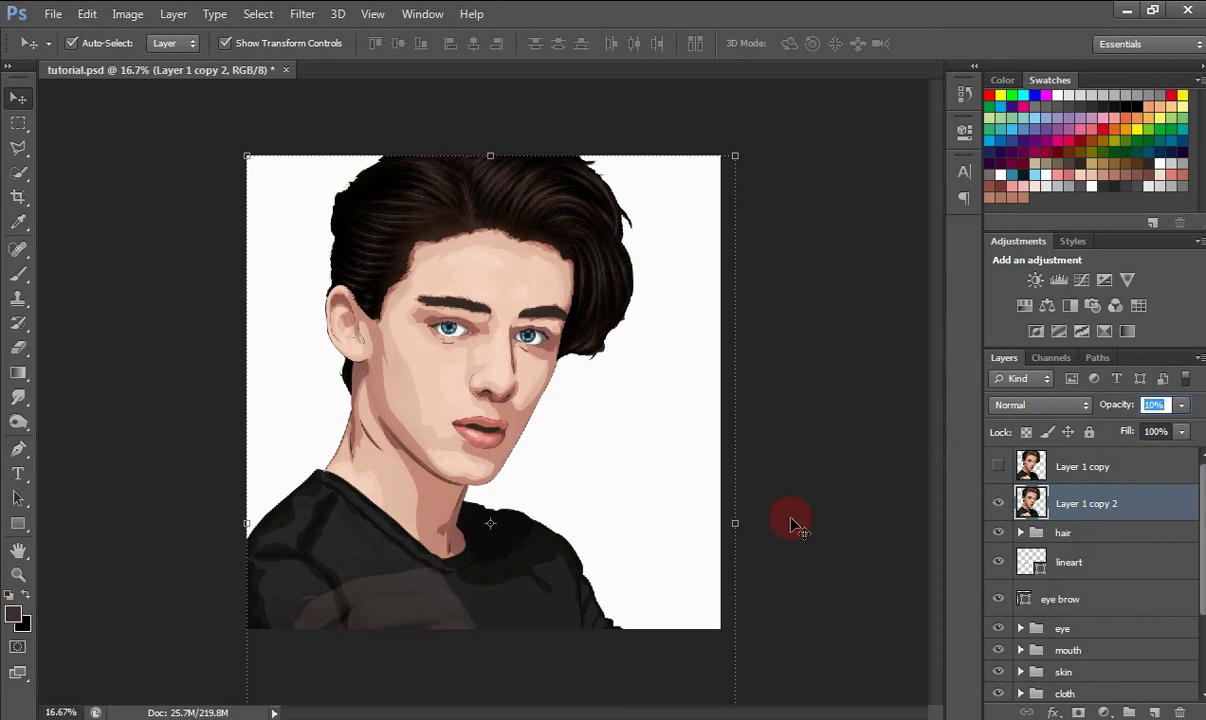
Add a layer mask to Layer 1 copy 2 and choose a soft round Brush tip with 0% hardness.
click(1078, 712)
key(b)
right_click(237, 440)
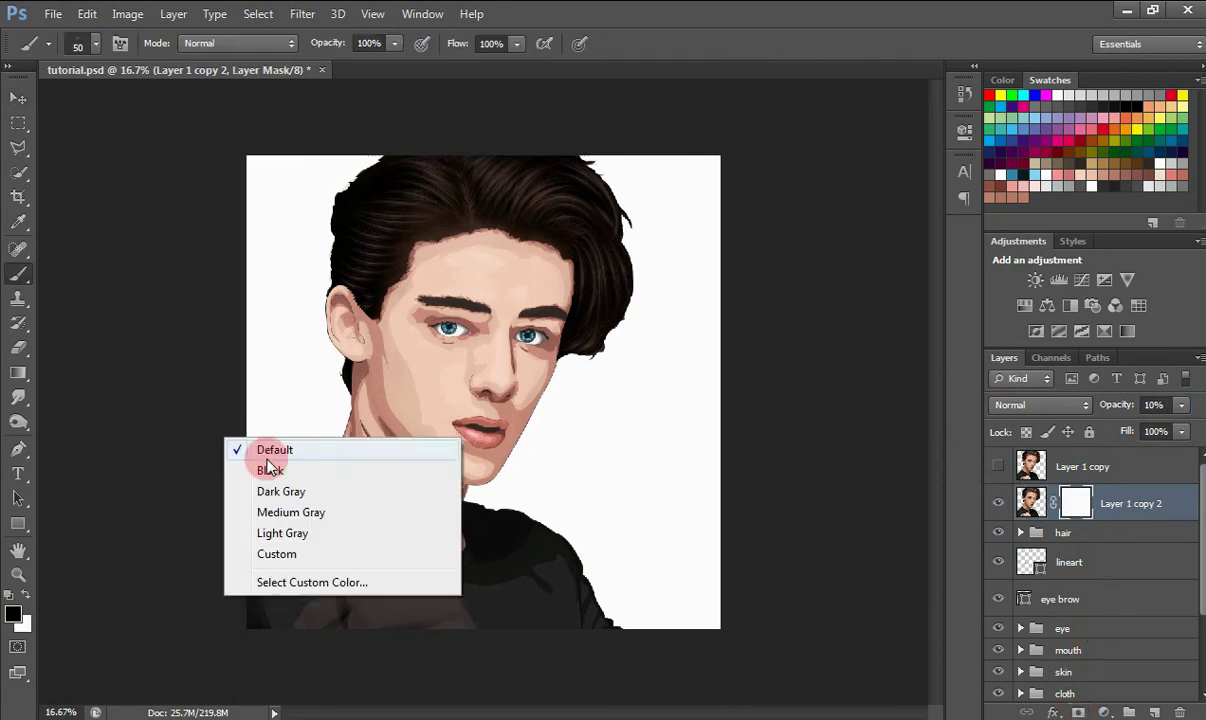
click(269, 458)
right_click(337, 342)
drag(546, 546, 544, 457)
double_click(374, 473)
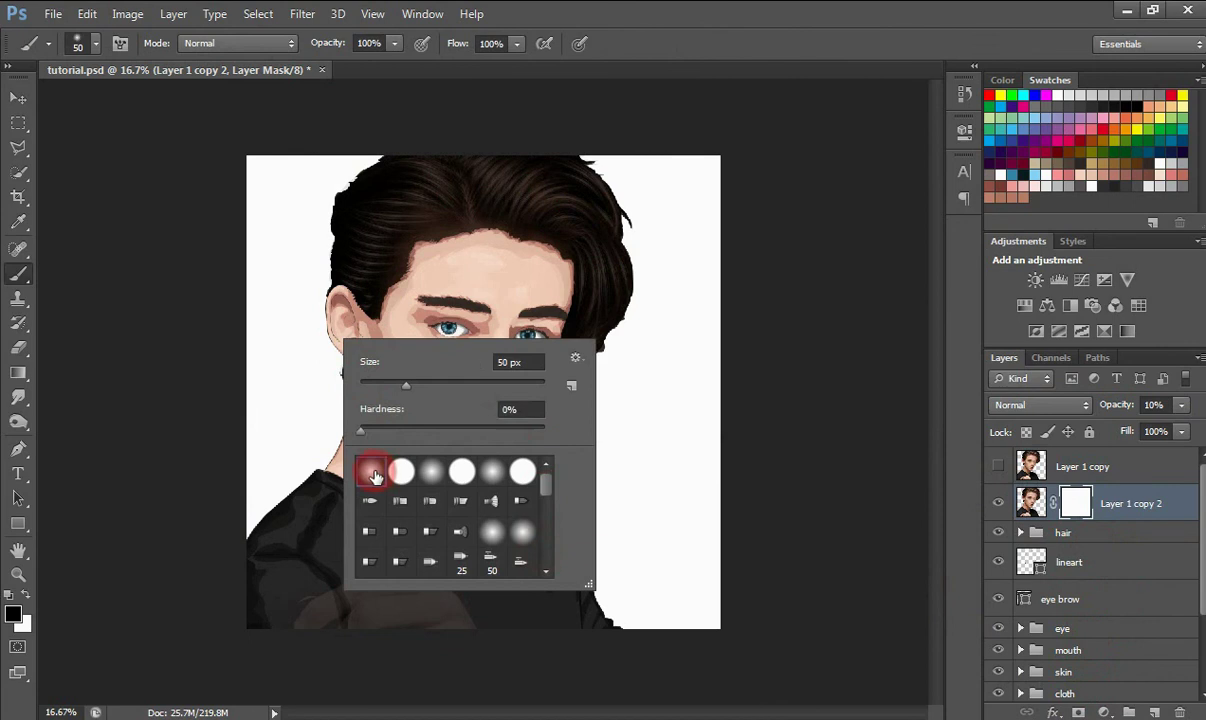
Enlarge the brush to 500 px and paint black on the Layer 1 copy 2 mask to hide the hand over the shirt.
key(bracketright)
key(bracketright)
key(bracketright)
key(bracketright)
key(bracketright)
key(bracketright)
key(bracketright)
key(bracketright)
key(bracketright)
key(bracketright)
key(bracketright)
key(bracketright)
key(bracketright)
mouse_move(377, 614)
mouse_down()
mouse_move(382, 587)
mouse_move(376, 610)
mouse_move(305, 613)
mouse_move(315, 571)
mouse_up()
Toggle the visibility of Layer 1 copy 2 to compare the portrait with and without the faint photo overlay.
key(v)
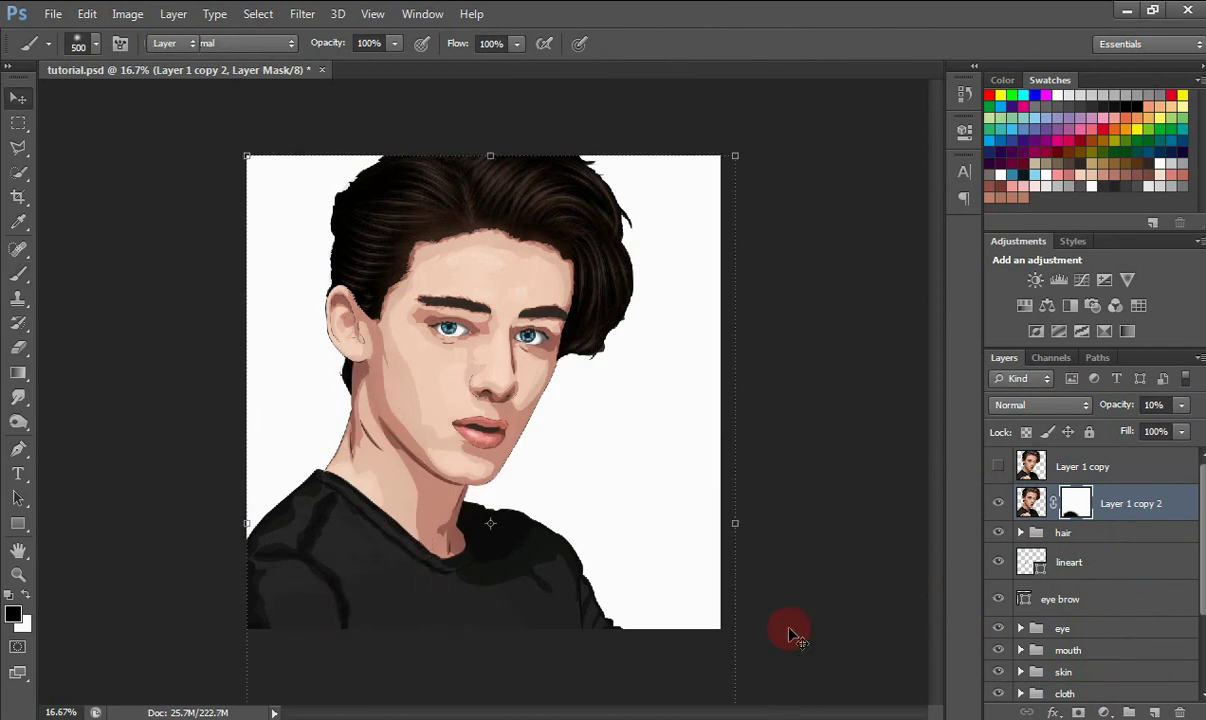
click(793, 581)
click(1000, 502)
click(1000, 502)
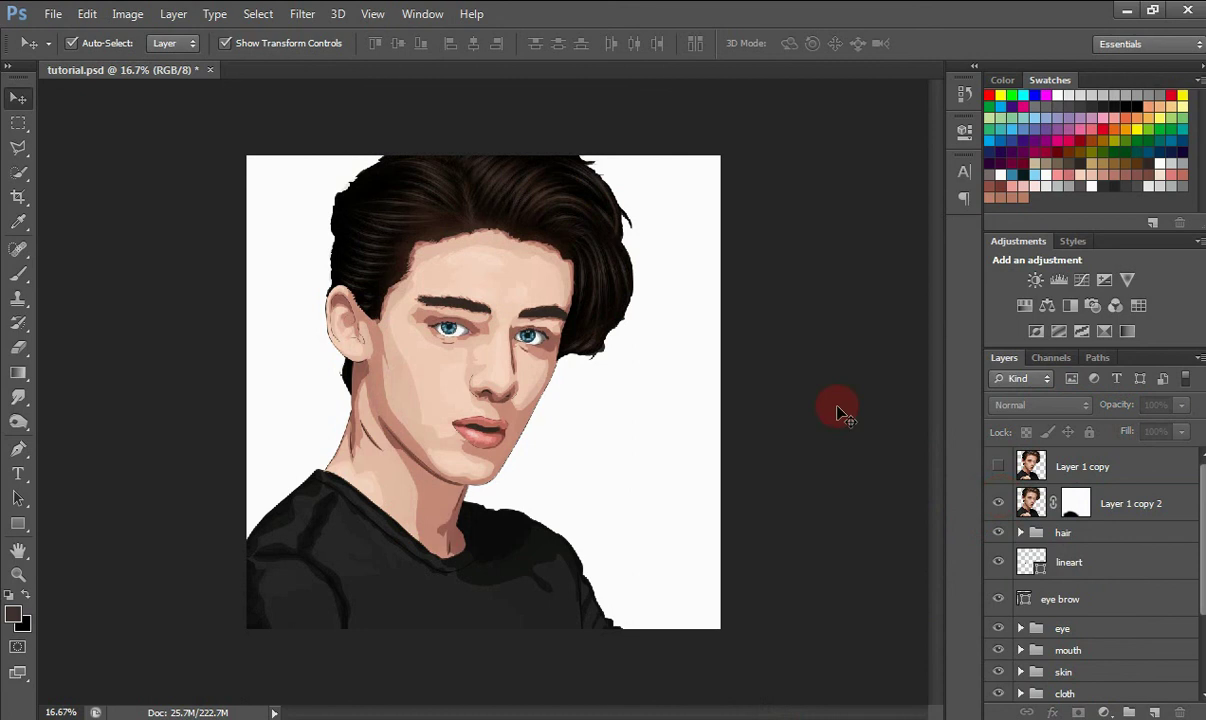
Paint black along the hairline on the Layer 1 copy 2 mask with a 200 px brush at 23% opacity.
click(1075, 502)
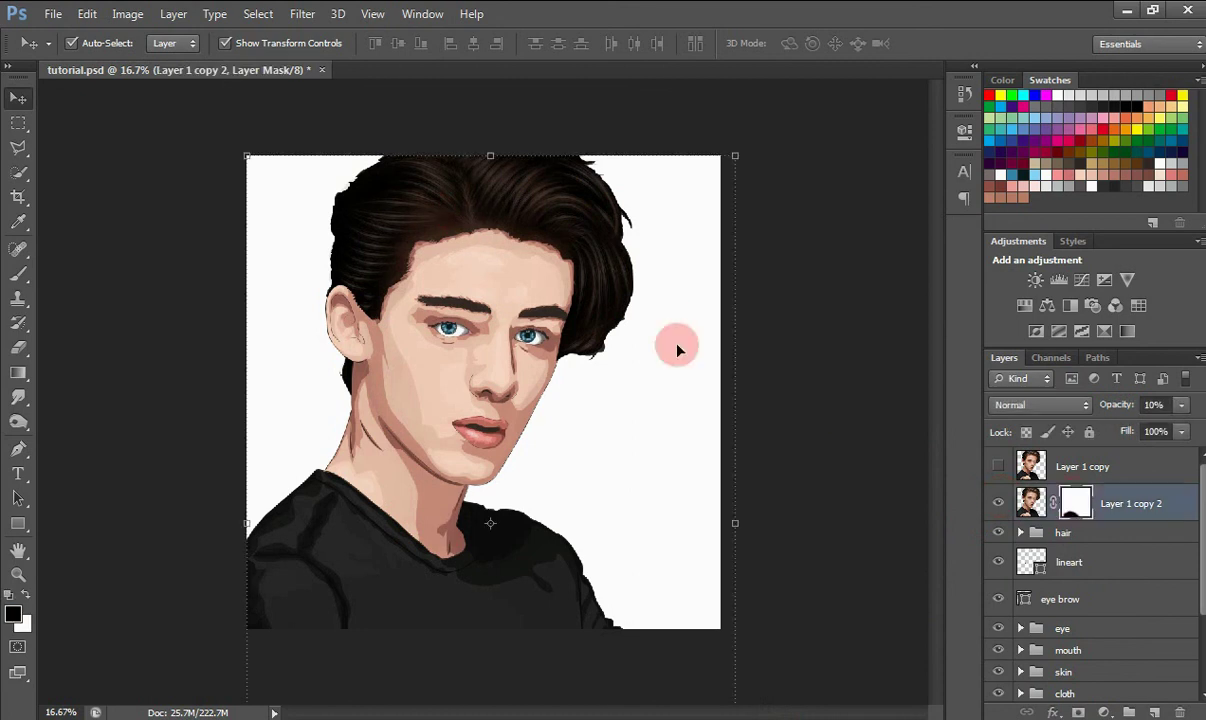
key(b)
key([)
key([)
key([)
key(2)
key(3)
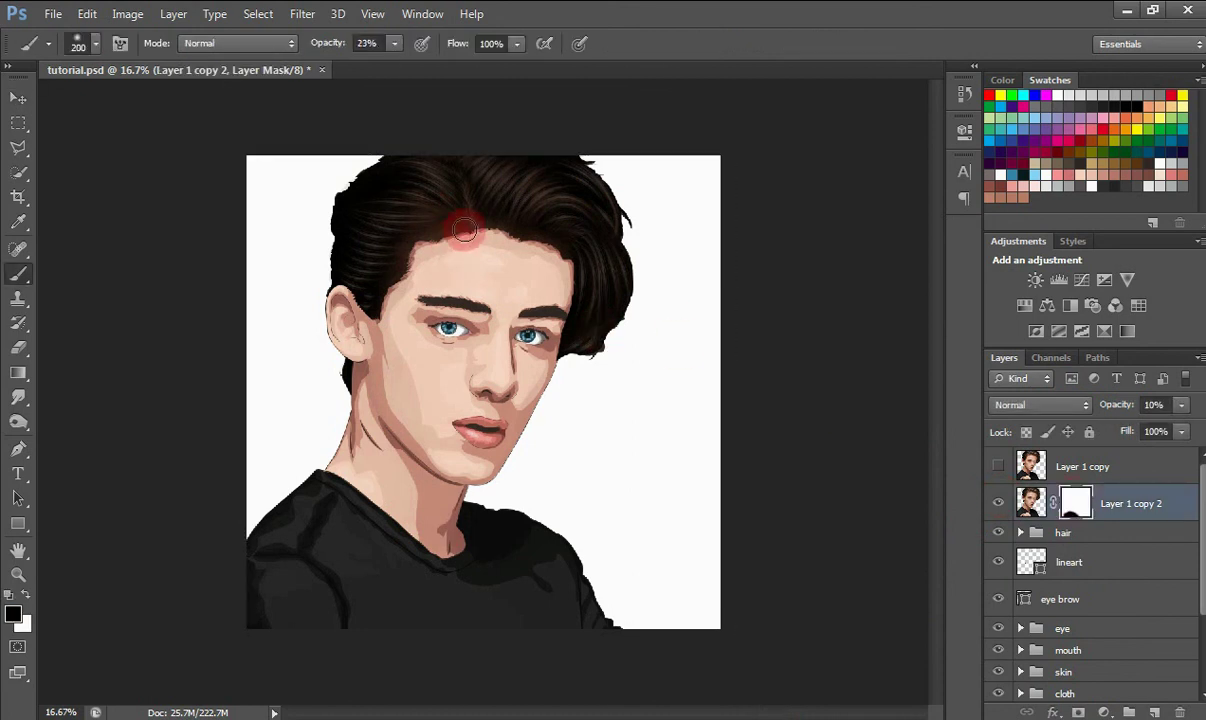
mouse_move(512, 234)
mouse_down()
mouse_move(432, 239)
mouse_move(414, 254)
mouse_move(457, 231)
mouse_move(417, 241)
mouse_move(515, 211)
mouse_move(460, 229)
mouse_up()
key(v)
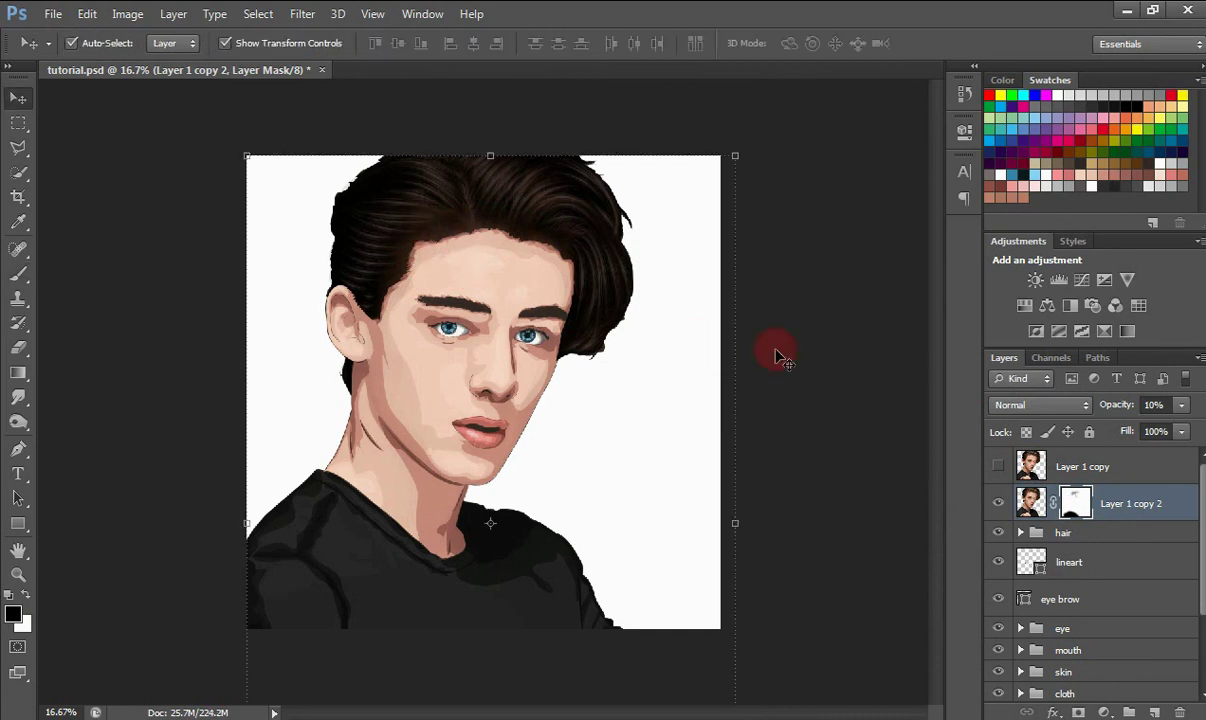
Disable and re-enable the layer mask of Layer 1 copy 2 to compare the portrait with and without it.
click(822, 407)
right_click(1076, 503)
click(1010, 513)
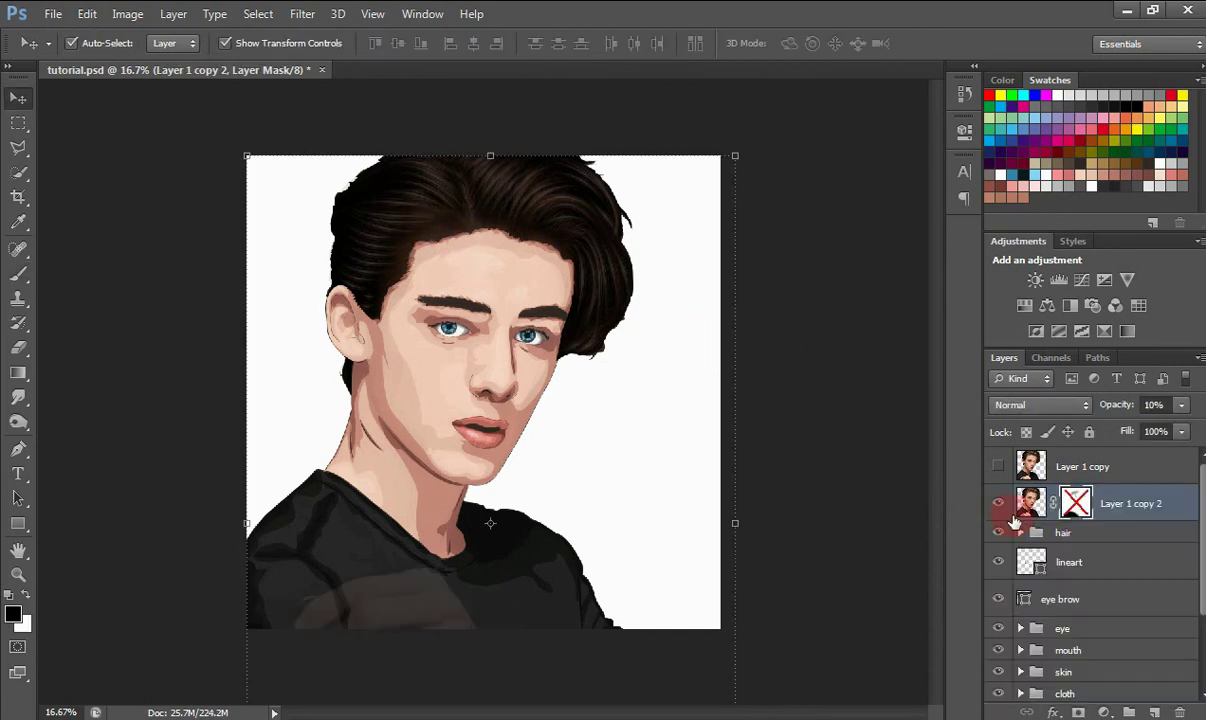
right_click(1066, 505)
click(990, 502)
click(848, 592)
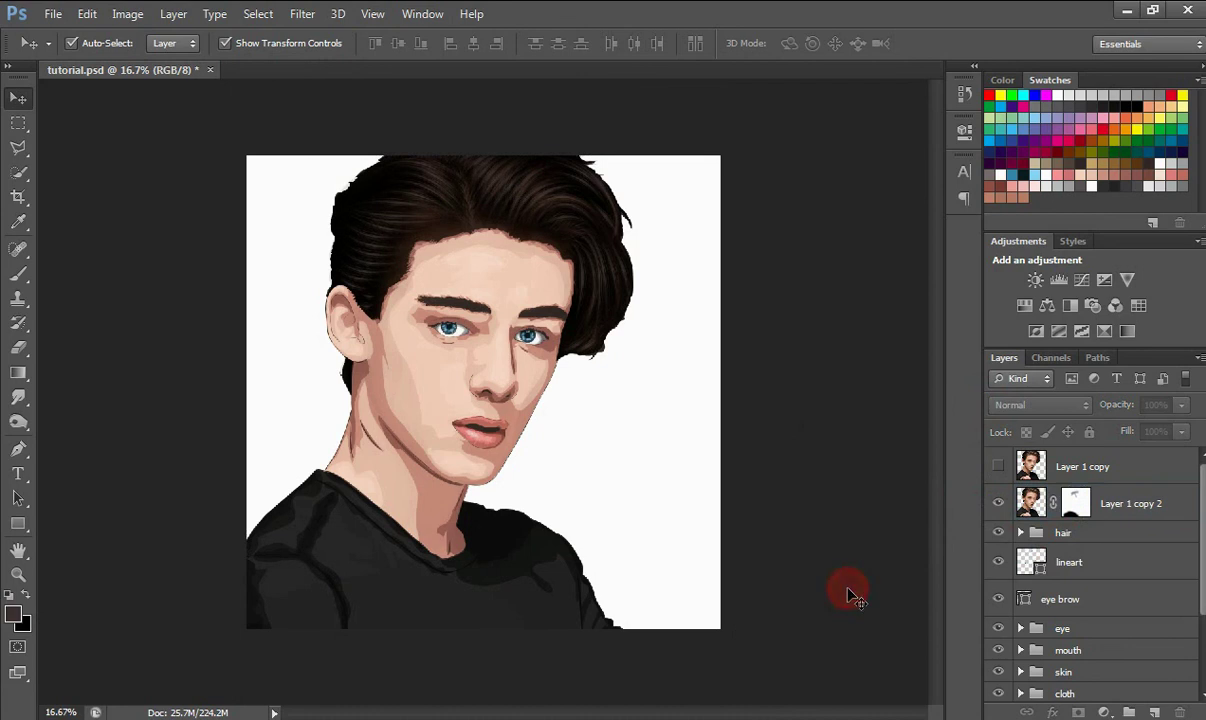
click(1112, 500)
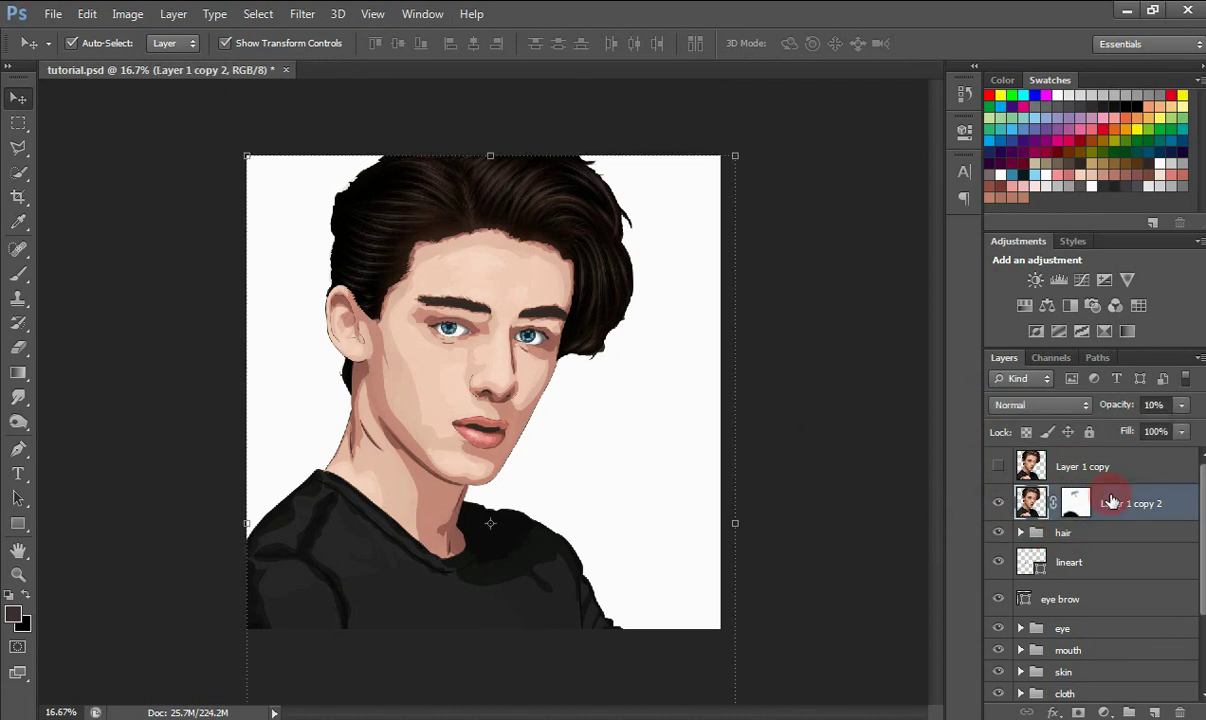
key(ctrl+shift+e)
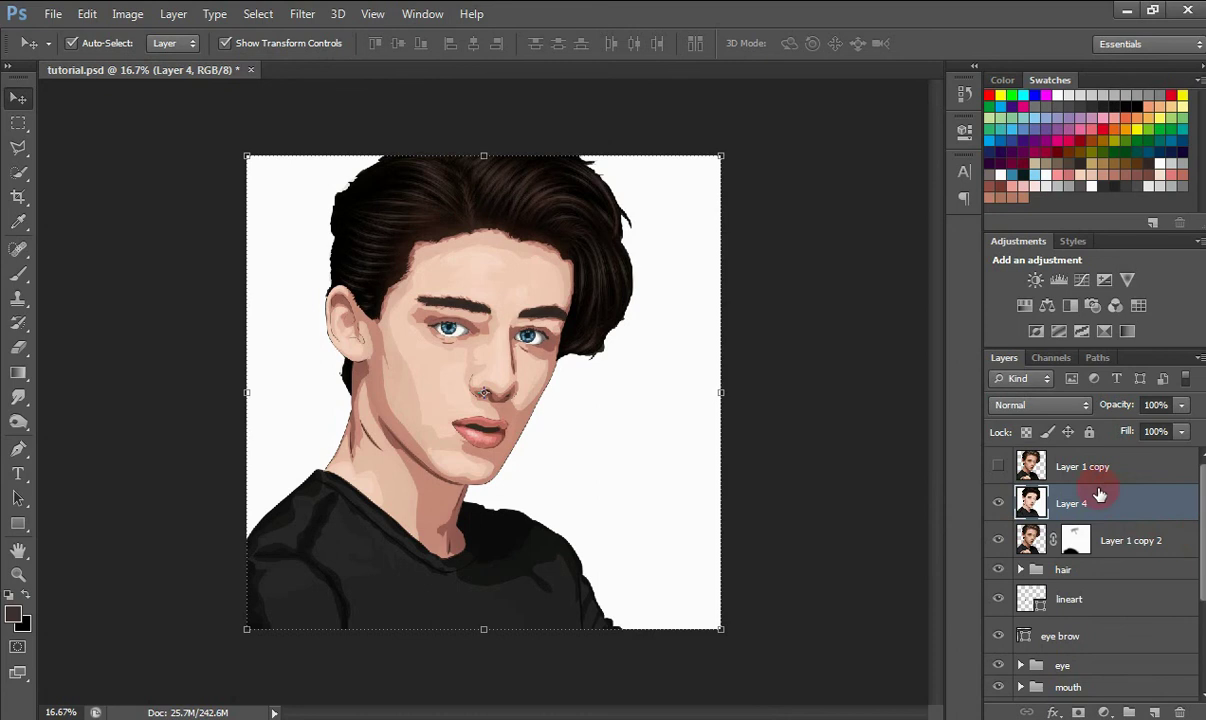
drag(1095, 468, 1124, 527)
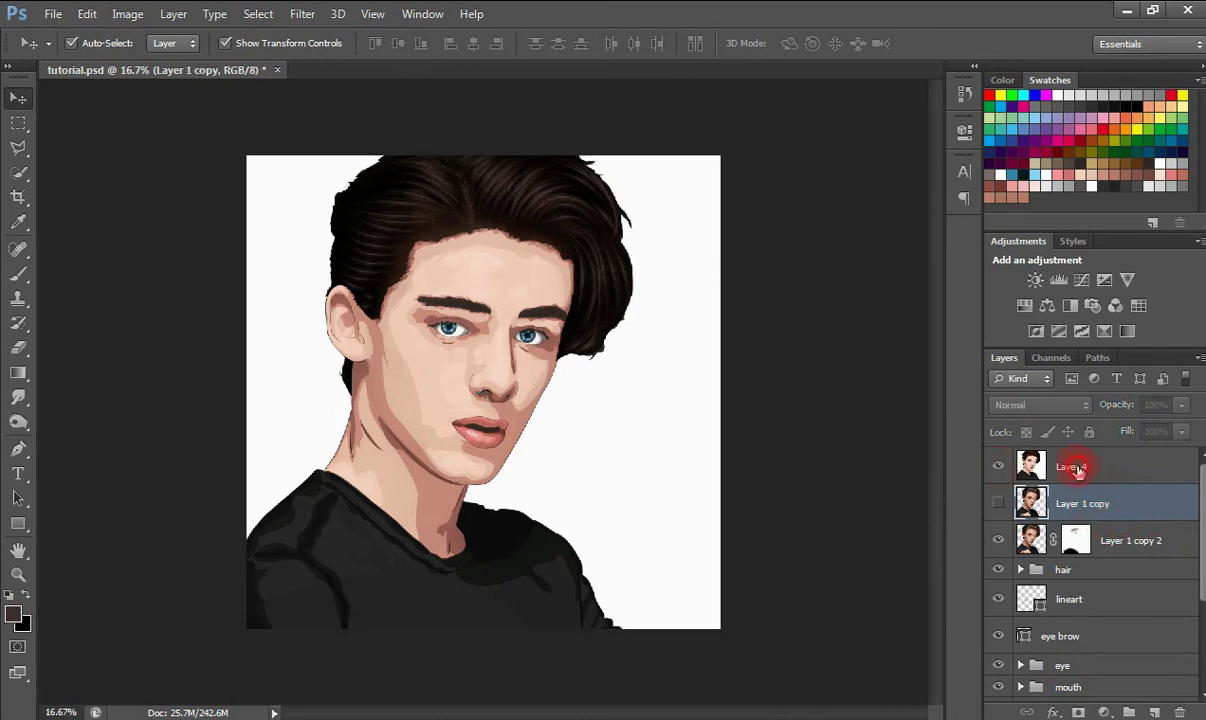
click(1078, 470)
key(Delete)
Hide the Background layer, stamp the visible artwork into a new layer, and place it above Layer 1 copy.
drag(1202, 503, 1060, 636)
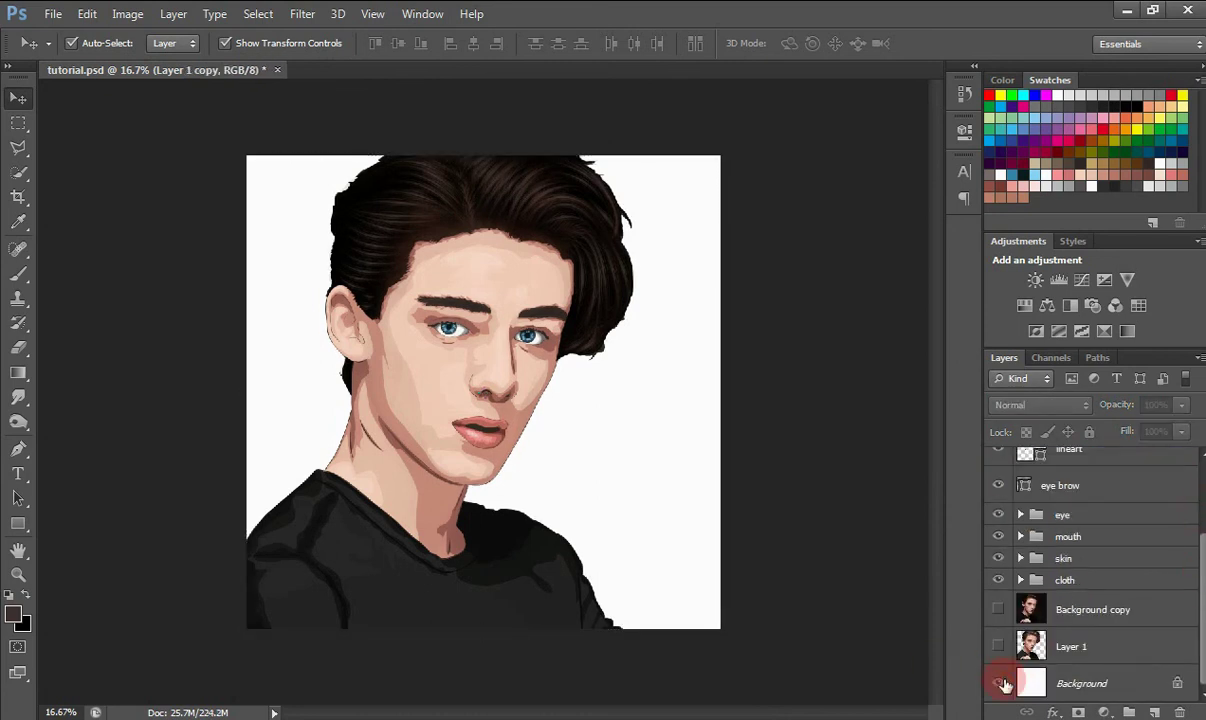
click(1000, 684)
drag(1200, 638, 1199, 513)
click(1123, 503)
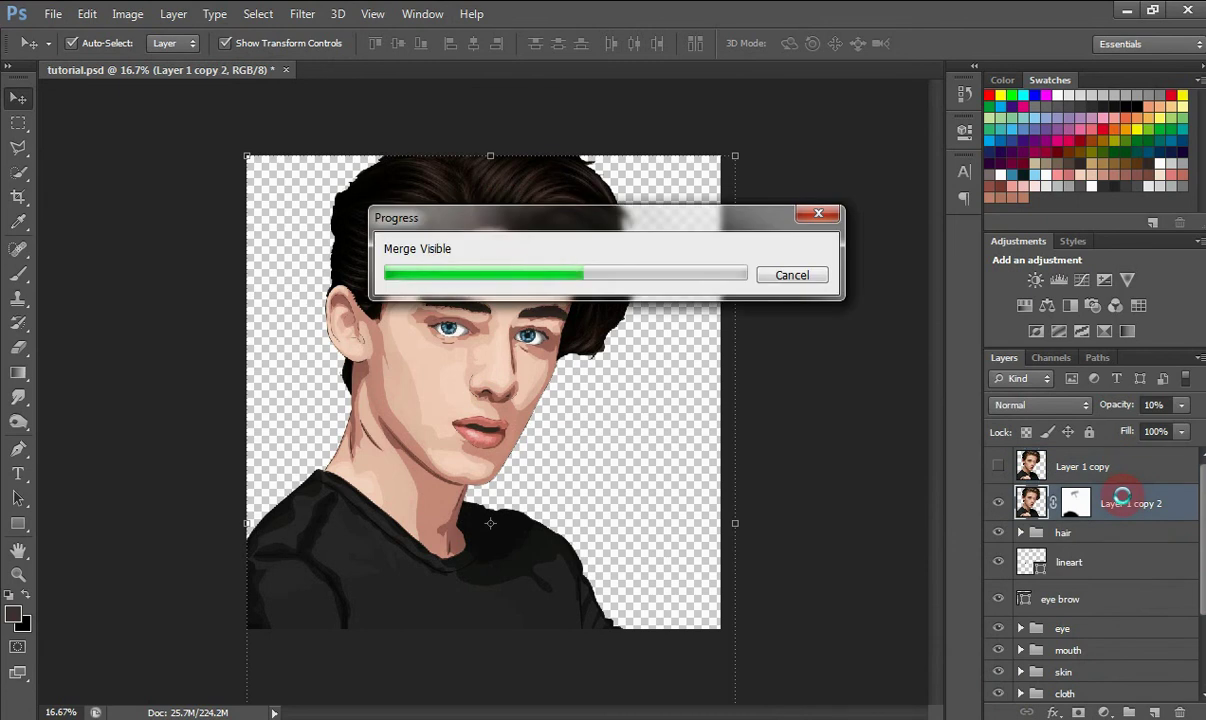
drag(1122, 502, 1100, 456)
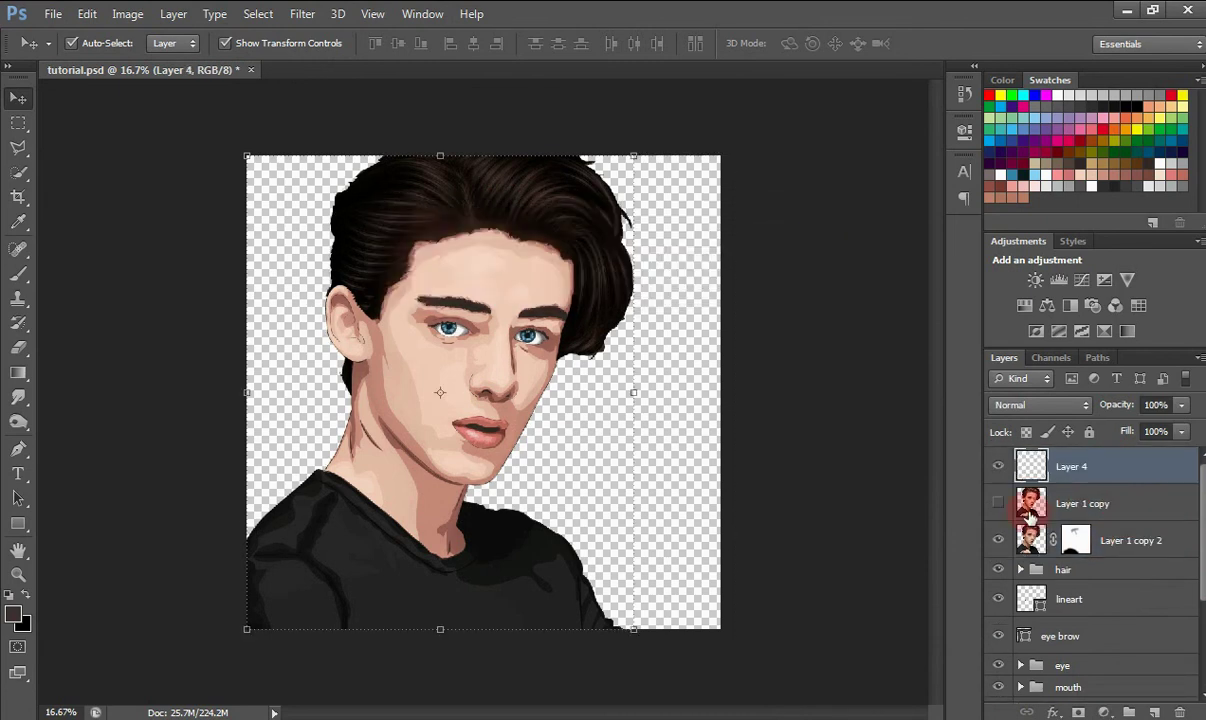
Group the layers from Layer 1 copy down to Layer 1 as edit and show the Background layer again.
click(1125, 505)
scroll(1150, 600, down, 3)
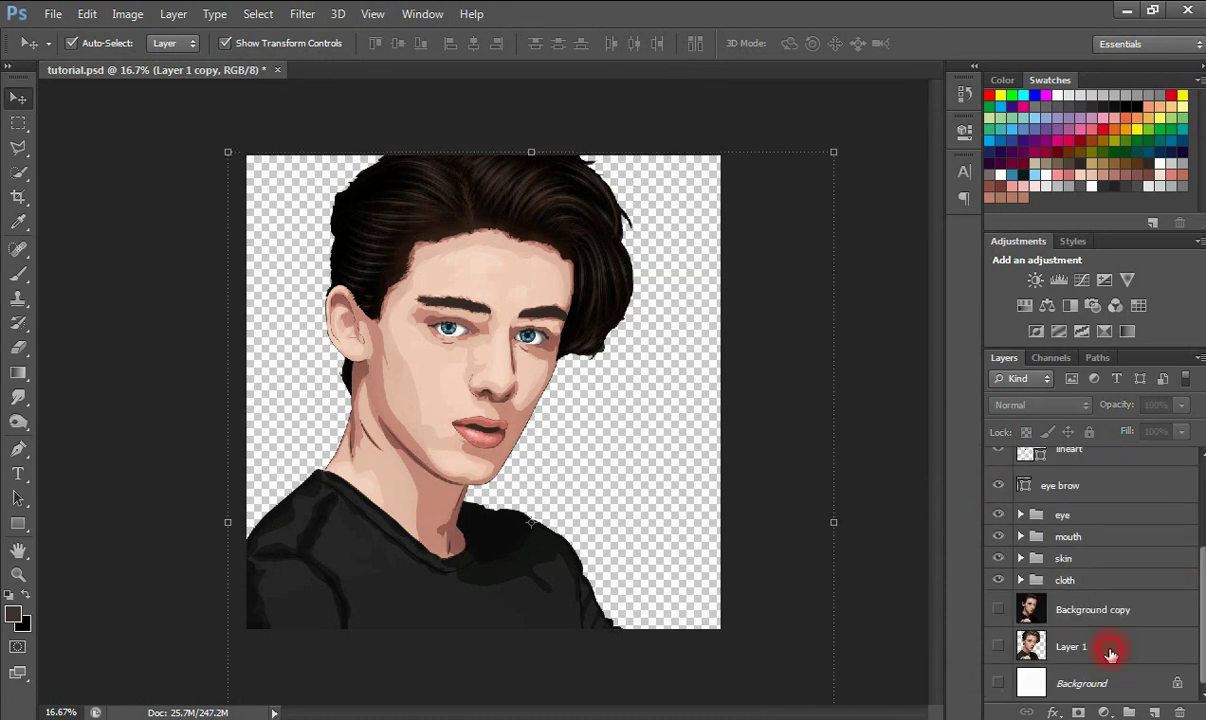
shift+click(1110, 653)
key(ctrl+g)
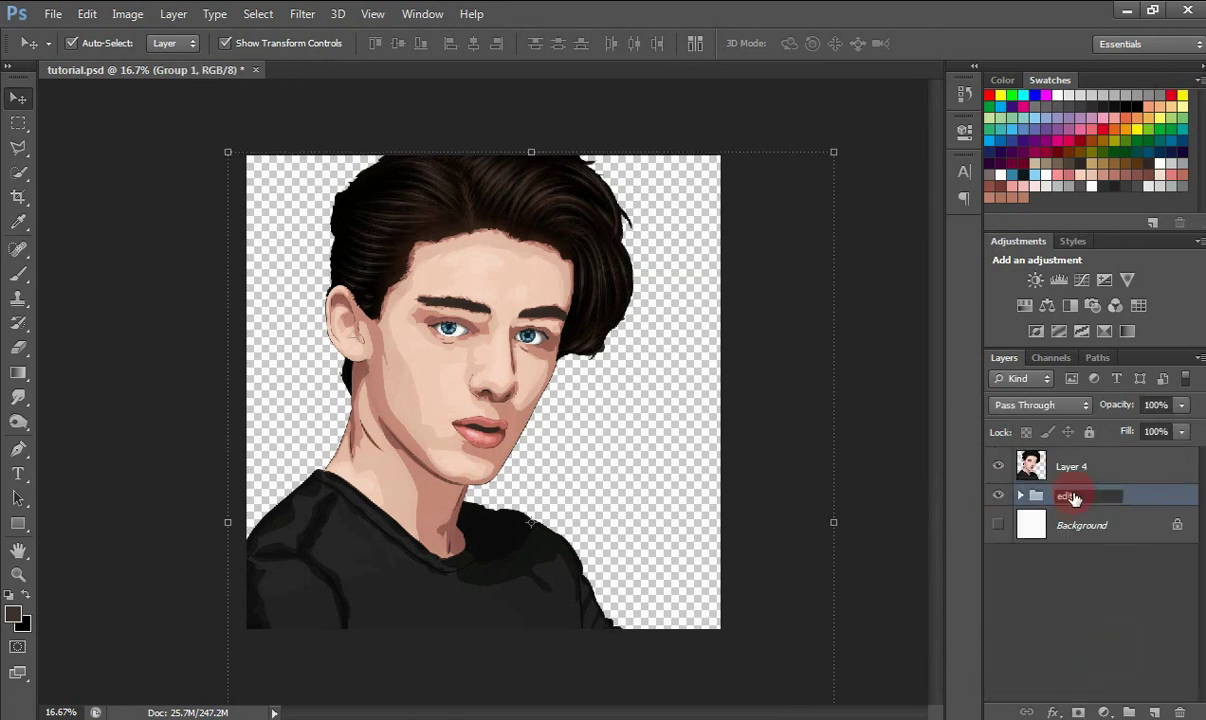
key(Return)
click(998, 525)
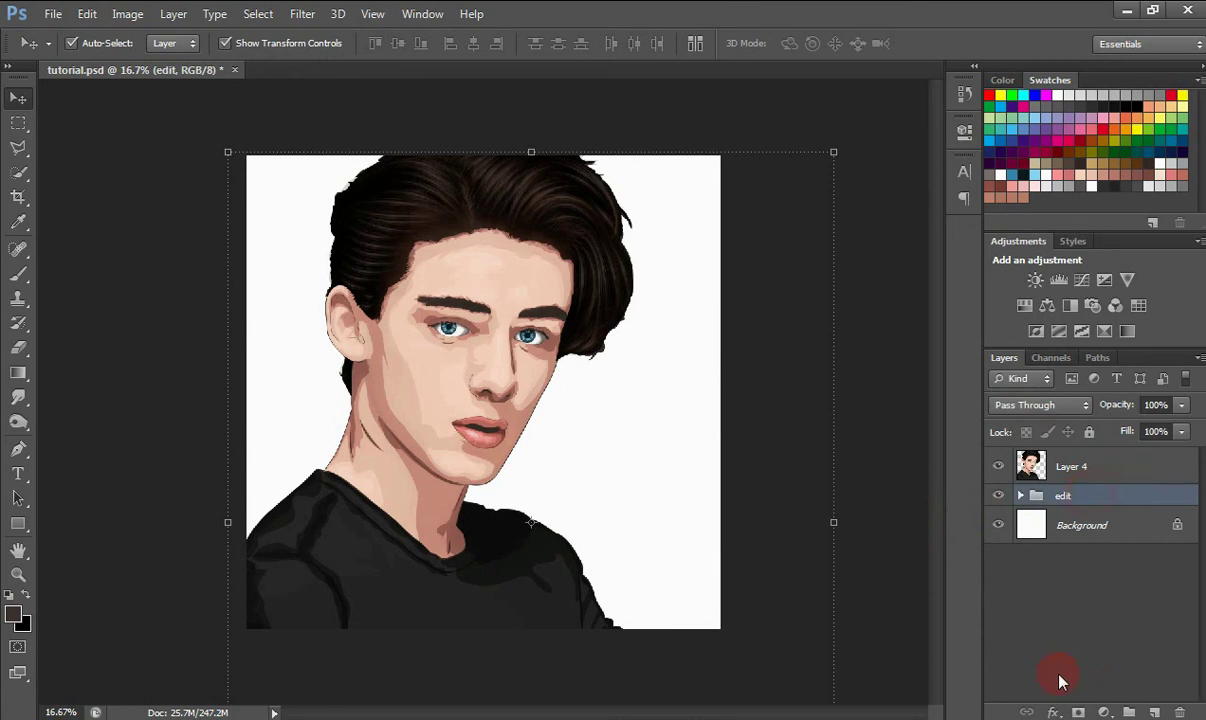
Add a white Solid Color fill layer directly above the edit group.
click(1078, 711)
key(ctrl+z)
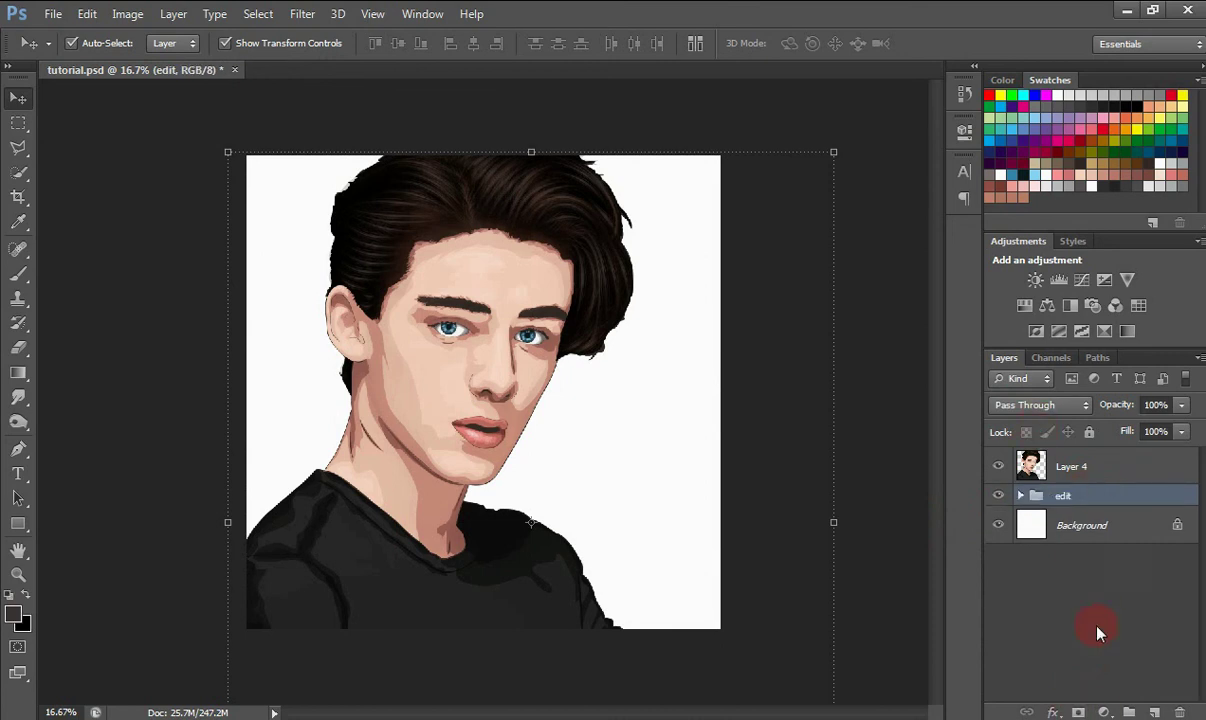
click(1104, 711)
click(1088, 358)
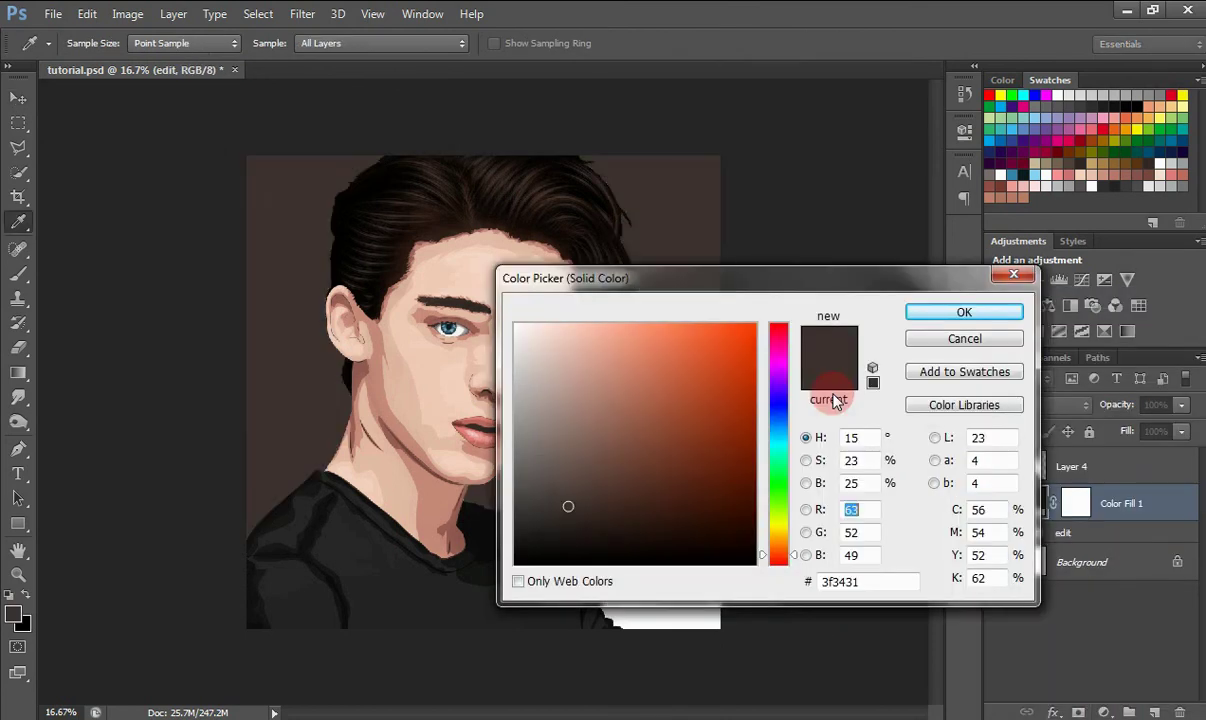
drag(650, 388, 458, 286)
click(960, 308)
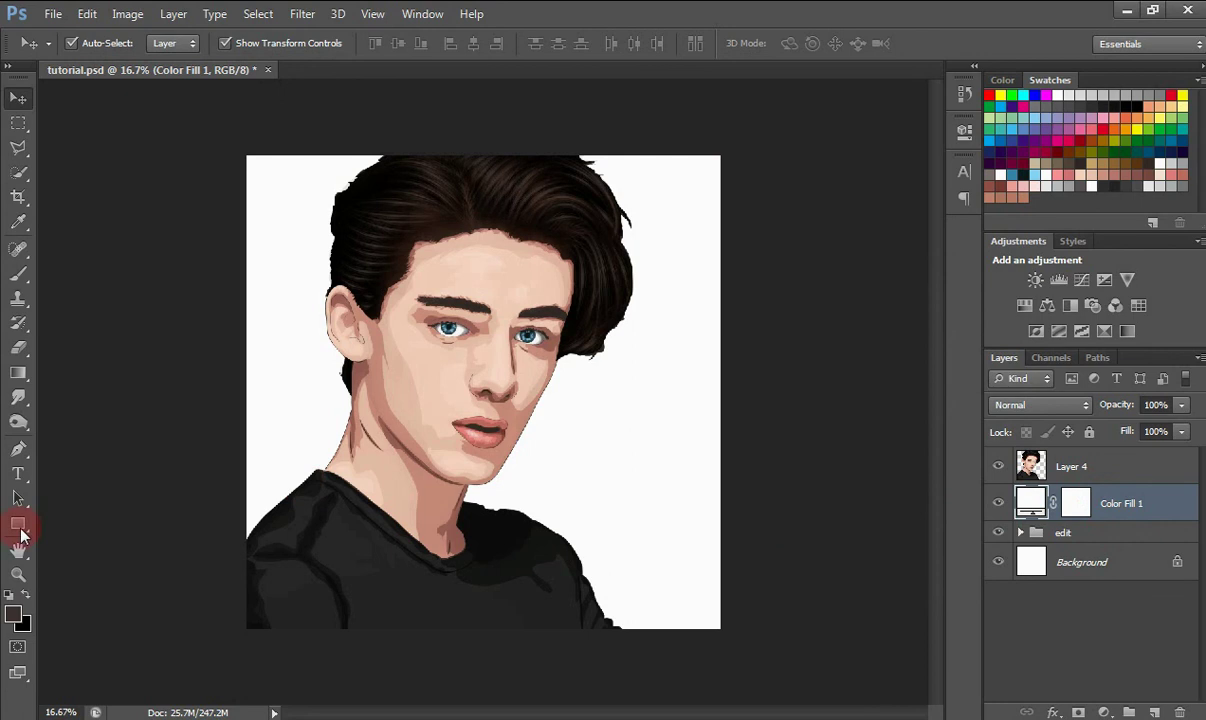
Draw a rectangle of about 2856 by 2850 px behind the portrait, slightly inset from the canvas edges.
click(18, 523)
drag(256, 171, 708, 614)
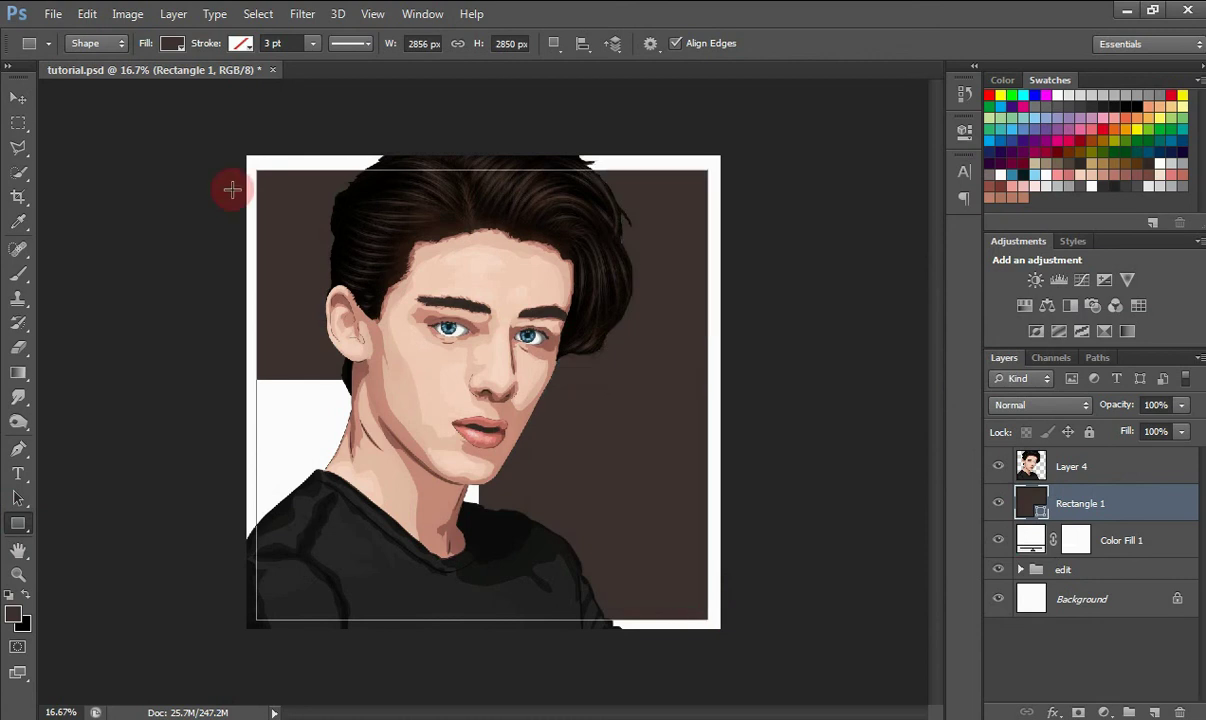
click(172, 43)
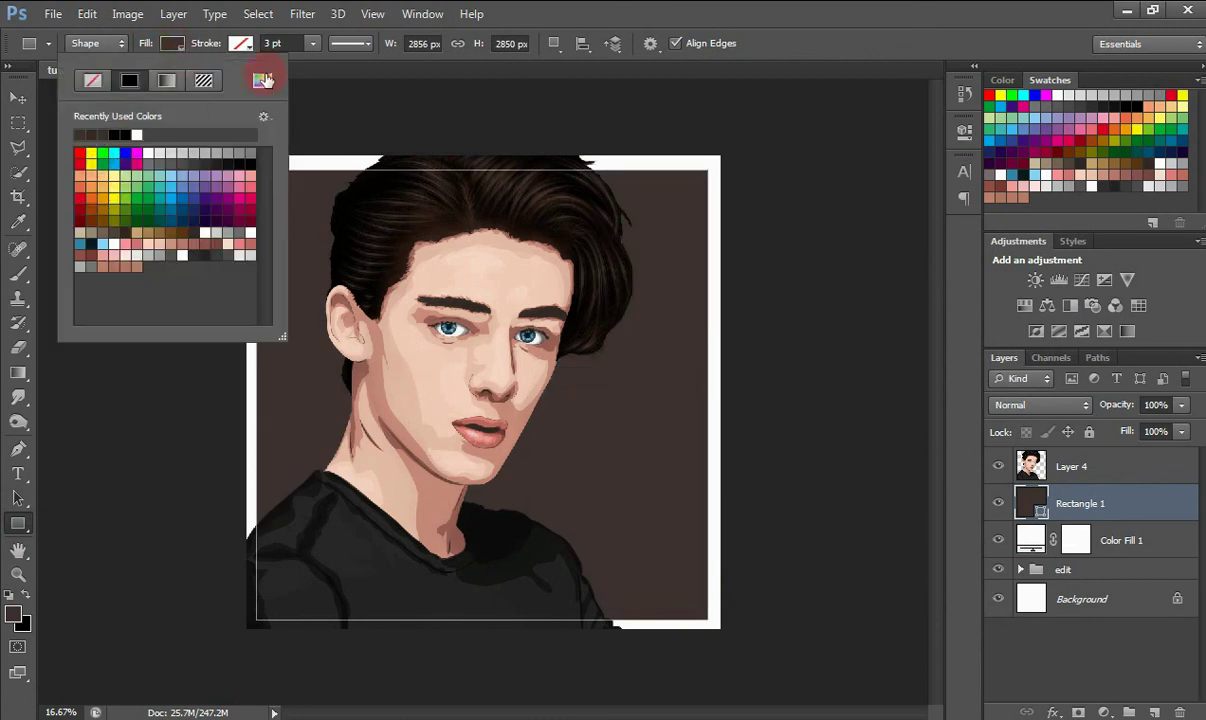
click(263, 80)
drag(721, 348, 775, 322)
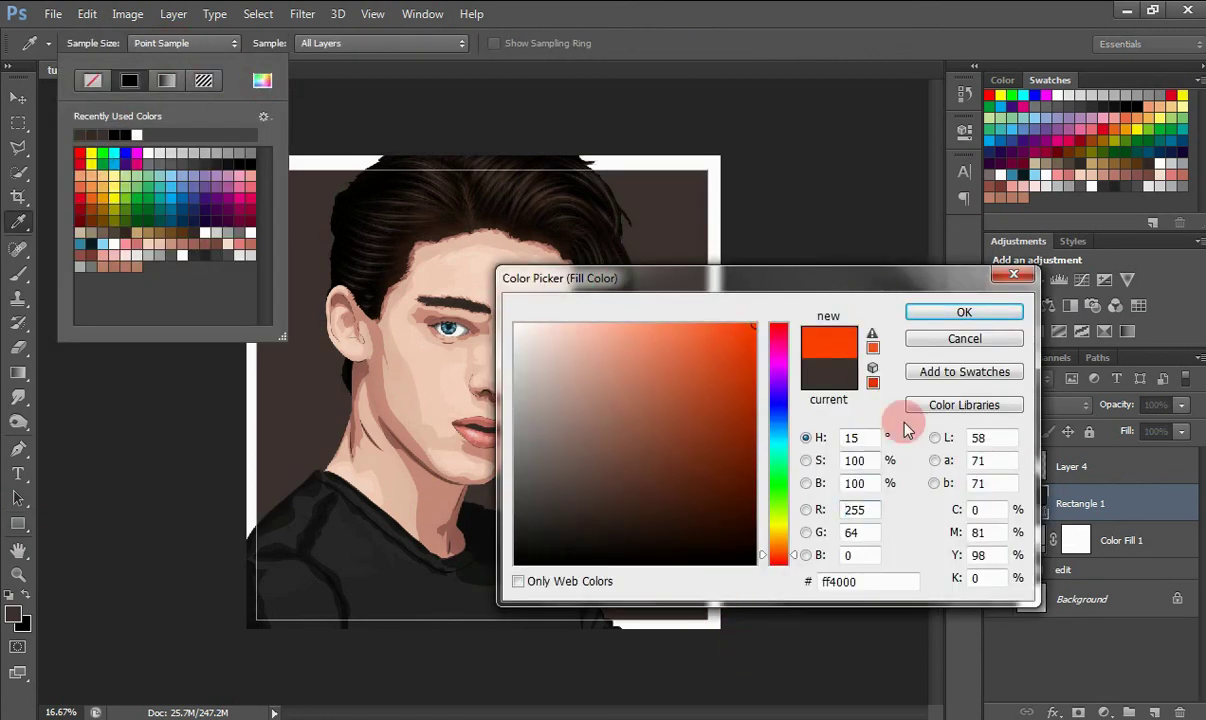
click(938, 341)
Remove the fill of the large frame rectangle and give it a golden-yellow stroke.
click(171, 45)
click(171, 45)
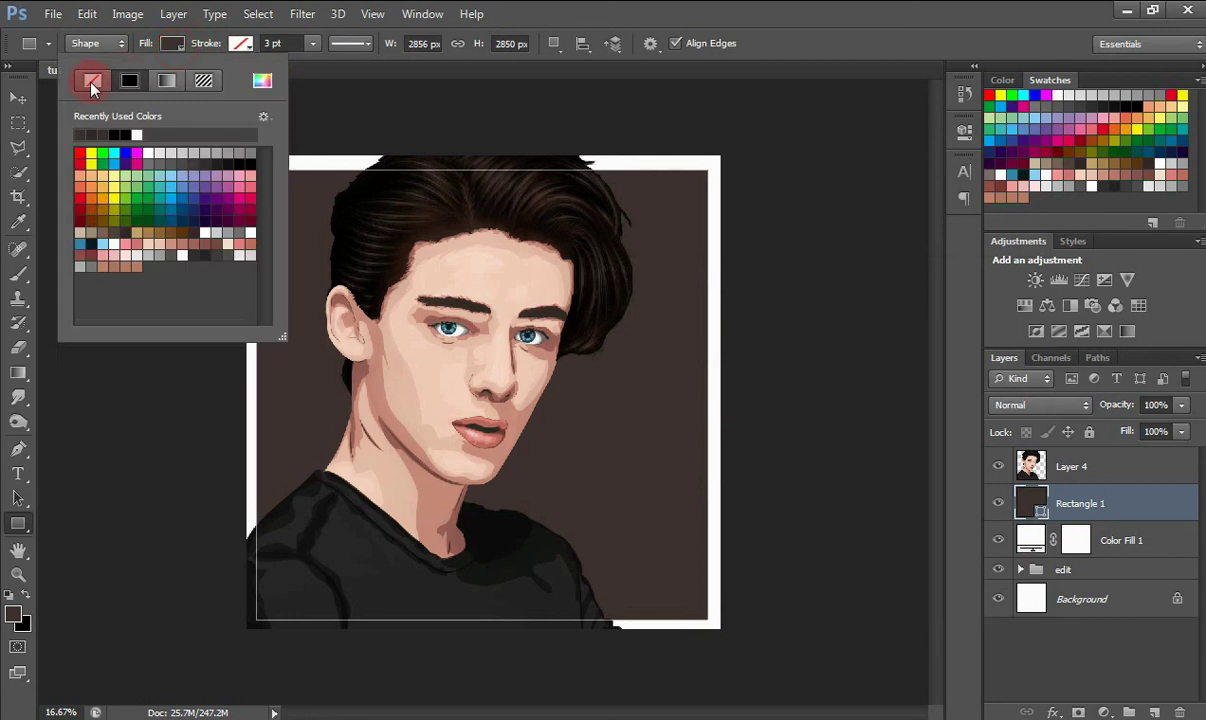
click(91, 82)
click(241, 43)
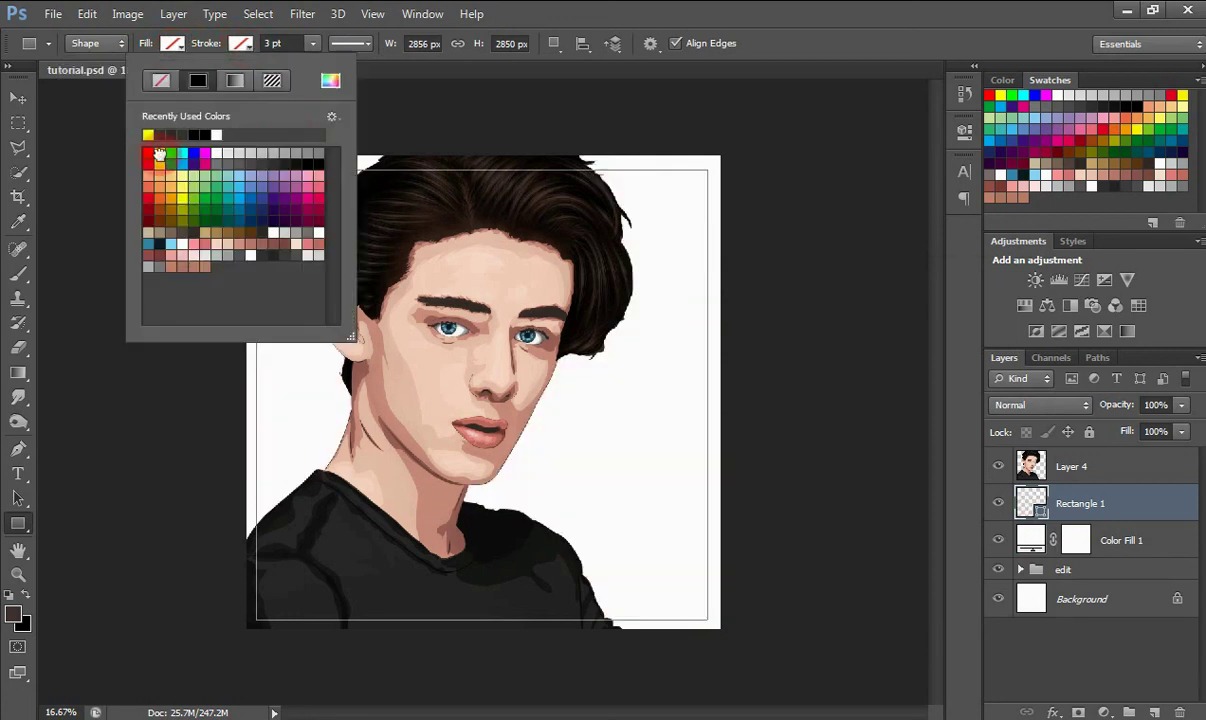
click(159, 153)
click(330, 80)
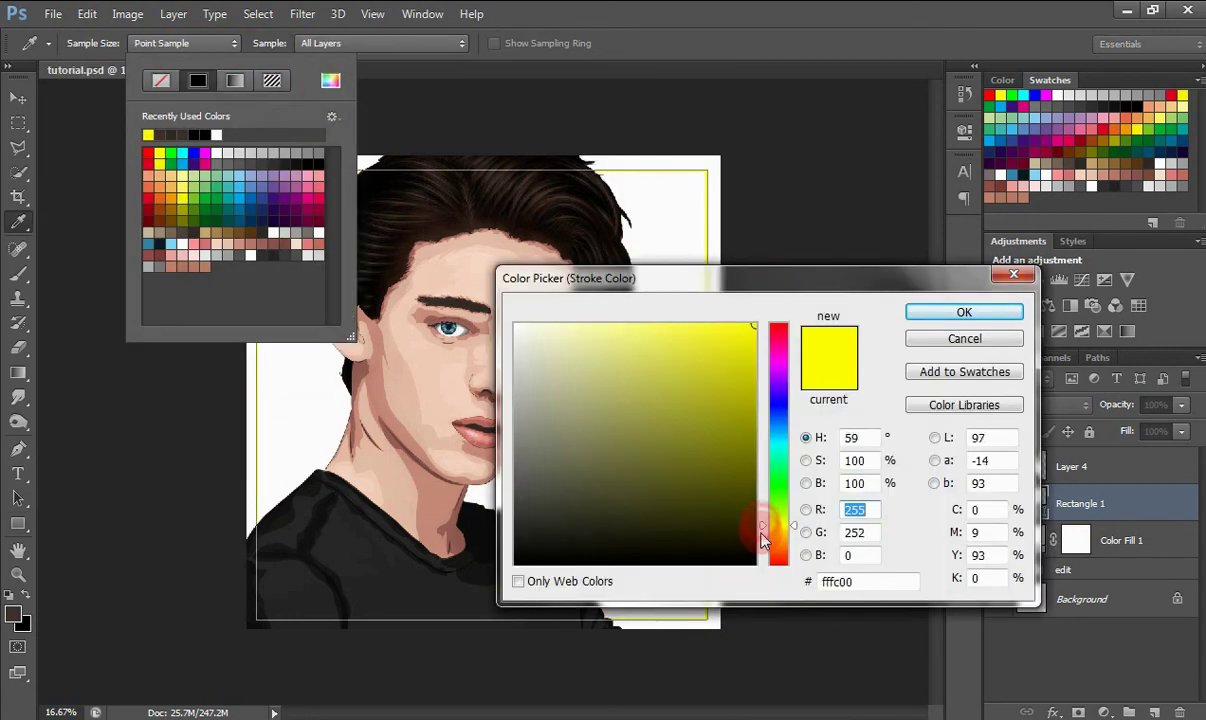
drag(760, 531, 761, 532)
key(Return)
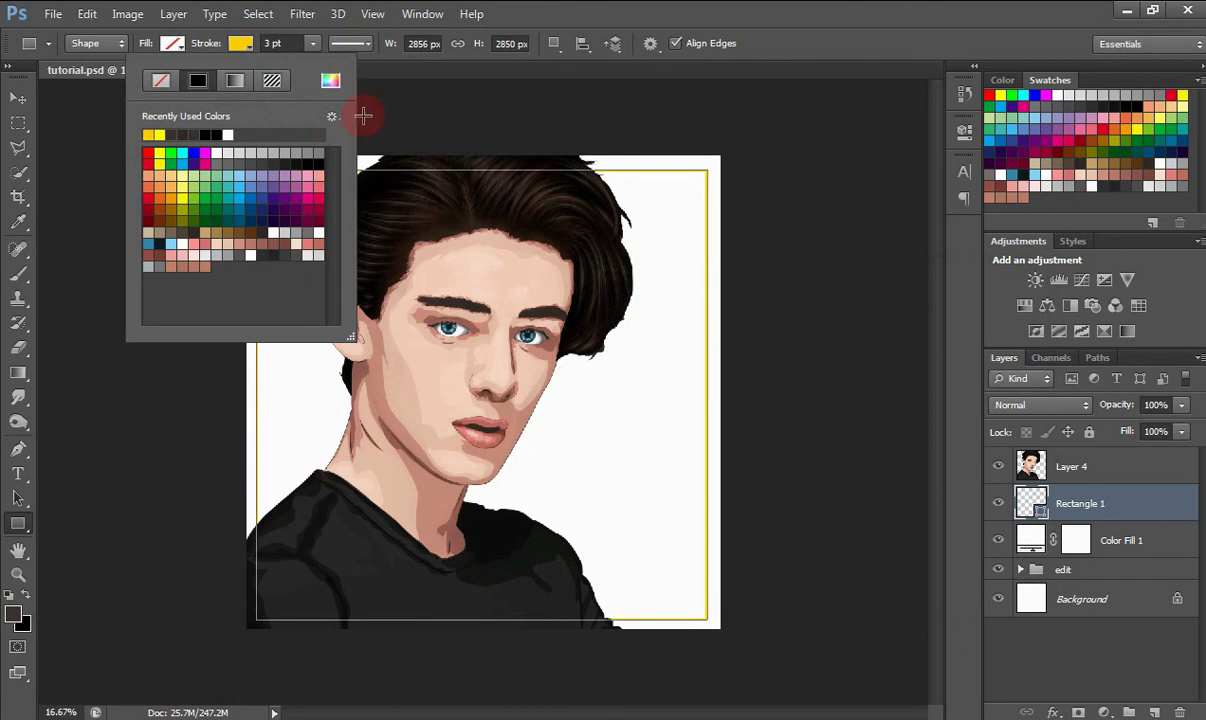
key(Return)
key(v)
click(797, 390)
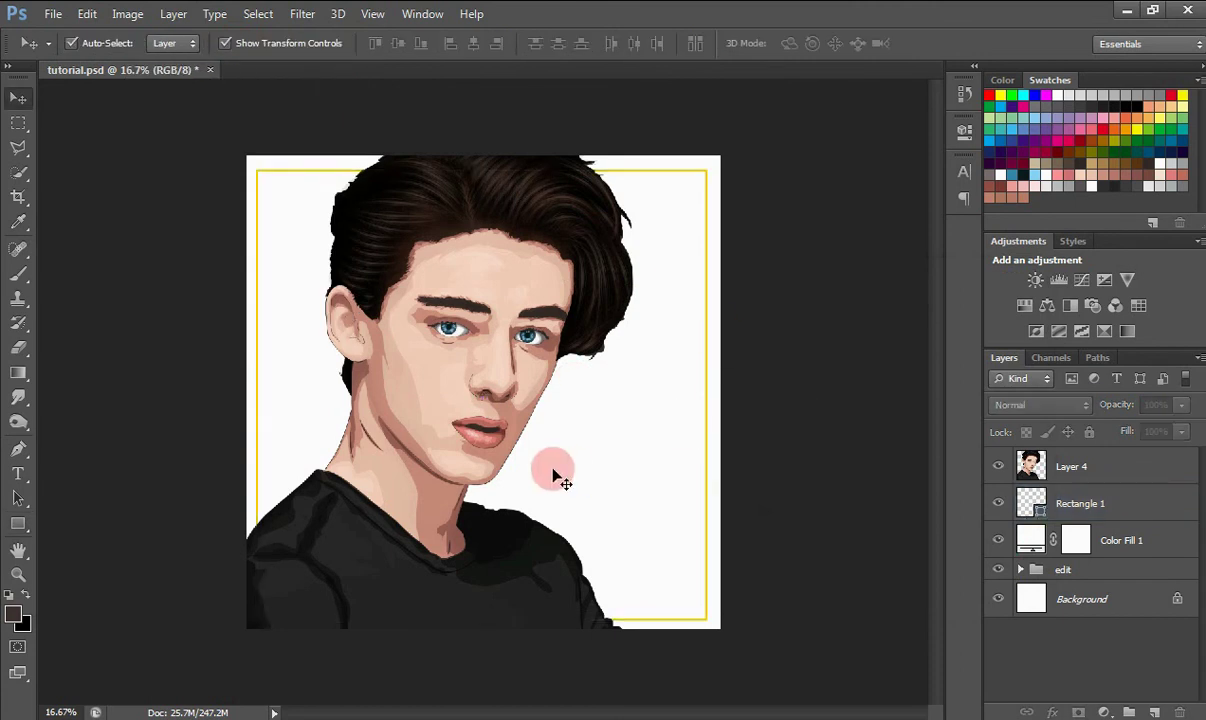
Draw a small horizontal rectangle over the lower part of the shirt and change its fill to white.
click(18, 523)
drag(291, 606, 385, 620)
key(v)
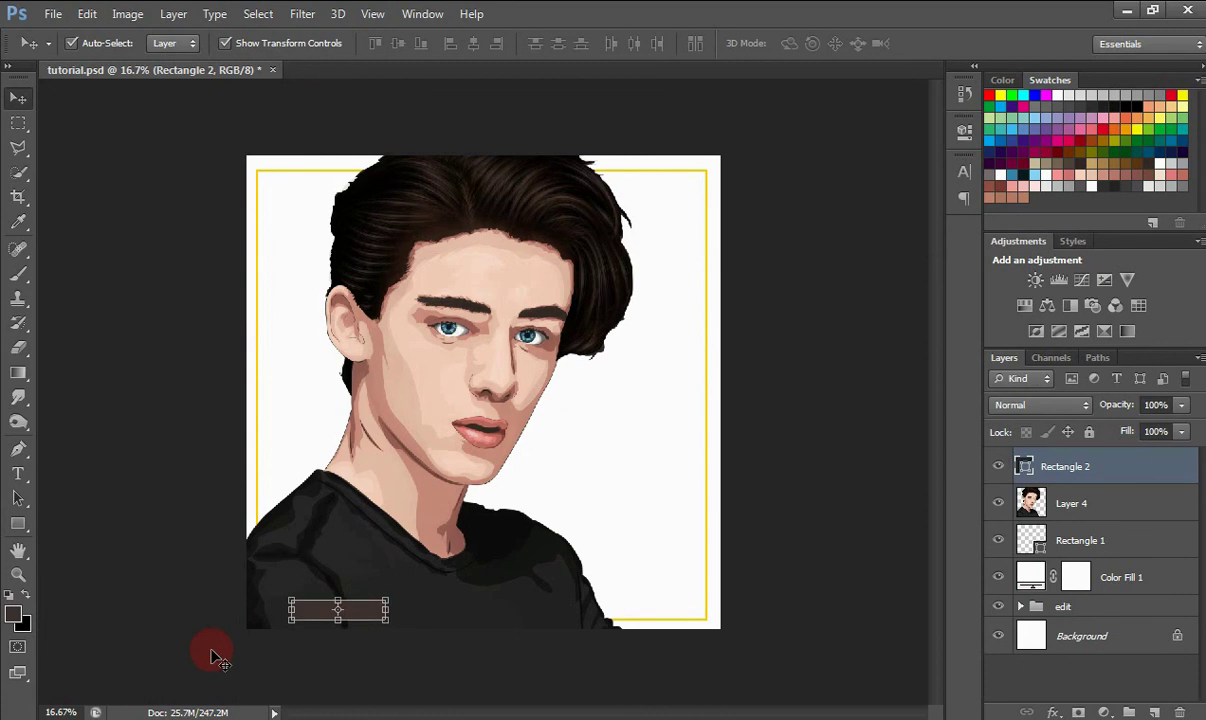
double_click(1022, 466)
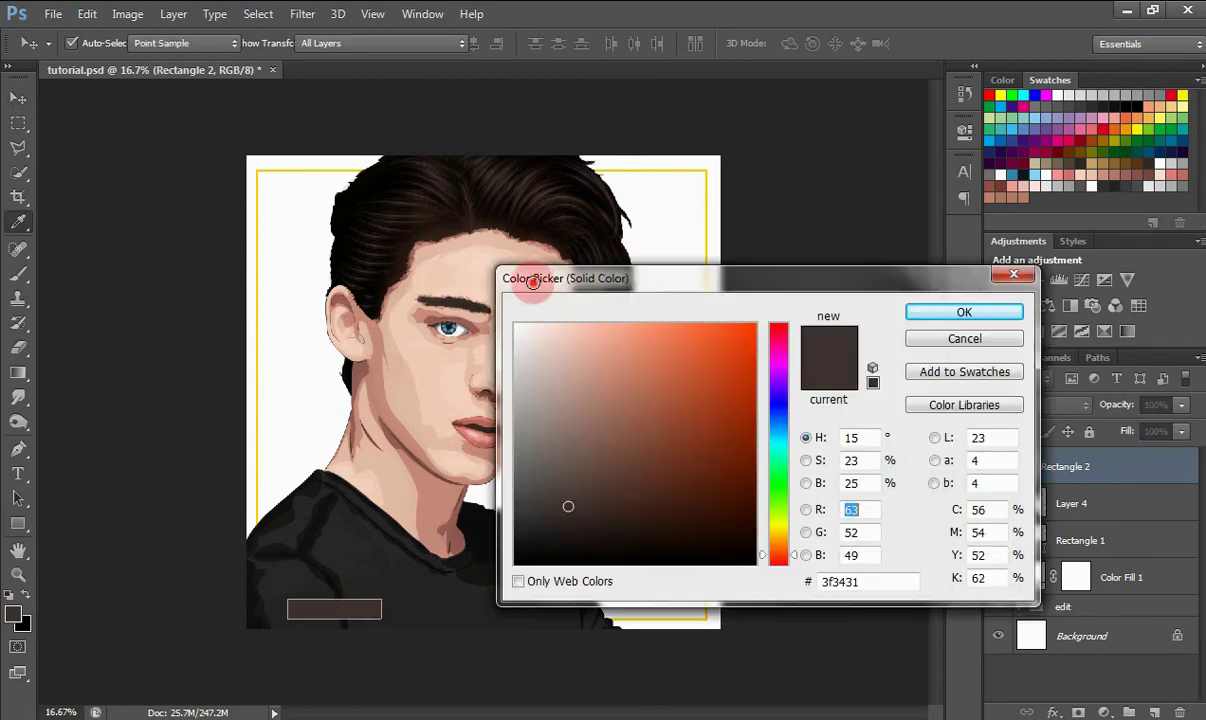
click(515, 318)
click(926, 314)
click(843, 476)
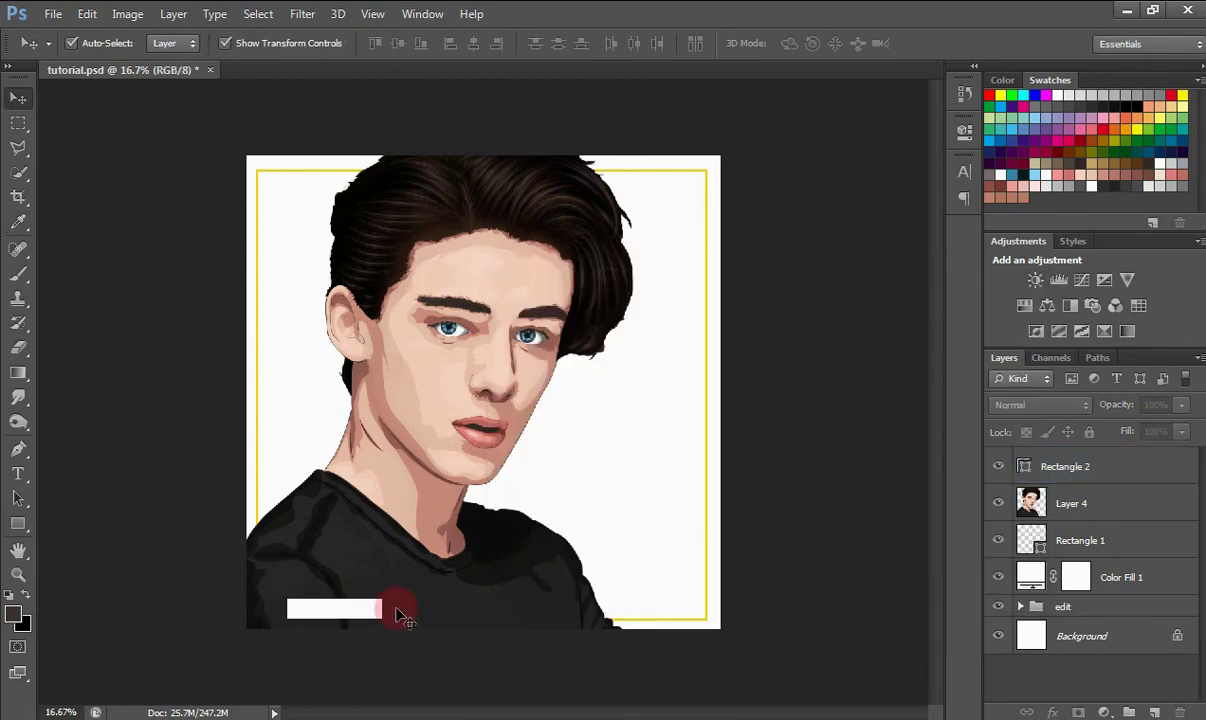
click(18, 474)
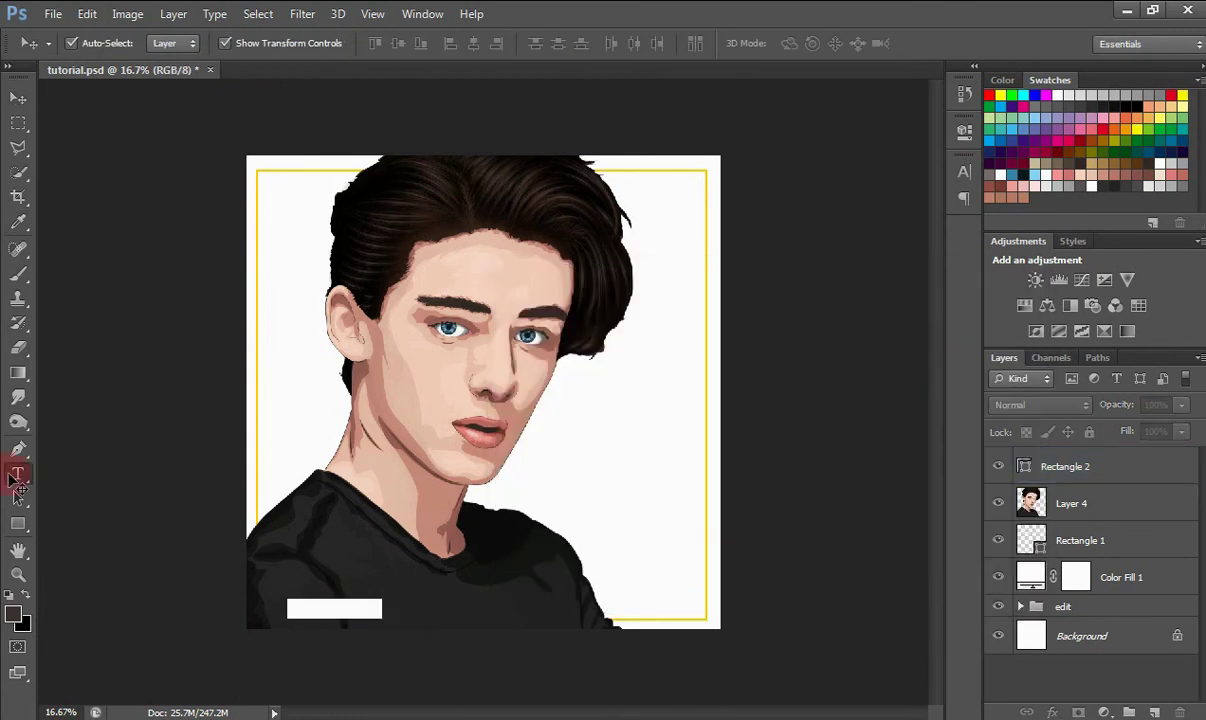
click(308, 474)
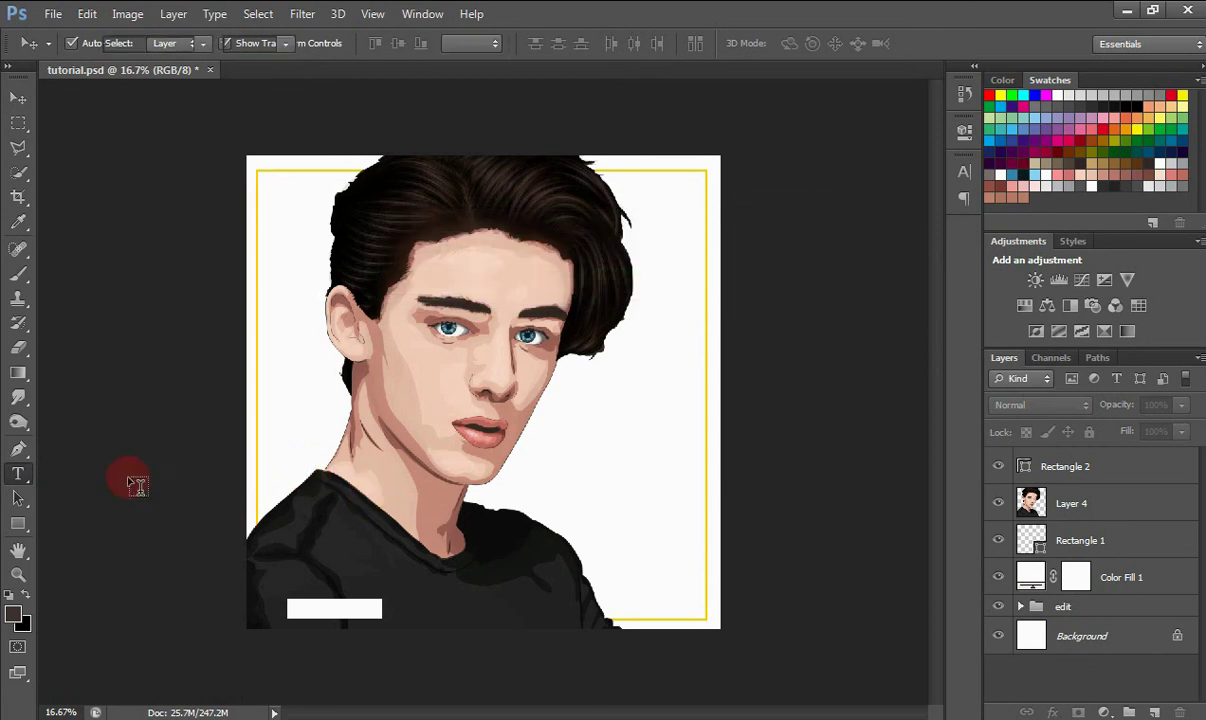
click(450, 556)
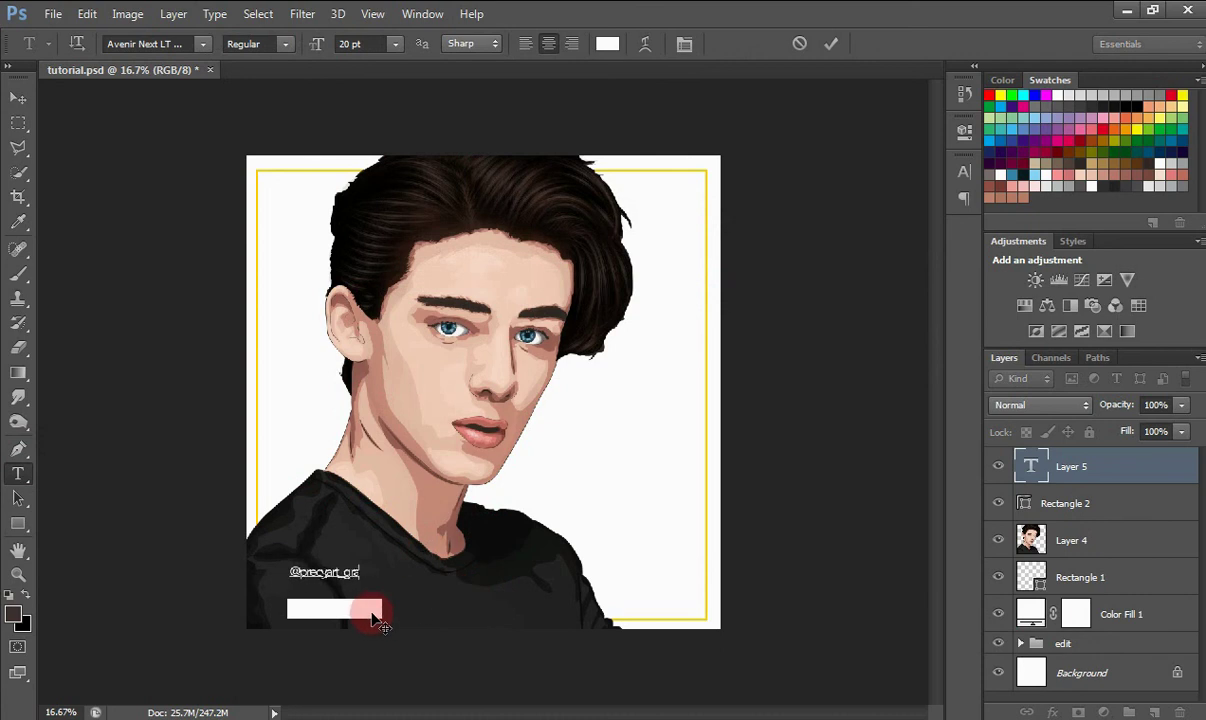
text(phics)
Change the font of the whole handle text to Montserrat.
key(ctrl+a)
click(964, 172)
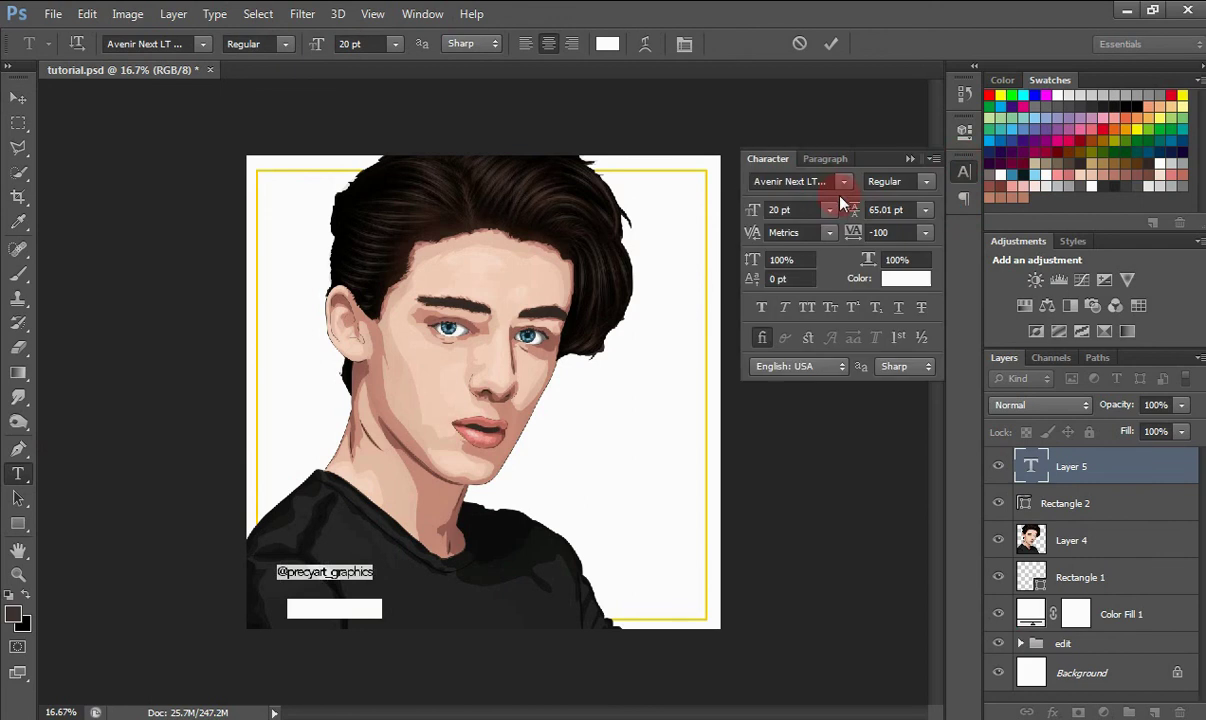
click(817, 180)
text(Montserrat)
key(Return)
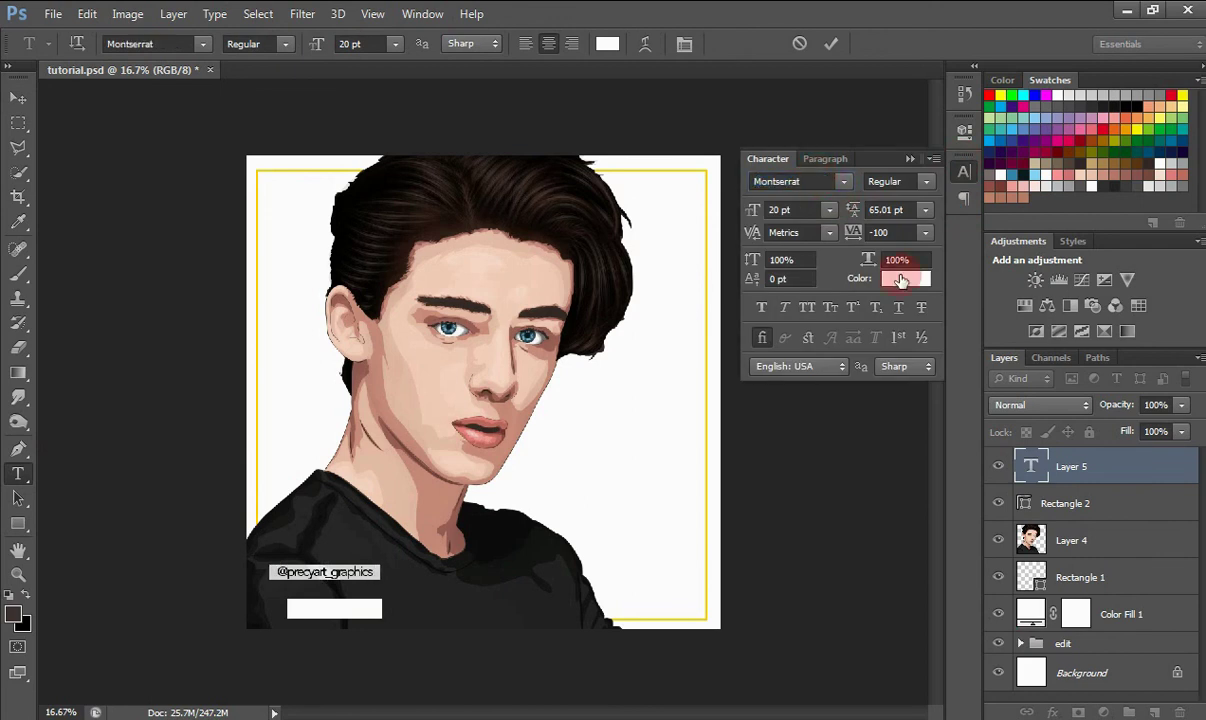
Change the color of the handle text to black (000000).
click(902, 280)
click(681, 474)
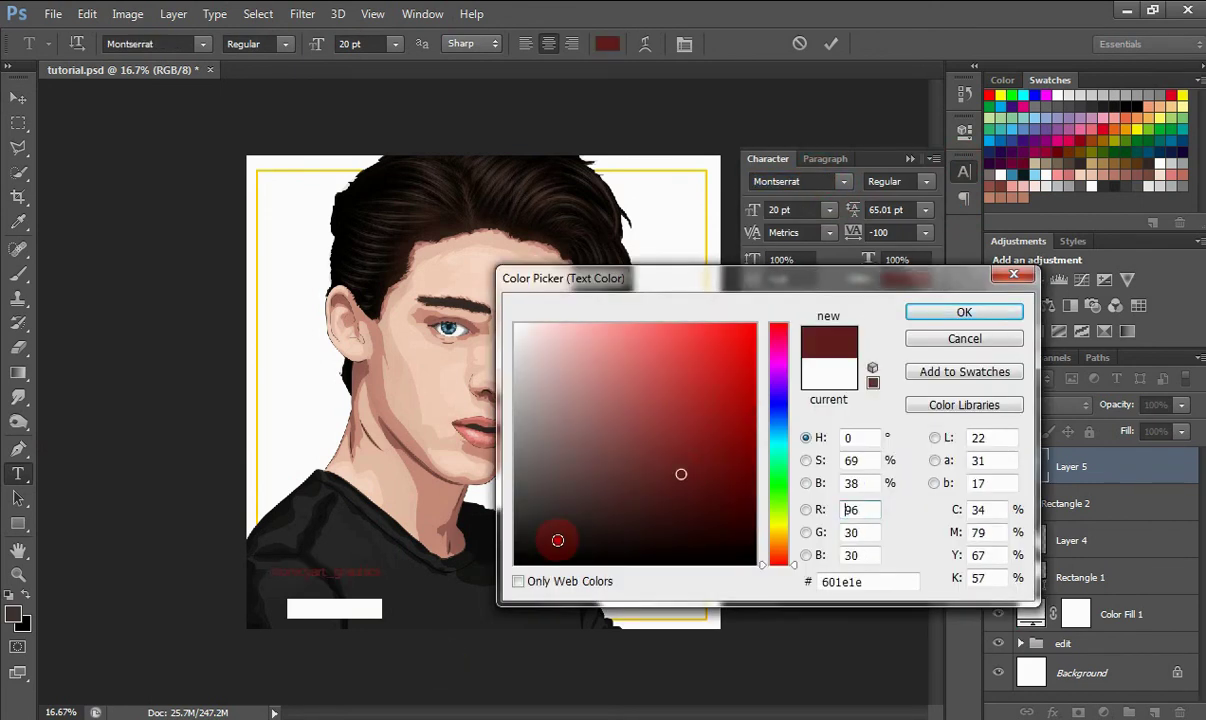
click(557, 538)
click(504, 565)
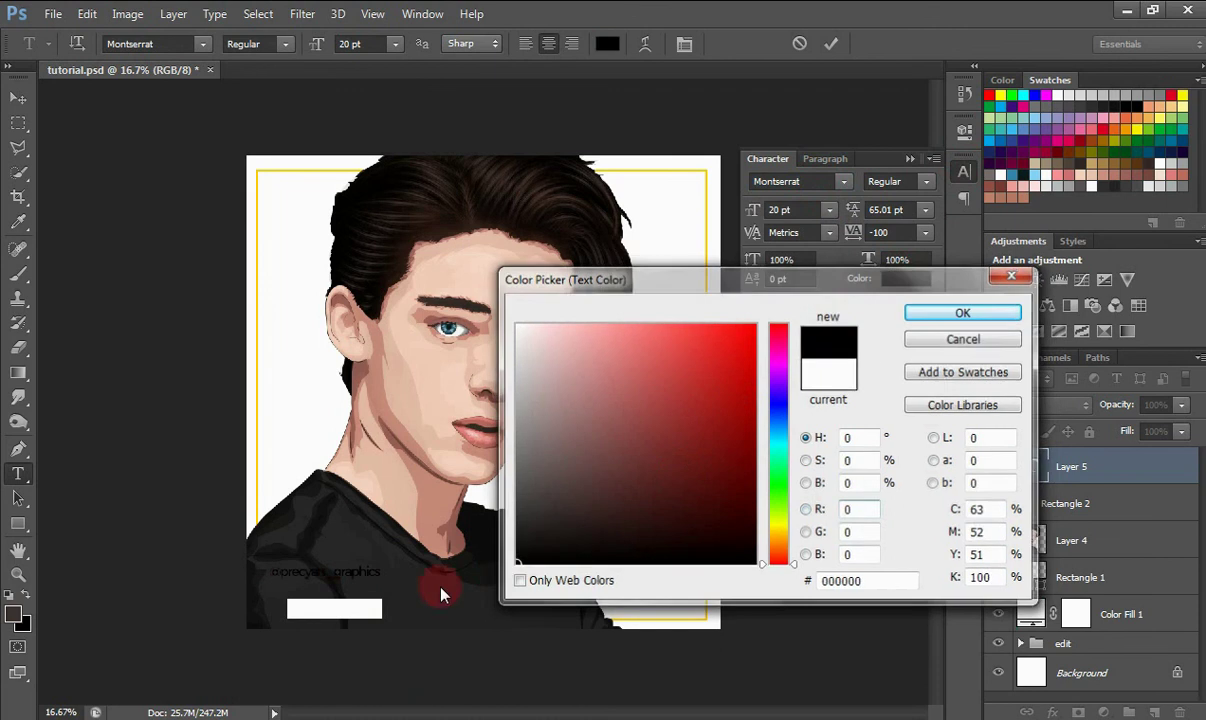
key(Return)
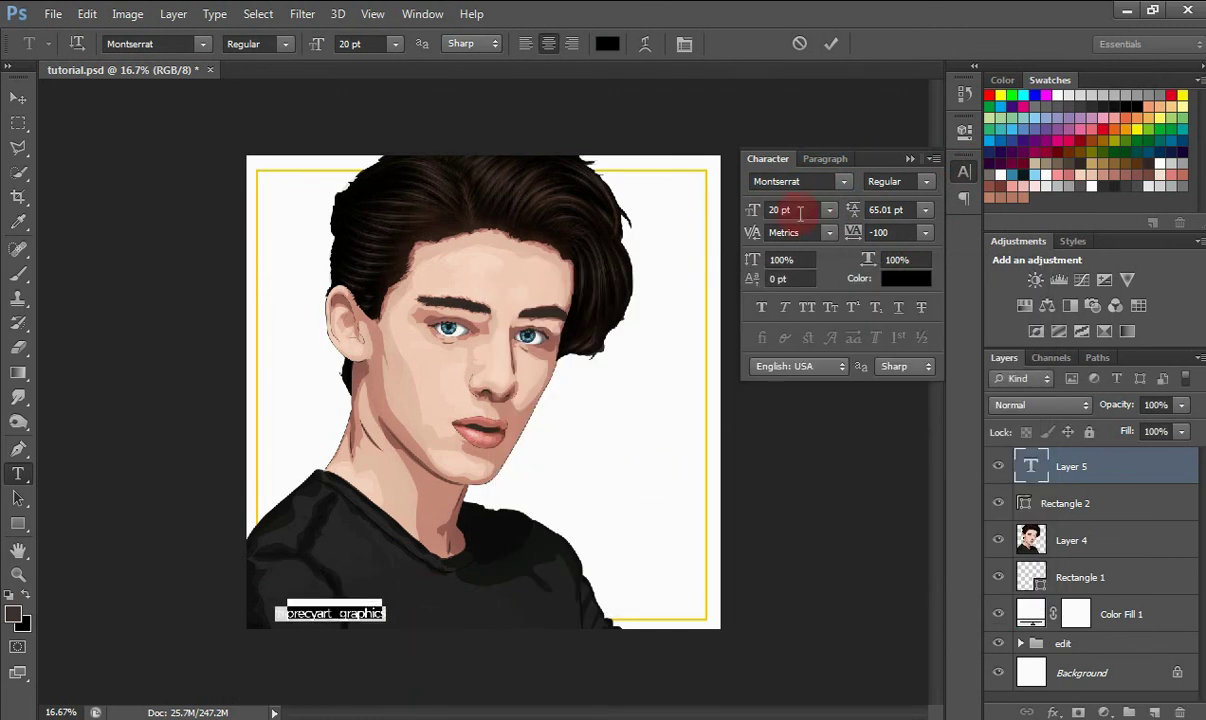
Set the handle text's size to 19 pt and position it over the small white rectangle.
click(800, 212)
key(Down)
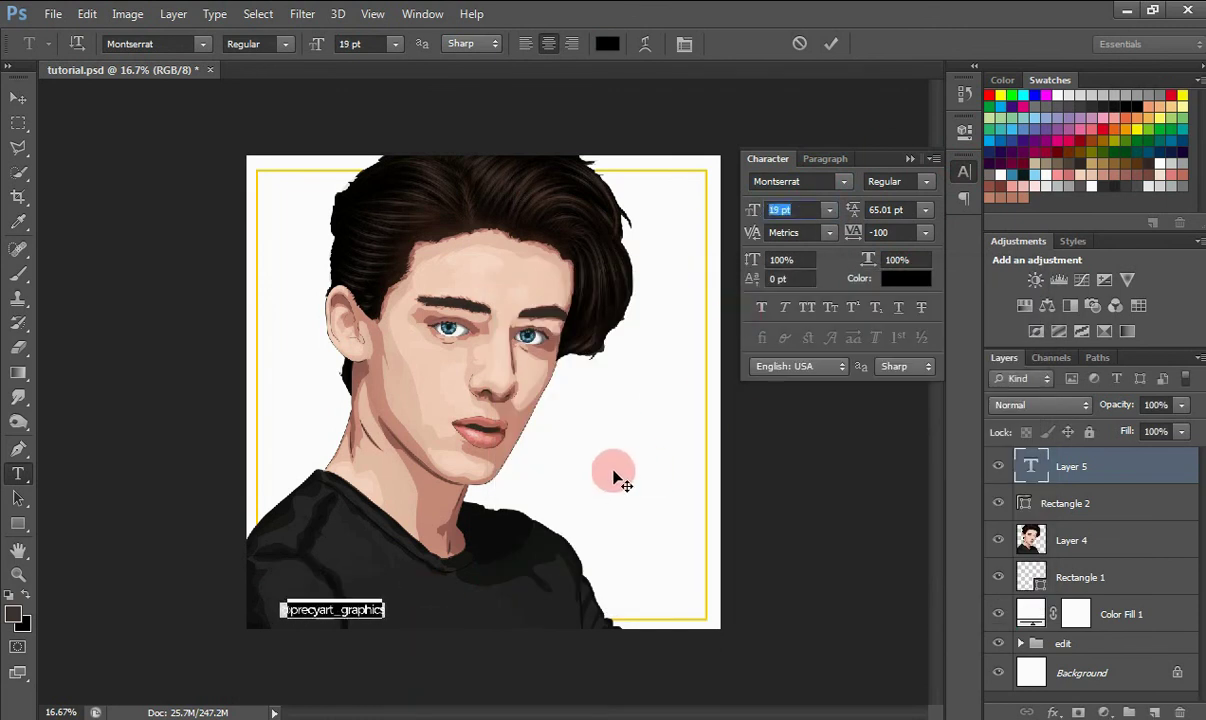
click(831, 45)
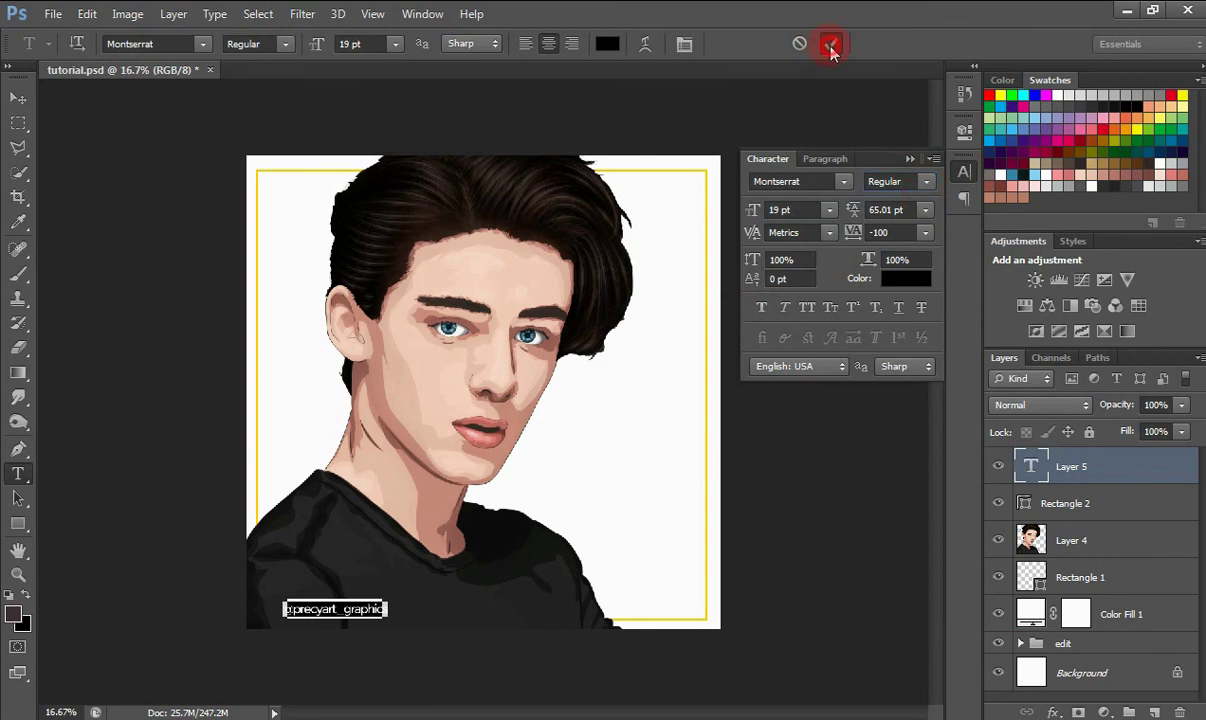
Widen the small white rectangle to about 116% and center it behind the whole handle text.
click(1066, 508)
key(v)
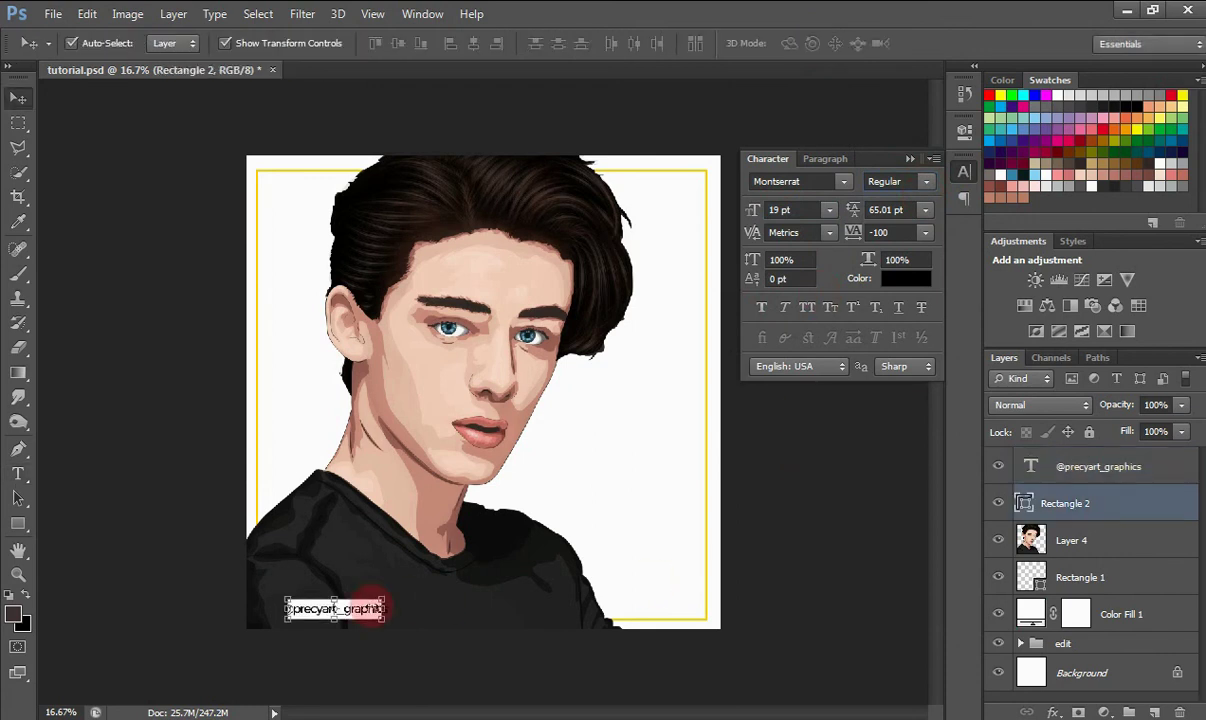
drag(385, 609, 398, 609)
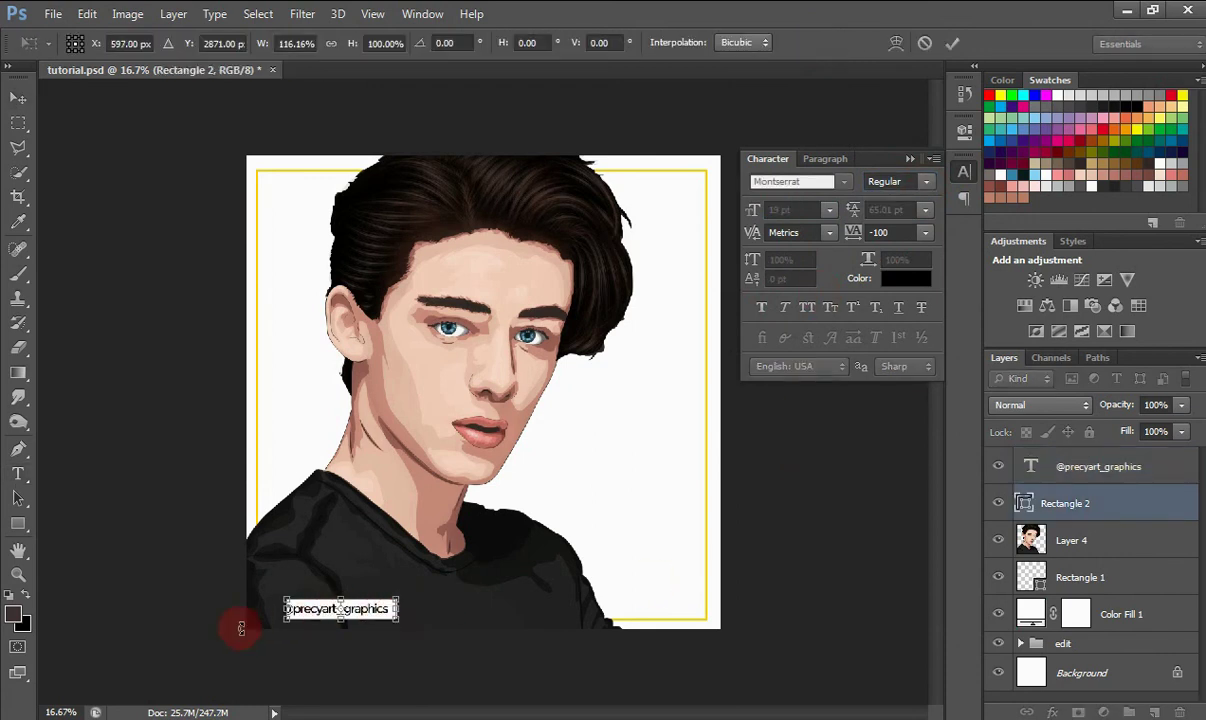
key(Return)
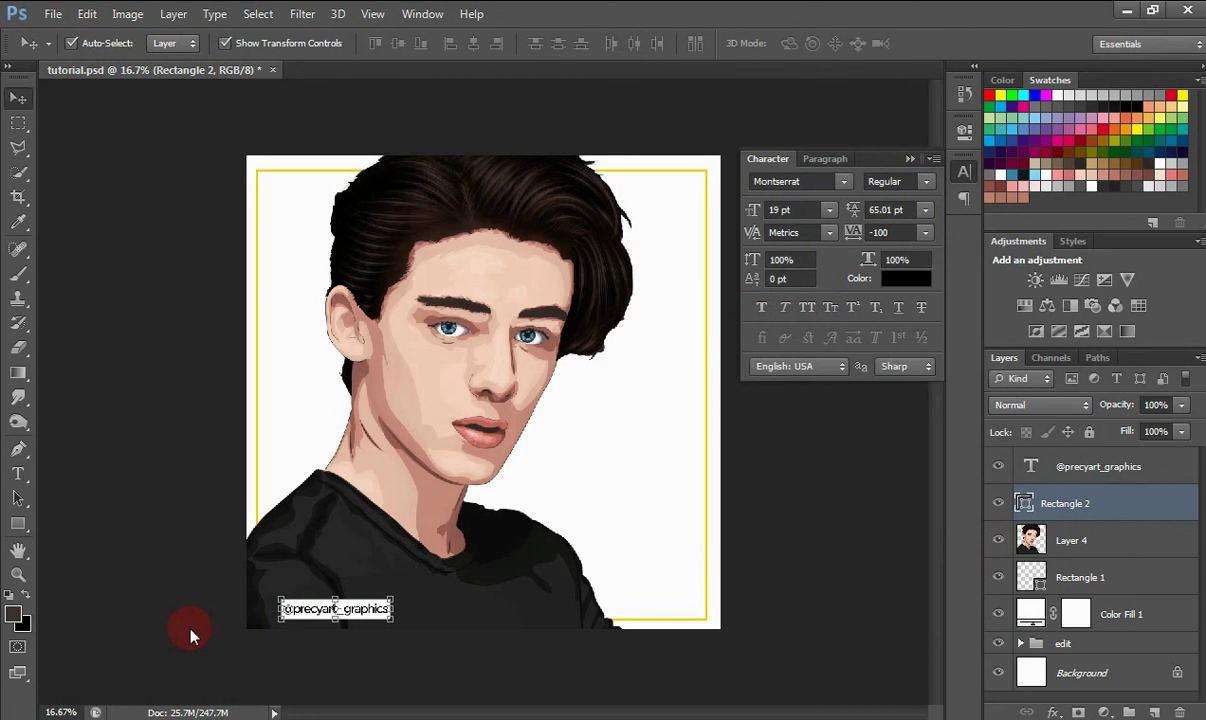
click(909, 159)
click(829, 291)
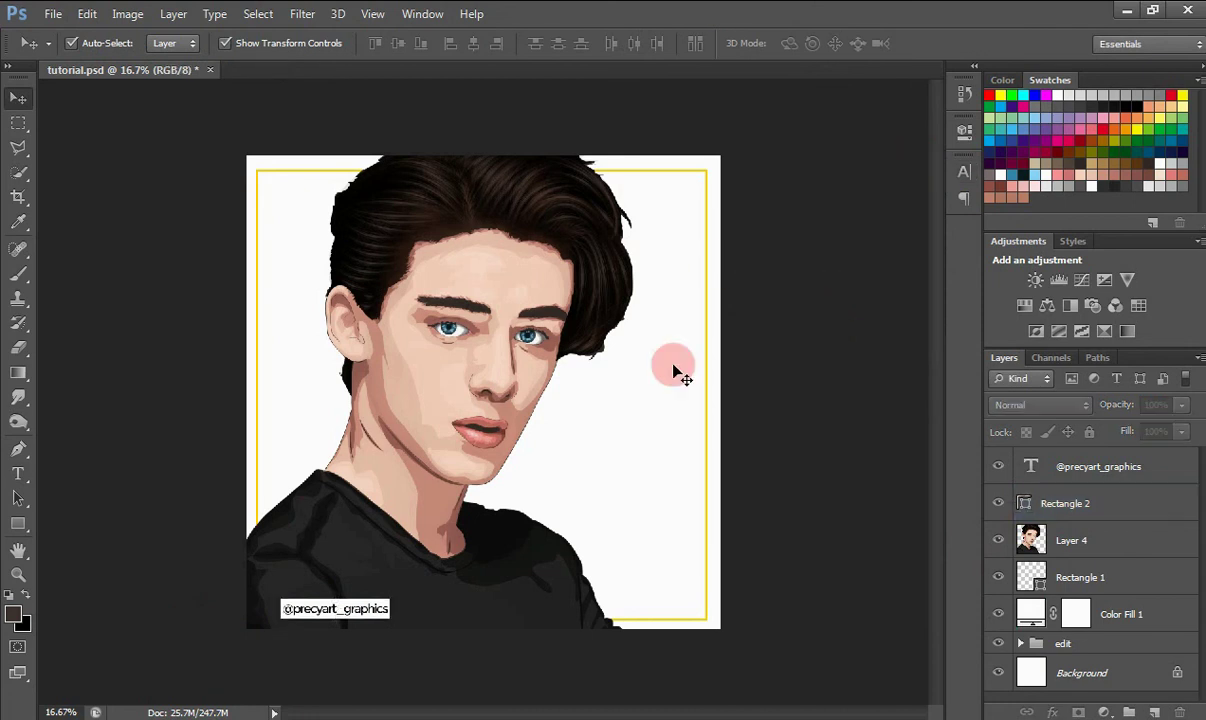
key(g)
key(f)
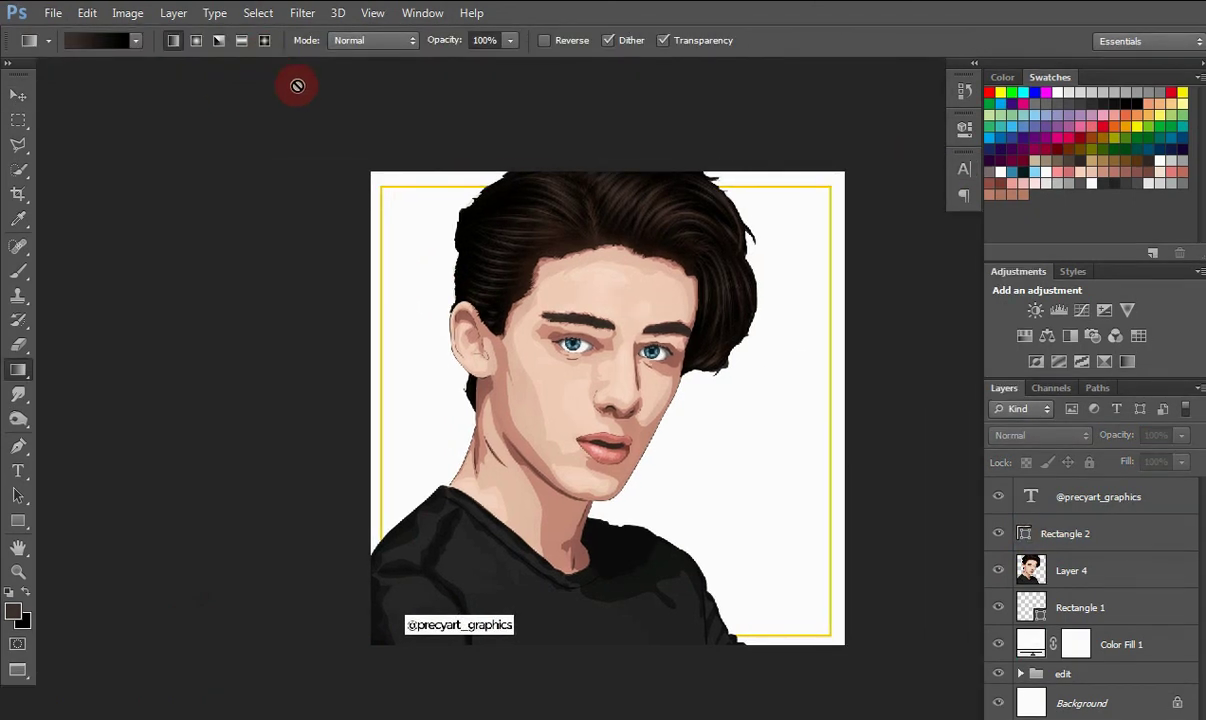
key(f)
key(f)
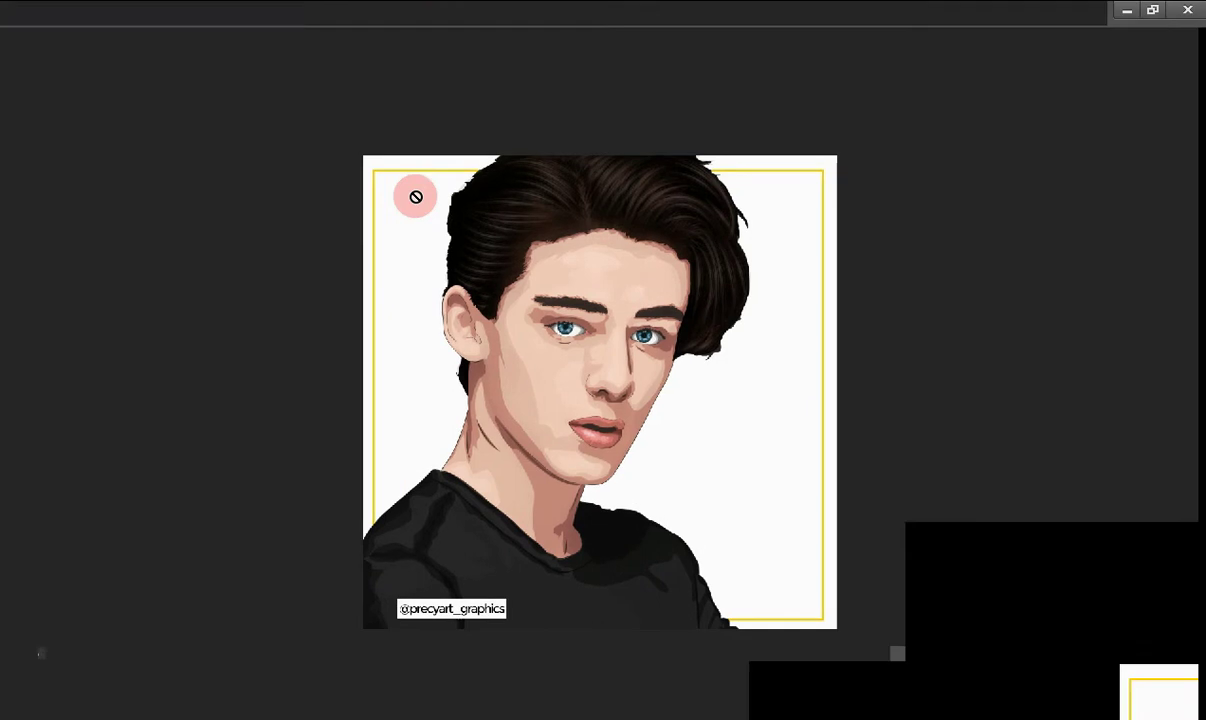
key(v)
Fit the whole artwork to the screen and save the document.
key(h)
click(290, 42)
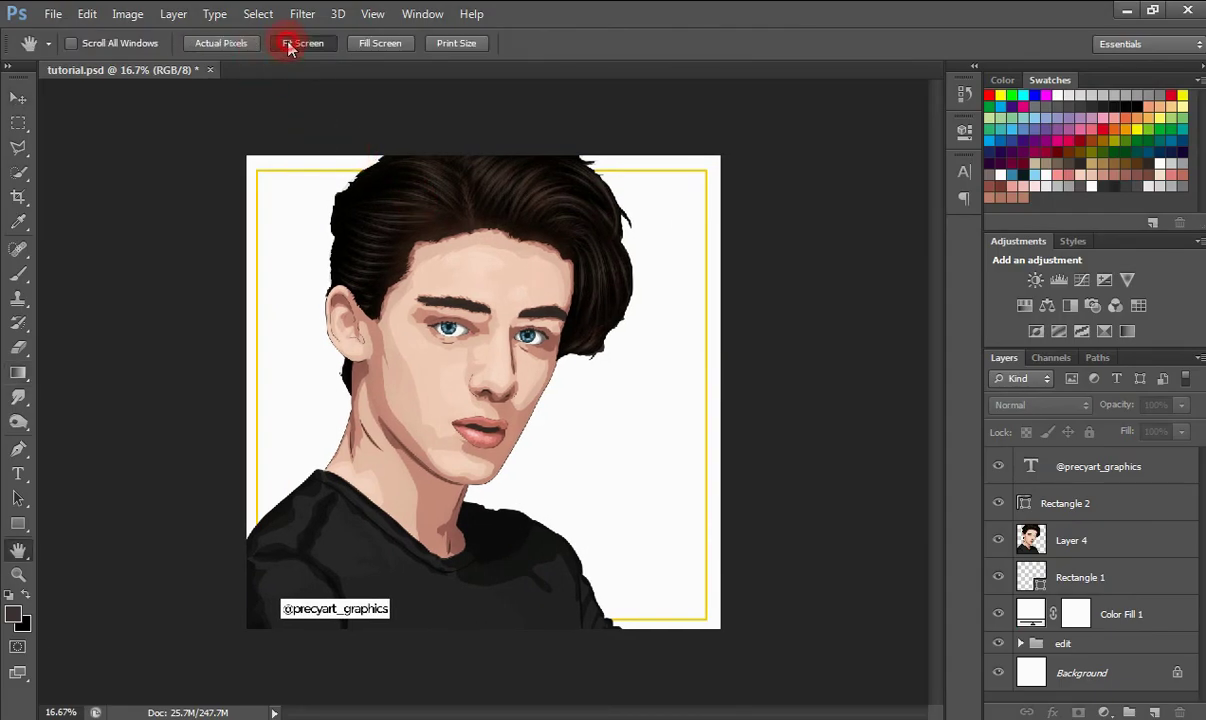
click(53, 13)
click(122, 219)
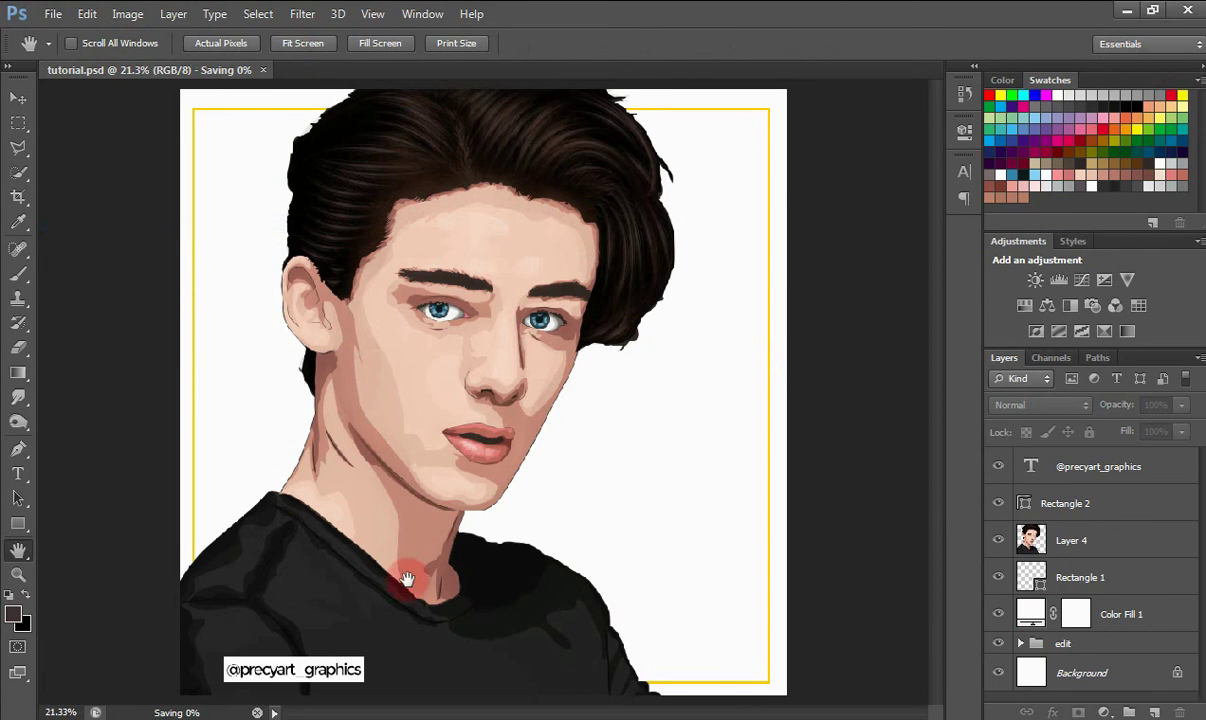